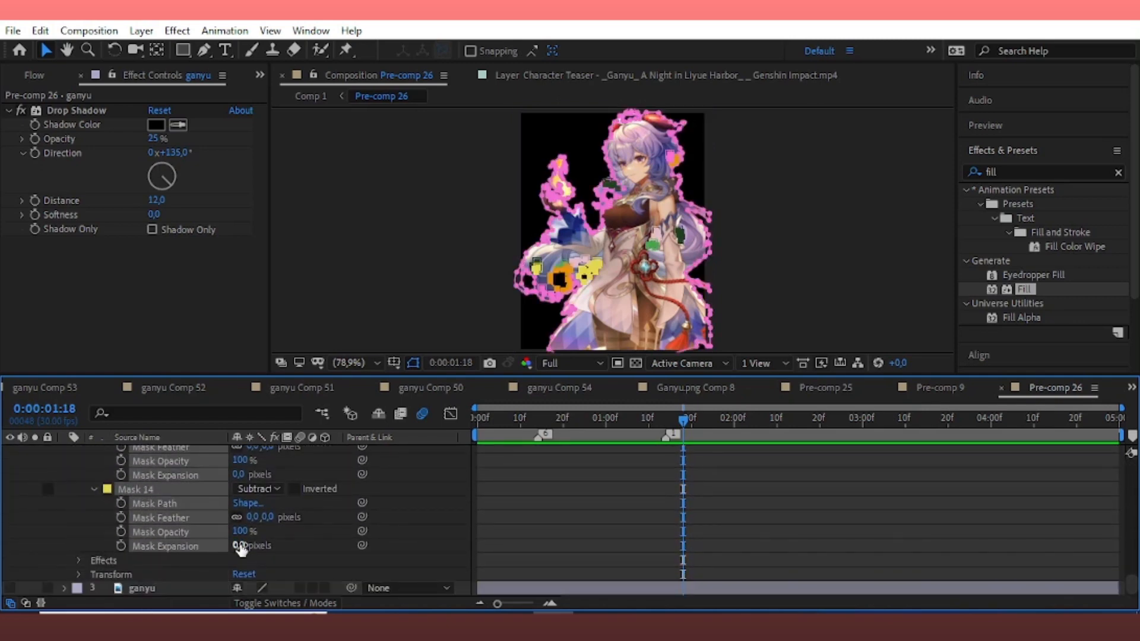
# Set the Mask Expansion of the selected Subtract masks on the second ganyu layer to -5 pixels.
pyautogui.write('-5')
pyautogui.click(783, 545)
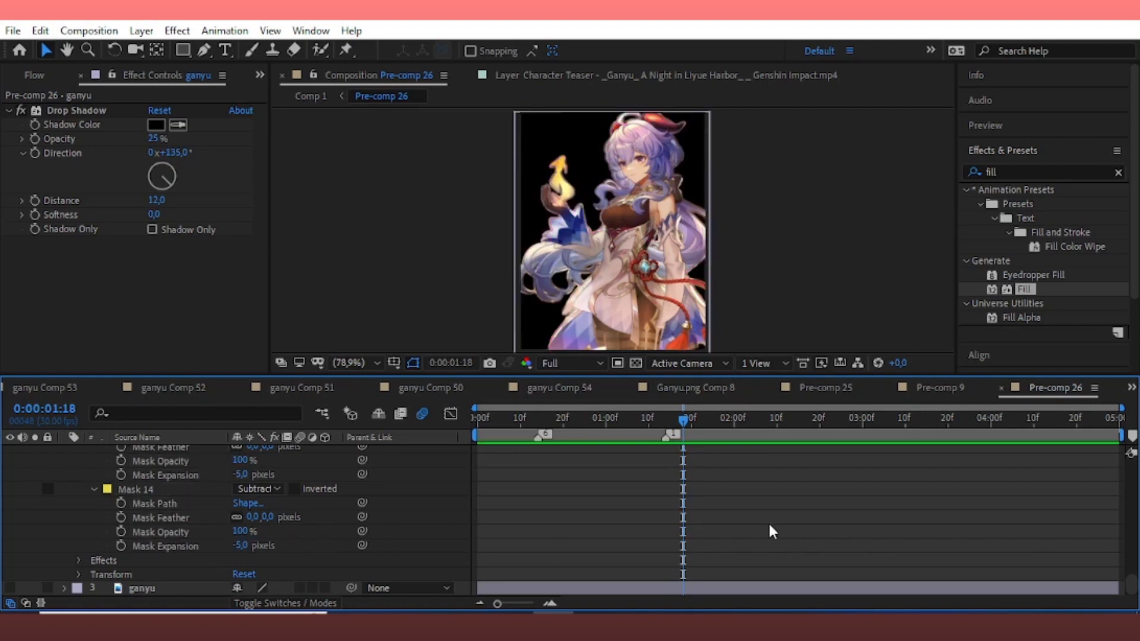
# Apply the Fill effect to the second ganyu layer and set its color to white.
pyautogui.scroll(10, 754, 525)
pyautogui.scroll(6, 700, 507)
pyautogui.click(658, 468)
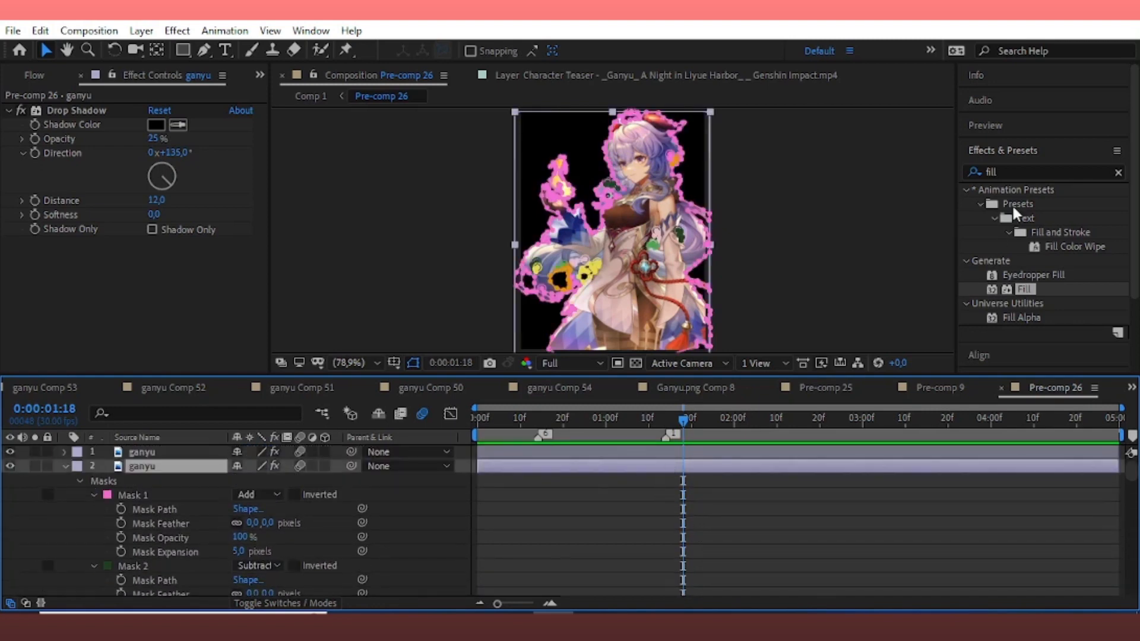
pyautogui.doubleClick(1022, 288)
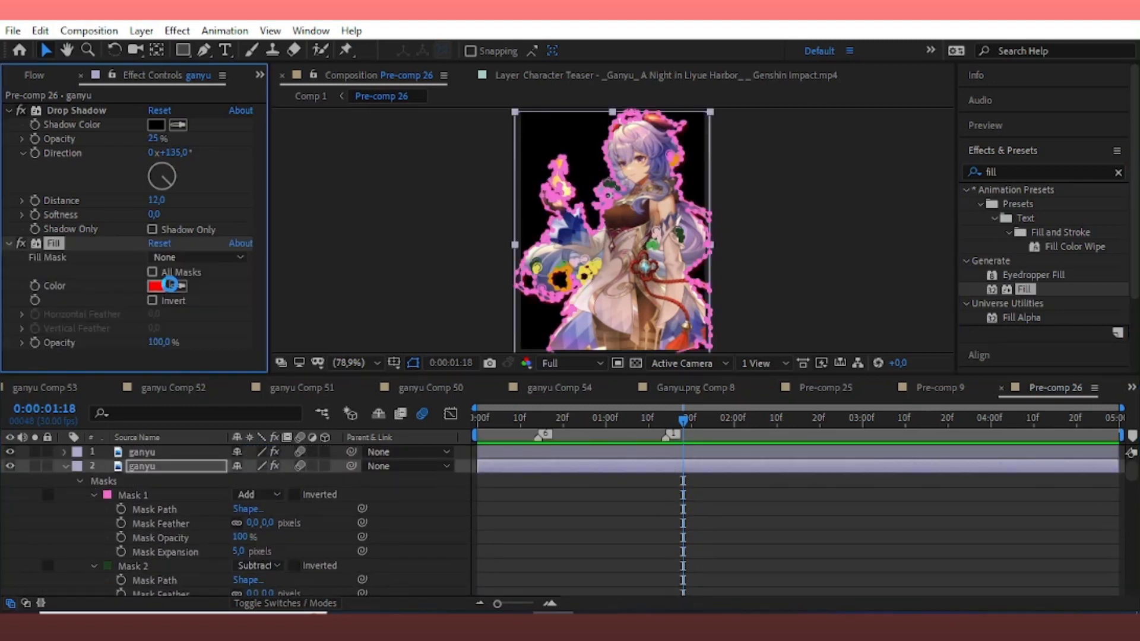
pyautogui.click(171, 285)
pyautogui.click(552, 324)
pyautogui.click(377, 461)
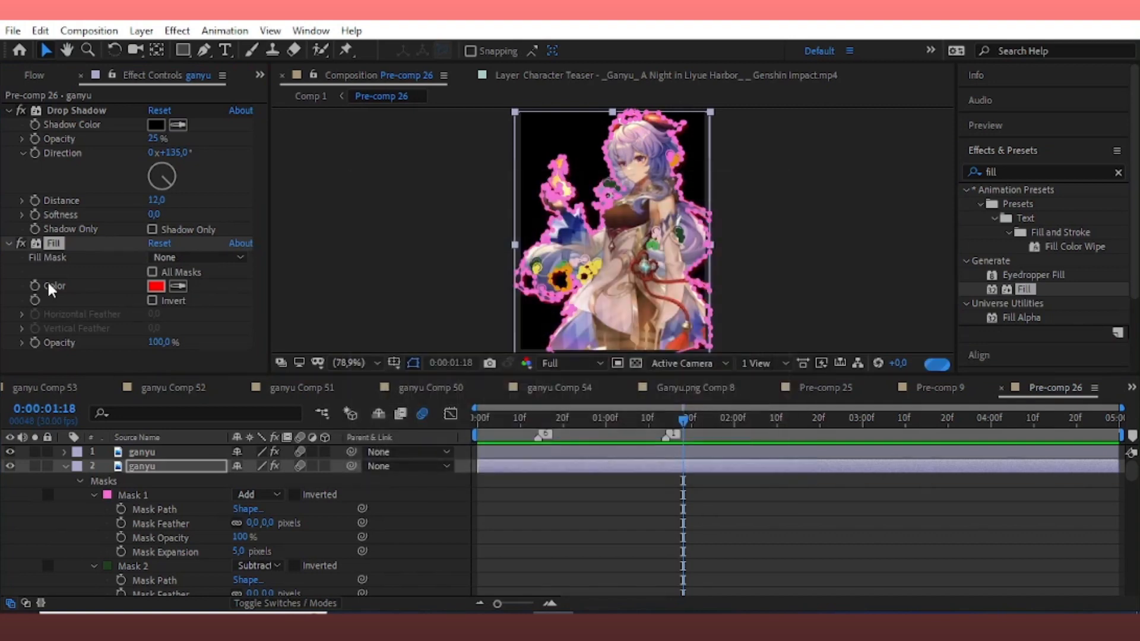
# Delete the Drop Shadow effect from the second ganyu layer.
pyautogui.click(59, 111)
pyautogui.press('Delete')
pyautogui.click(723, 530)
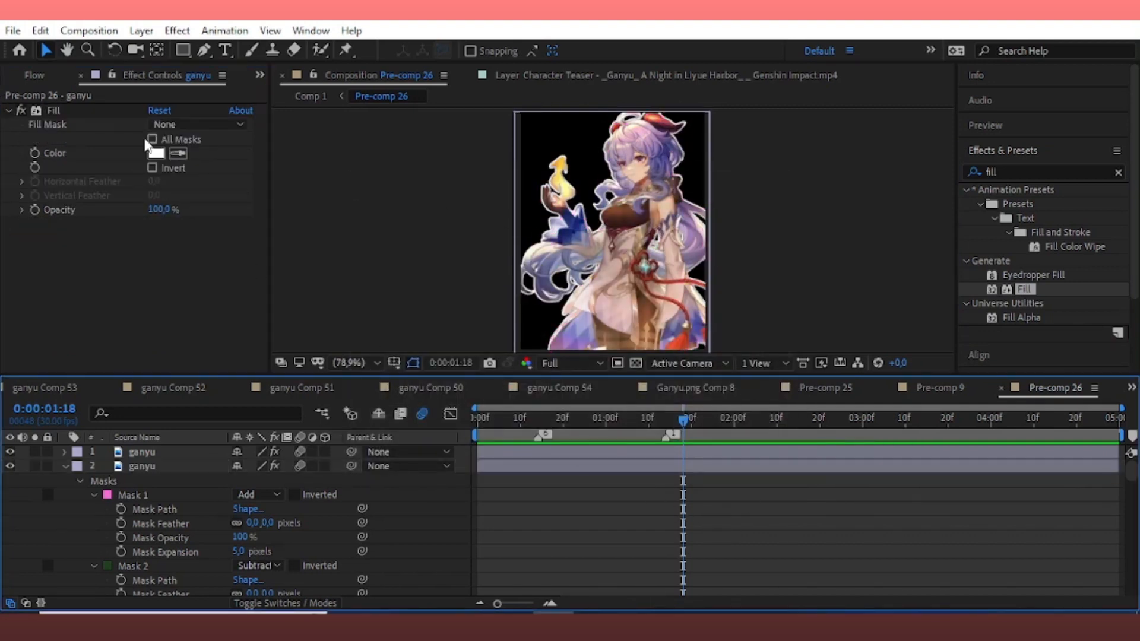
# Remove the Fill effect from the second ganyu layer.
pyautogui.click(53, 111)
pyautogui.press('Delete')
pyautogui.click(679, 526)
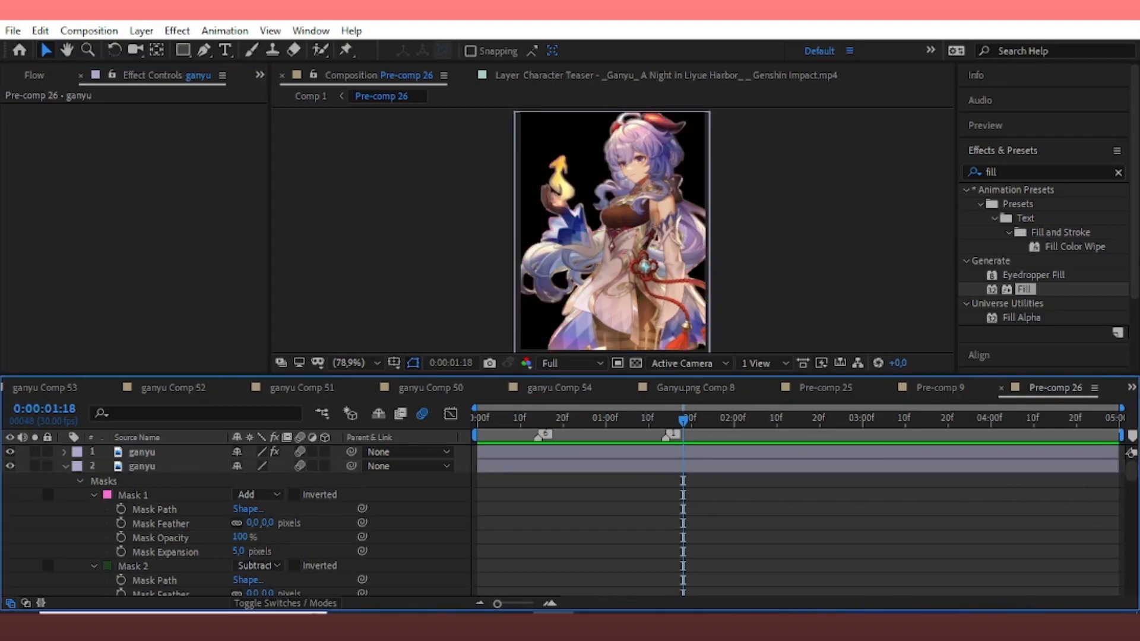
# Search the effects for "fill" and apply Fill to the second ganyu layer with a white color.
pyautogui.click(1118, 172)
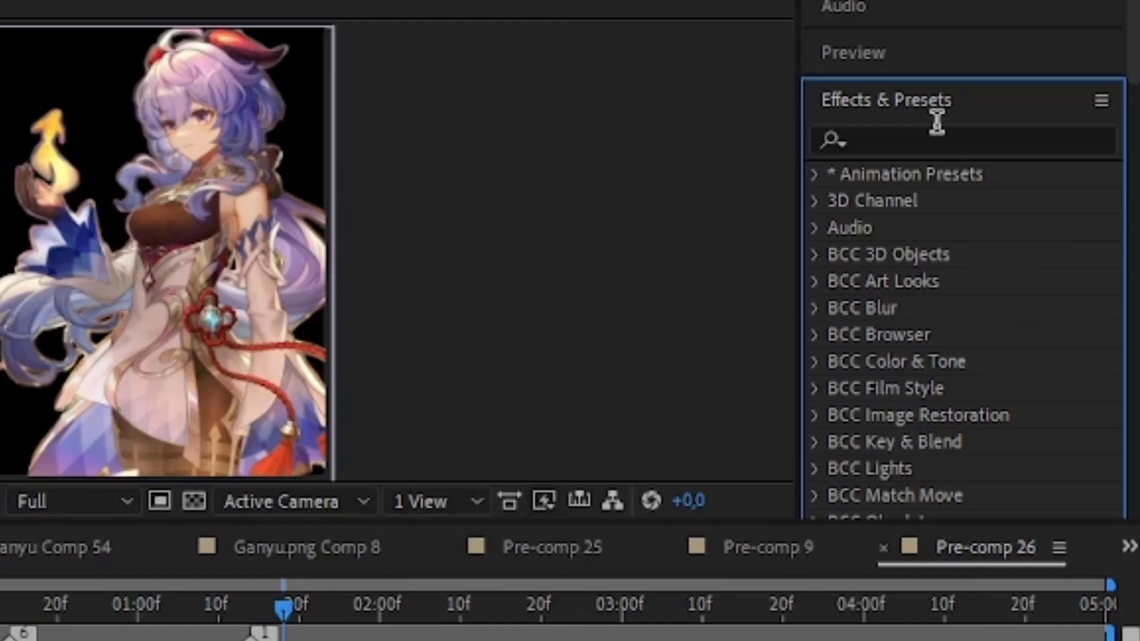
pyautogui.click(939, 136)
pyautogui.write('fill')
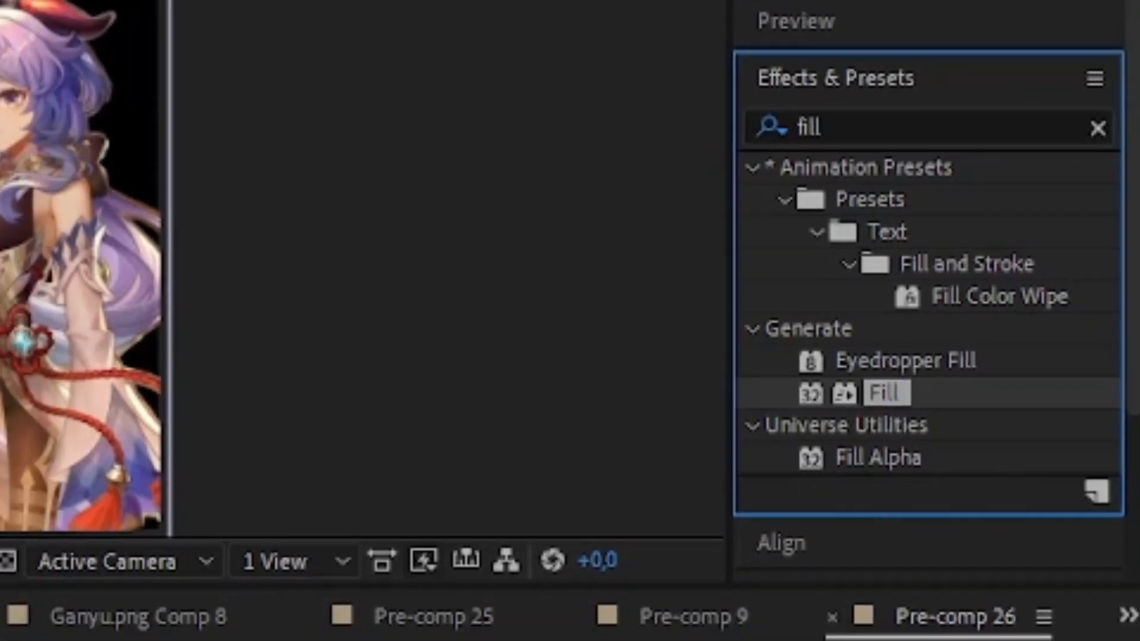
pyautogui.moveTo(885, 393); pyautogui.dragTo(190, 191)
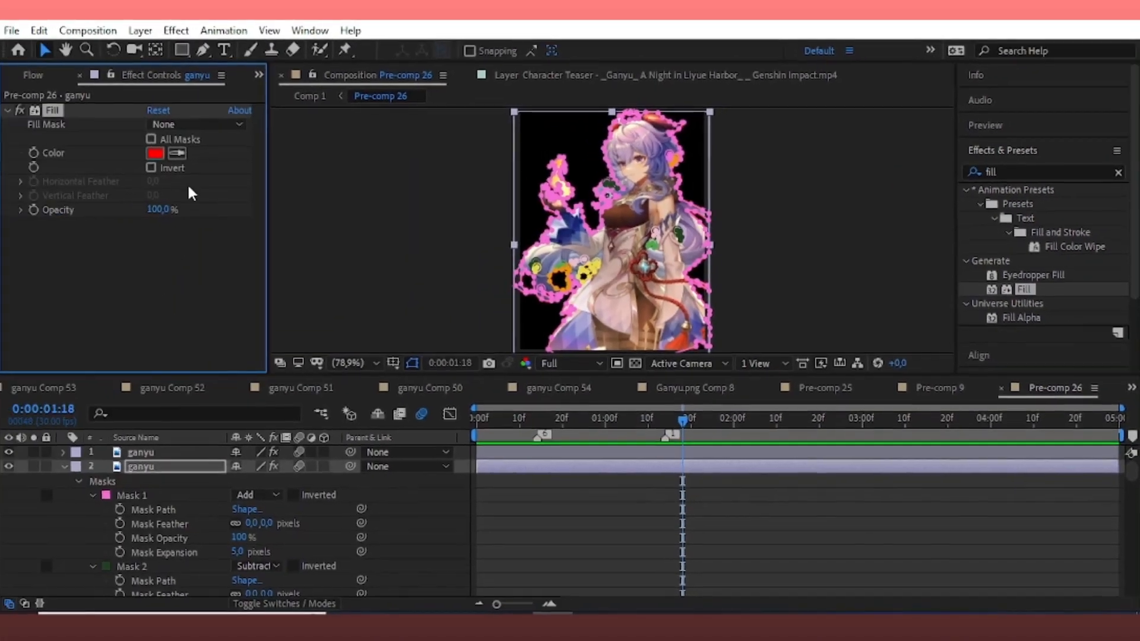
pyautogui.click(156, 153)
pyautogui.click(553, 326)
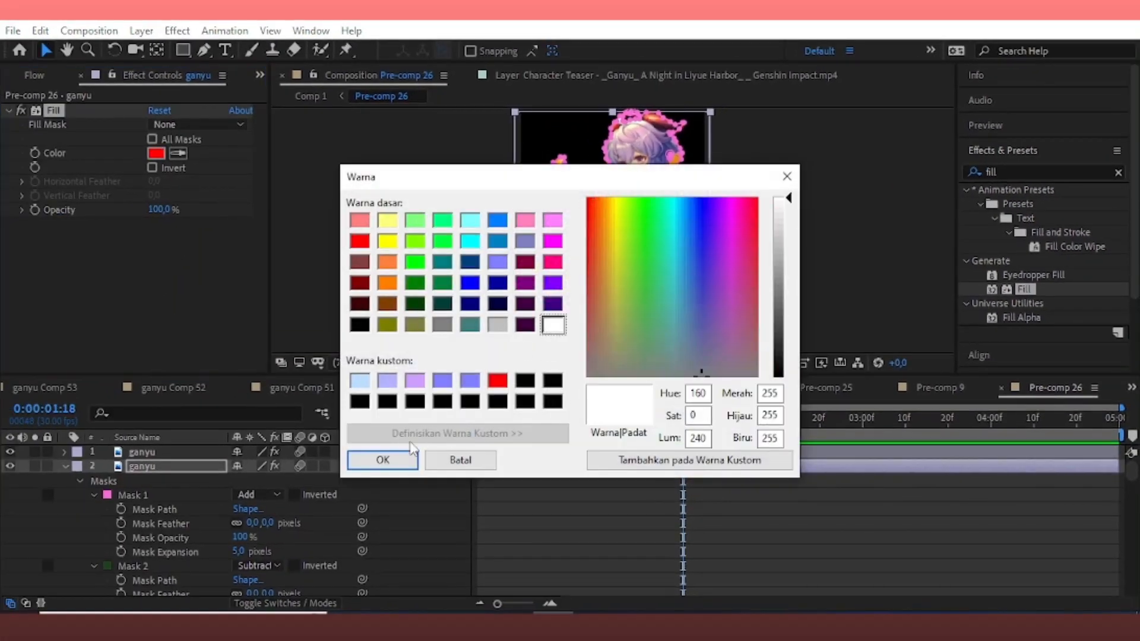
pyautogui.click(403, 460)
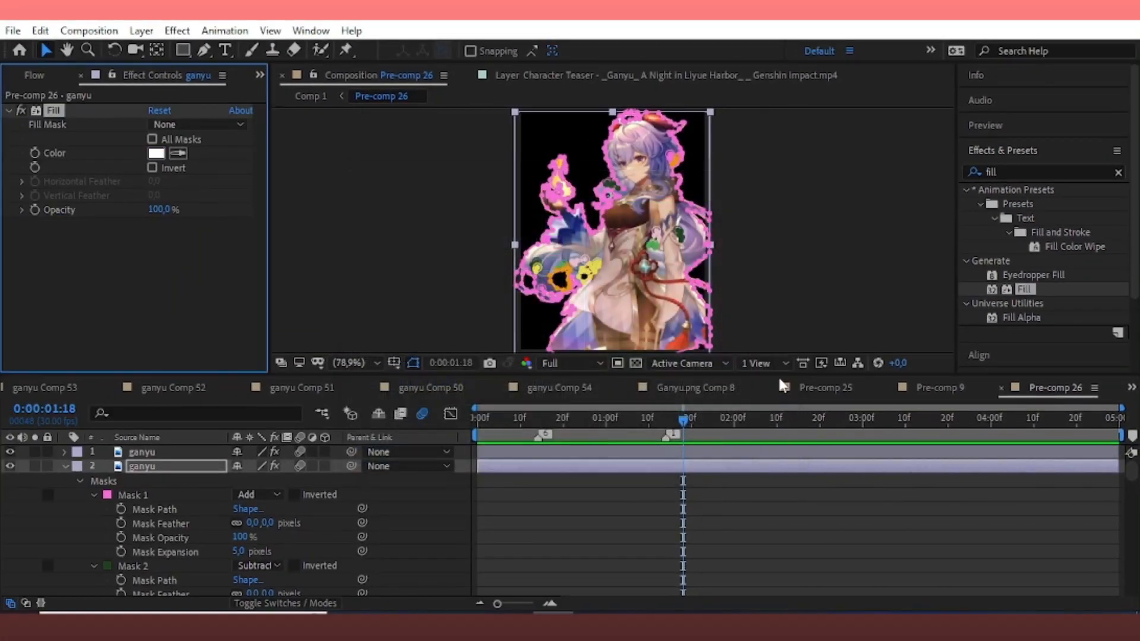
# Add Mask Expansion keyframes to Mask 1 of the first ganyu layer at 0:00:00:14 and 0:00:01:14.
pyautogui.click(116, 497)
pyautogui.click(66, 466)
pyautogui.click(111, 455)
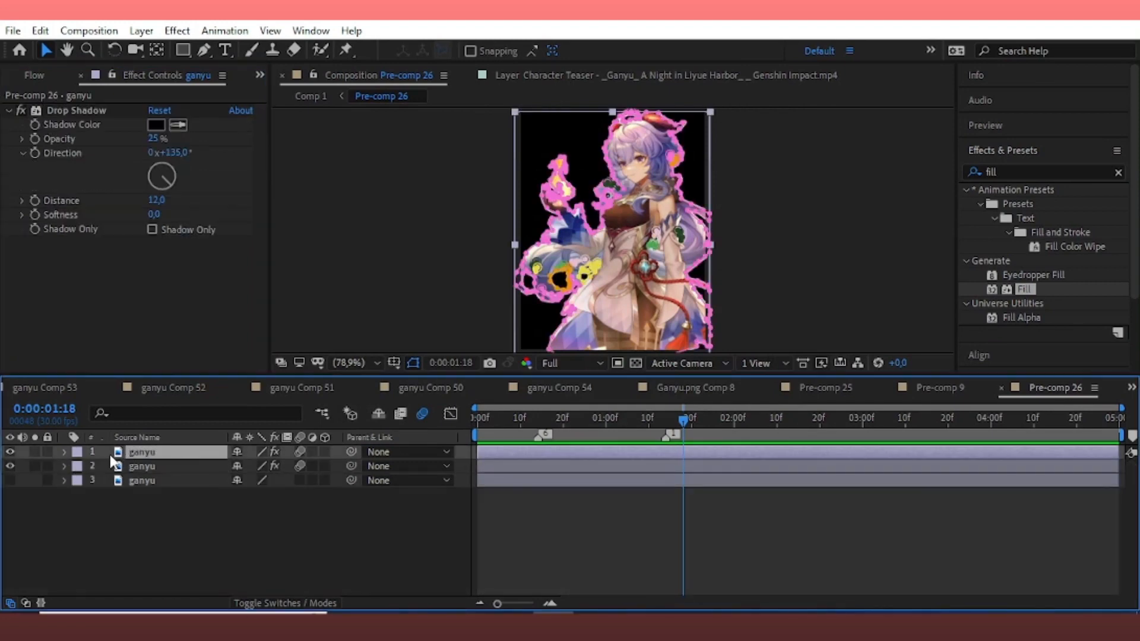
pyautogui.moveTo(547, 437); pyautogui.dragTo(537, 458)
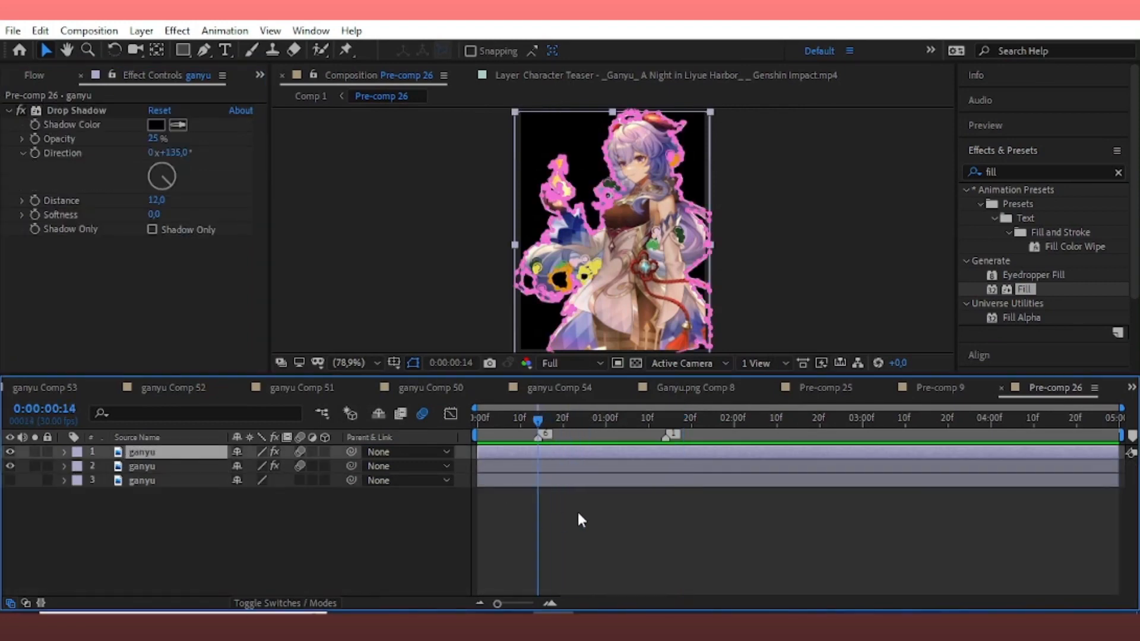
pyautogui.click(63, 453)
pyautogui.click(78, 467)
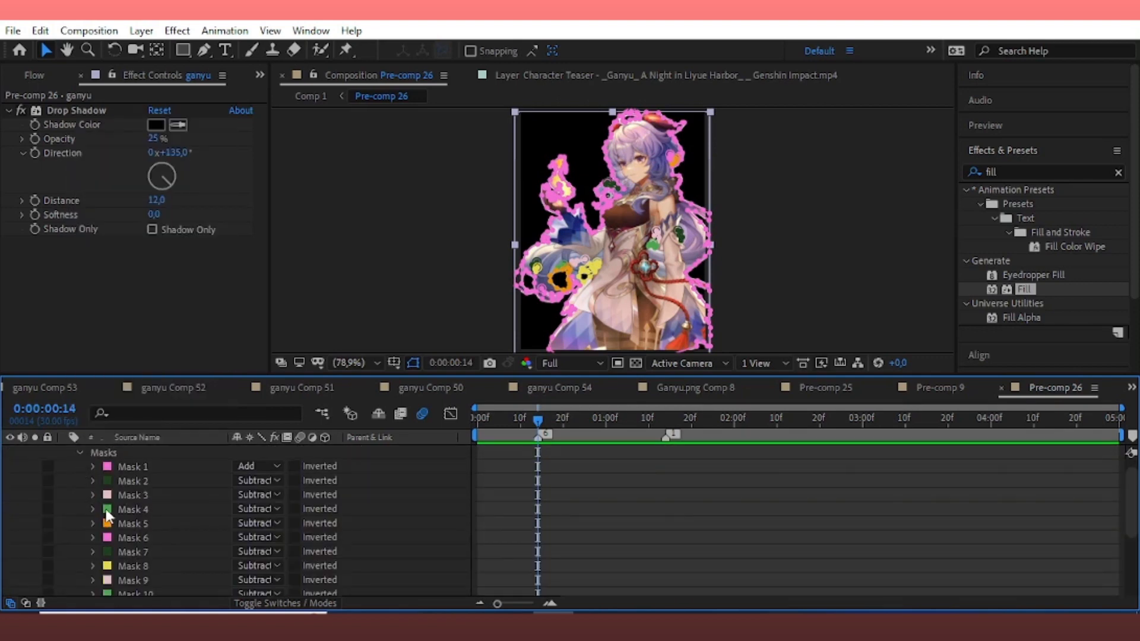
pyautogui.click(94, 467)
pyautogui.click(120, 523)
pyautogui.scroll(1, 699, 463)
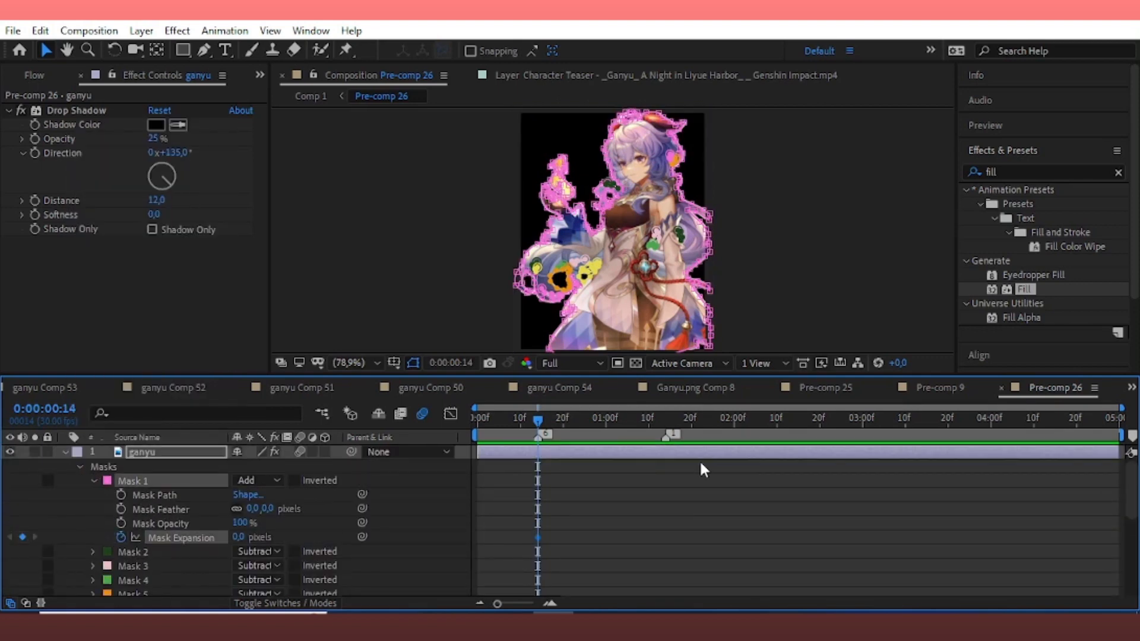
pyautogui.moveTo(649, 420); pyautogui.dragTo(666, 454)
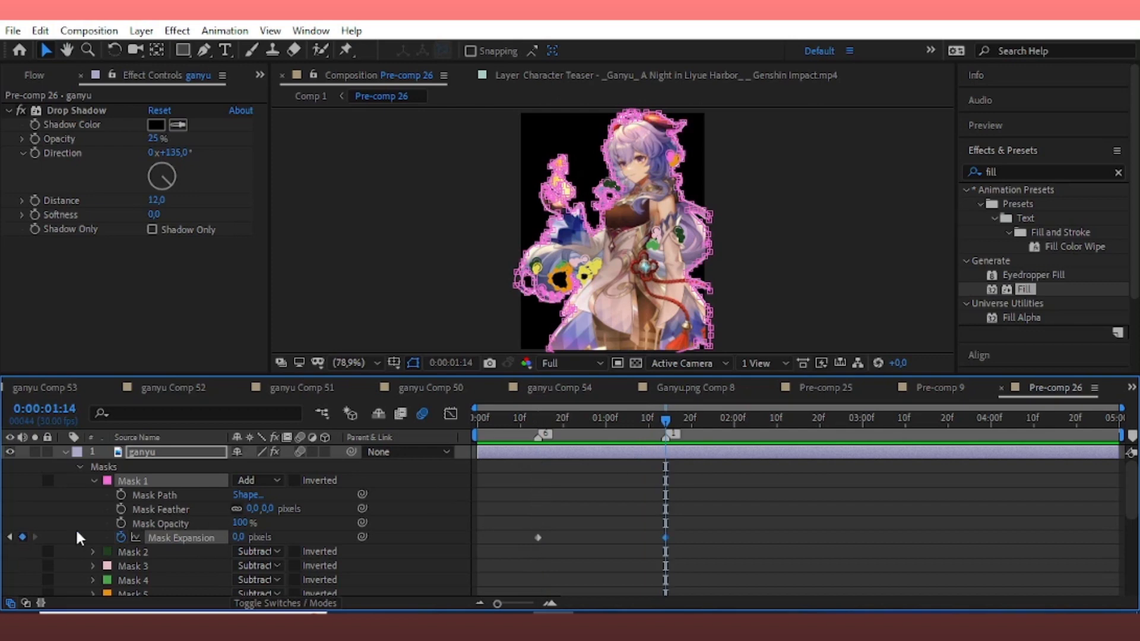
# Set Mask 1's Mask Expansion on the first ganyu layer to 211 pixels at 0:00:00:14.
pyautogui.moveTo(567, 435); pyautogui.dragTo(538, 475)
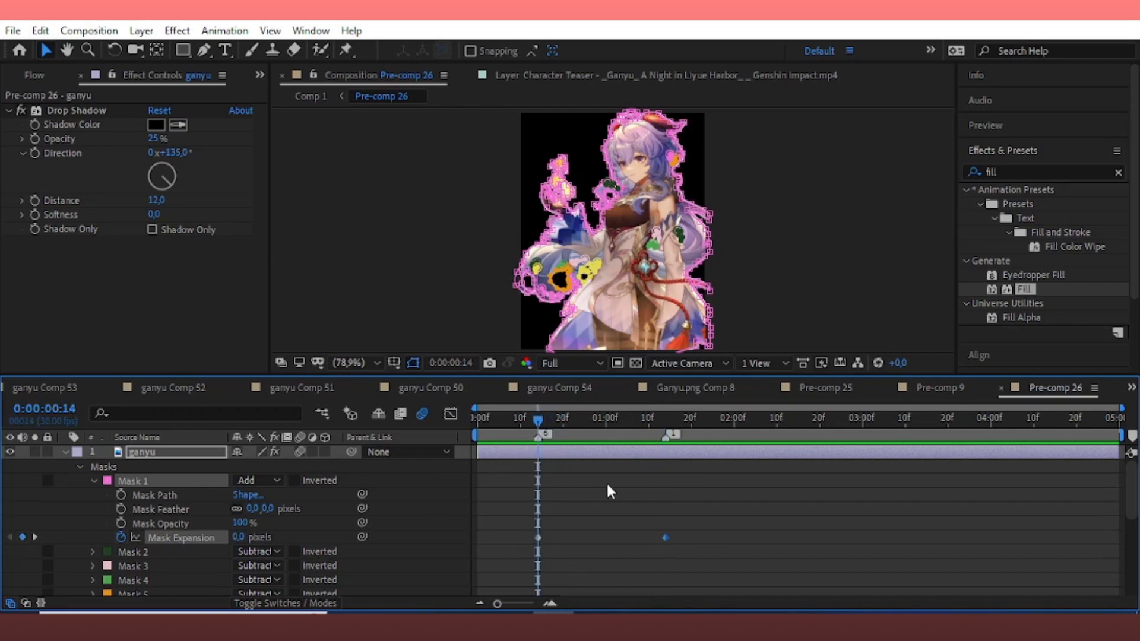
pyautogui.moveTo(236, 536); pyautogui.dragTo(368, 528)
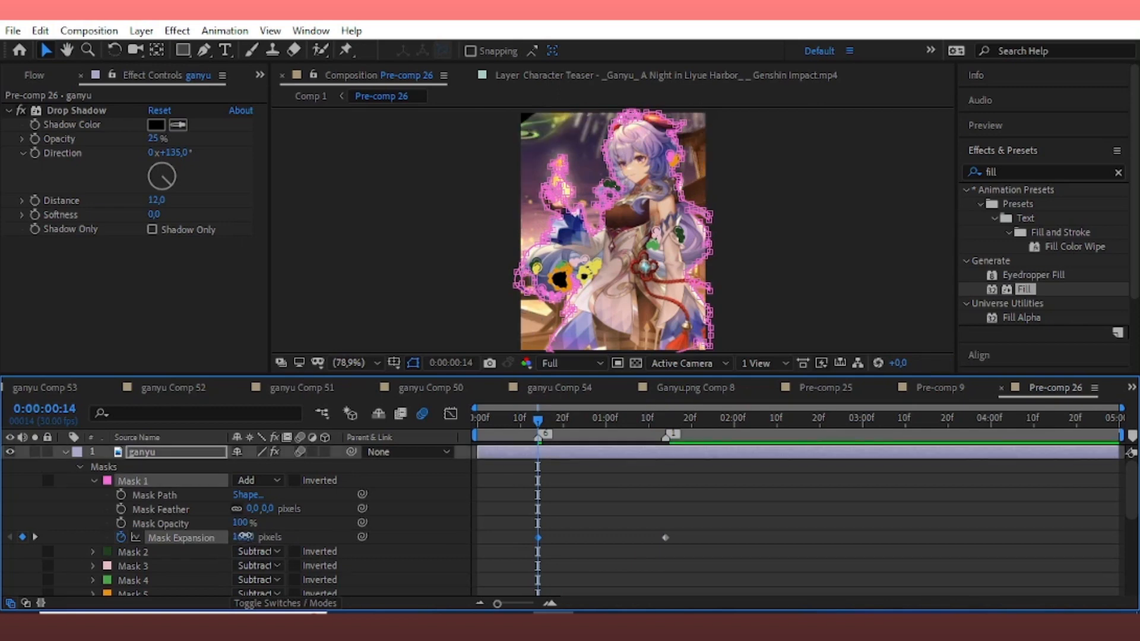
pyautogui.moveTo(266, 531); pyautogui.dragTo(269, 532)
pyautogui.click(556, 533)
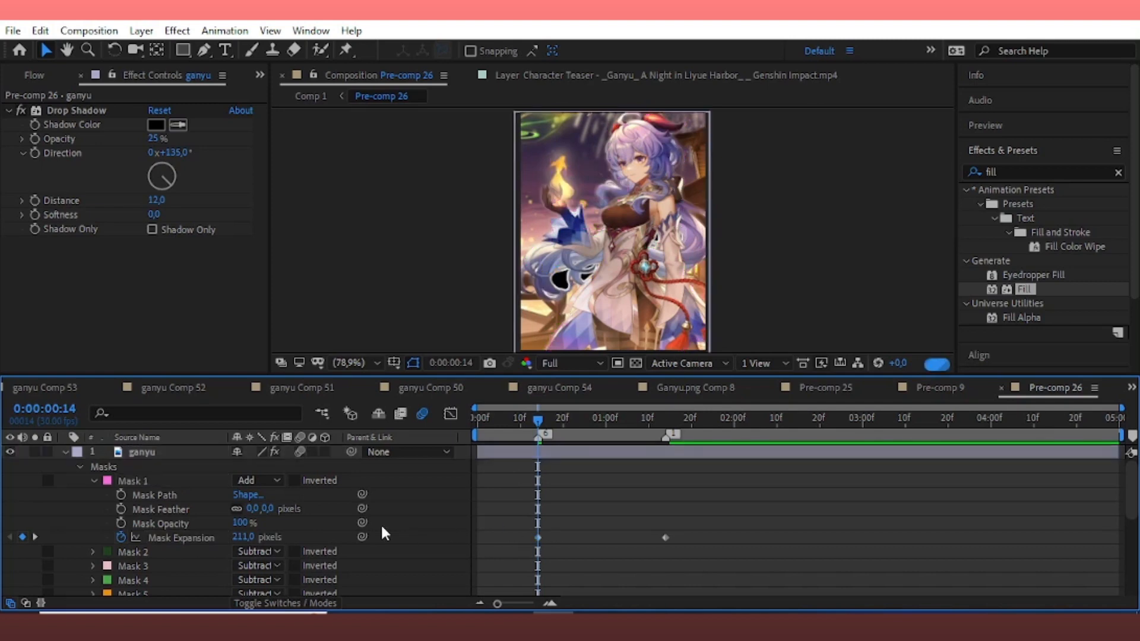
# Start Mask Expansion keyframes for Masks 2 to 14 of the first layer at 0:00:00:14 and show only keyframed properties.
pyautogui.scroll(-3, 63, 536)
pyautogui.moveTo(74, 508); pyautogui.dragTo(143, 532)
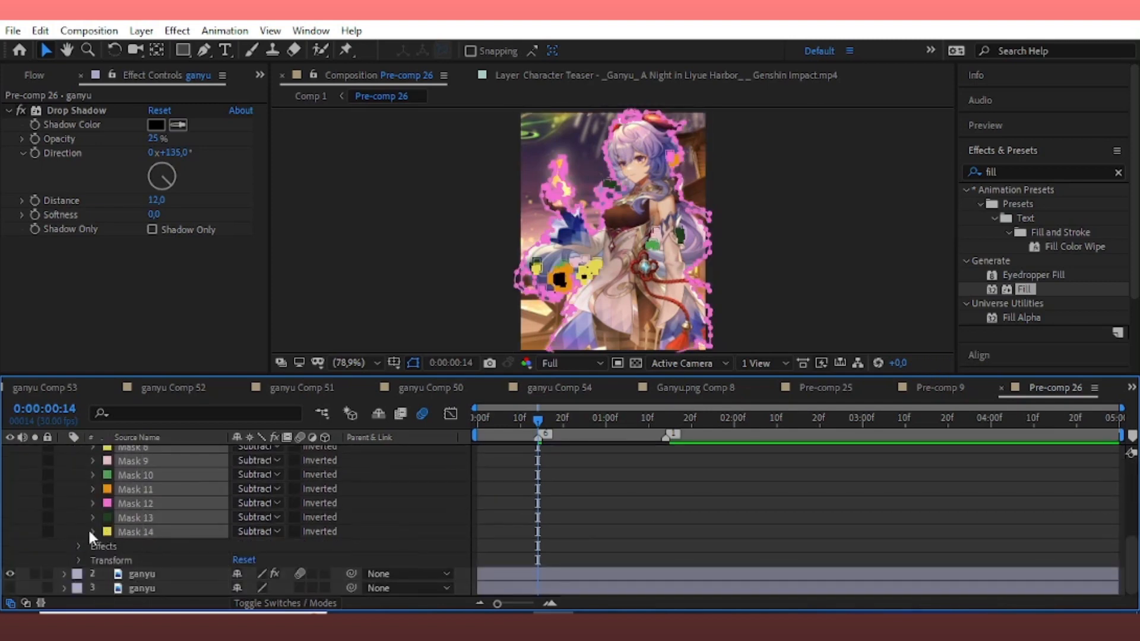
pyautogui.click(92, 532)
pyautogui.scroll(10, 608, 519)
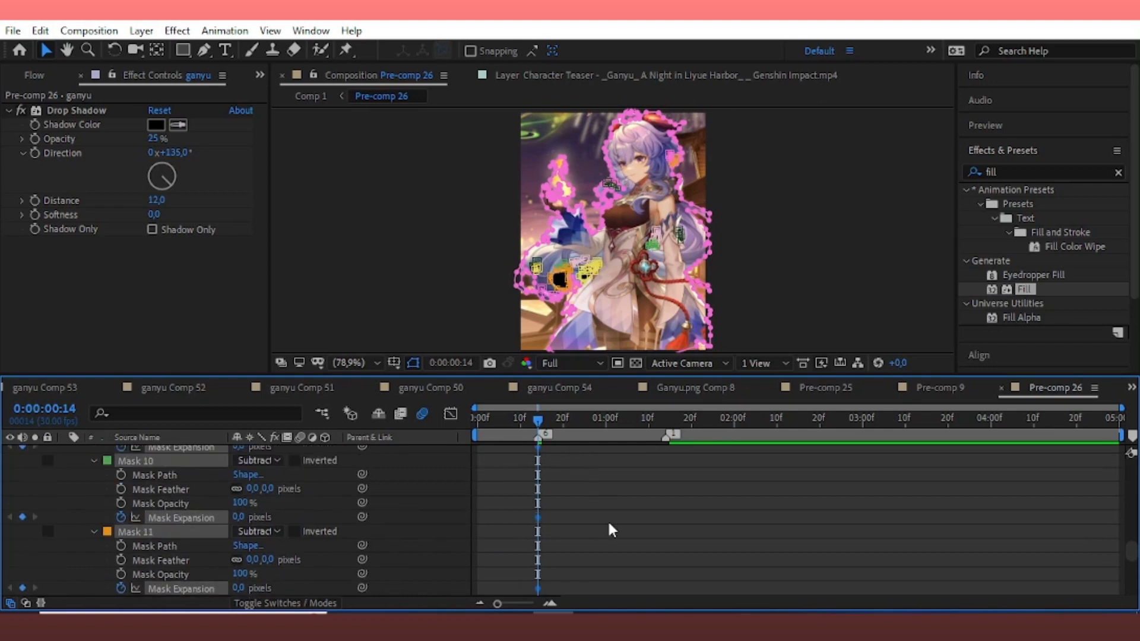
pyautogui.press('u')
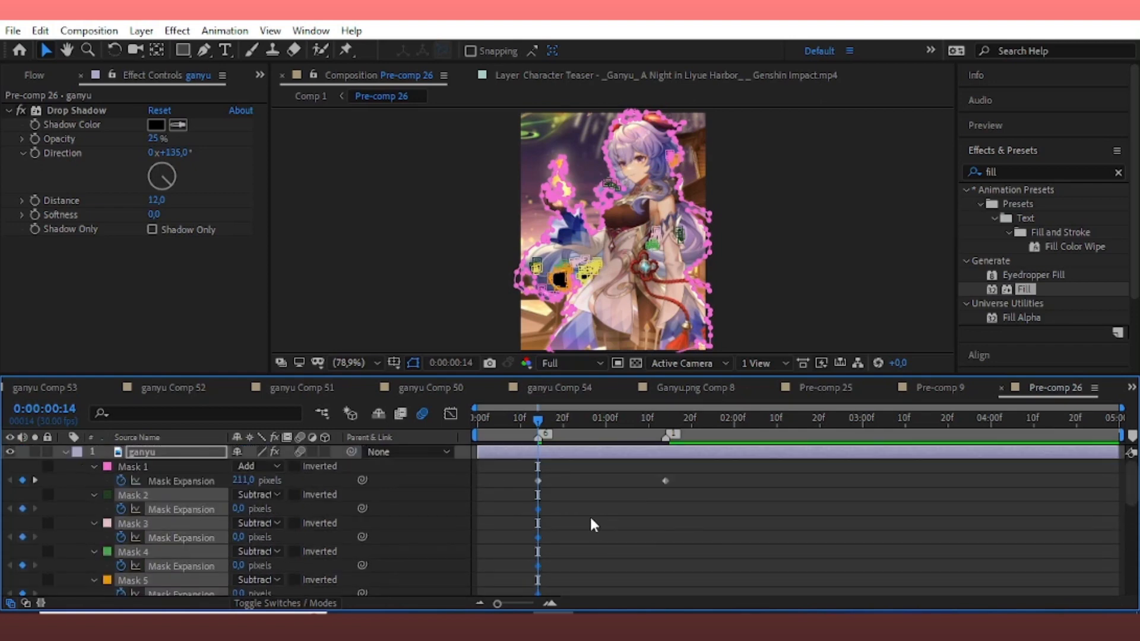
# Move the keyframes of Masks 2 to 14 to 0:00:01:14 and set their expansion to -40 pixels at 0:00:00:14.
pyautogui.moveTo(537, 510); pyautogui.dragTo(669, 532)
pyautogui.moveTo(232, 508); pyautogui.dragTo(224, 510)
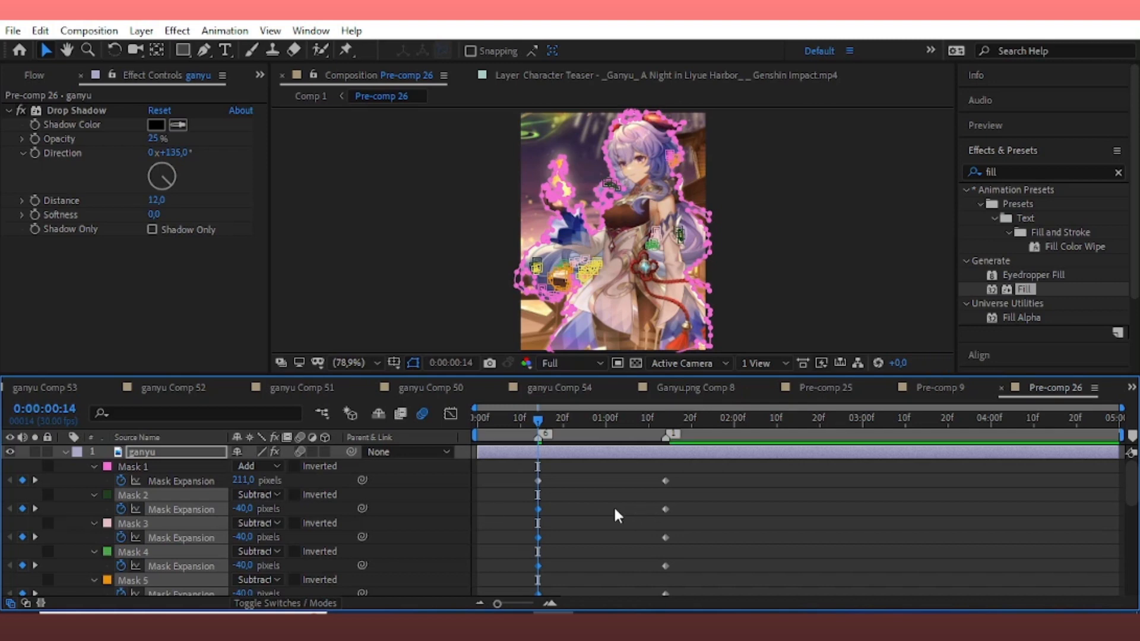
# Ease all Mask Expansion keyframes of the first layer in the speed graph so the speed peaks midway between them.
pyautogui.moveTo(686, 475); pyautogui.dragTo(509, 610)
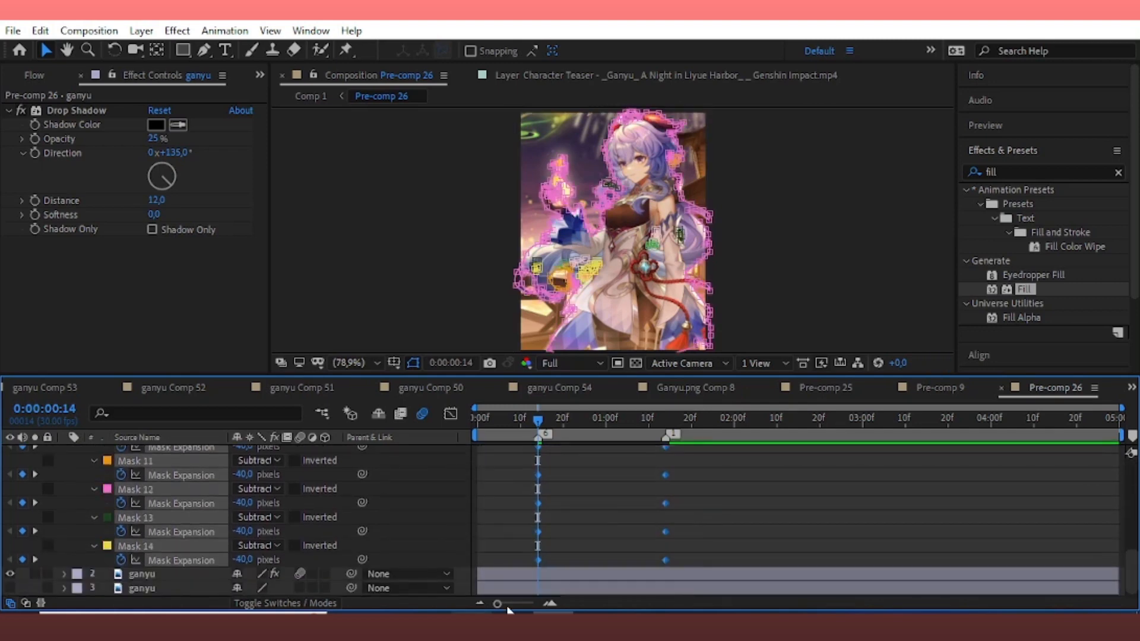
pyautogui.click(450, 414)
pyautogui.moveTo(542, 470); pyautogui.dragTo(588, 471)
pyautogui.click(597, 473)
pyautogui.click(596, 474)
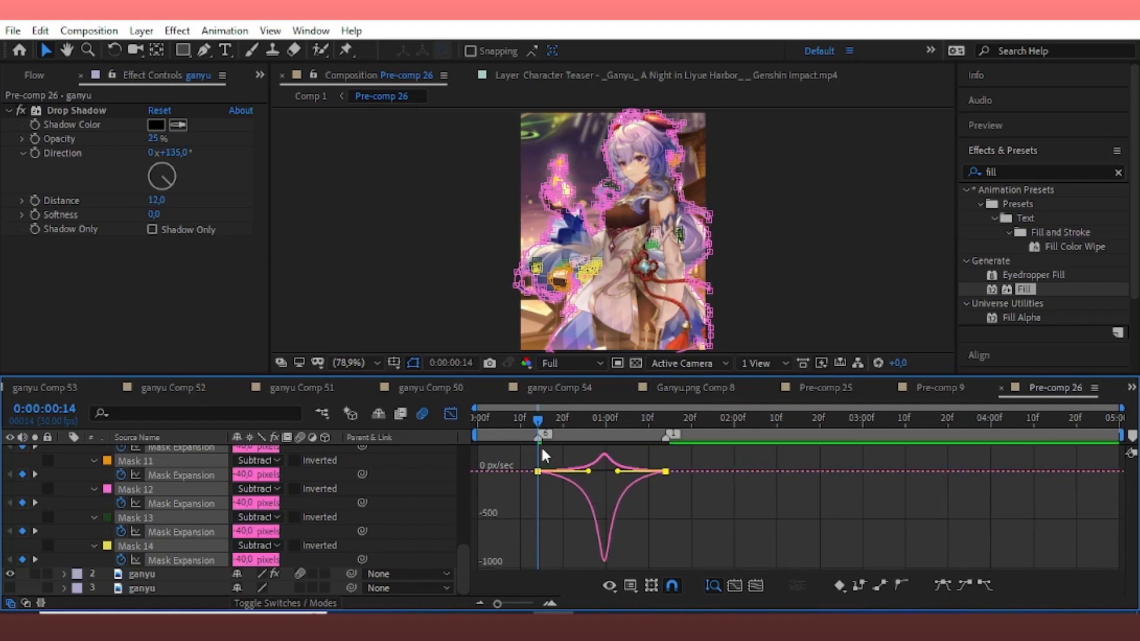
pyautogui.click(451, 414)
# Create a Mask Expansion keyframe for Mask 1 of the second ganyu layer and place it at 0:00:01:14.
pyautogui.click(618, 574)
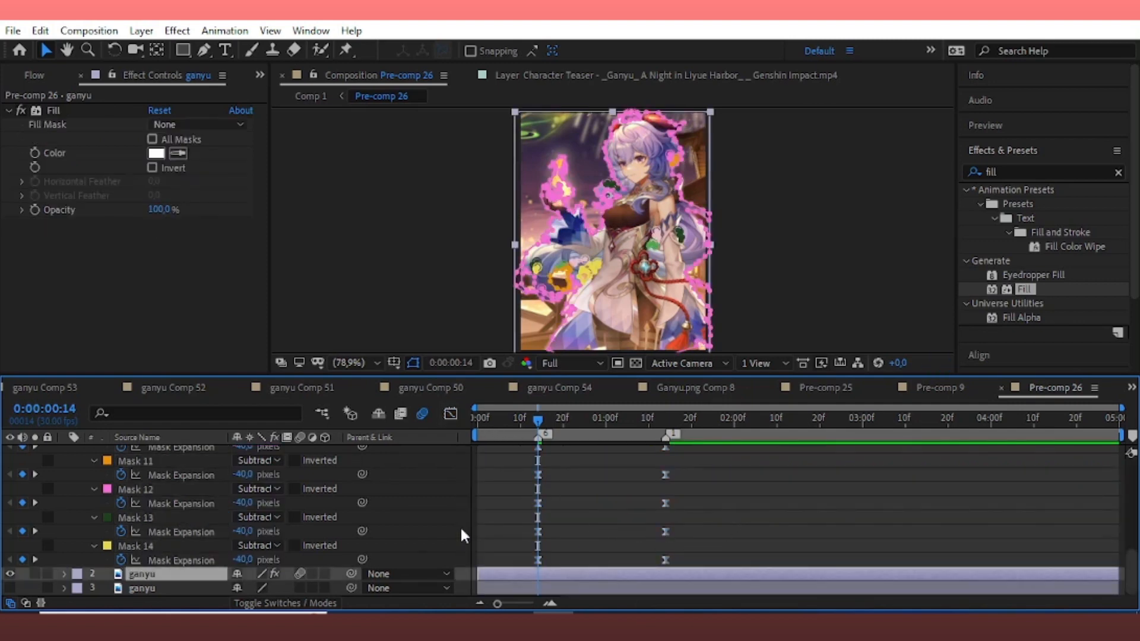
pyautogui.click(64, 575)
pyautogui.scroll(-5, 137, 535)
pyautogui.scroll(2, 126, 528)
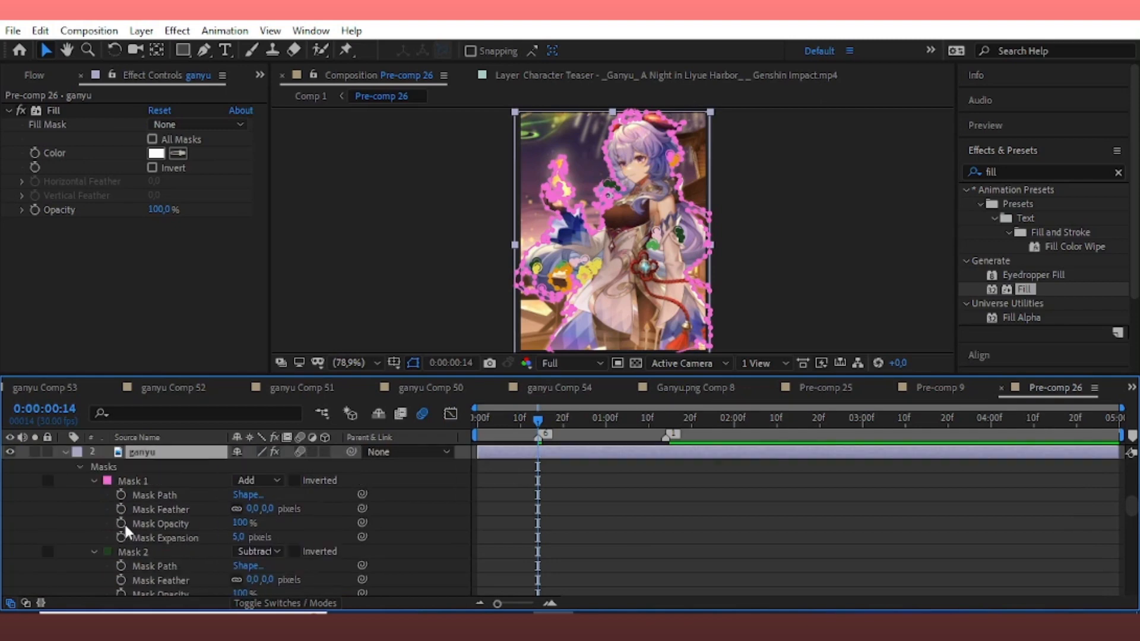
pyautogui.click(122, 537)
pyautogui.scroll(3, 581, 537)
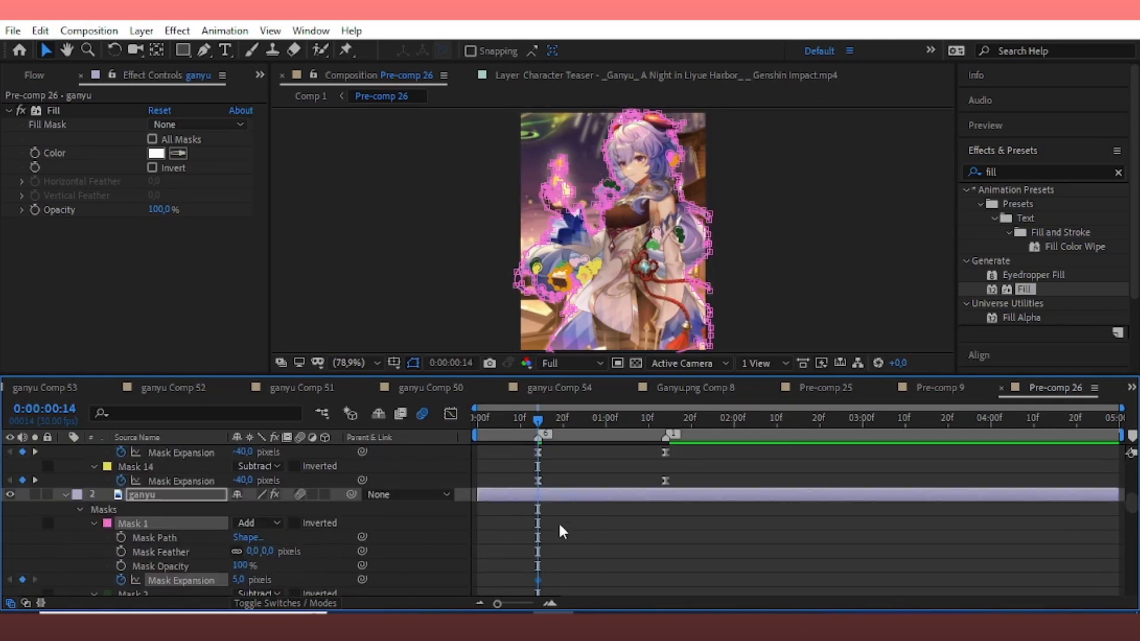
pyautogui.moveTo(539, 582); pyautogui.dragTo(666, 589)
pyautogui.click(579, 552)
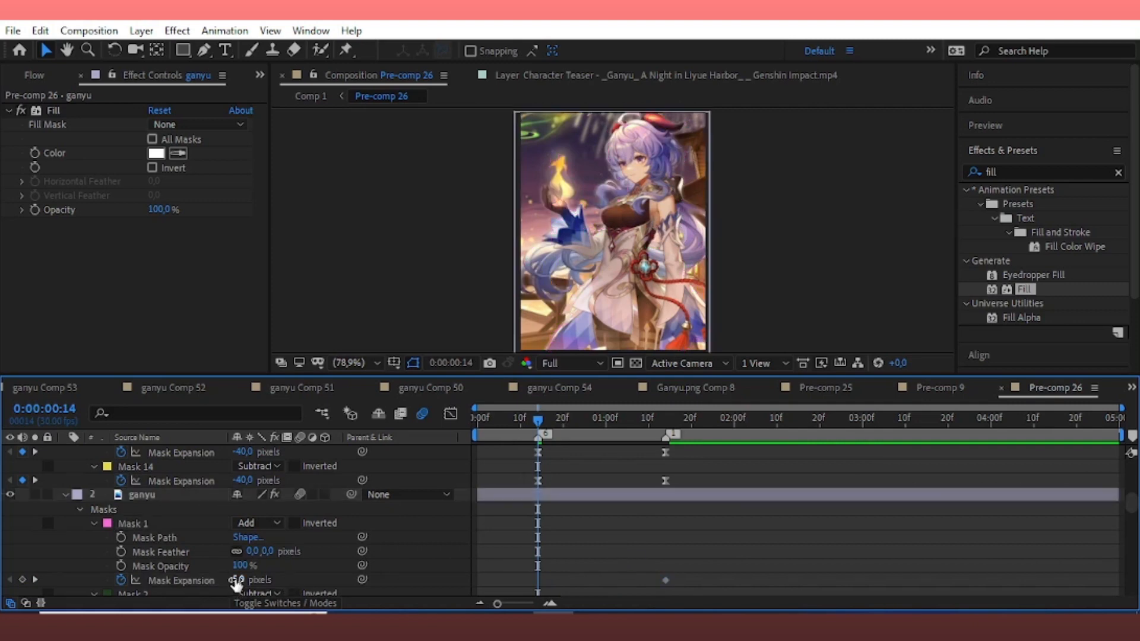
# Hide the first ganyu layer and set the second layer's Mask 1 expansion to 208 pixels at 0:00:00:14.
pyautogui.moveTo(238, 582); pyautogui.dragTo(247, 575)
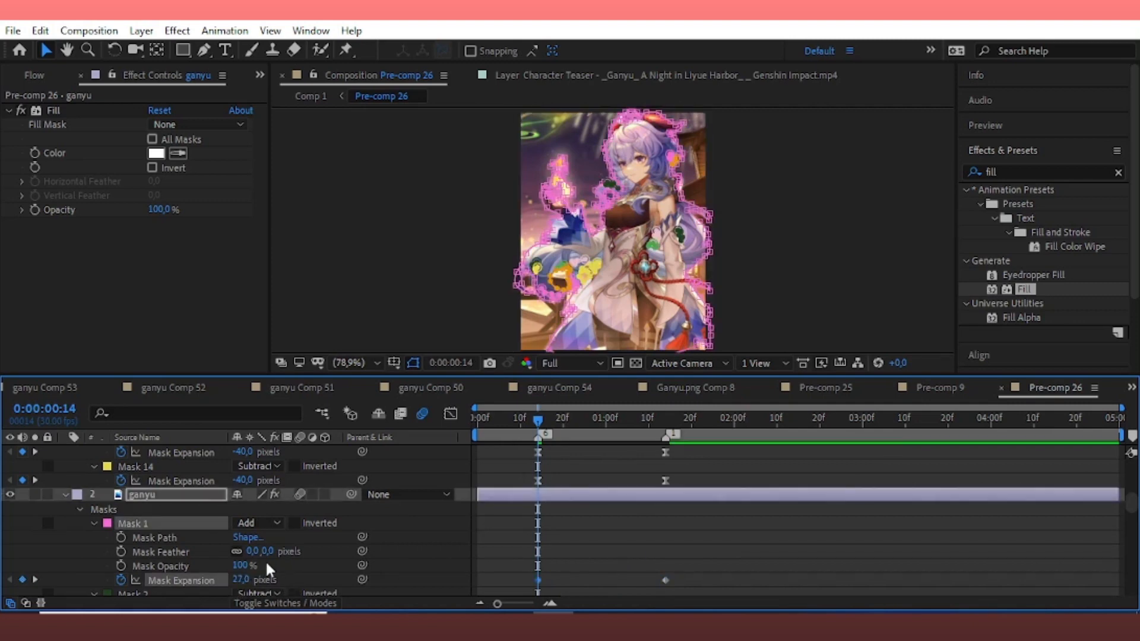
pyautogui.scroll(9, 215, 533)
pyautogui.click(10, 453)
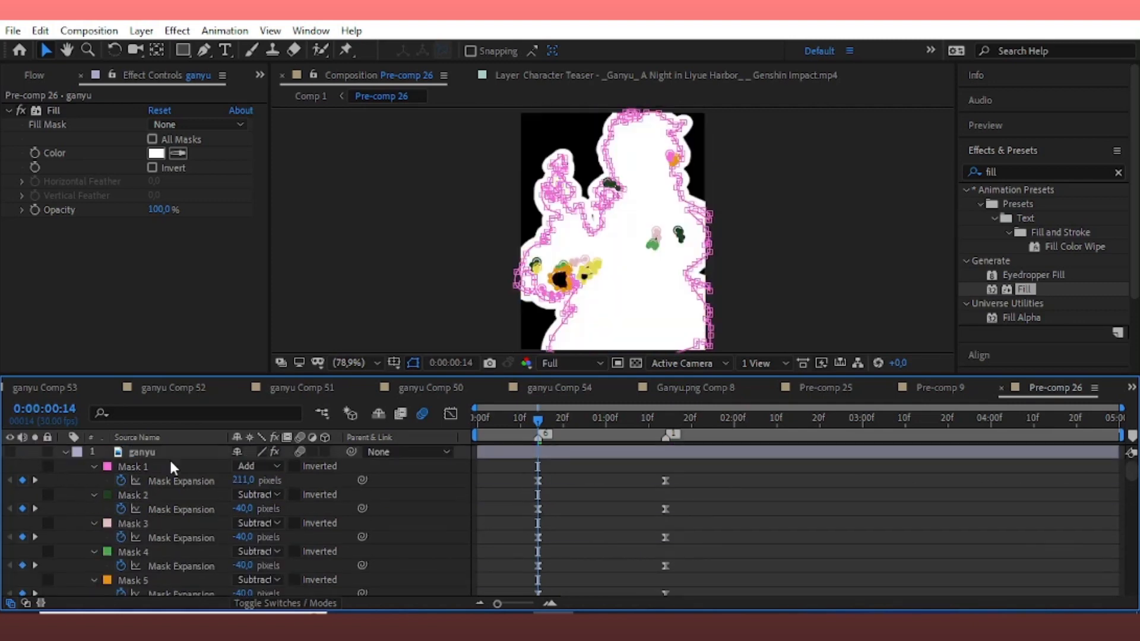
pyautogui.scroll(-12, 333, 520)
pyautogui.scroll(3, 322, 524)
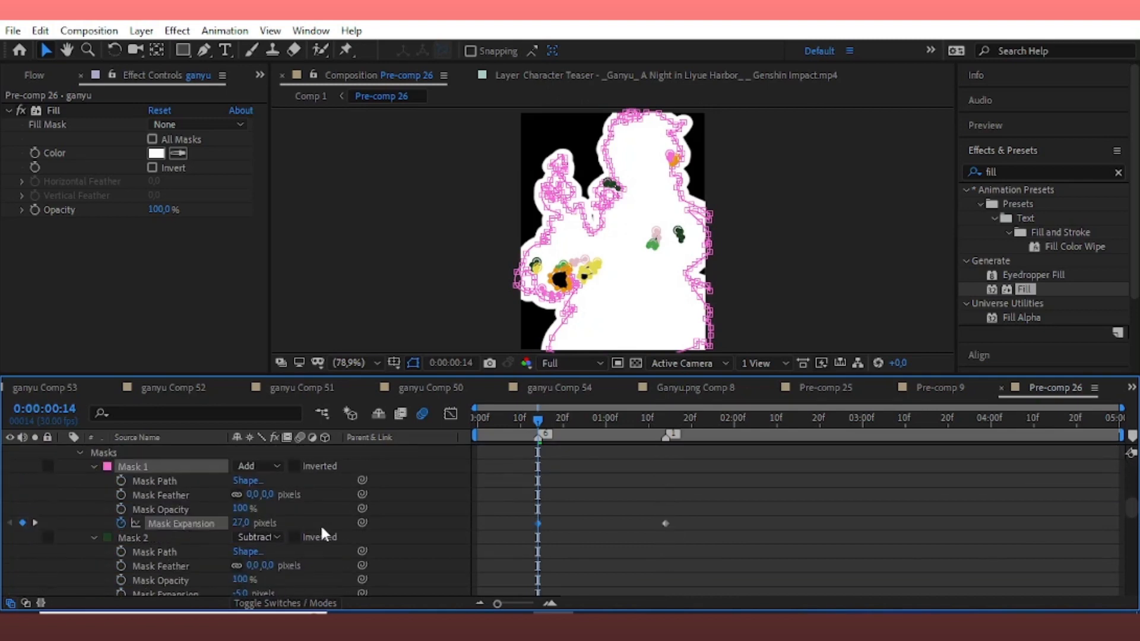
pyautogui.moveTo(256, 518)
pyautogui.mouseDown()
pyautogui.moveTo(305, 516)
pyautogui.moveTo(245, 526)
pyautogui.mouseUp()
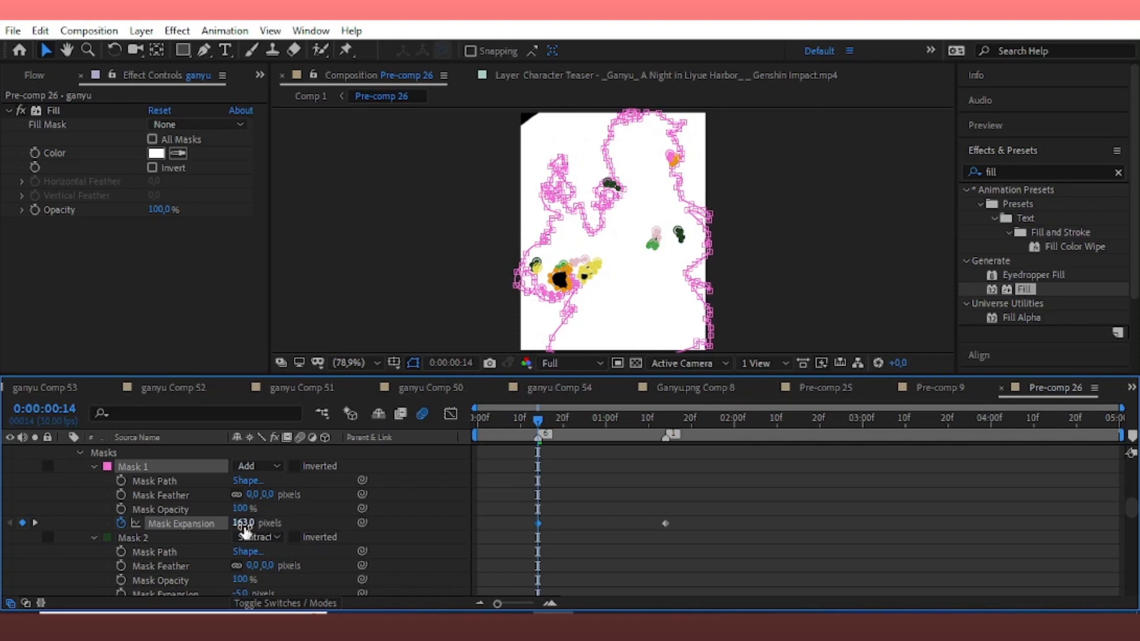
pyautogui.click(582, 548)
# Create Mask Expansion keyframes for Masks 2 to 14 of the second ganyu layer at 0:00:00:14.
pyautogui.scroll(-3, 94, 546)
pyautogui.moveTo(82, 500); pyautogui.dragTo(184, 546)
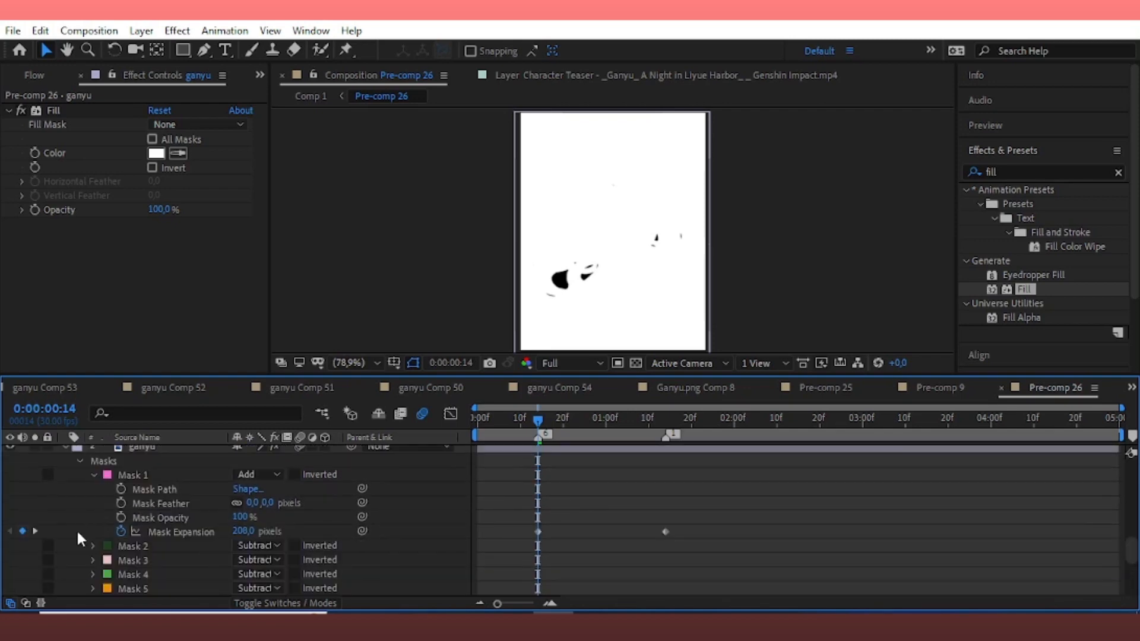
pyautogui.moveTo(78, 542); pyautogui.dragTo(158, 546)
pyautogui.click(93, 545)
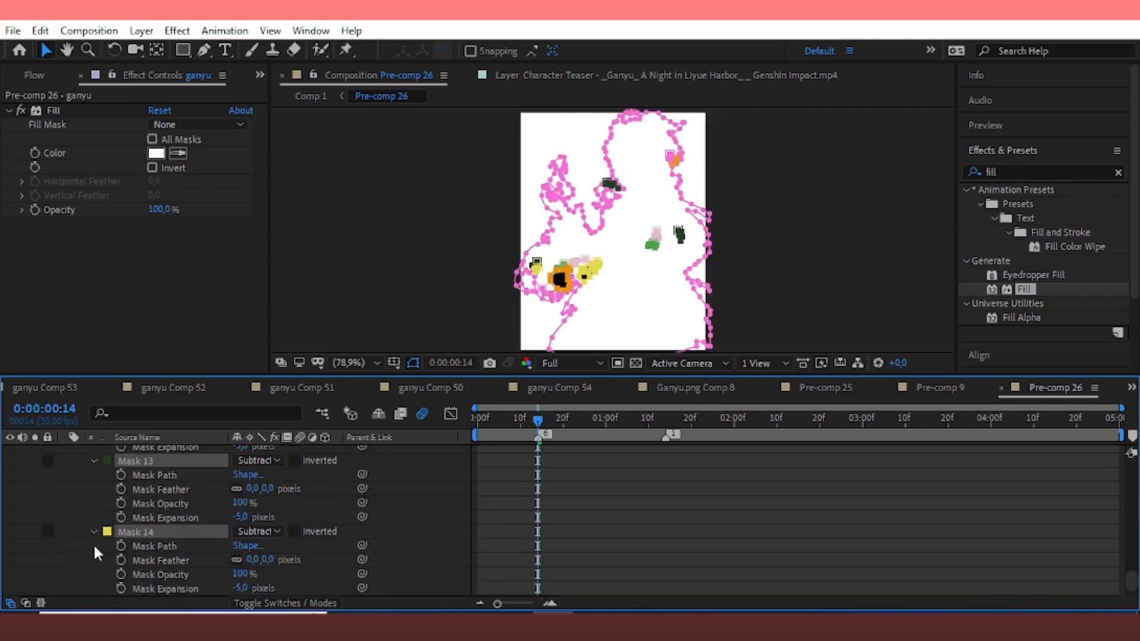
pyautogui.click(121, 518)
pyautogui.scroll(5, 619, 515)
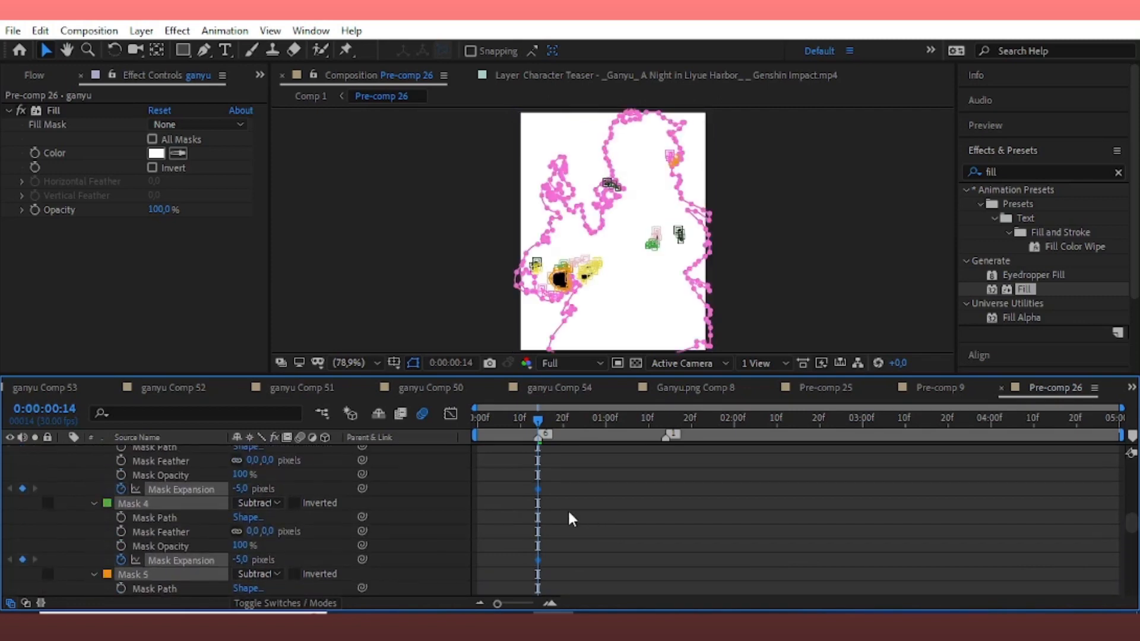
# Move the new keyframes of Masks 2 to 14 to 0:00:01:14 and lower the masks' expansion at 0:00:00:14.
pyautogui.scroll(-10, 560, 510)
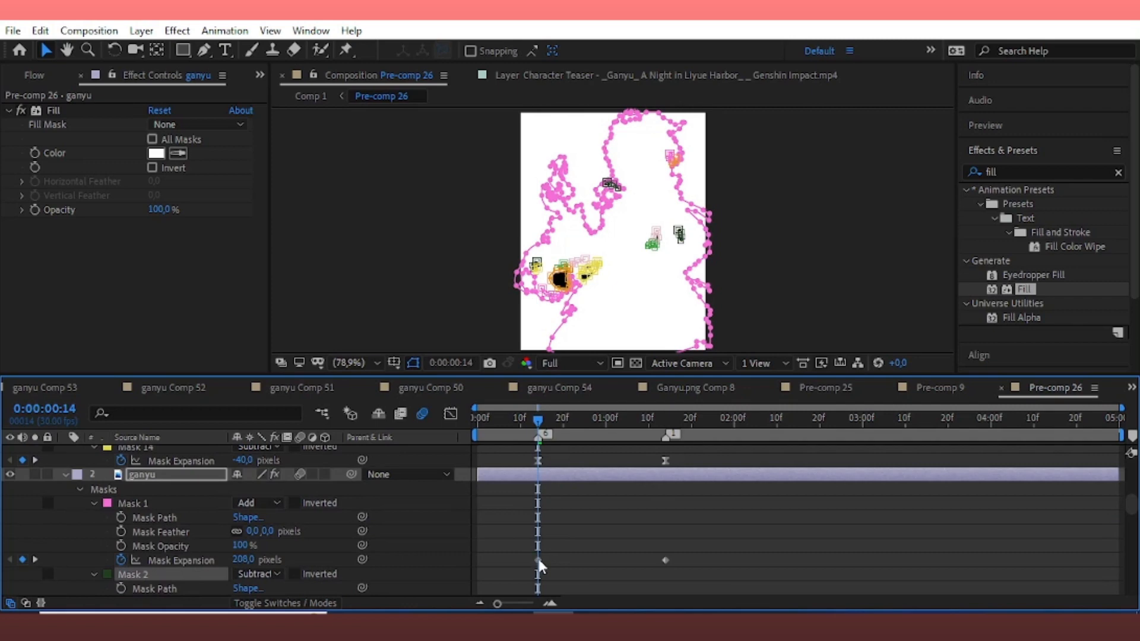
pyautogui.scroll(-3, 536, 557)
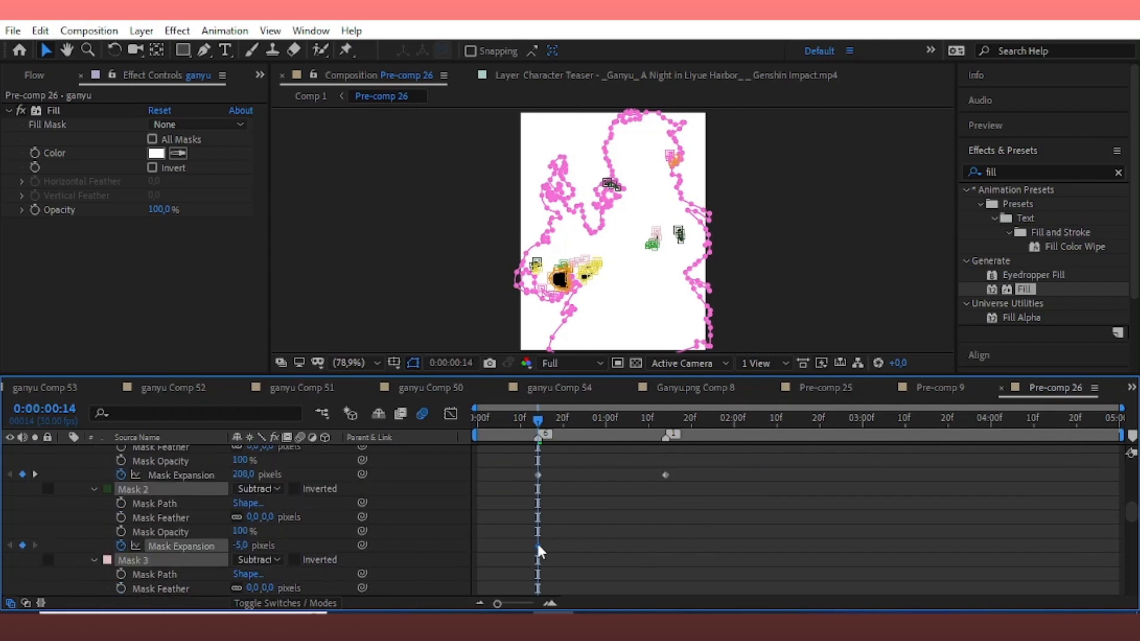
pyautogui.moveTo(537, 546); pyautogui.dragTo(670, 572)
pyautogui.moveTo(238, 546); pyautogui.dragTo(209, 553)
pyautogui.moveTo(653, 423); pyautogui.dragTo(666, 458)
pyautogui.moveTo(673, 547); pyautogui.dragTo(667, 555)
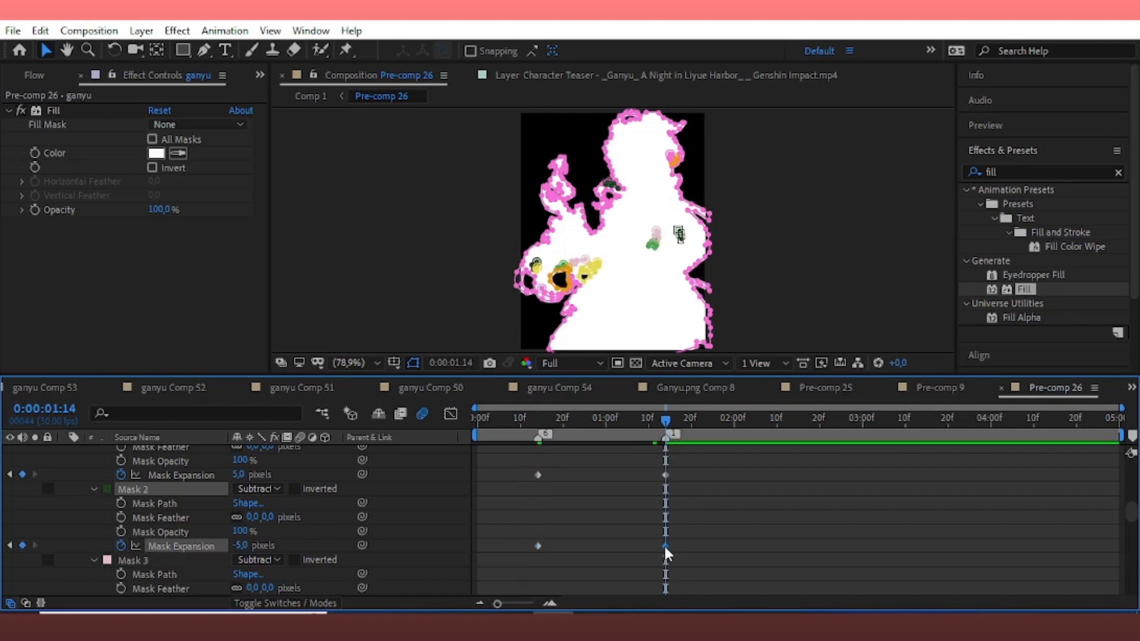
pyautogui.scroll(-3, 686, 529)
pyautogui.moveTo(682, 483); pyautogui.dragTo(667, 550)
pyautogui.scroll(10, 664, 527)
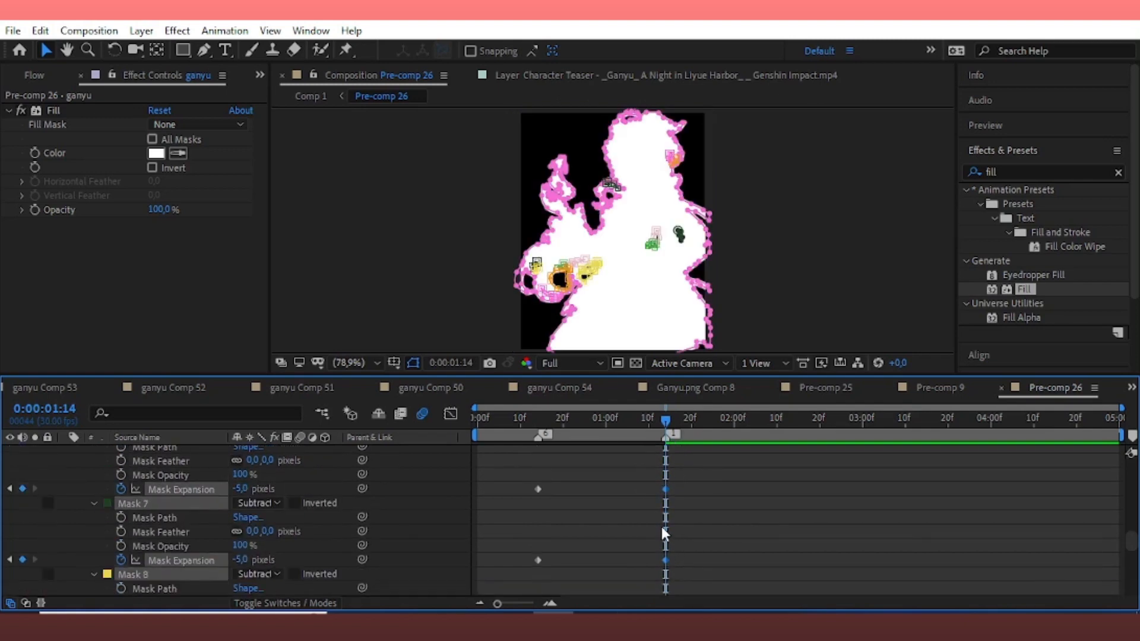
pyautogui.scroll(-3, 683, 501)
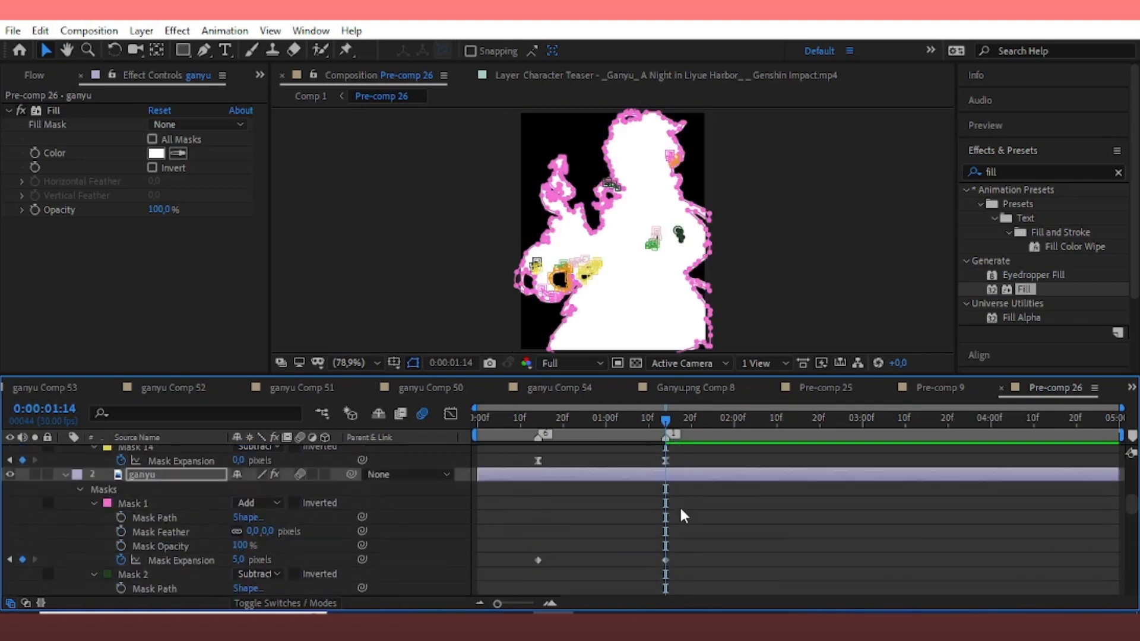
# Ease all Mask Expansion keyframes of the second ganyu layer in the speed graph so the speed peaks midway between them.
pyautogui.moveTo(701, 539); pyautogui.dragTo(498, 603)
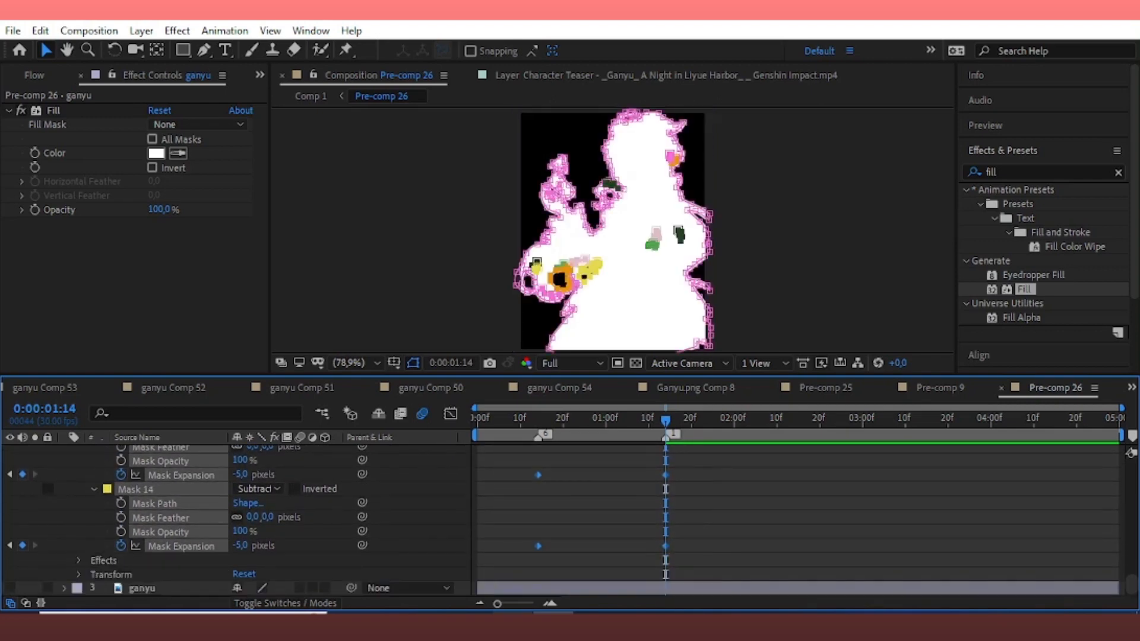
pyautogui.click(451, 414)
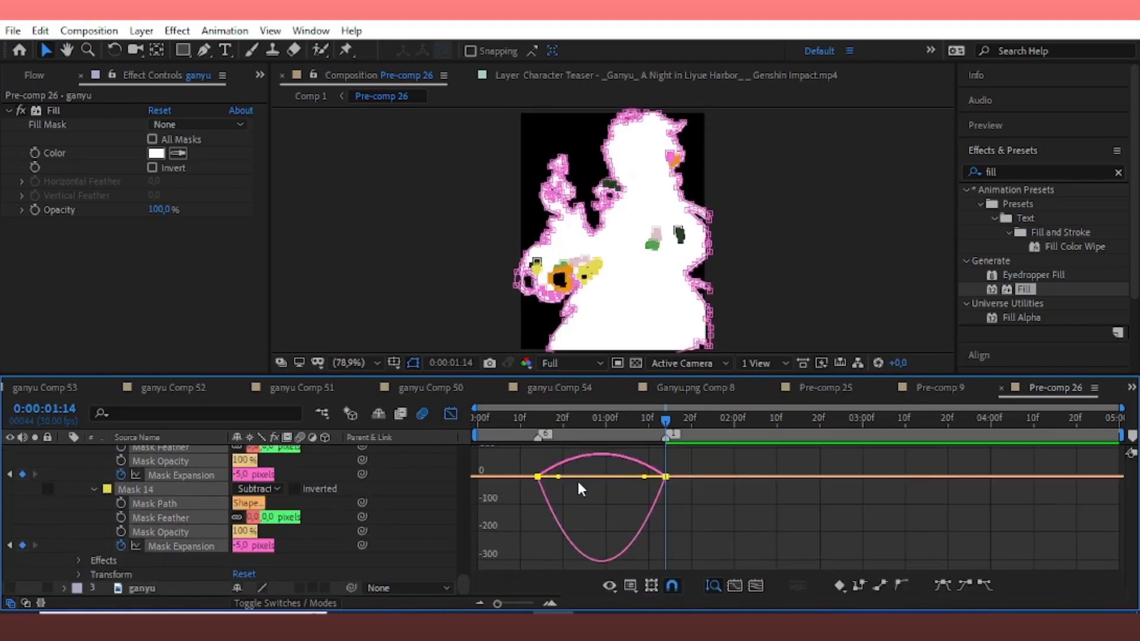
pyautogui.moveTo(558, 477); pyautogui.dragTo(615, 477)
pyautogui.click(450, 414)
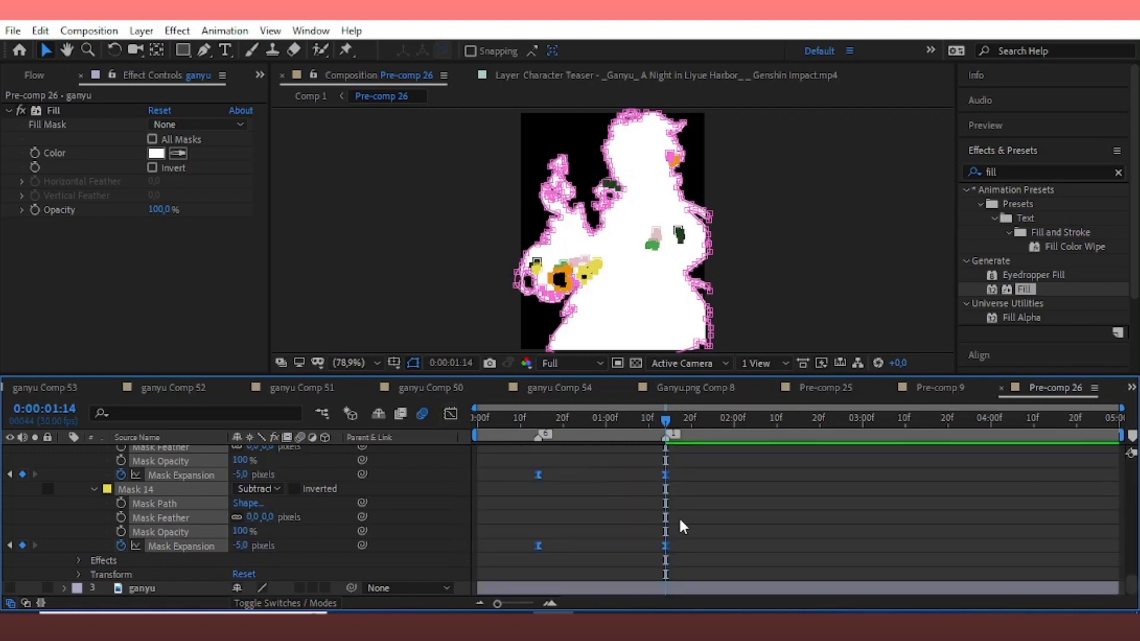
# Show the first ganyu layer again, collapse all layers and save the project.
pyautogui.scroll(15, 679, 516)
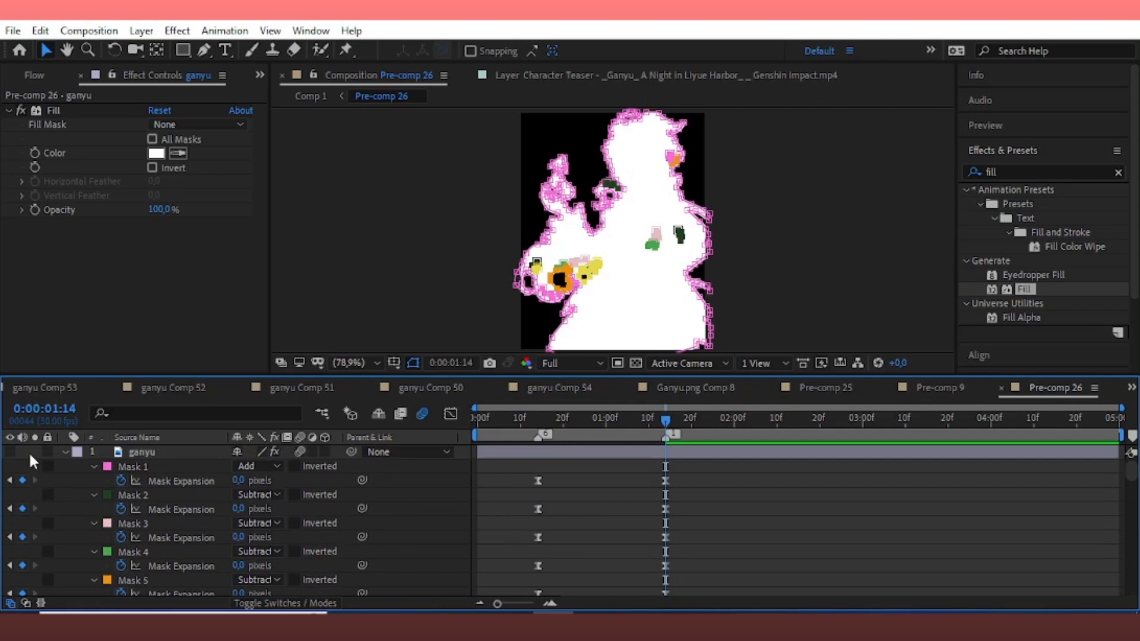
pyautogui.click(65, 452)
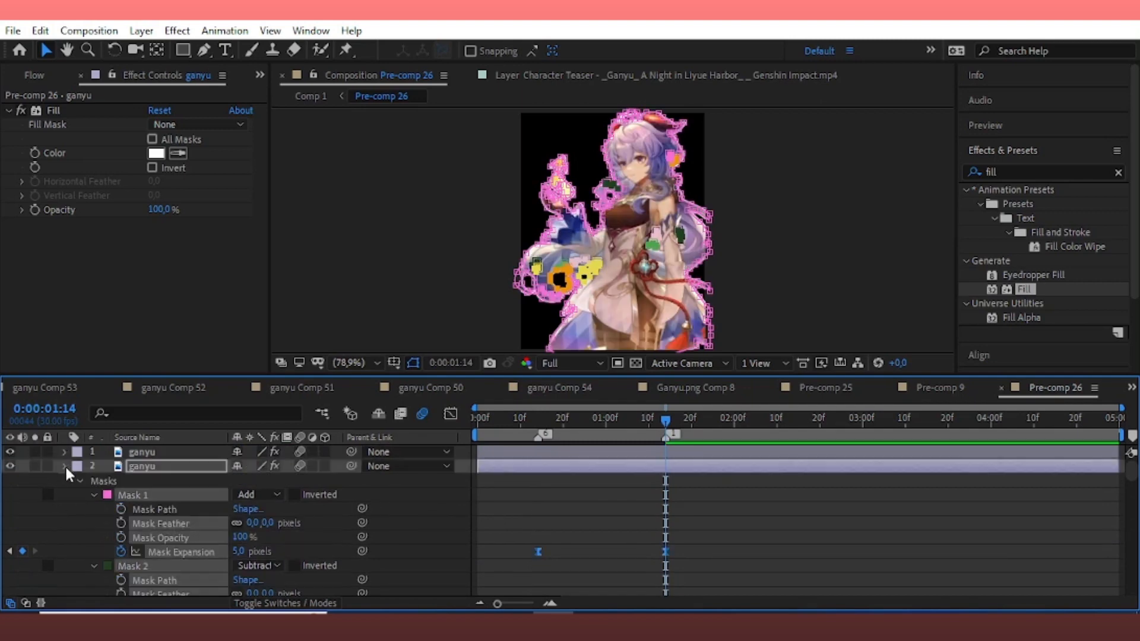
pyautogui.click(64, 466)
pyautogui.click(64, 480)
pyautogui.hotkey('ctrl', 's')
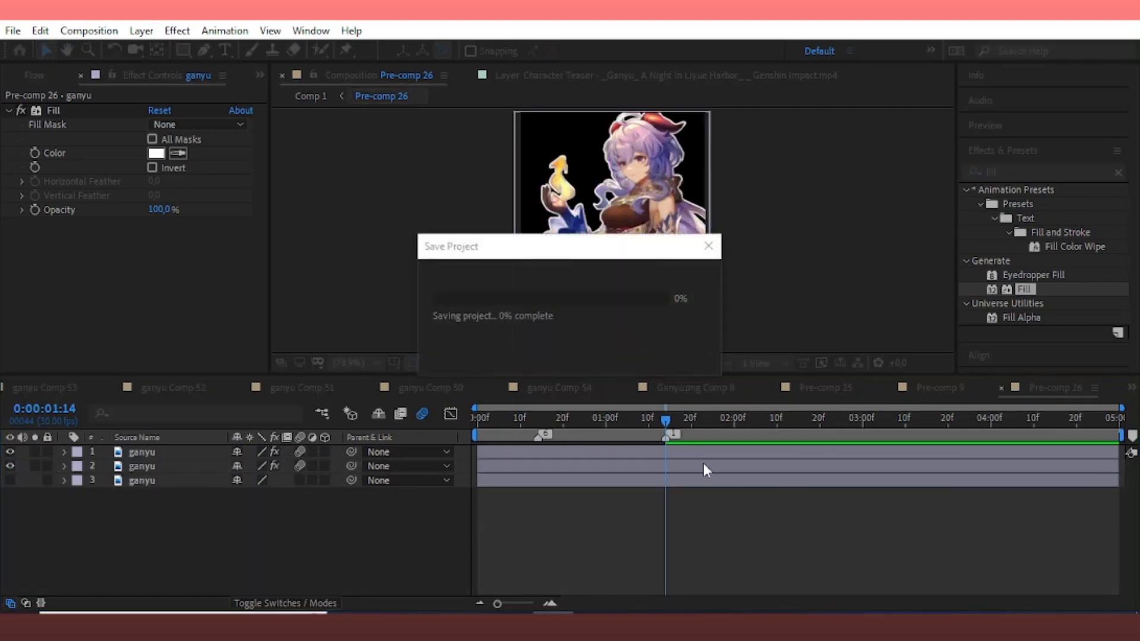
# Add a null object to the composition and parent the two visible ganyu layers to it.
pyautogui.moveTo(635, 419); pyautogui.dragTo(389, 516)
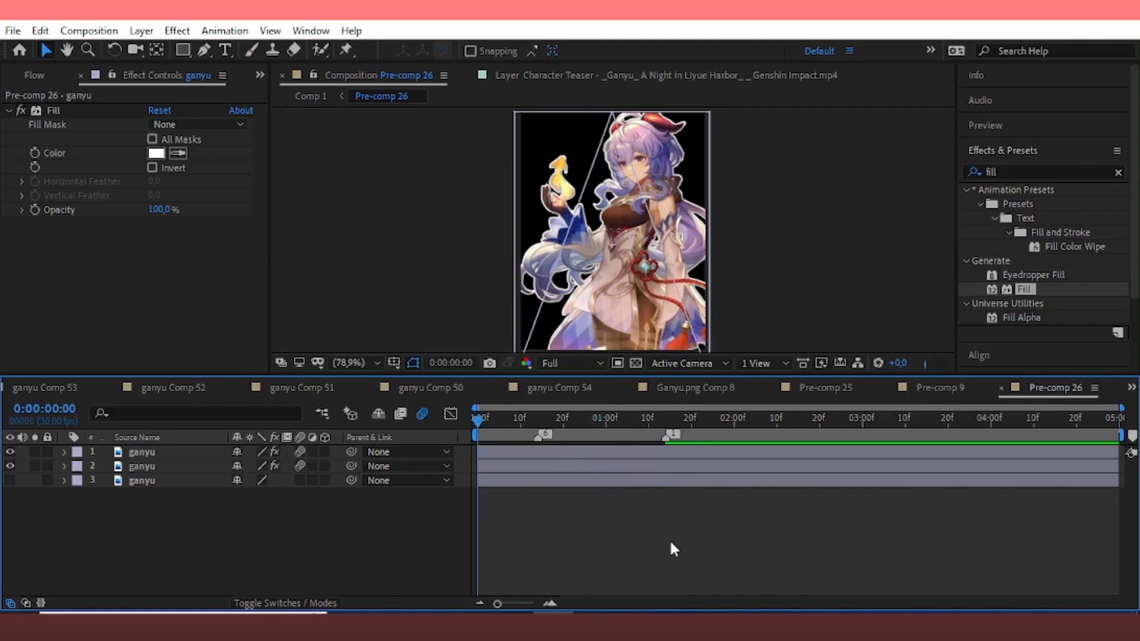
pyautogui.click(141, 31)
pyautogui.moveTo(164, 50)
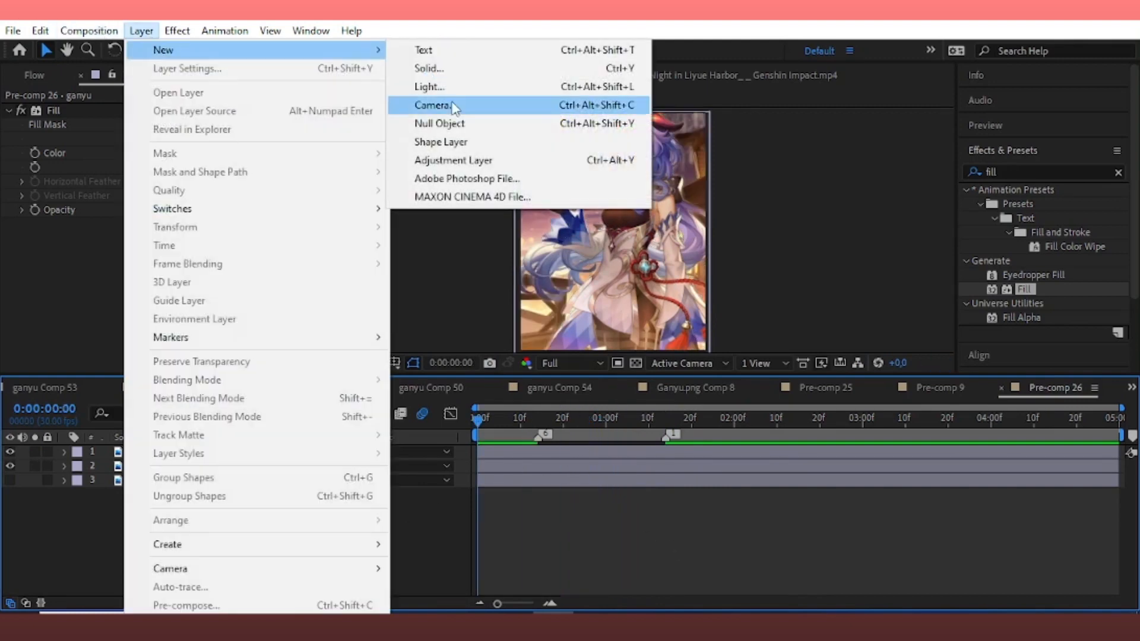
pyautogui.click(442, 123)
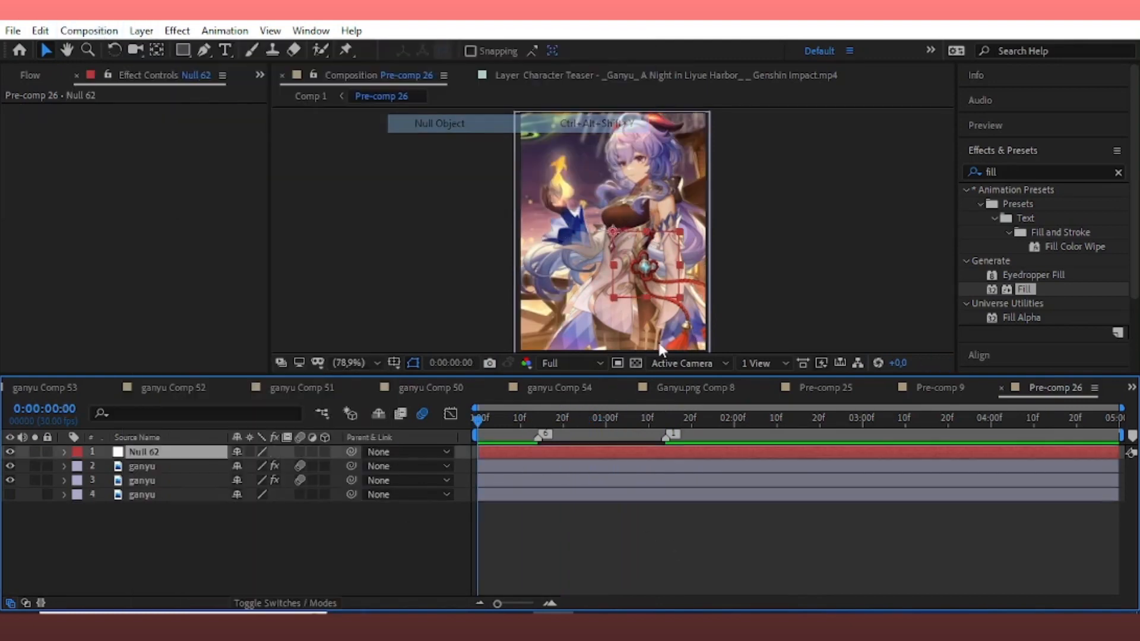
pyautogui.click(152, 465)
pyautogui.keyDown('shift'); pyautogui.click(178, 479); pyautogui.keyUp('shift')
pyautogui.moveTo(352, 472); pyautogui.dragTo(223, 454)
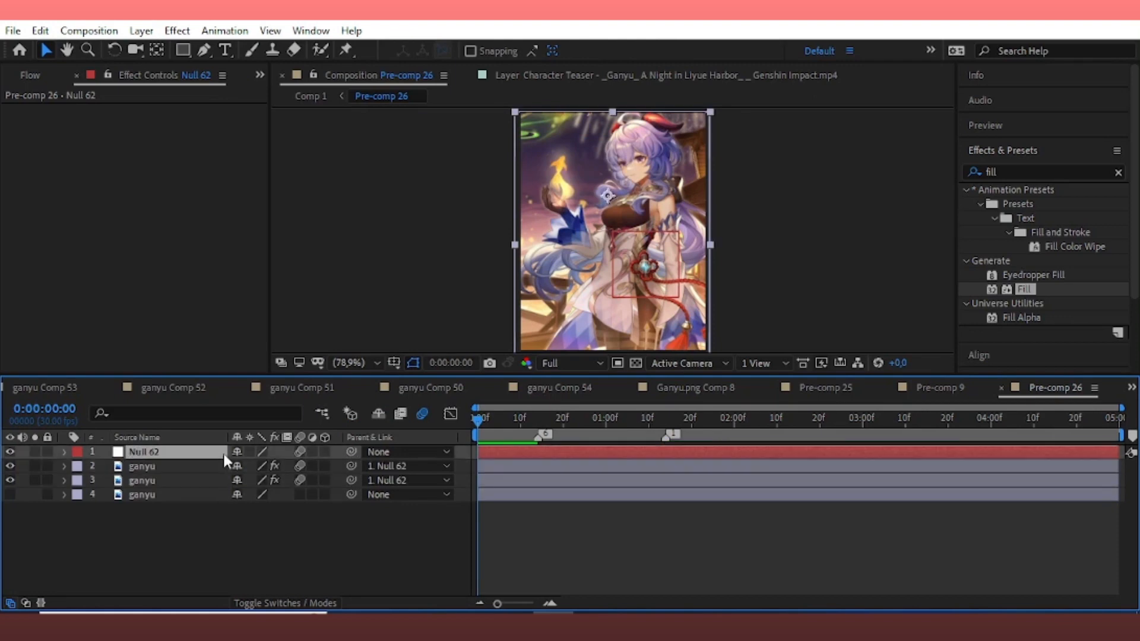
# Create Position, Scale and Rotation keyframes for the null object and place them at 0:00:00:14.
pyautogui.press('r')
pyautogui.click(108, 467)
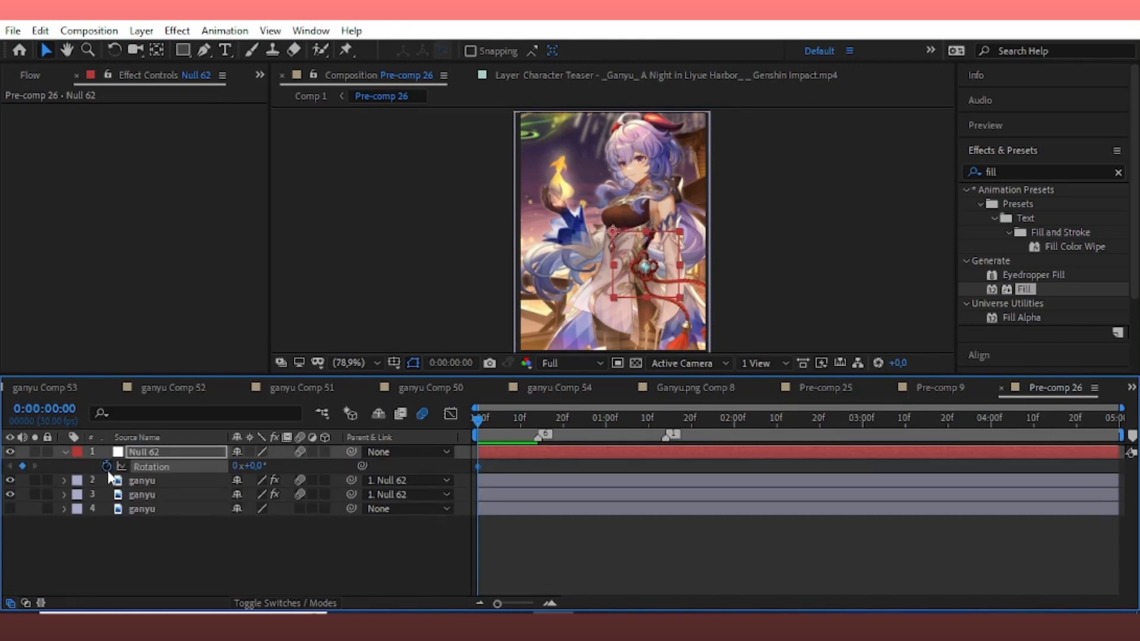
pyautogui.press('p')
pyautogui.click(108, 470)
pyautogui.press('u')
pyautogui.press('u')
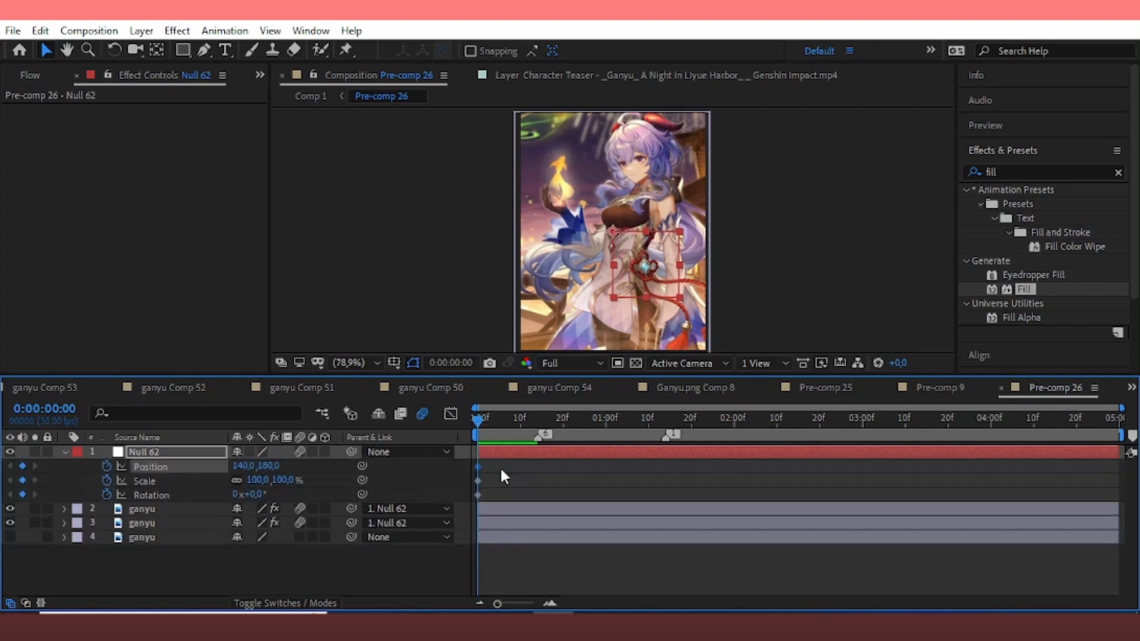
pyautogui.moveTo(502, 469); pyautogui.dragTo(538, 498)
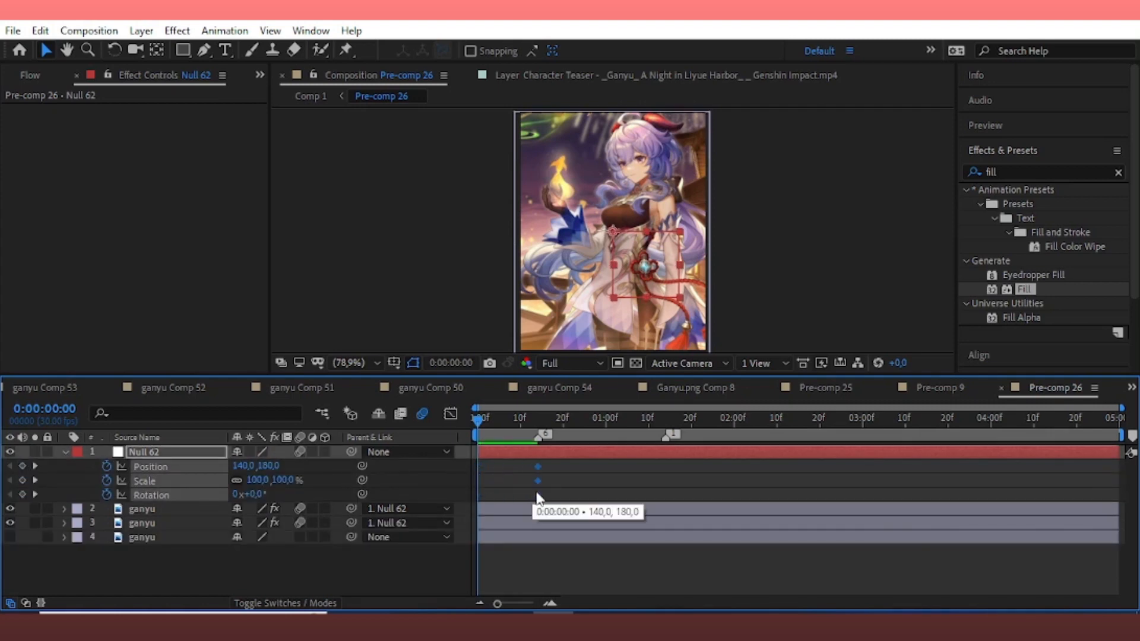
# At 0:00:01:14, set the null's scale to 185%, rotation to 28° and position to 265, 437.
pyautogui.click(666, 418)
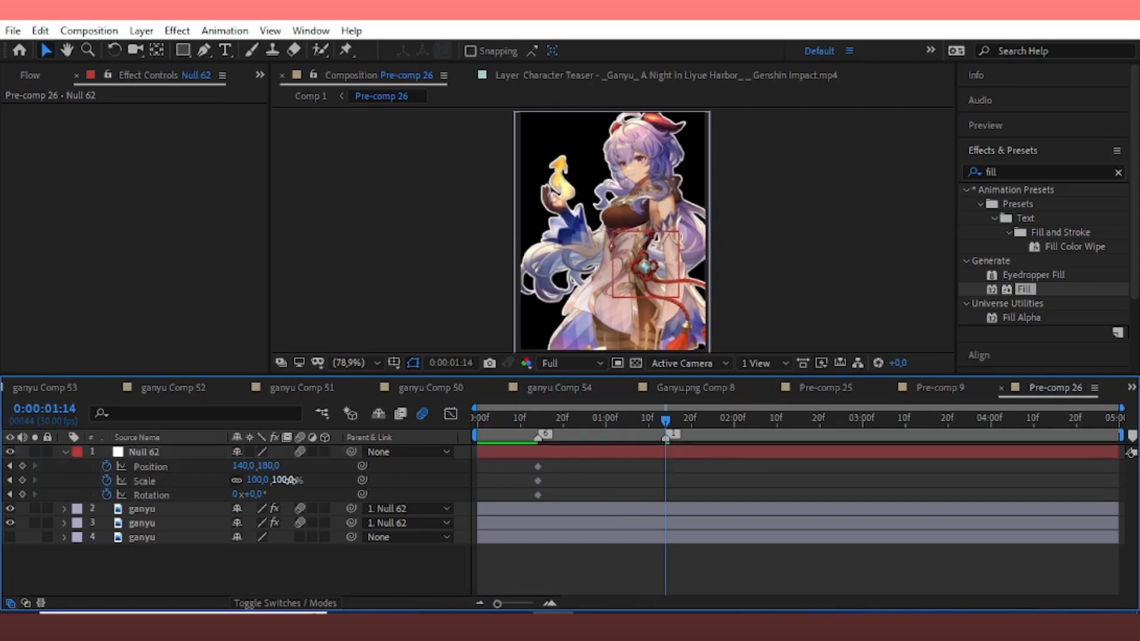
pyautogui.moveTo(289, 481); pyautogui.dragTo(360, 470)
pyautogui.moveTo(256, 497); pyautogui.dragTo(331, 483)
pyautogui.moveTo(247, 466); pyautogui.dragTo(360, 467)
pyautogui.moveTo(269, 466); pyautogui.dragTo(278, 467)
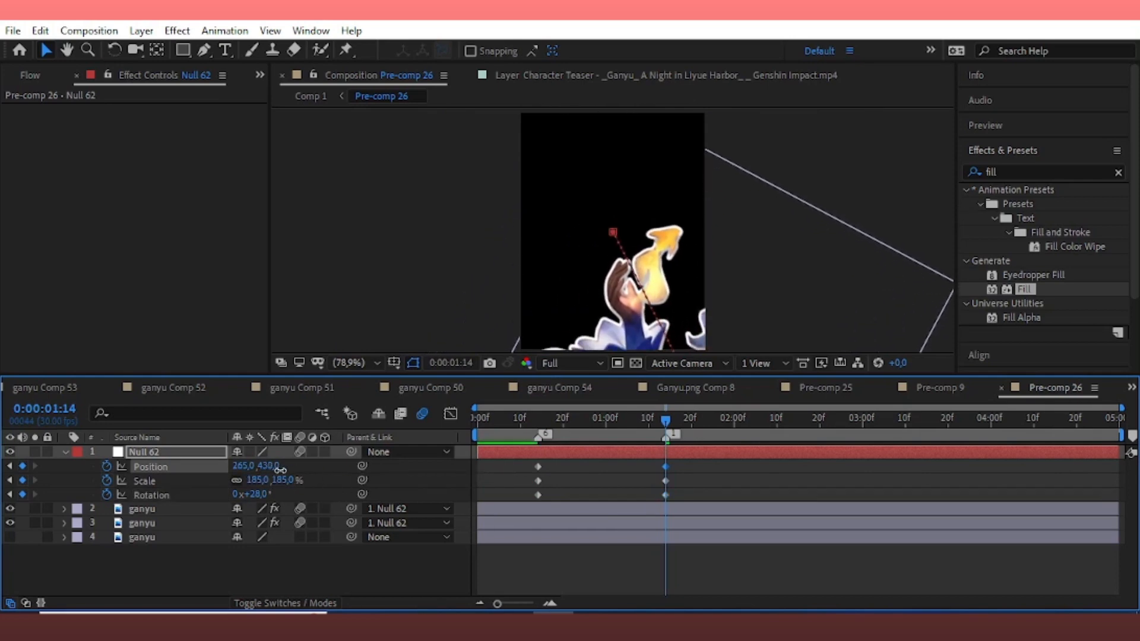
# Ease the null's Position, Scale and Rotation keyframes so the speed peaks midway, and preview the animation.
pyautogui.moveTo(697, 460); pyautogui.dragTo(487, 502)
pyautogui.press('F9')
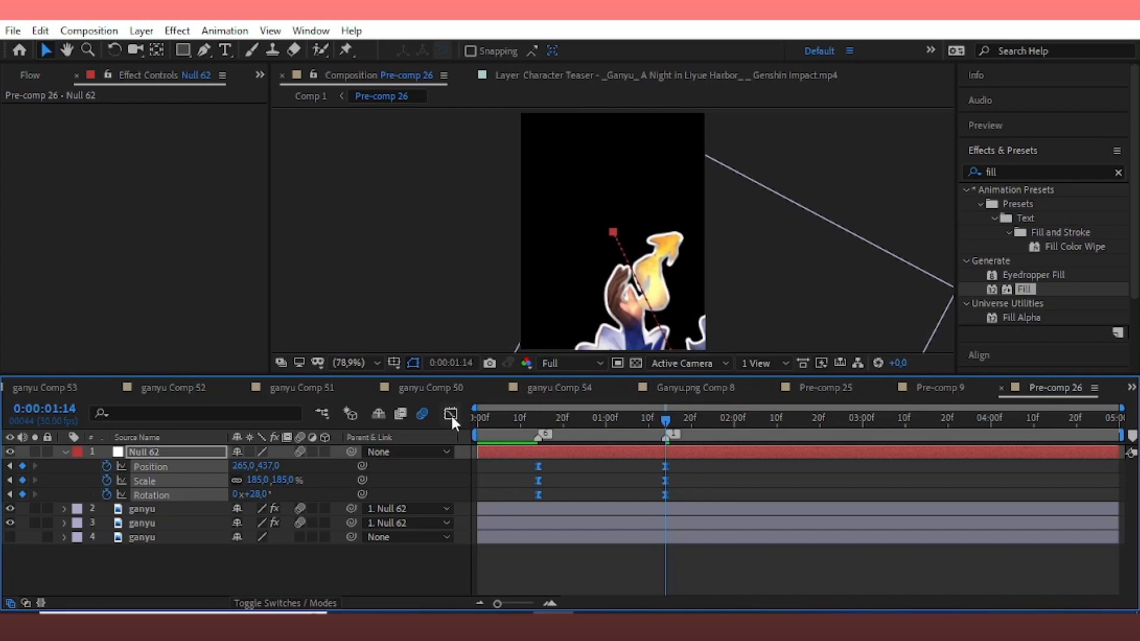
pyautogui.click(451, 414)
pyautogui.moveTo(559, 562); pyautogui.dragTo(618, 562)
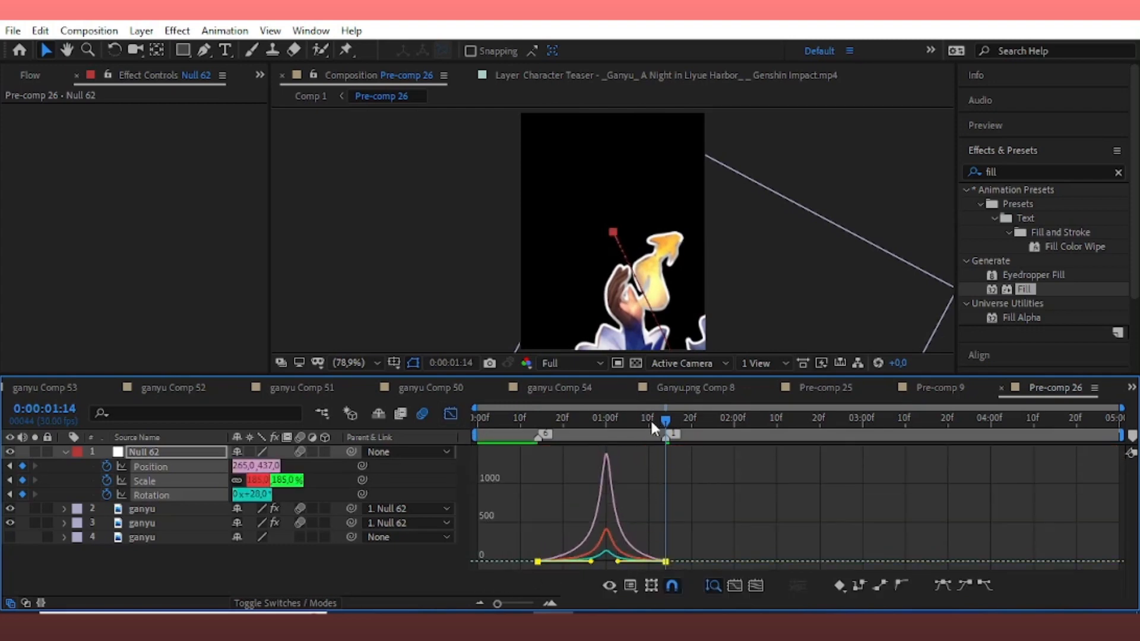
pyautogui.moveTo(651, 419); pyautogui.dragTo(443, 488)
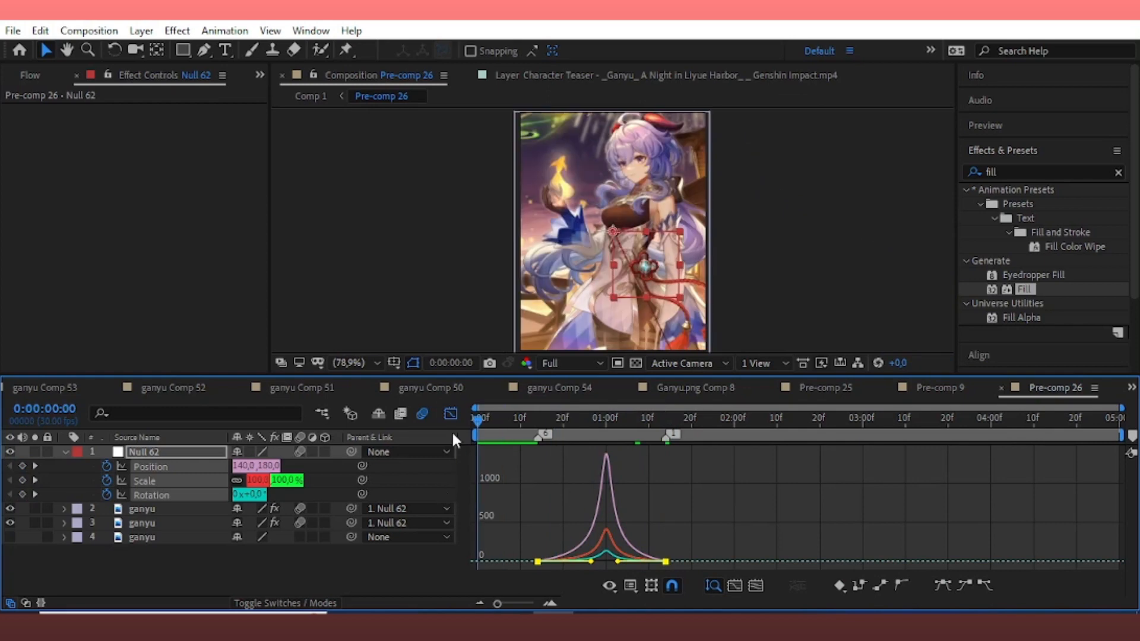
pyautogui.click(451, 414)
pyautogui.press('space')
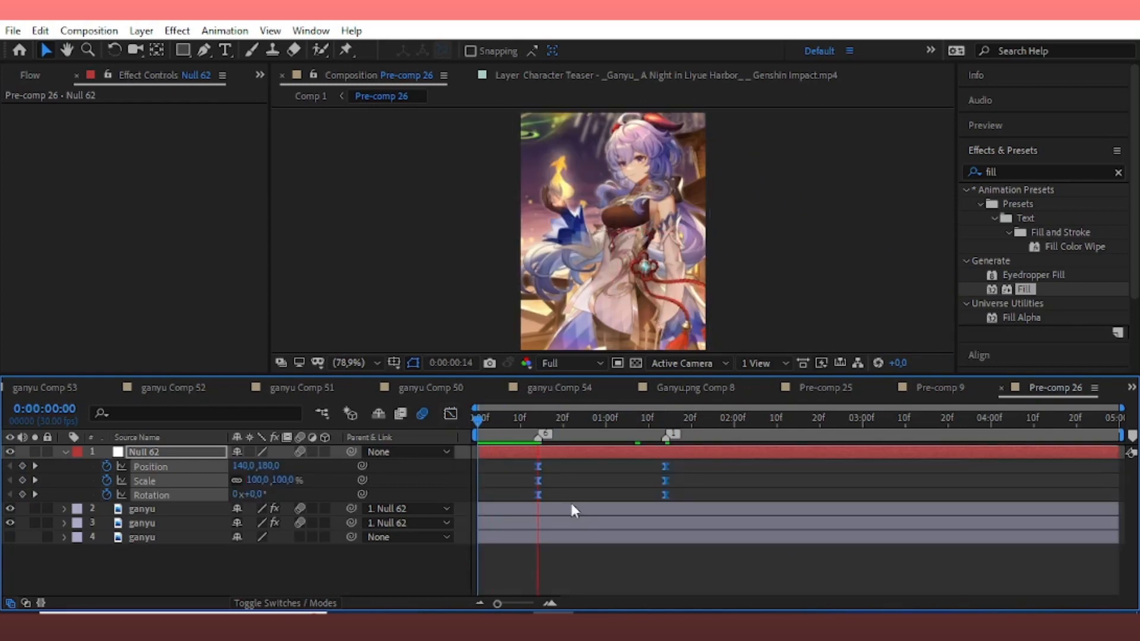
pyautogui.click(580, 512)
# Move the hidden ganyu layer to the top of the stack, show it, and start masking its character with the Pen tool.
pyautogui.moveTo(156, 513); pyautogui.dragTo(10, 448)
pyautogui.click(10, 452)
pyautogui.click(203, 50)
pyautogui.scroll(-2, 486, 189)
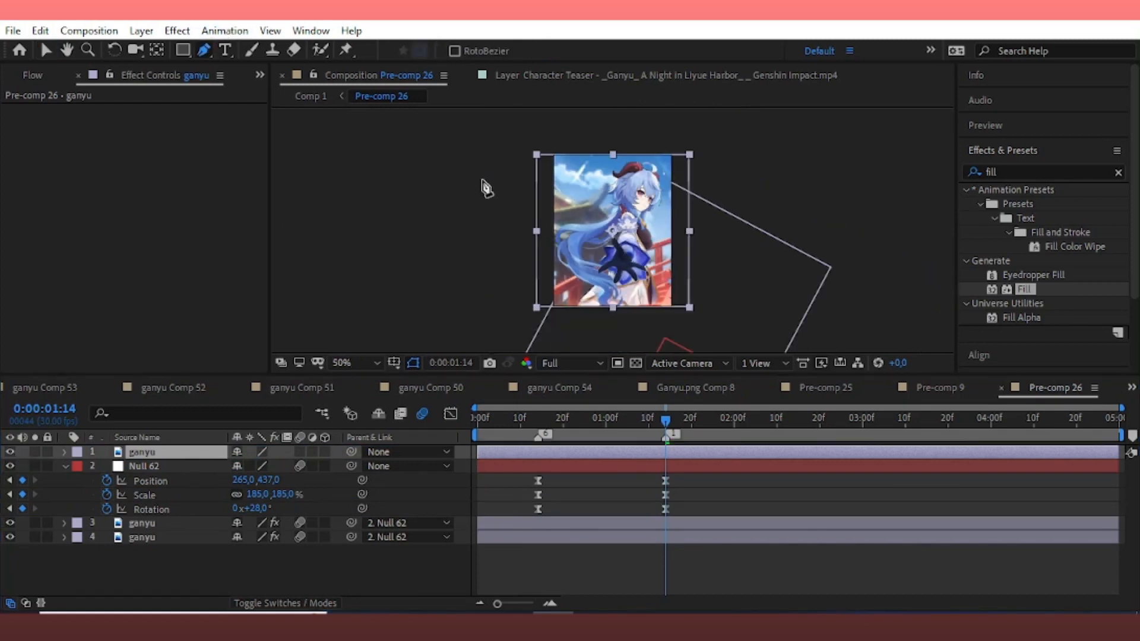
pyautogui.click(575, 314)
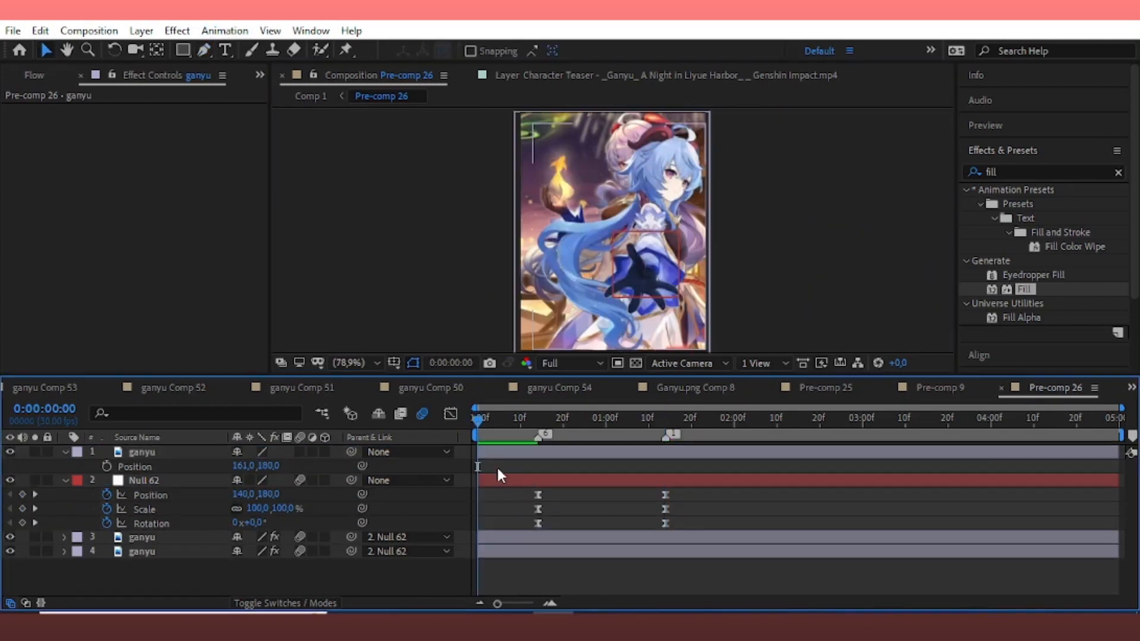
# Duplicate the masked top ganyu layer and set Mask 1 expansion of the lower copy to 5 pixels.
pyautogui.click(514, 453)
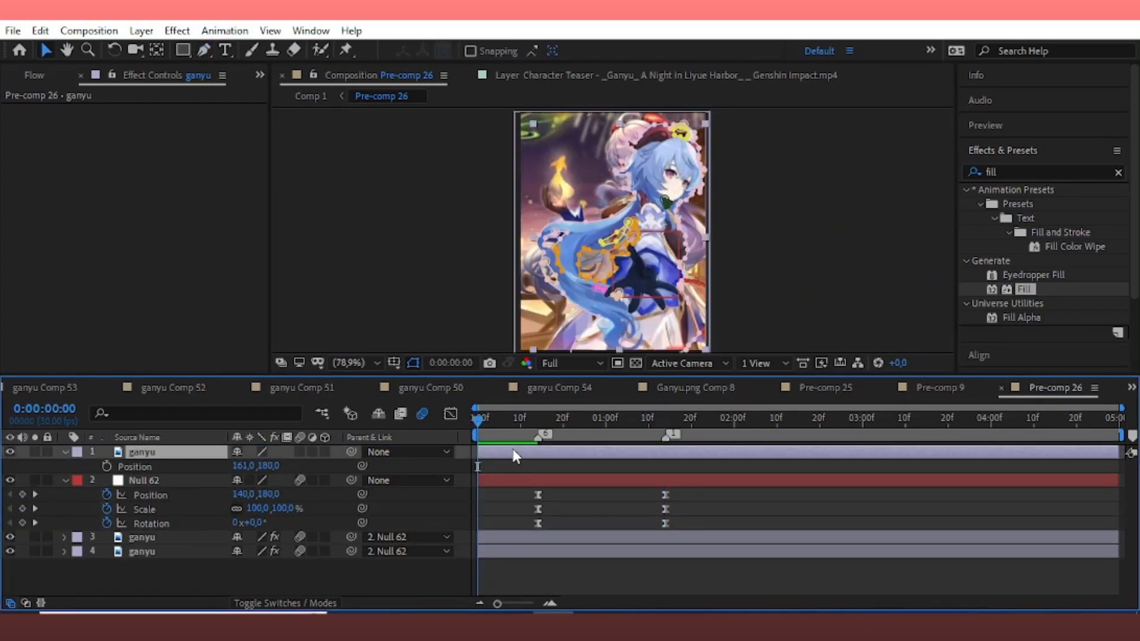
pyautogui.hotkey('ctrl', 'd')
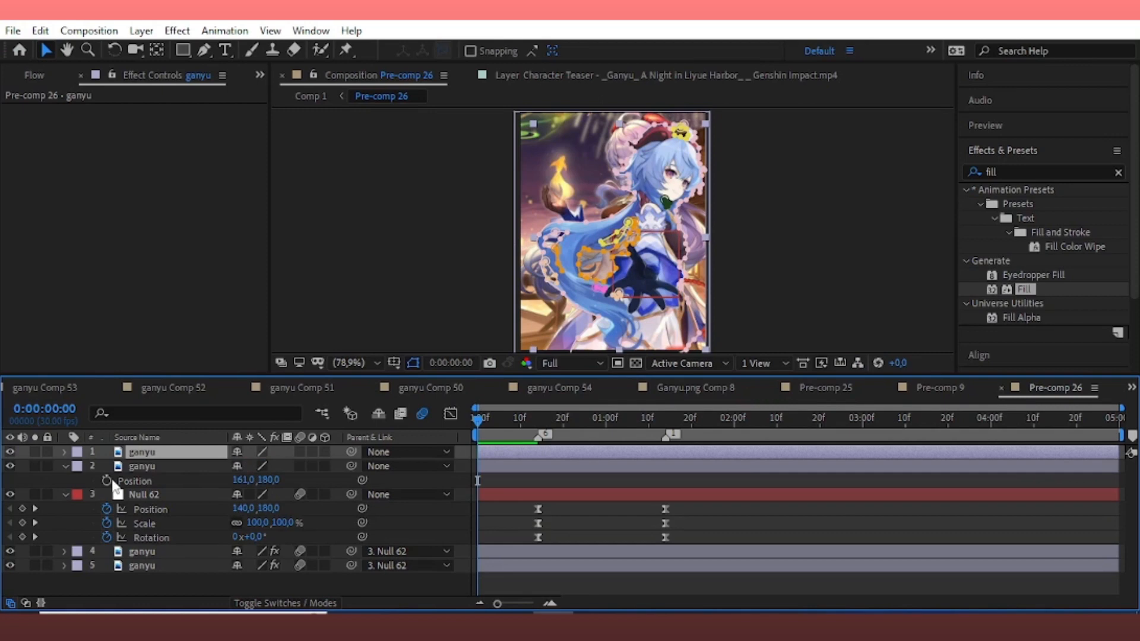
pyautogui.click(65, 466)
pyautogui.click(65, 466)
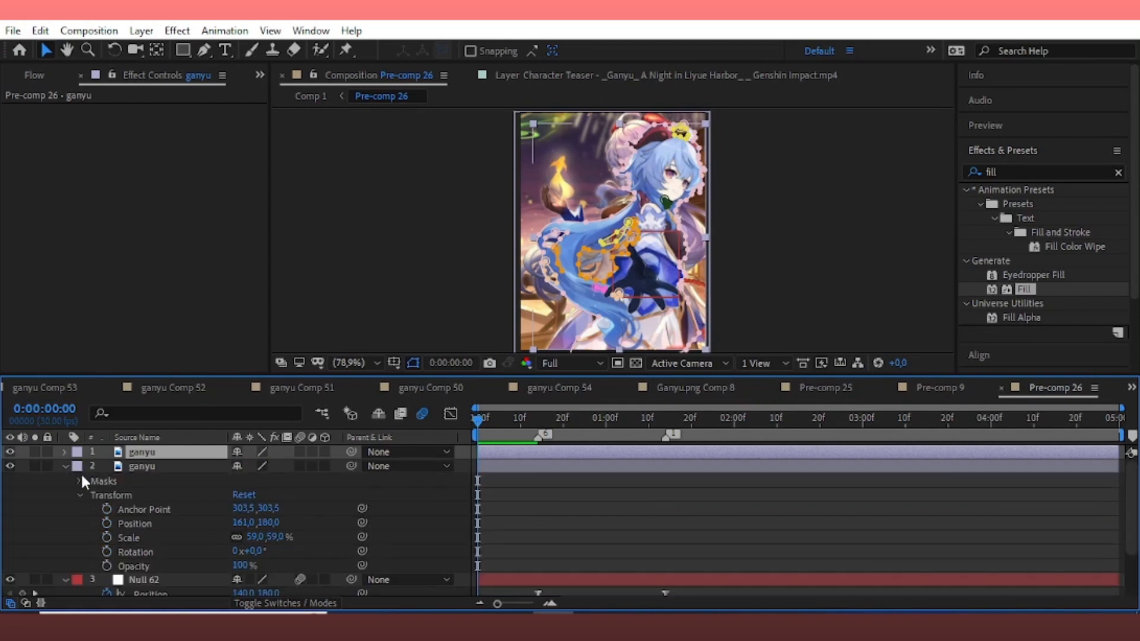
pyautogui.click(78, 481)
pyautogui.click(94, 467)
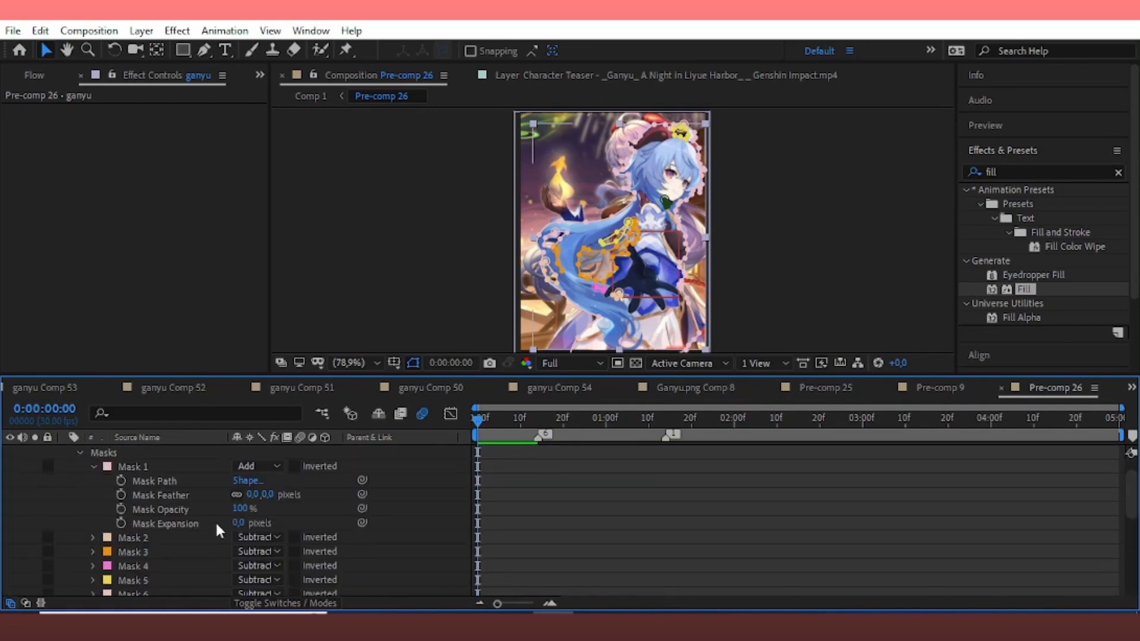
pyautogui.click(238, 524)
pyautogui.write('5')
pyautogui.click(620, 551)
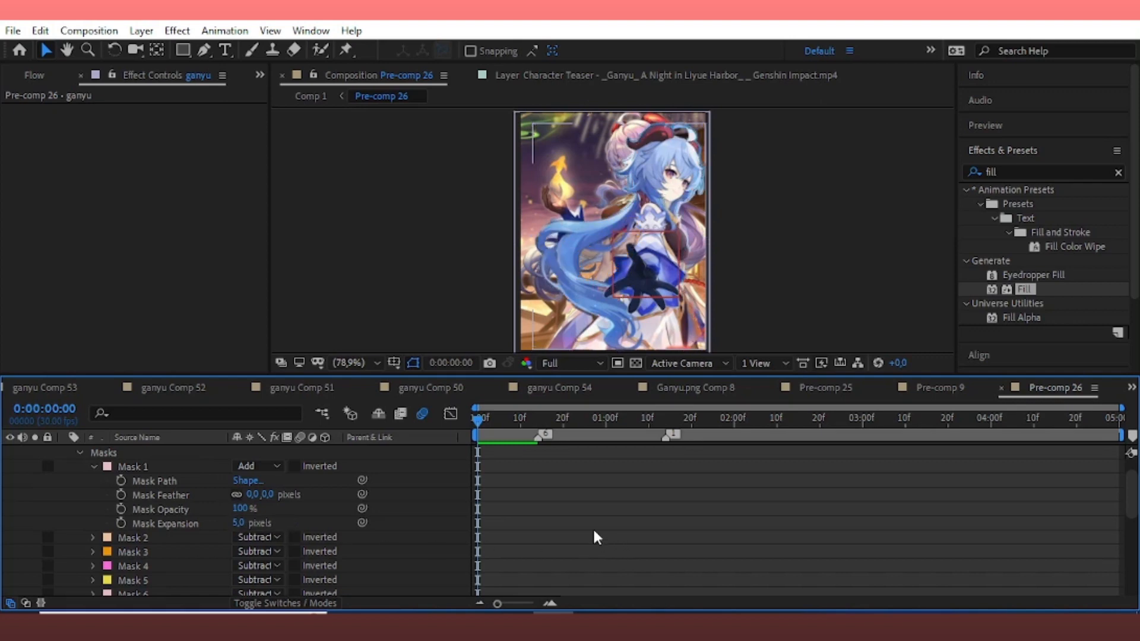
# Set the mask expansion of all Subtract masks, Mask 2 to Mask 10, on the lower ganyu copy to -5 pixels.
pyautogui.moveTo(70, 544); pyautogui.dragTo(113, 600)
pyautogui.scroll(-1, 169, 442)
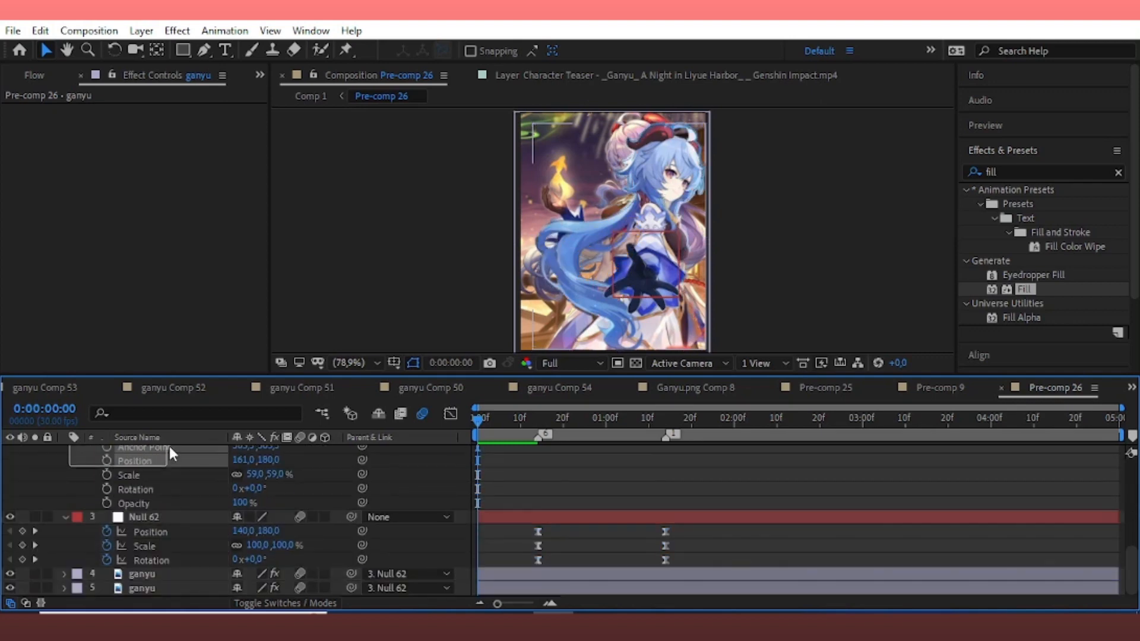
pyautogui.scroll(5, 170, 437)
pyautogui.moveTo(159, 551); pyautogui.dragTo(159, 564)
pyautogui.click(92, 565)
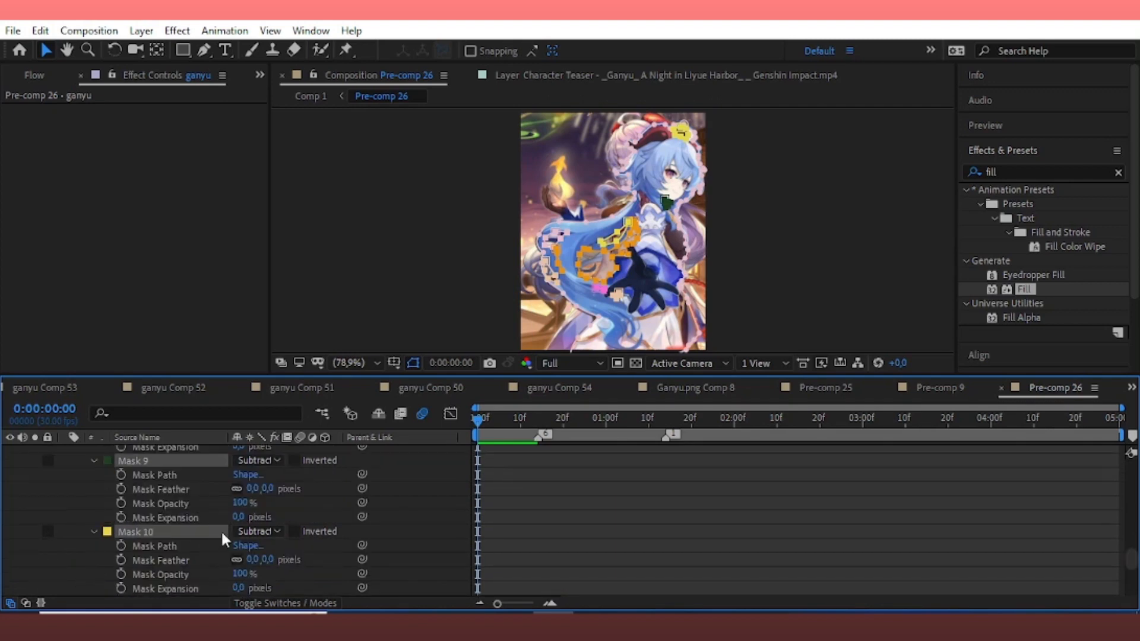
pyautogui.click(651, 484)
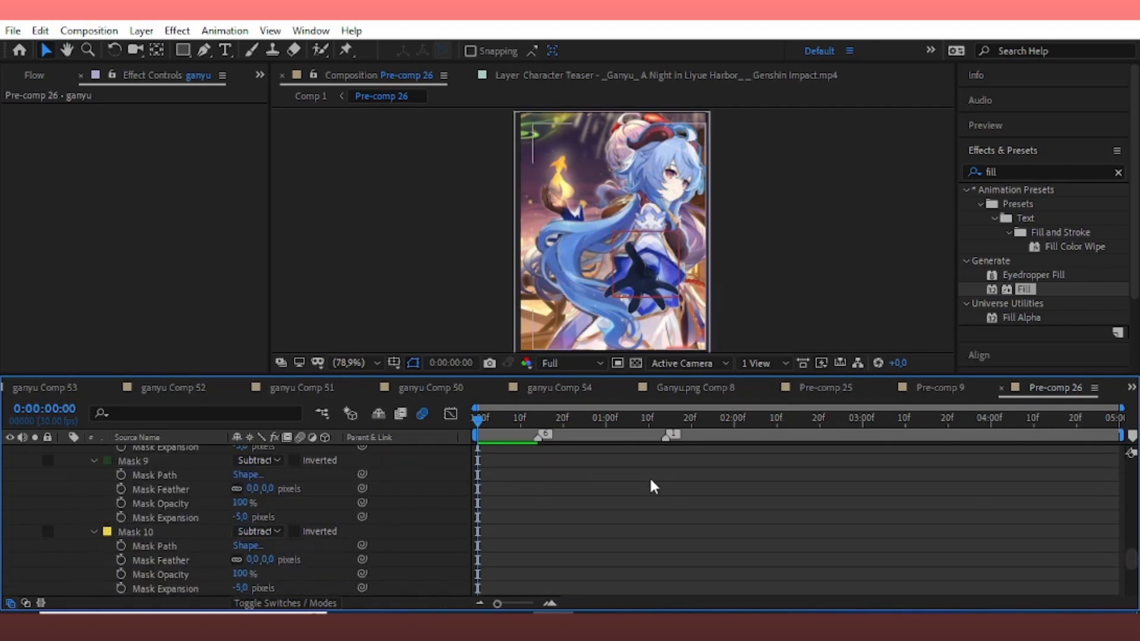
pyautogui.scroll(12, 651, 488)
pyautogui.click(65, 467)
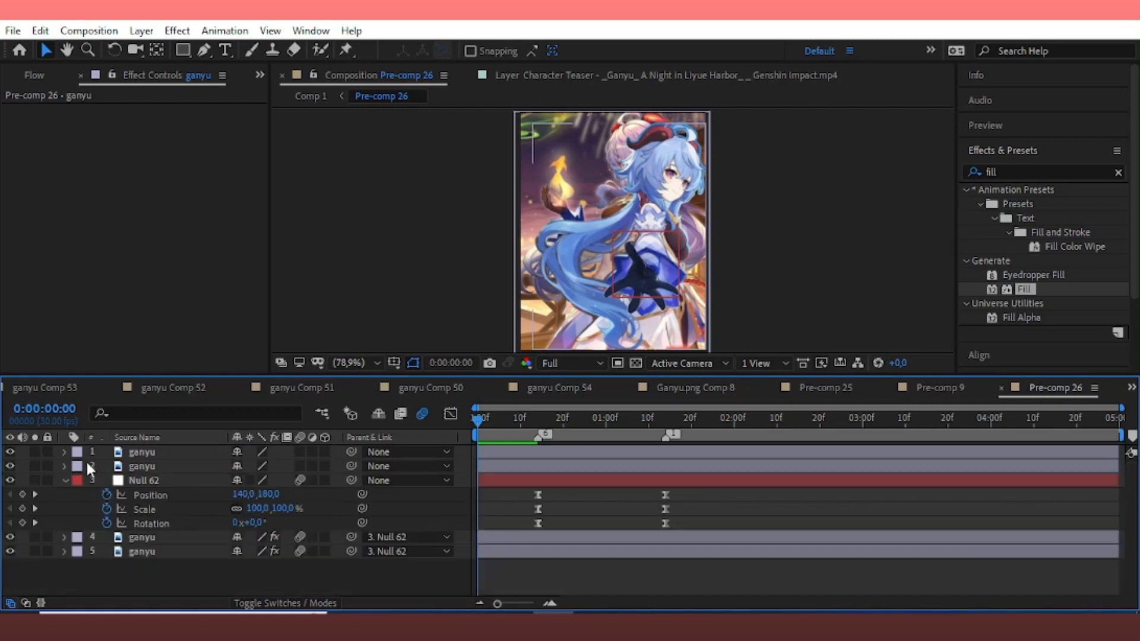
# Pre-compose the two masked ganyu layers above the null into a single composition.
pyautogui.rightClick(726, 480)
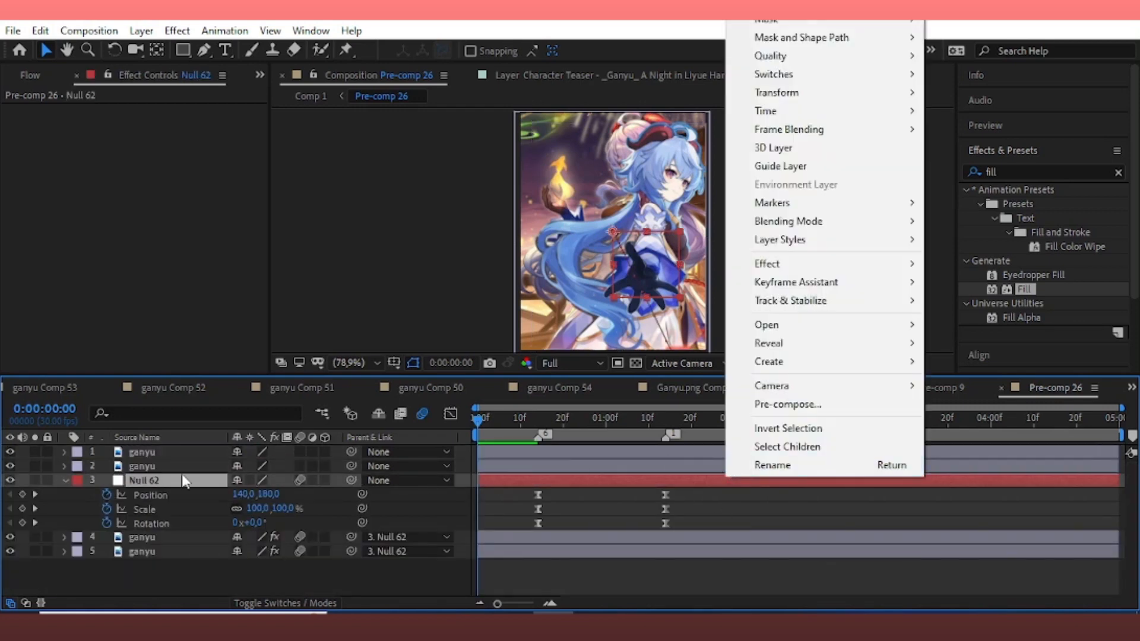
pyautogui.moveTo(108, 455); pyautogui.dragTo(122, 467)
pyautogui.rightClick(148, 467)
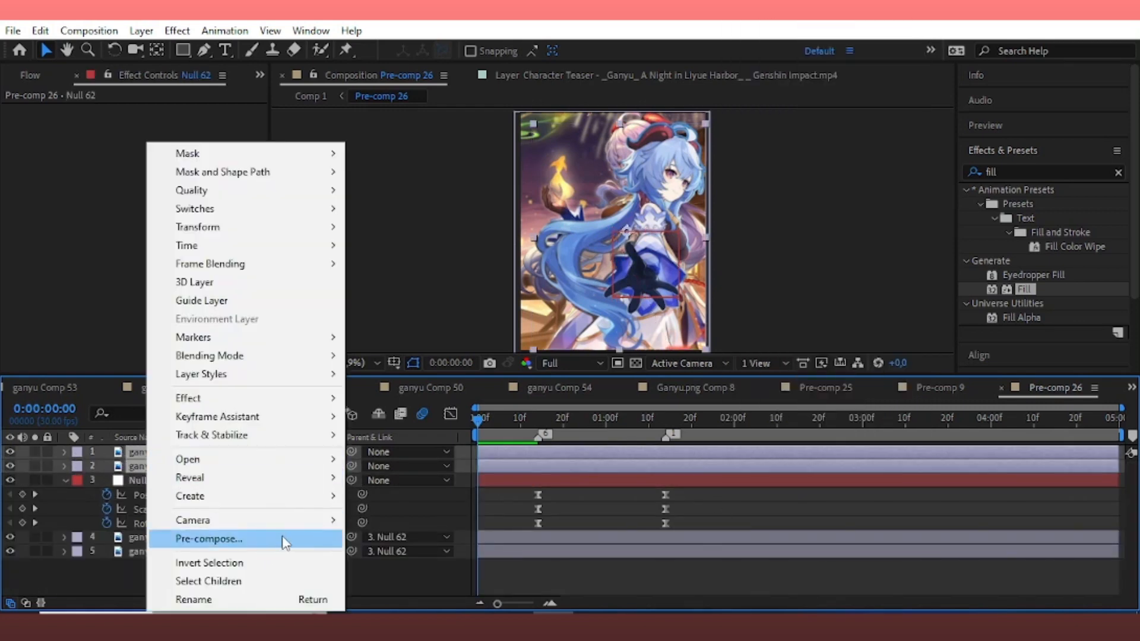
pyautogui.click(301, 535)
pyautogui.click(641, 402)
# Inside the new pre-comp, apply a light yellow Fill to the lower ganyu layer as the character's outline.
pyautogui.click(667, 443)
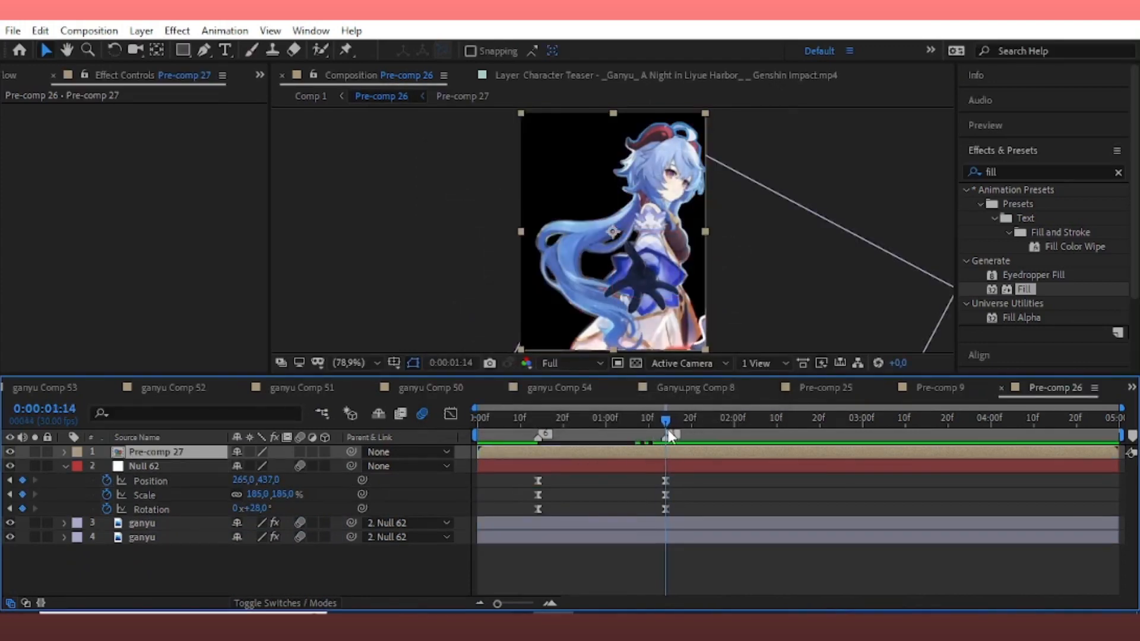
pyautogui.doubleClick(666, 456)
pyautogui.click(651, 466)
pyautogui.moveTo(1004, 174); pyautogui.dragTo(956, 192)
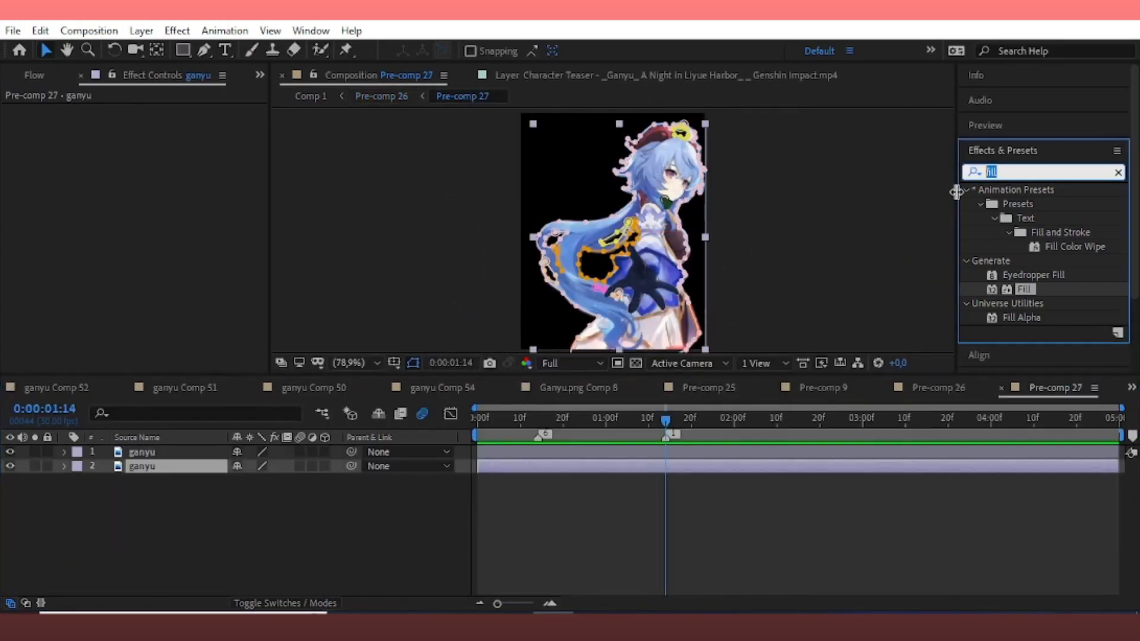
pyautogui.moveTo(1024, 289); pyautogui.dragTo(201, 213)
pyautogui.click(152, 153)
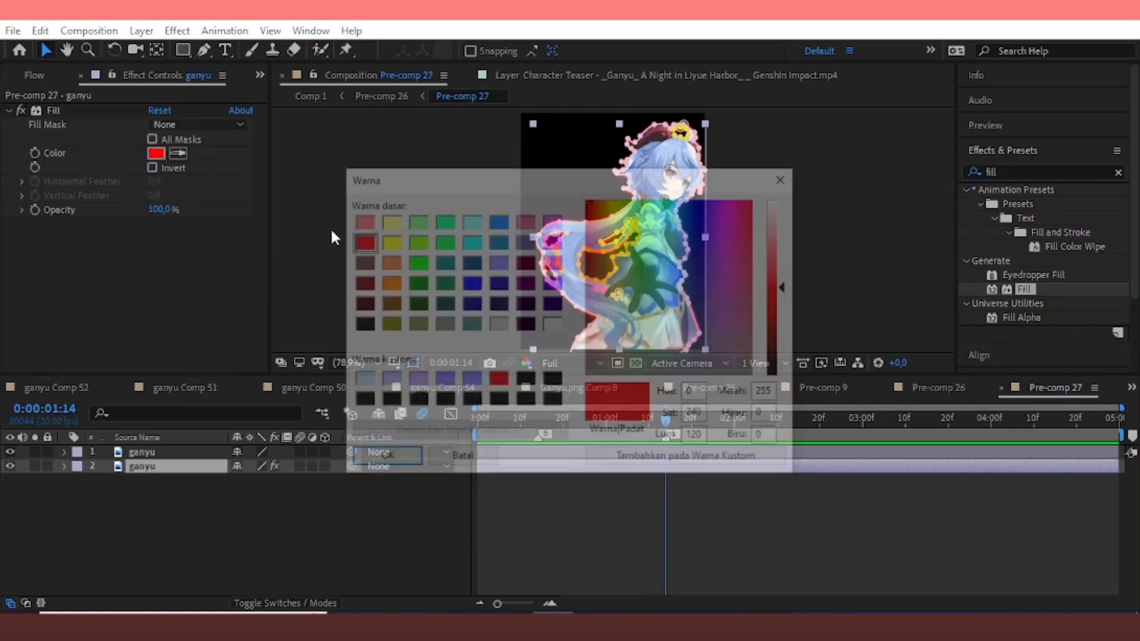
pyautogui.click(387, 220)
pyautogui.click(410, 464)
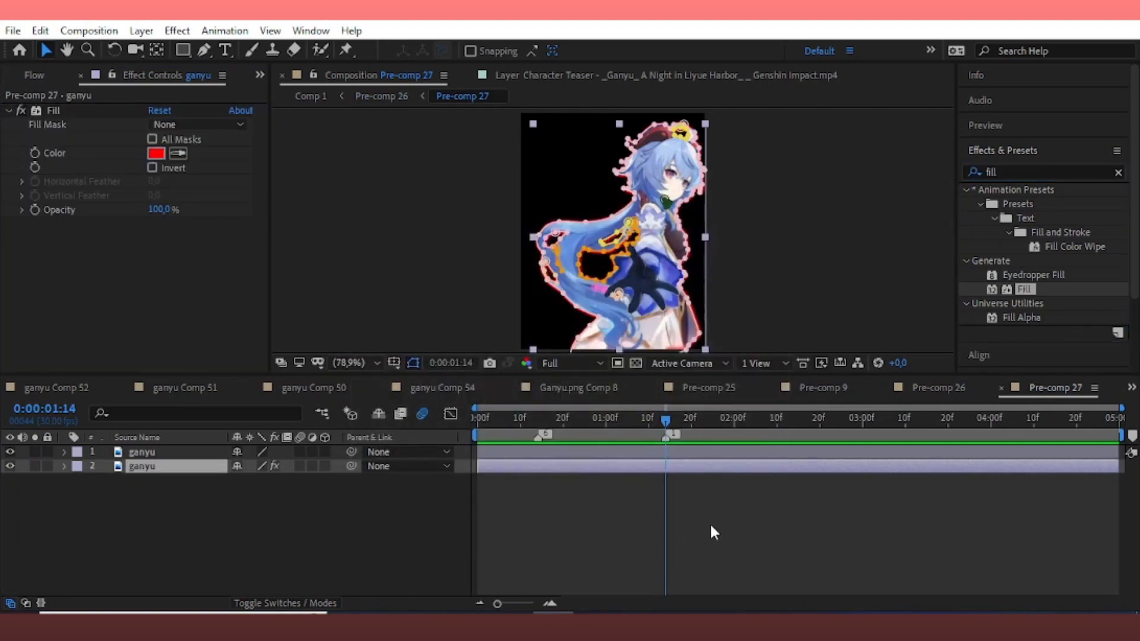
# Back in Pre-comp 26, move the Pre-comp 27 layer to the bottom of the stack and enable its motion blur.
pyautogui.click(1132, 388)
pyautogui.scroll(10, 920, 118)
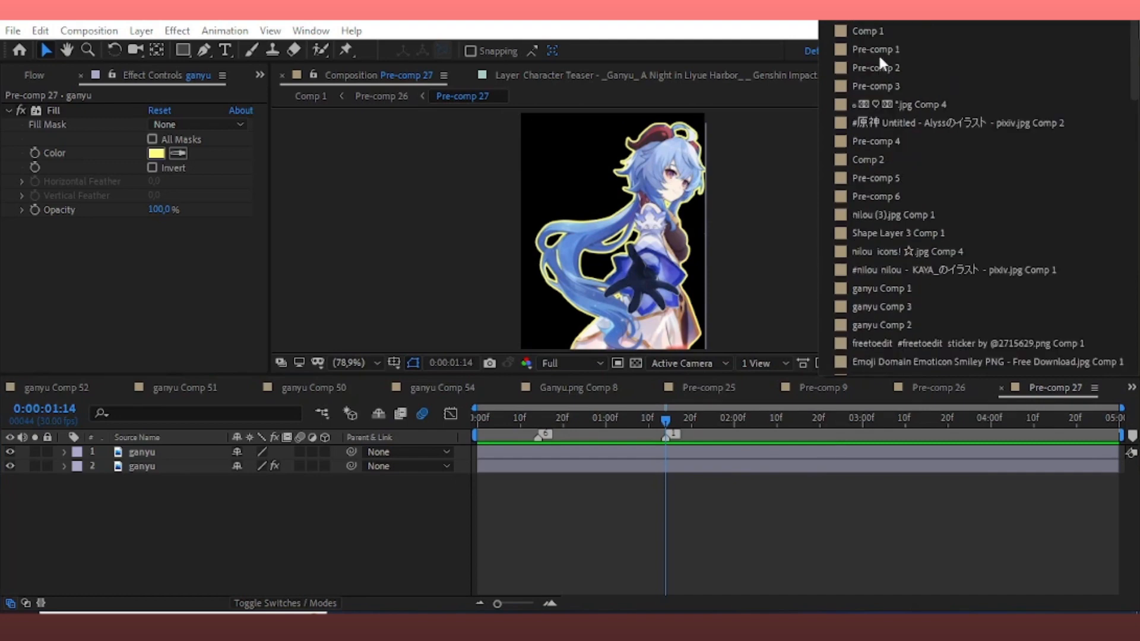
pyautogui.click(880, 31)
pyautogui.doubleClick(661, 454)
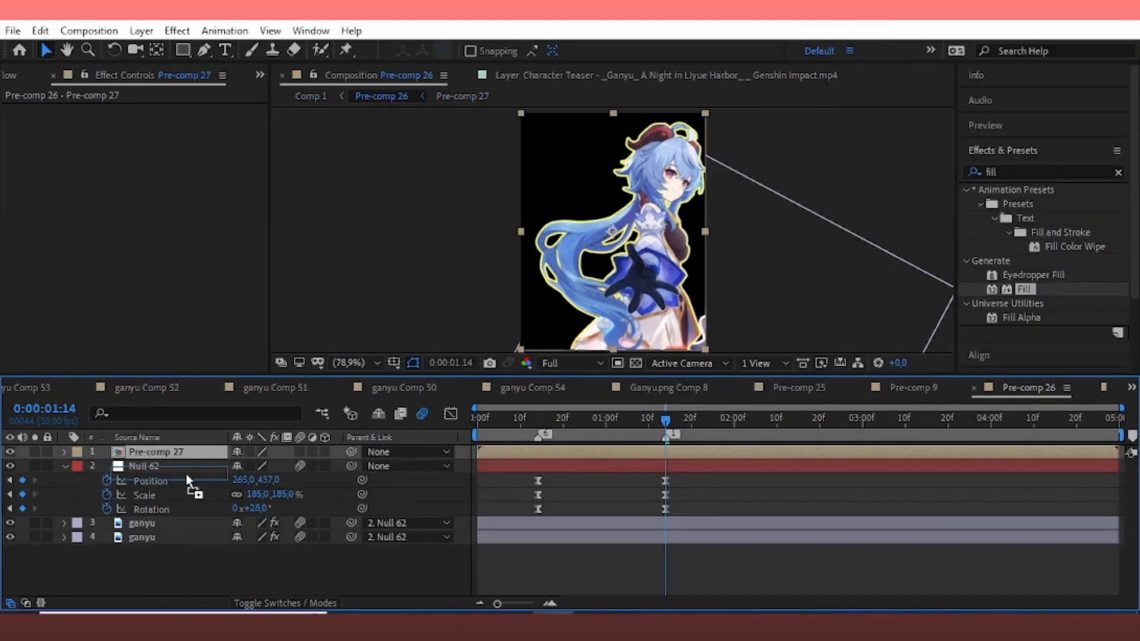
pyautogui.moveTo(187, 475); pyautogui.dragTo(242, 523)
pyautogui.click(298, 538)
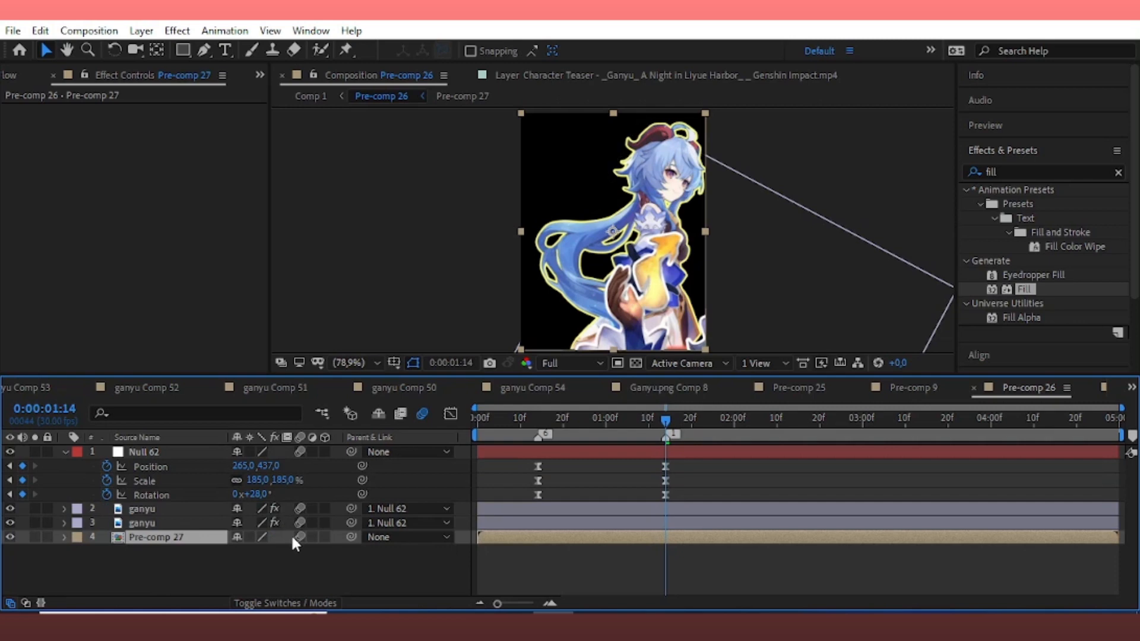
# Tilt the Pre-comp 27 layer counterclockwise, scale it to 132% and reposition it behind the masked hand and flame.
pyautogui.press('r')
pyautogui.moveTo(254, 553); pyautogui.dragTo(240, 553)
pyautogui.moveTo(666, 306); pyautogui.dragTo(655, 315)
pyautogui.press('s')
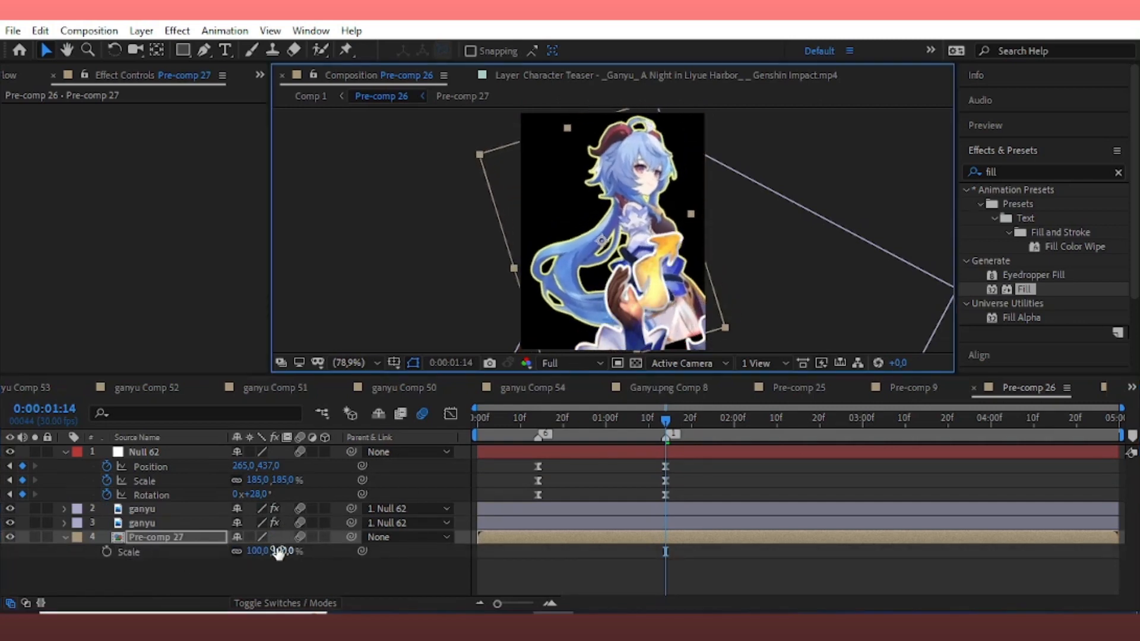
pyautogui.moveTo(279, 552); pyautogui.dragTo(673, 283)
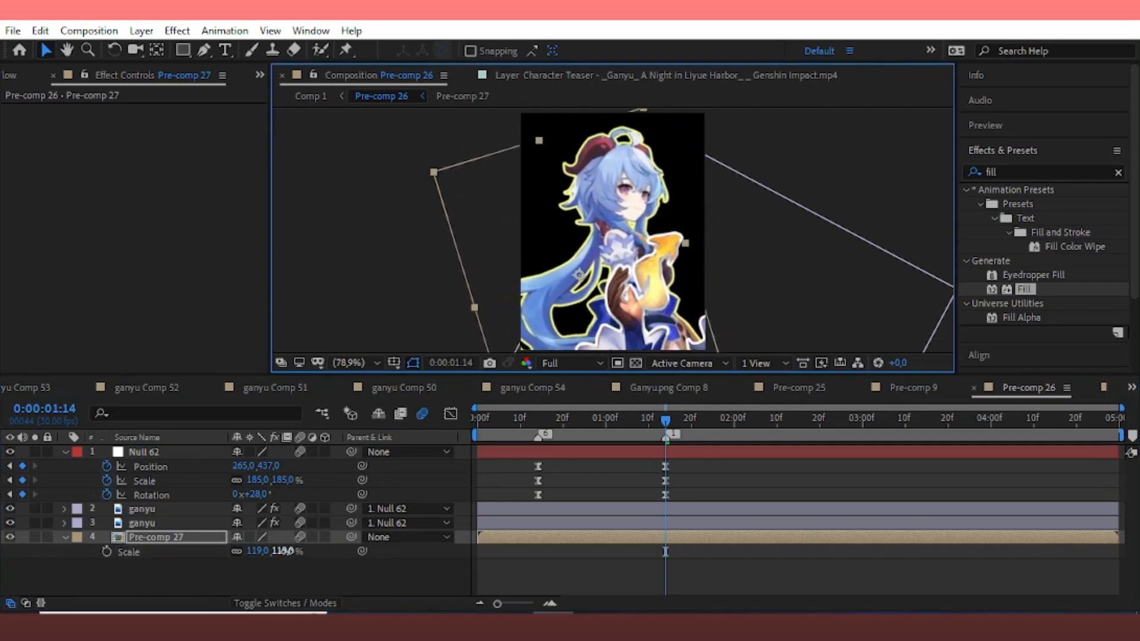
pyautogui.moveTo(284, 551); pyautogui.dragTo(295, 551)
pyautogui.moveTo(630, 291); pyautogui.dragTo(624, 300)
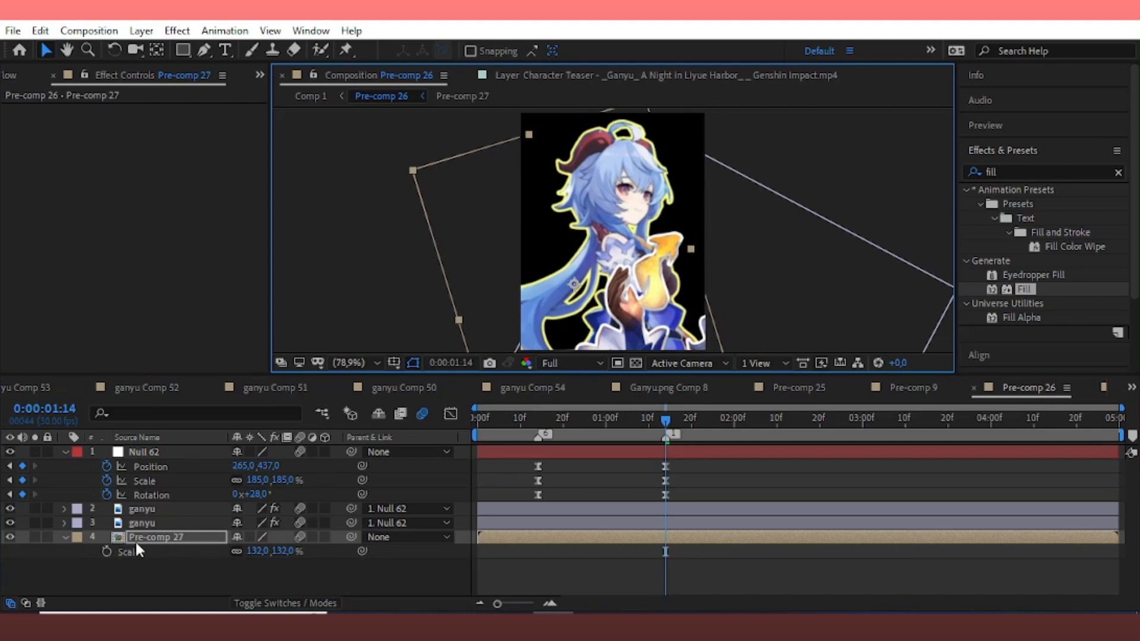
# Add a Scale keyframe to Pre-comp 27 at 0:00:01:14 and parent the layer to Null 62.
pyautogui.click(107, 552)
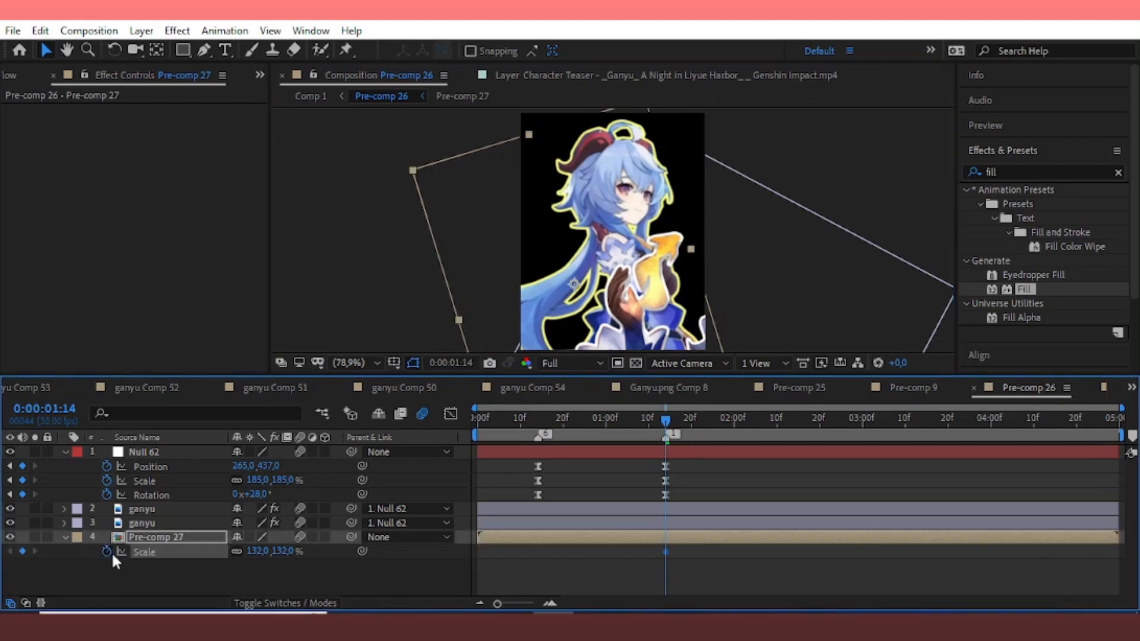
pyautogui.click(397, 537)
pyautogui.click(404, 458)
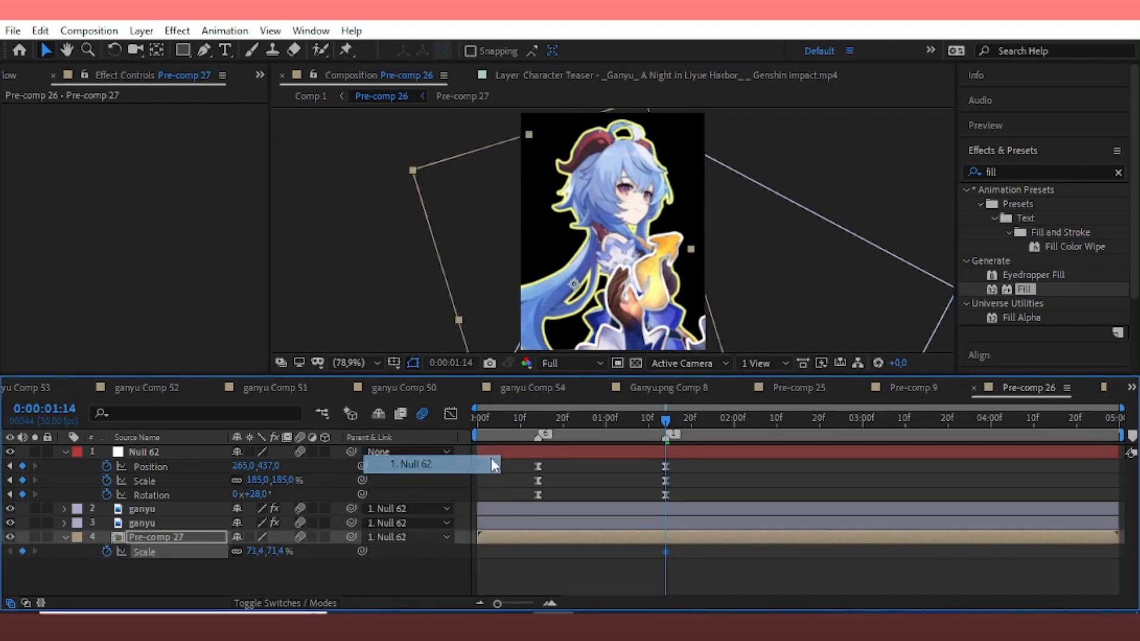
# At 0:00:00:14, set the scale of Pre-comp 27 to 0%.
pyautogui.moveTo(588, 419); pyautogui.dragTo(537, 465)
pyautogui.click(298, 568)
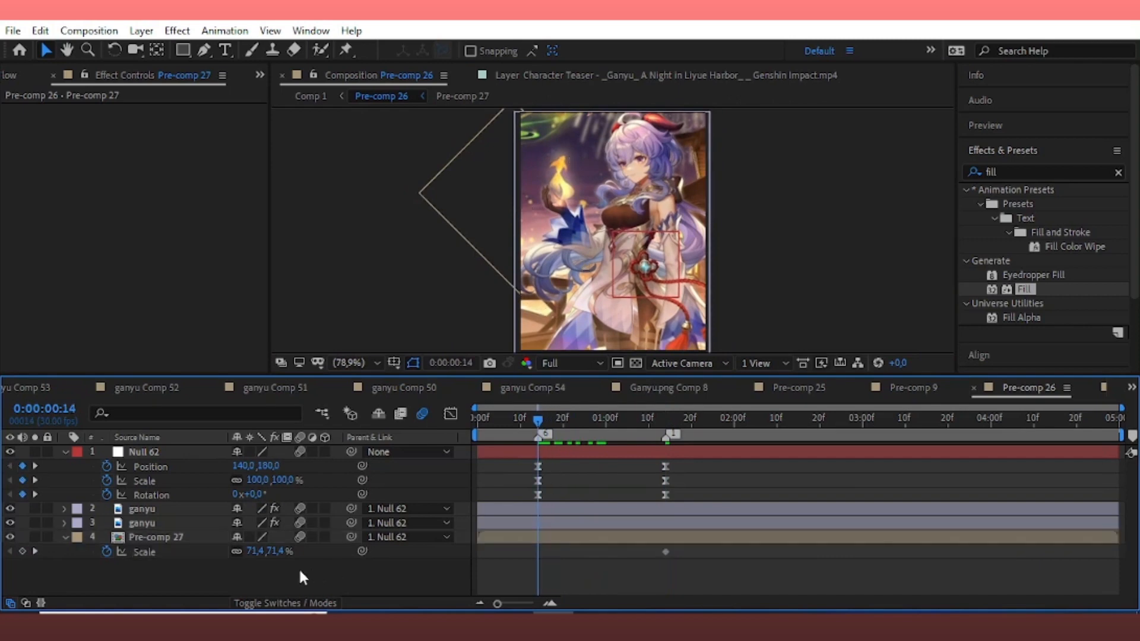
pyautogui.click(275, 552)
pyautogui.write('0')
pyautogui.press('Return')
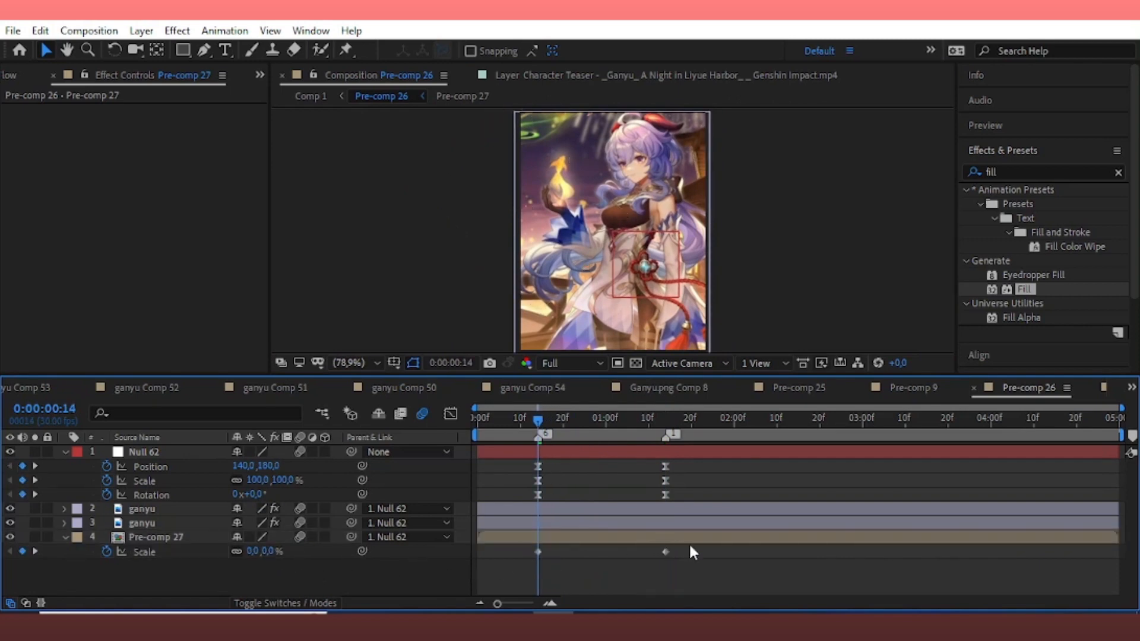
# Ease the Scale keyframes of Pre-comp 27 in the speed graph, preview the motion and collapse the layer properties.
pyautogui.click(450, 414)
pyautogui.scroll(-1, 545, 510)
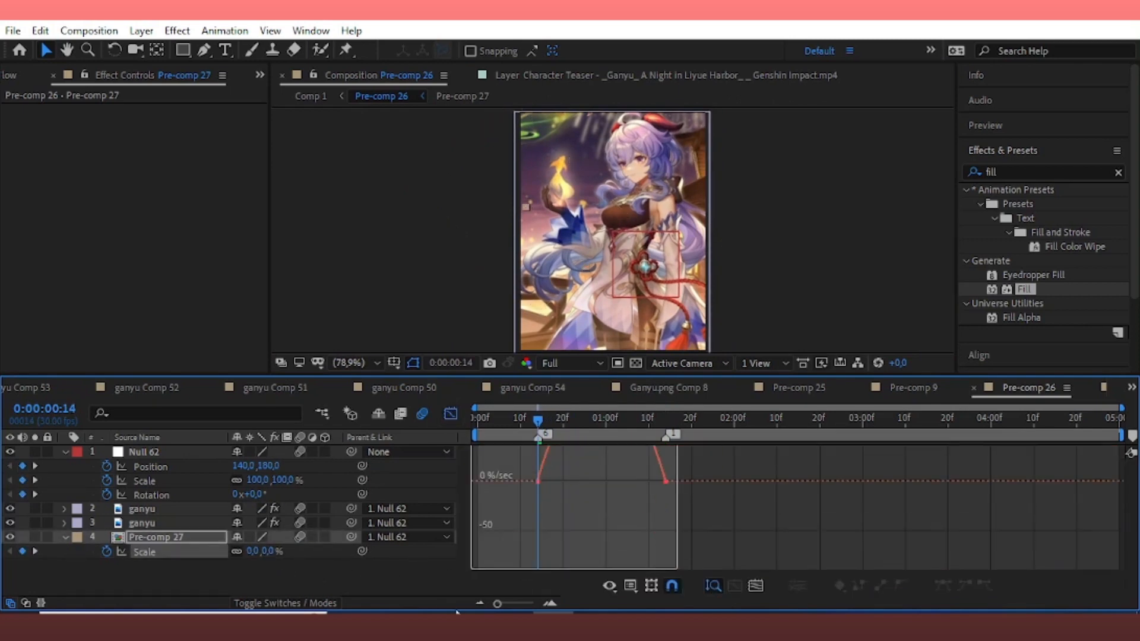
pyautogui.scroll(1, 545, 510)
pyautogui.moveTo(560, 562); pyautogui.dragTo(622, 557)
pyautogui.press('space')
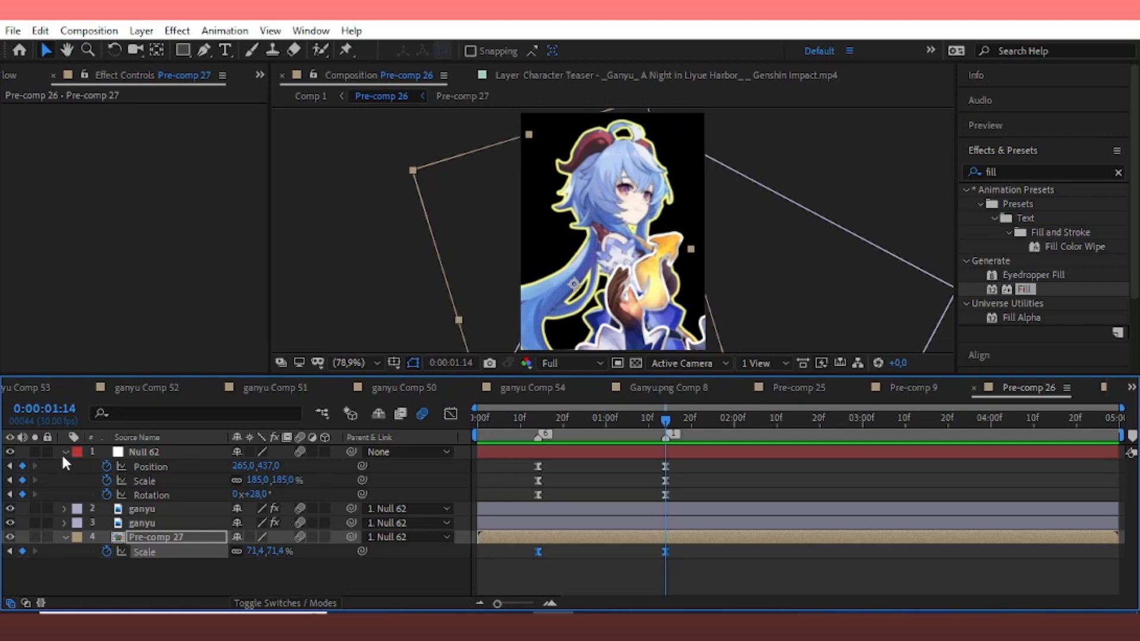
pyautogui.click(66, 452)
pyautogui.click(64, 495)
pyautogui.click(256, 542)
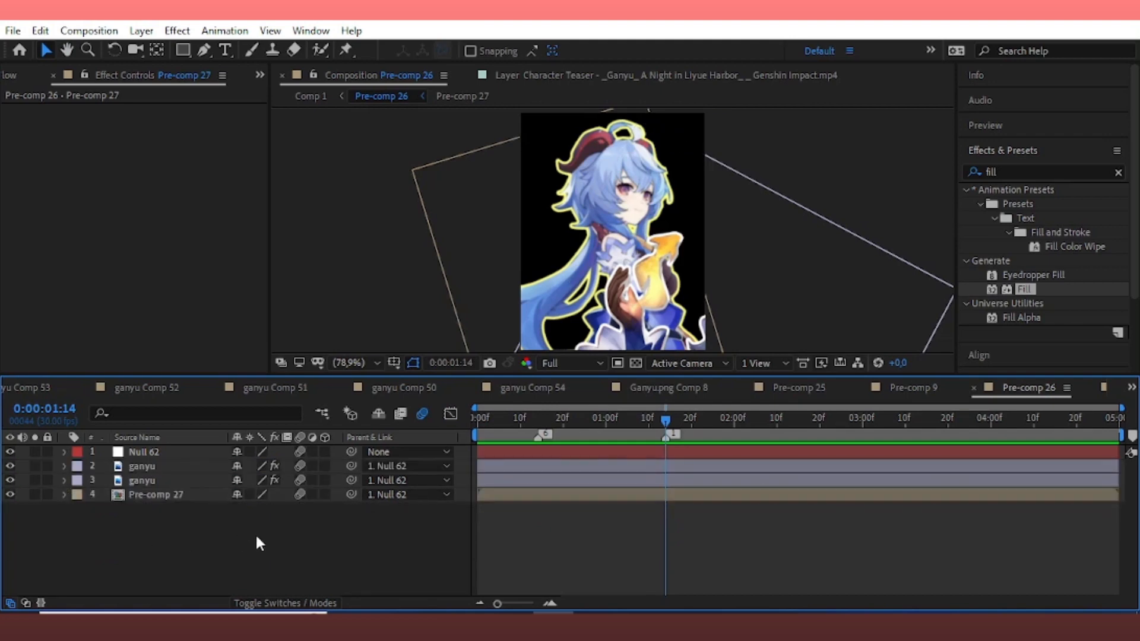
# Create a white solid layer and place it at the bottom of the stack as the background.
pyautogui.click(158, 50)
pyautogui.click(48, 45)
pyautogui.click(141, 31)
pyautogui.moveTo(155, 48)
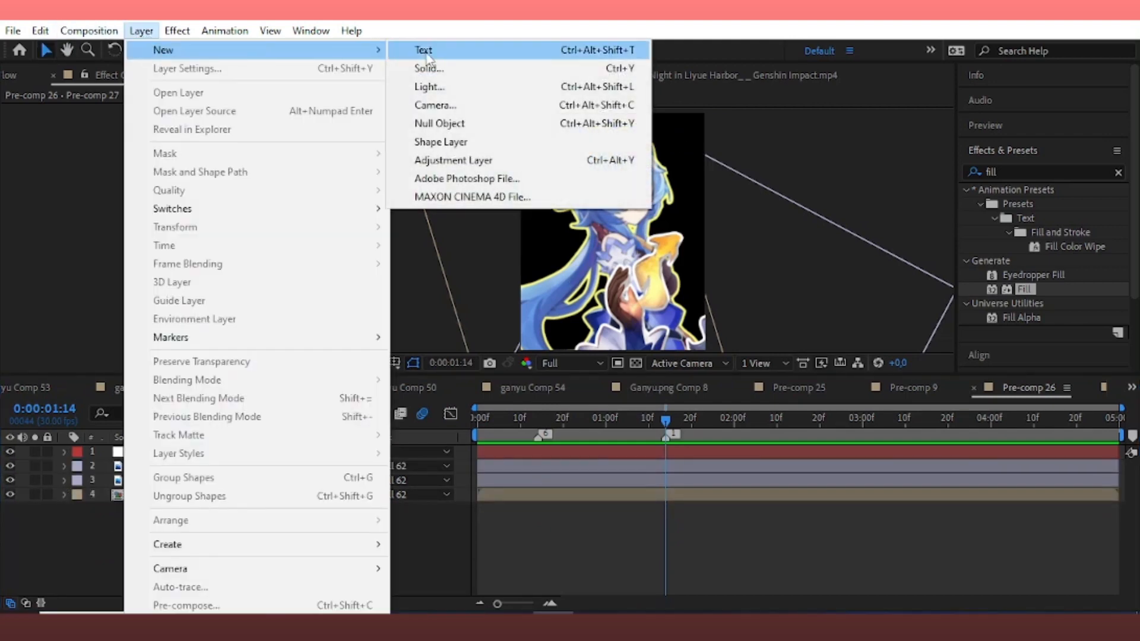
pyautogui.click(434, 71)
pyautogui.click(664, 488)
pyautogui.moveTo(203, 452); pyautogui.dragTo(207, 517)
# Find the Gradient Ramp effect and apply it to the white solid.
pyautogui.click(943, 172)
pyautogui.write('gr')
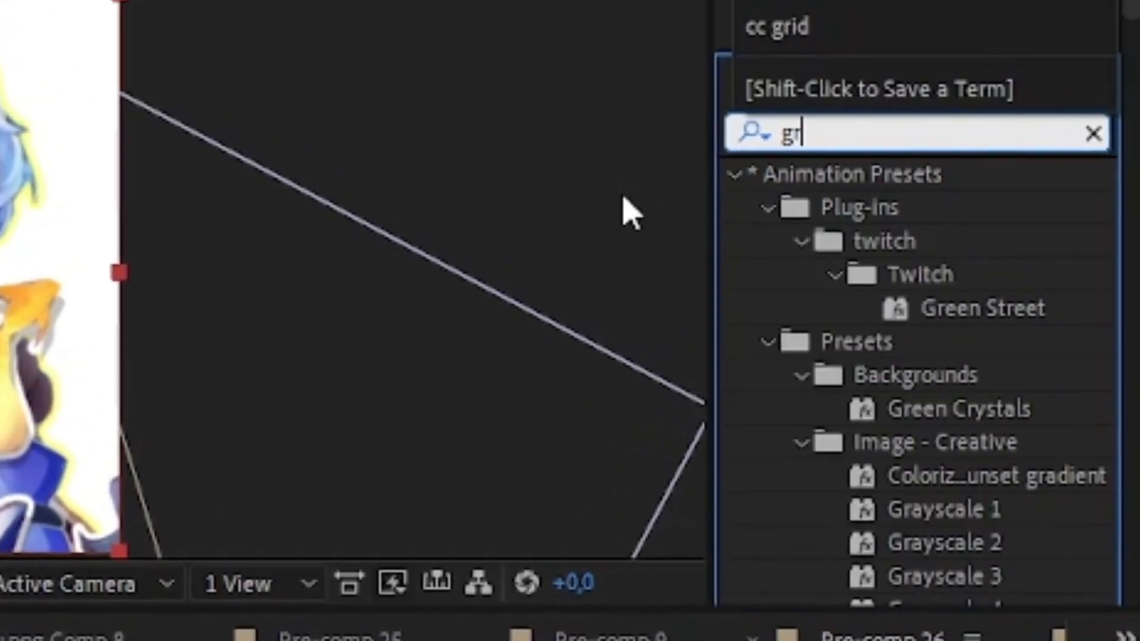
pyautogui.write('adient r')
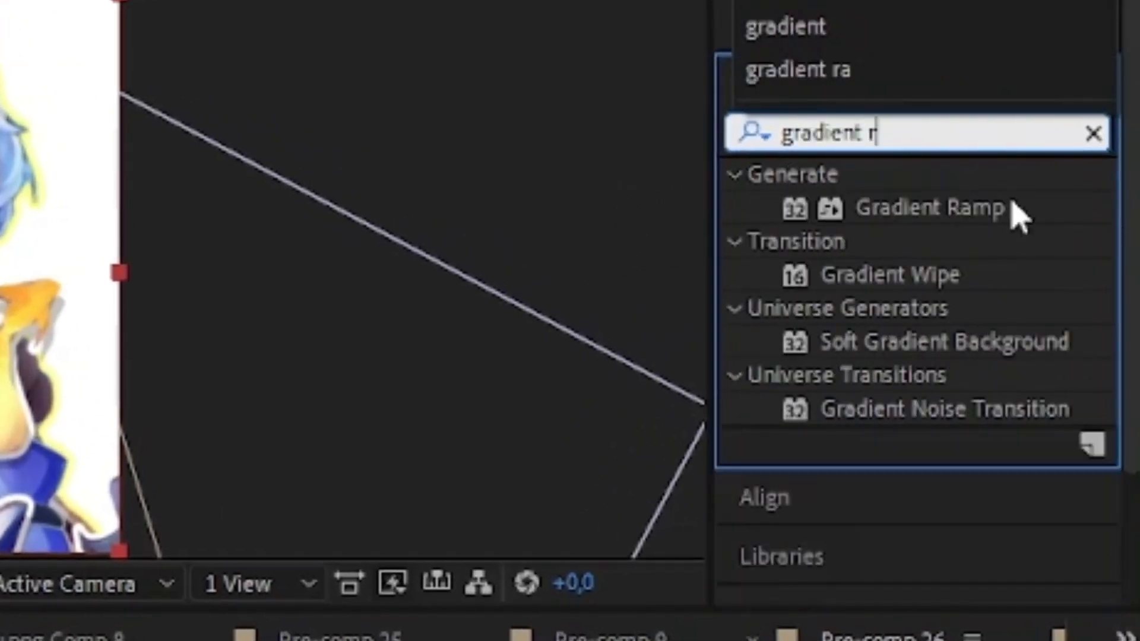
pyautogui.click(972, 211)
pyautogui.doubleClick(974, 215)
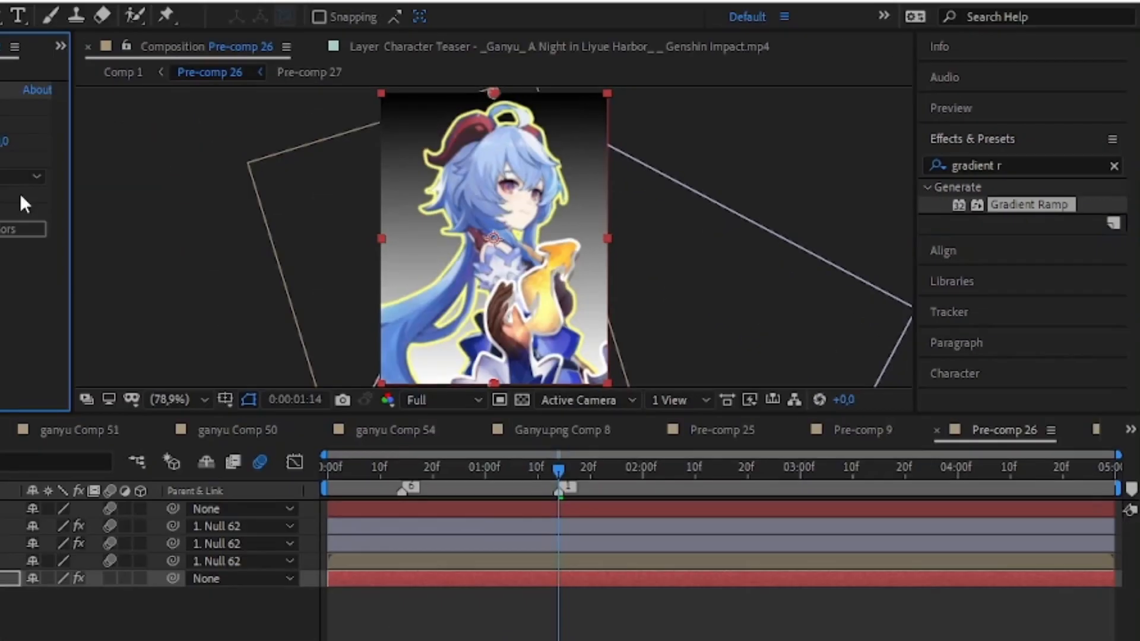
# Set the Gradient Ramp's start color to light blue and its end color to light yellow.
pyautogui.click(156, 138)
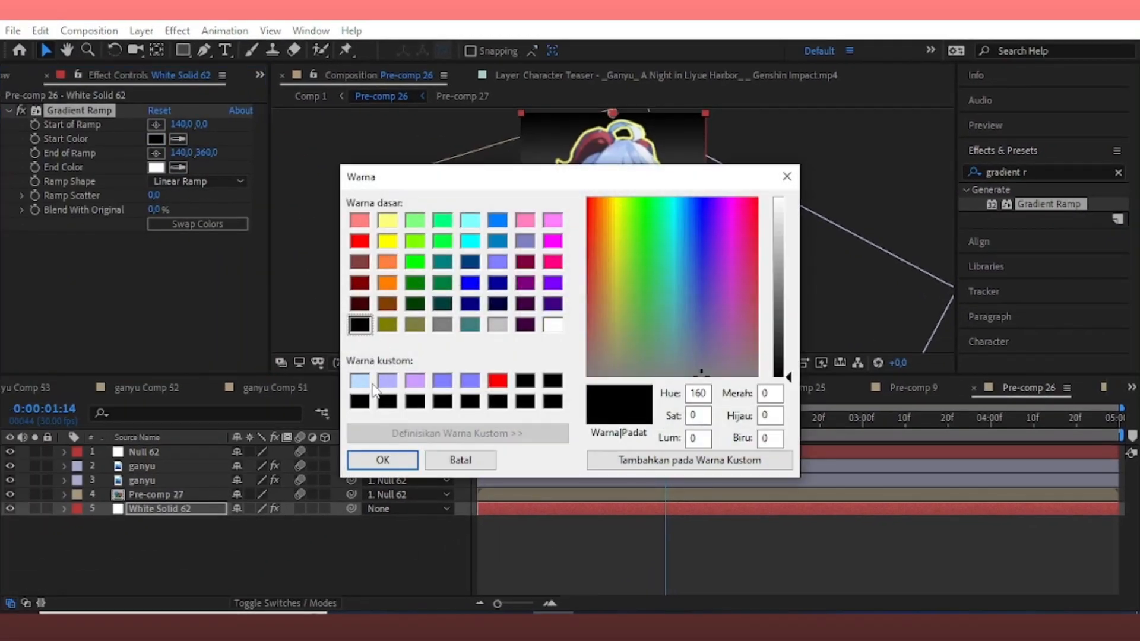
pyautogui.click(360, 381)
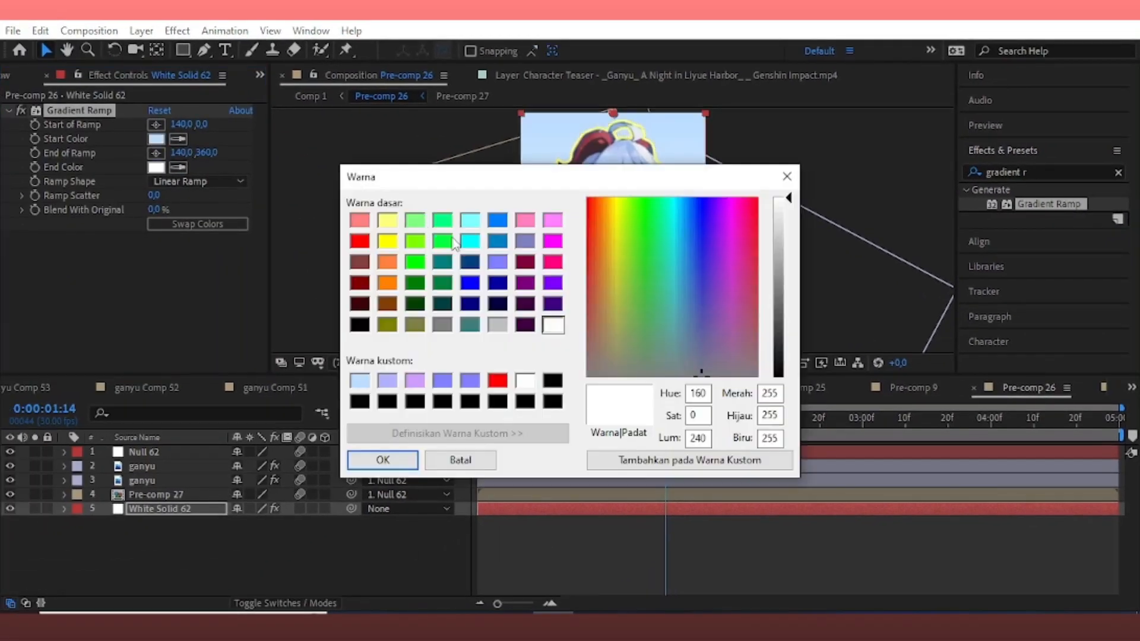
pyautogui.click(383, 460)
pyautogui.click(156, 166)
pyautogui.click(387, 220)
pyautogui.click(383, 460)
# Duplicate the gradient solid and remove the Gradient Ramp effect from the upper copy.
pyautogui.hotkey('ctrl', 'd')
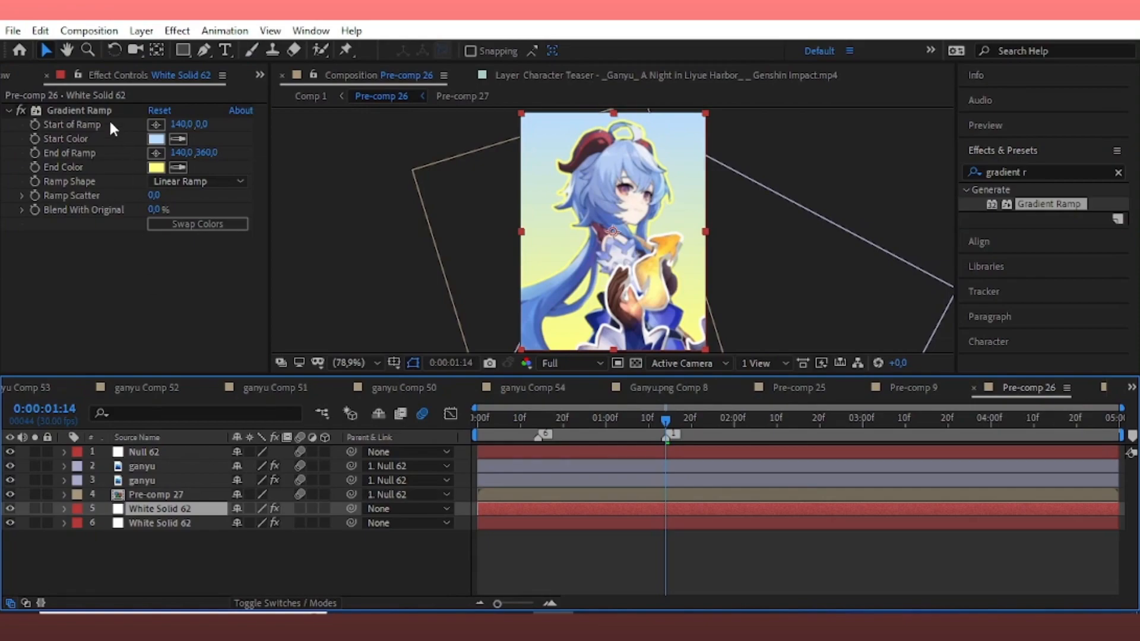
pyautogui.click(96, 112)
pyautogui.press('Delete')
pyautogui.moveTo(1049, 171); pyautogui.dragTo(930, 177)
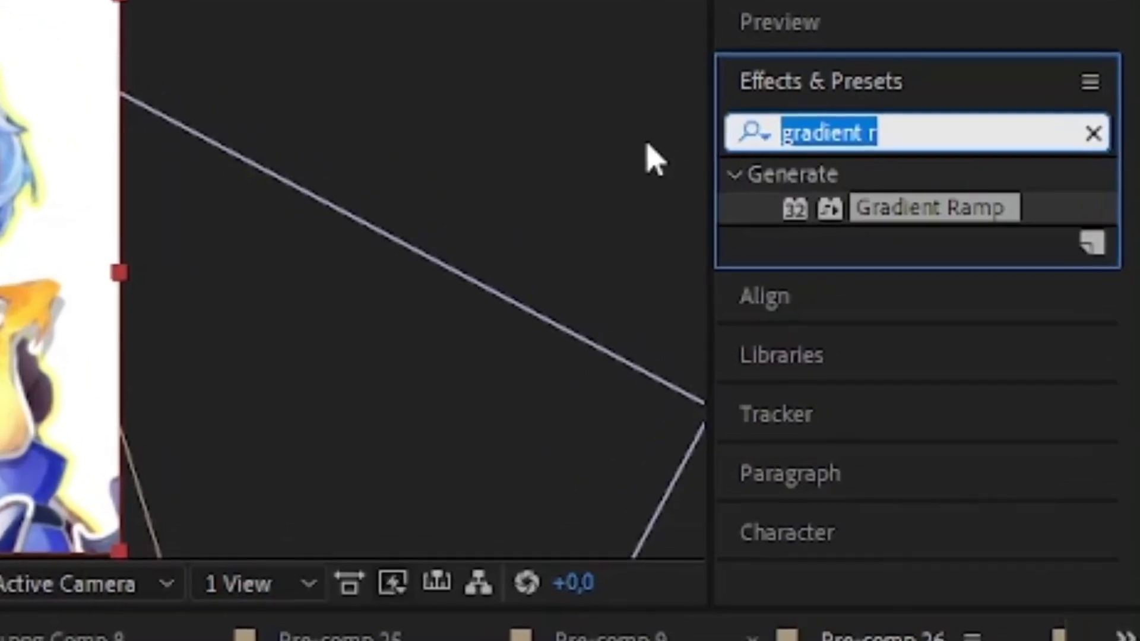
pyautogui.write('stripes')
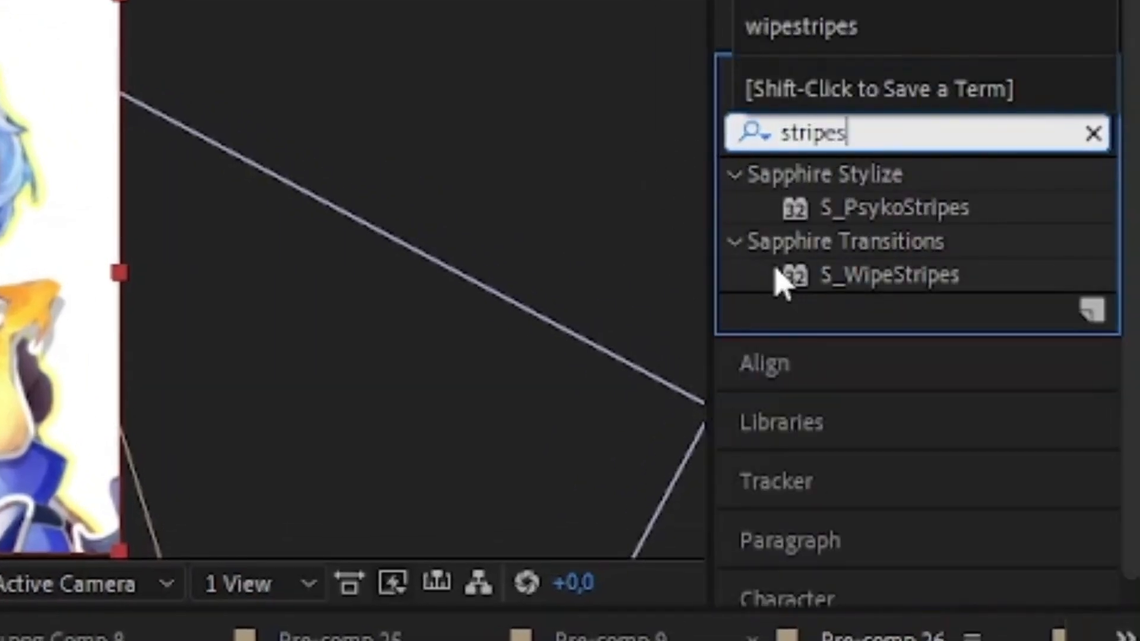
pyautogui.press('BackSpace')
pyautogui.press('BackSpace')
pyautogui.press('BackSpace')
pyautogui.press('BackSpace')
pyautogui.press('BackSpace')
pyautogui.press('BackSpace')
pyautogui.press('BackSpace')
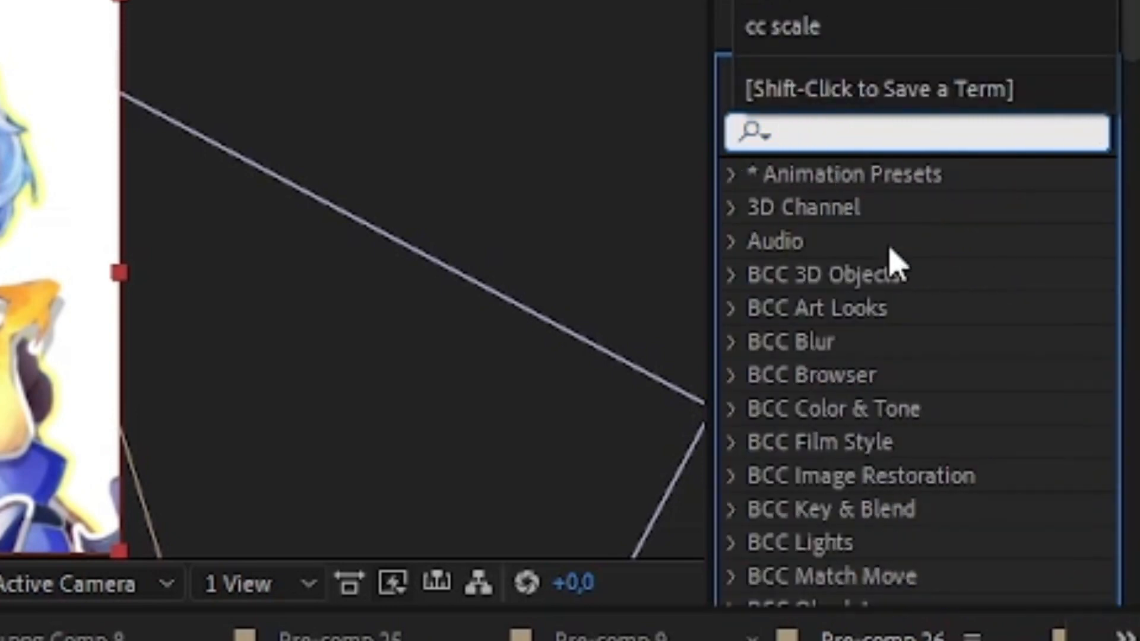
# Find the S_WipeTiles effect and apply it to the upper white solid.
pyautogui.write('wipeti')
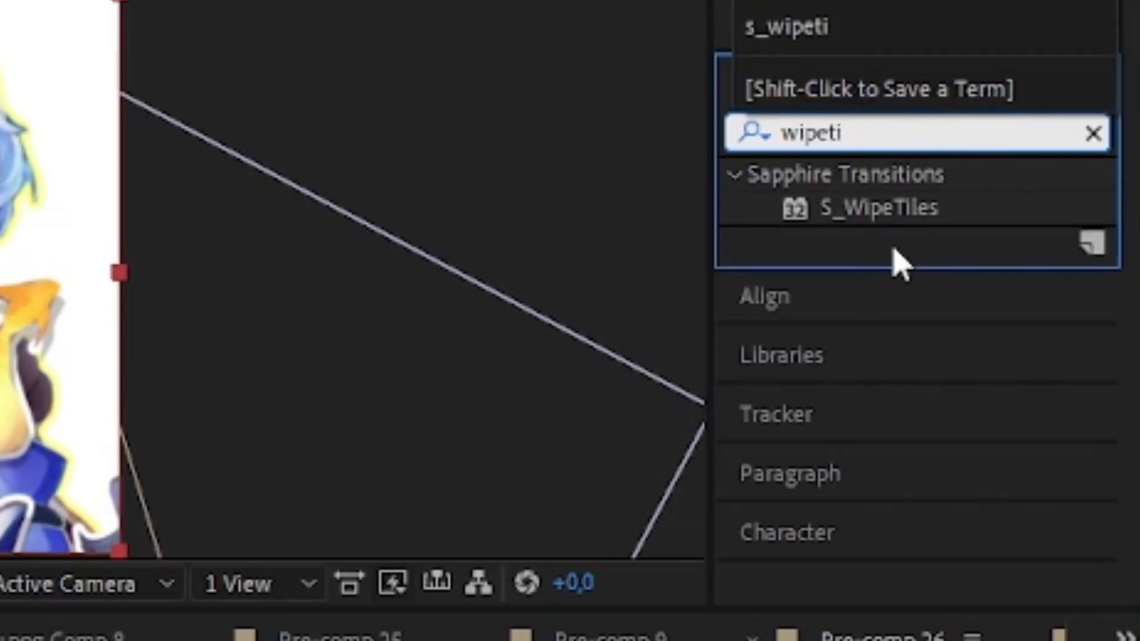
pyautogui.doubleClick(904, 204)
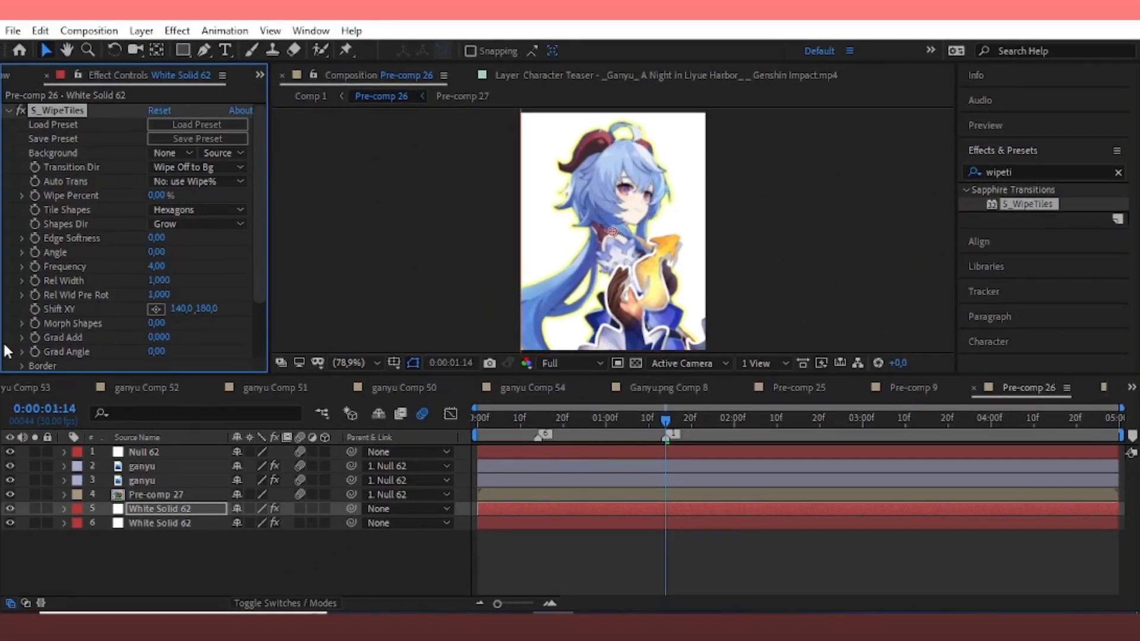
# Set S_WipeTiles on the upper white solid to Triangles tile shapes, with a Wipe Percent of about 82% and a Frequency of 11.
pyautogui.click(184, 212)
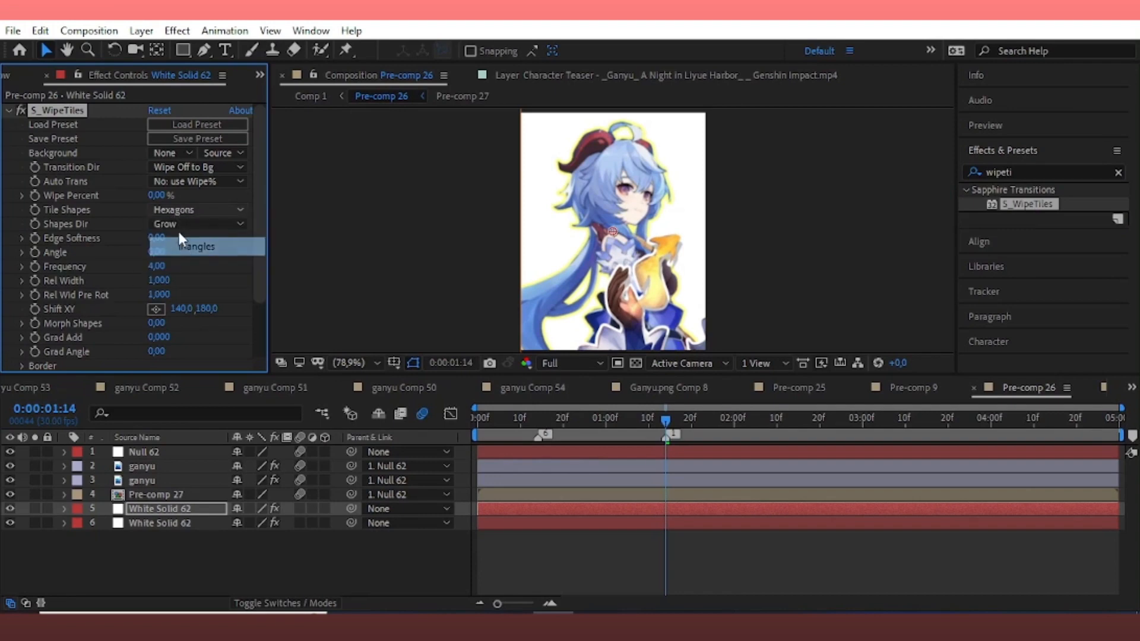
pyautogui.click(179, 238)
pyautogui.moveTo(158, 196); pyautogui.dragTo(214, 195)
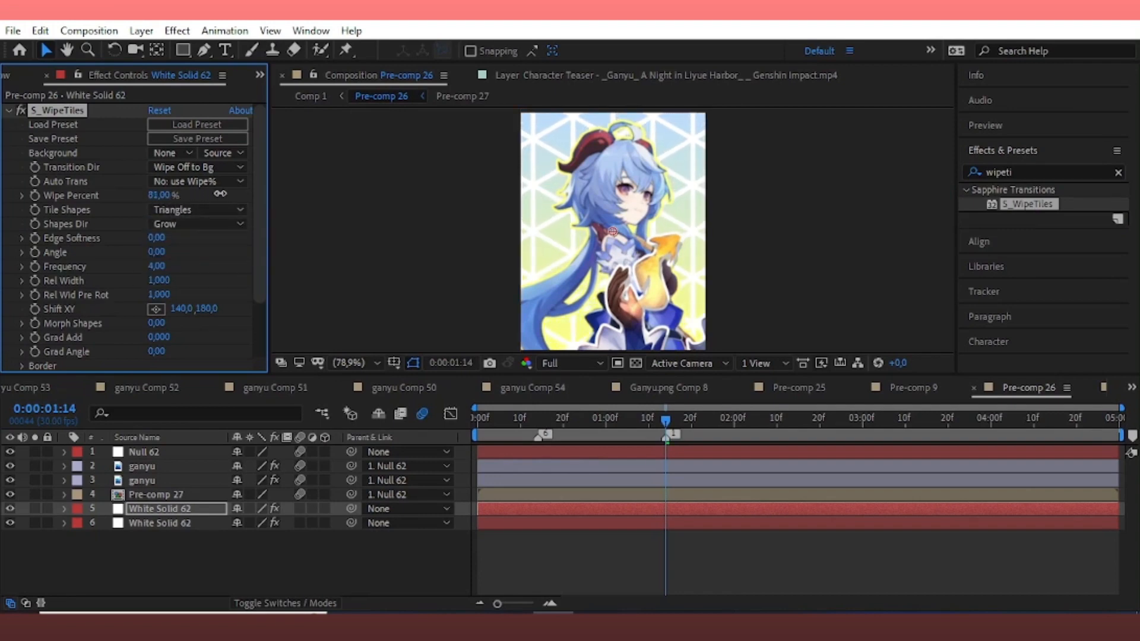
pyautogui.moveTo(157, 266); pyautogui.dragTo(190, 266)
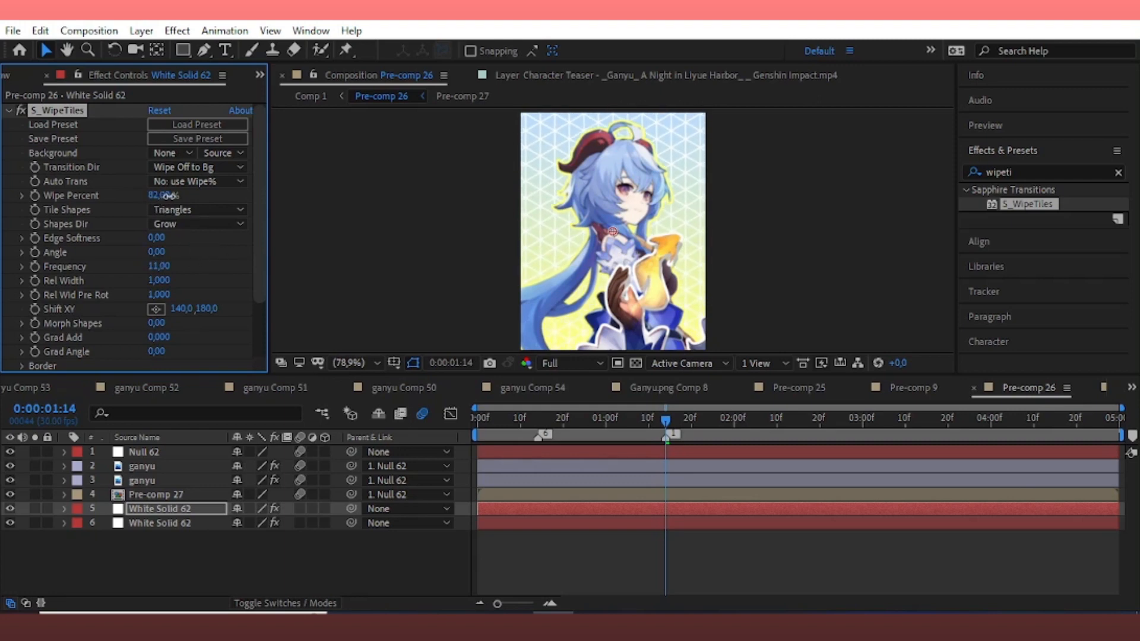
pyautogui.click(808, 285)
# Find the Drop Shadow effect and apply it to the Pre-comp 27 layer.
pyautogui.click(633, 484)
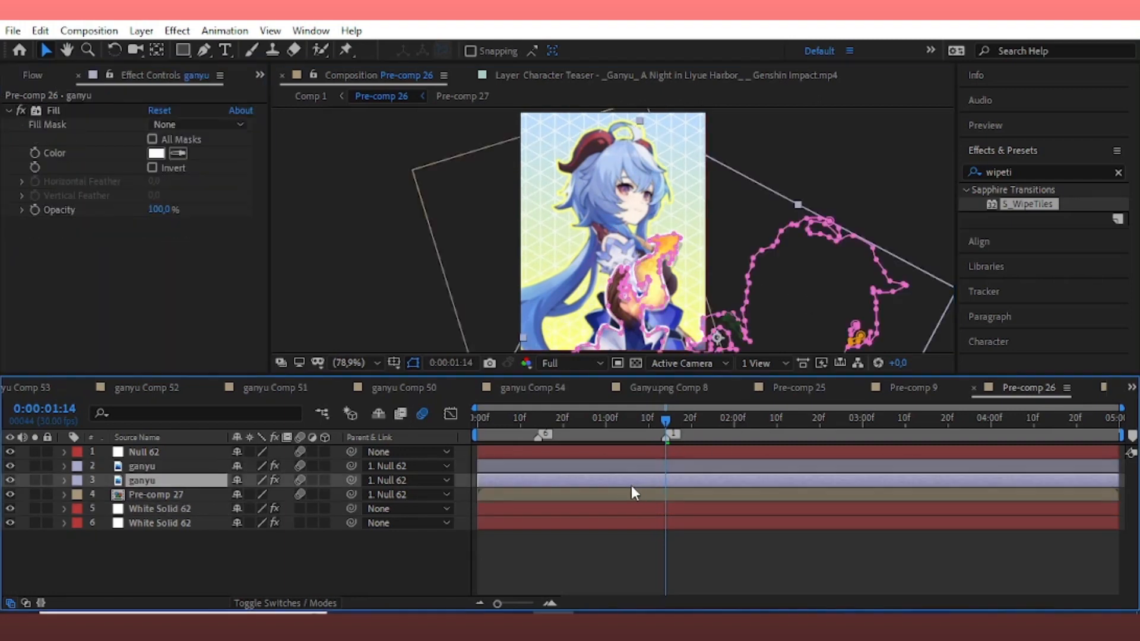
pyautogui.click(617, 498)
pyautogui.click(659, 482)
pyautogui.click(553, 496)
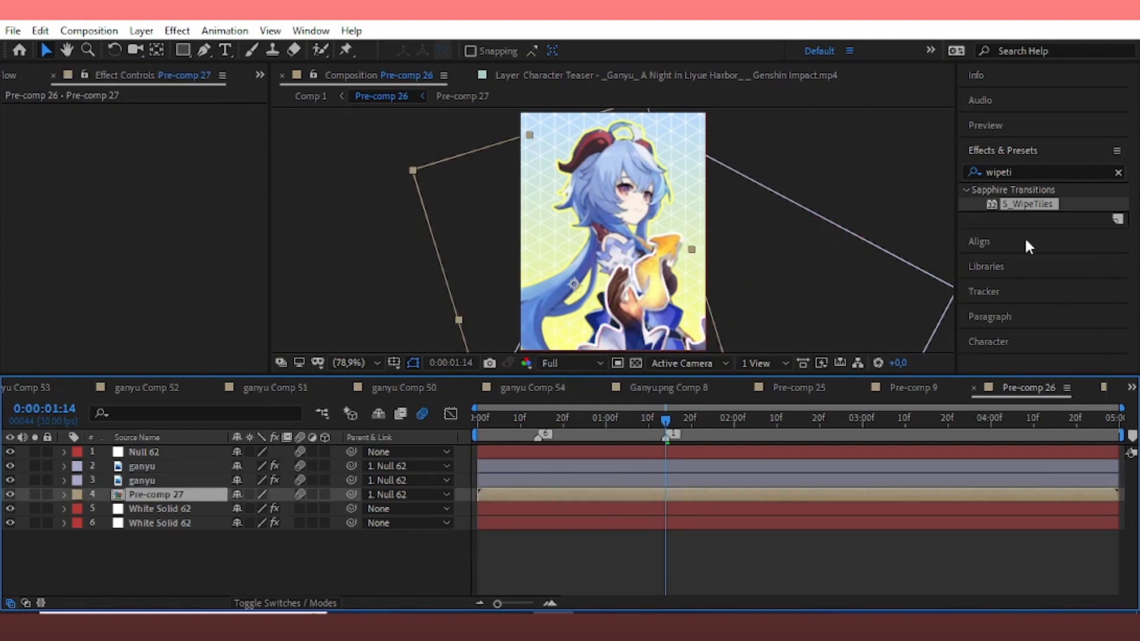
pyautogui.click(1040, 171)
pyautogui.write('drop')
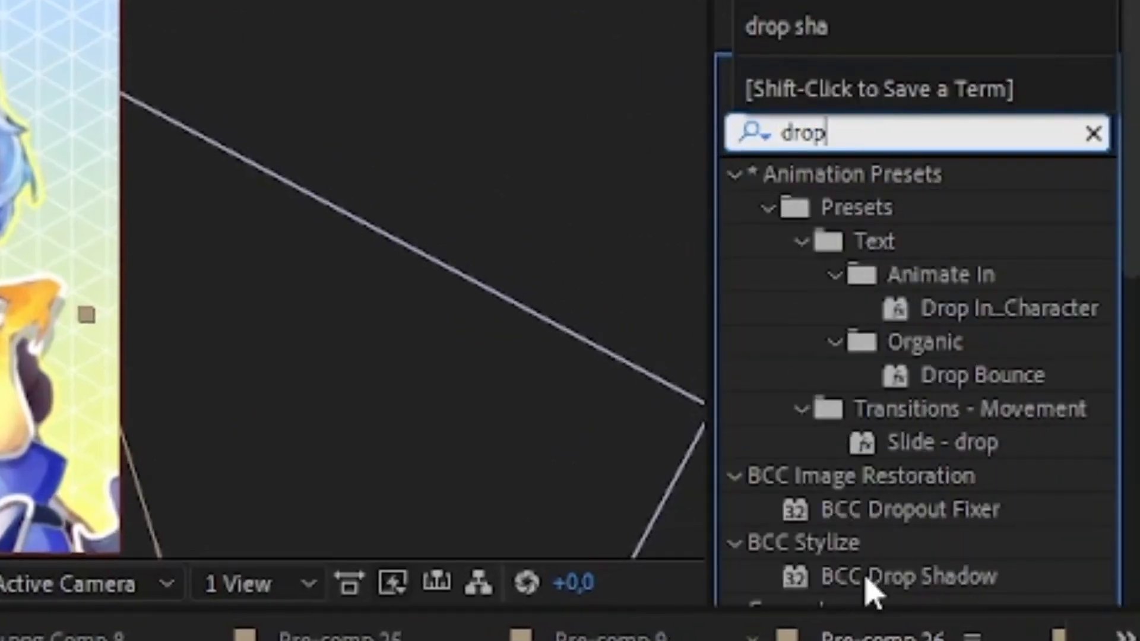
pyautogui.doubleClick(896, 514)
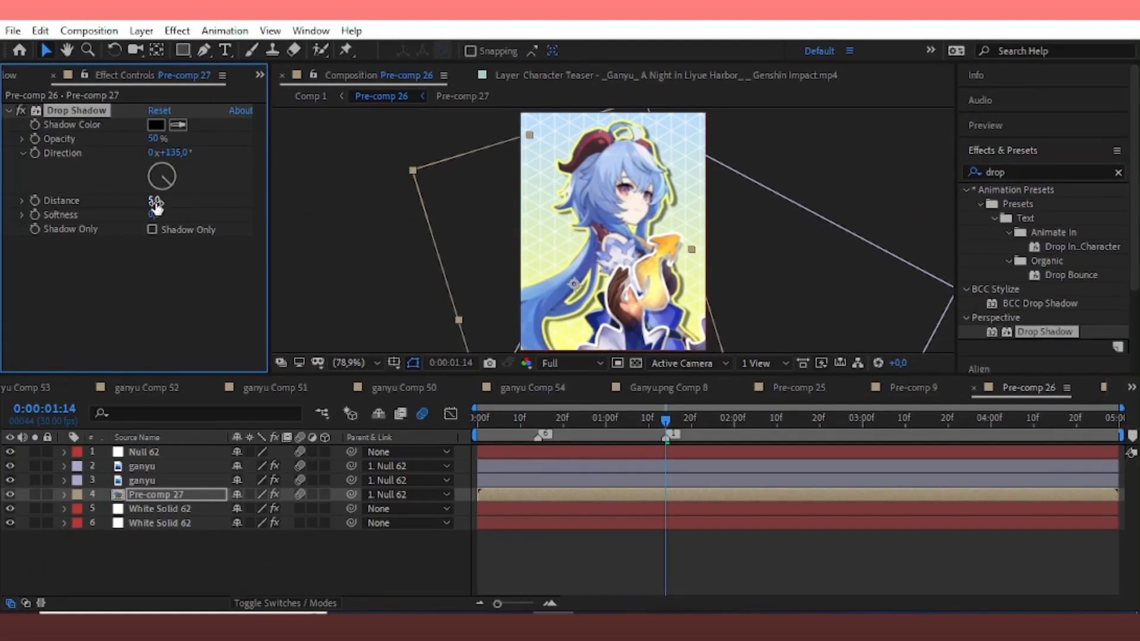
# Set the Drop Shadow's distance to 3 and its opacity to 25%.
pyautogui.click(193, 198)
pyautogui.write('2')
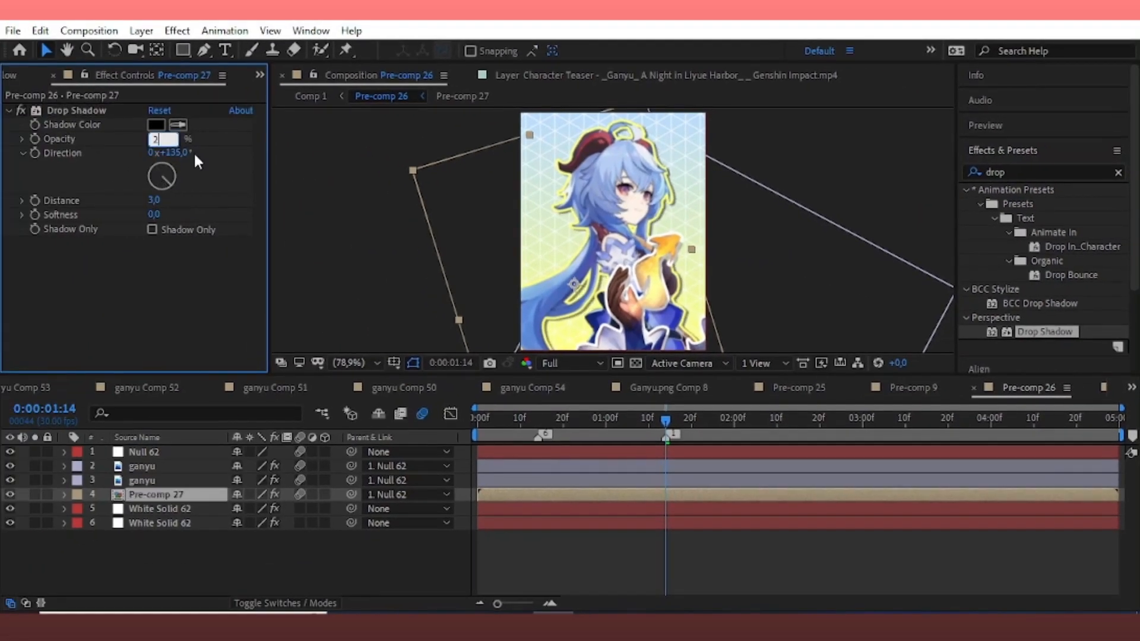
pyautogui.write('5')
pyautogui.press('Return')
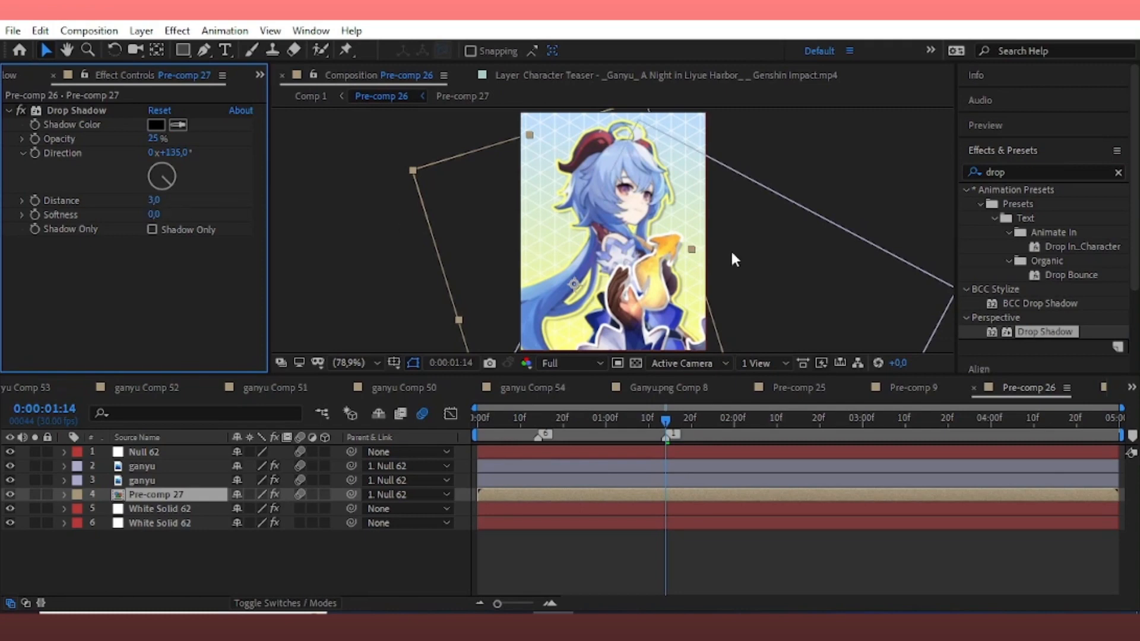
pyautogui.click(800, 169)
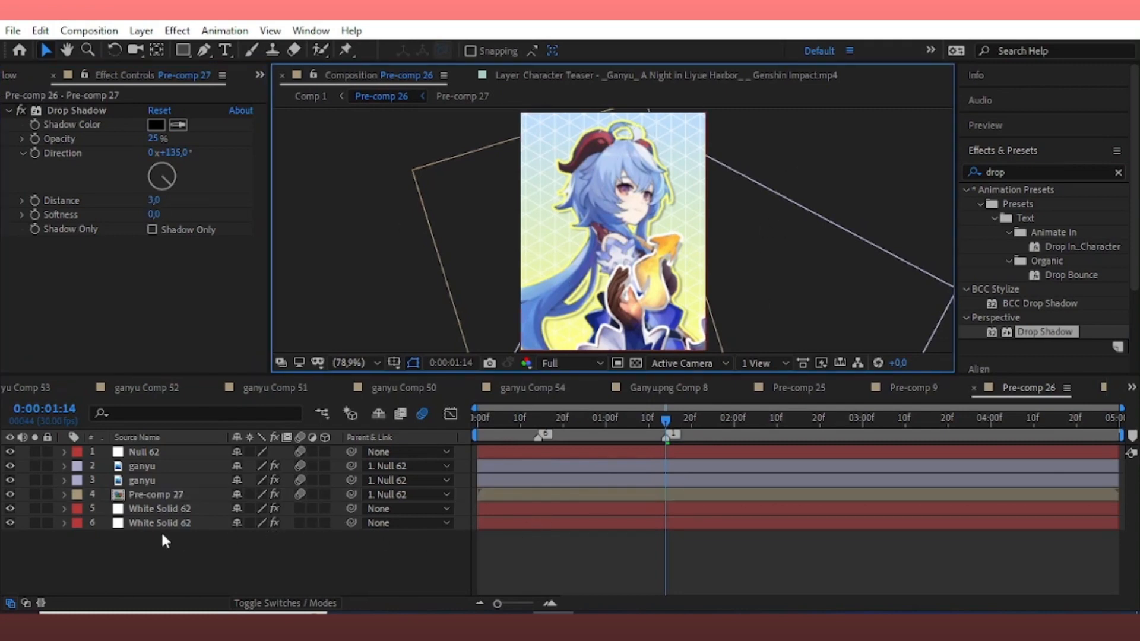
# Parent both white solids to Null 62, enable motion blur for them, and preview the animation.
pyautogui.moveTo(599, 415); pyautogui.dragTo(528, 418)
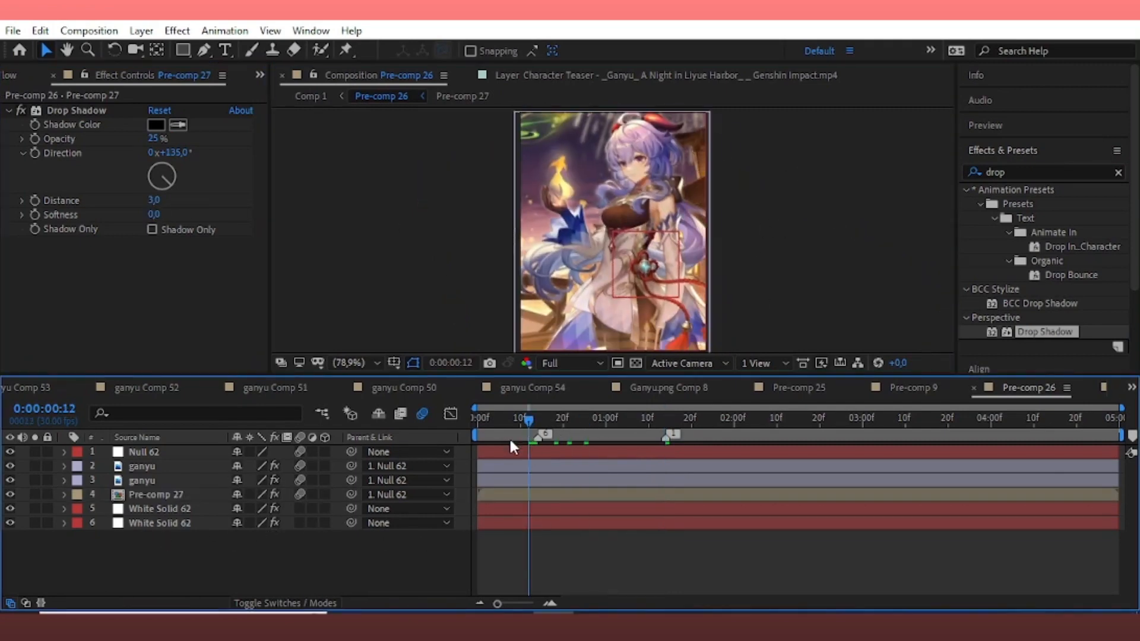
pyautogui.moveTo(107, 520); pyautogui.dragTo(142, 453)
pyautogui.click(300, 510)
pyautogui.click(533, 551)
pyautogui.press('space')
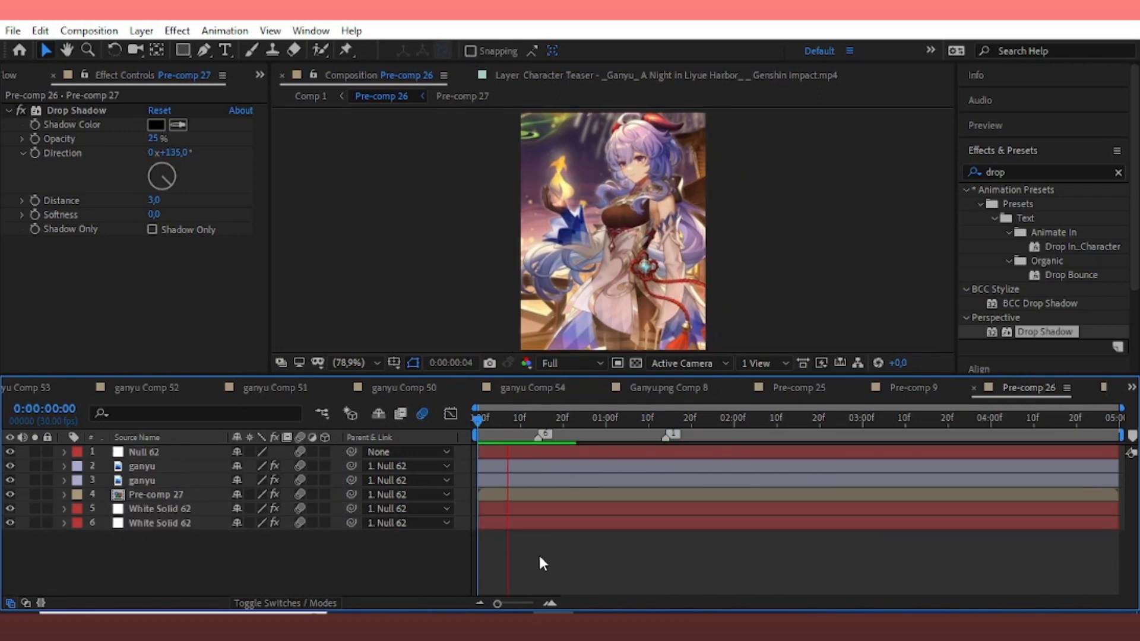
pyautogui.press('space')
# Reposition both white solids together at 0:00:01:15 so the background fills the whole frame, and scrub through the result.
pyautogui.moveTo(93, 536); pyautogui.dragTo(122, 515)
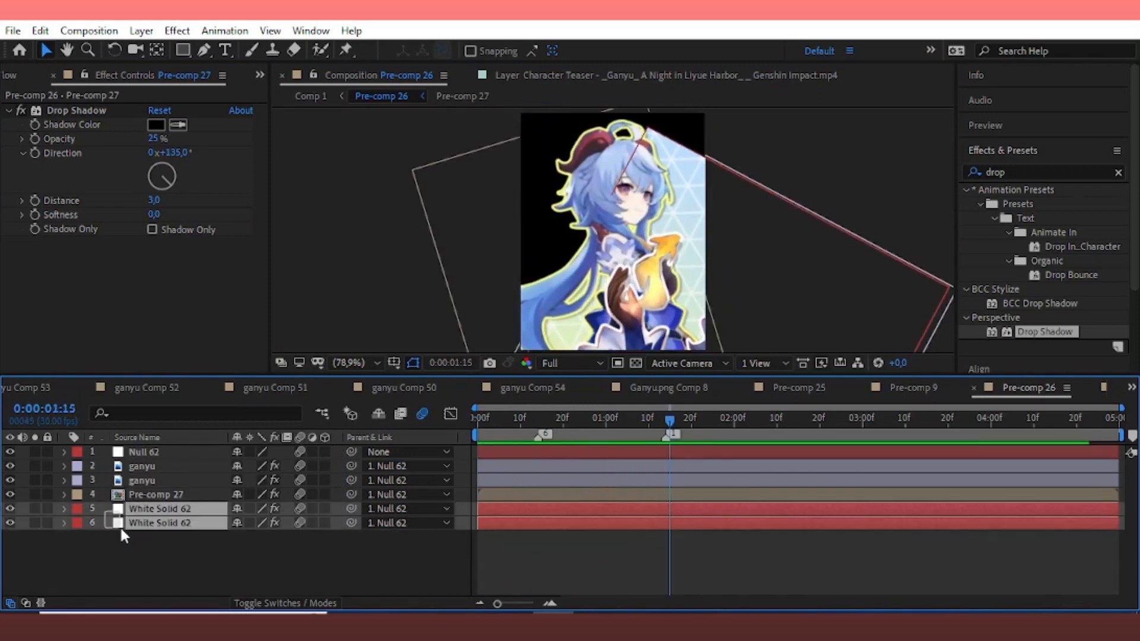
pyautogui.moveTo(785, 250); pyautogui.dragTo(708, 156)
pyautogui.click(701, 549)
pyautogui.moveTo(670, 420); pyautogui.dragTo(563, 453)
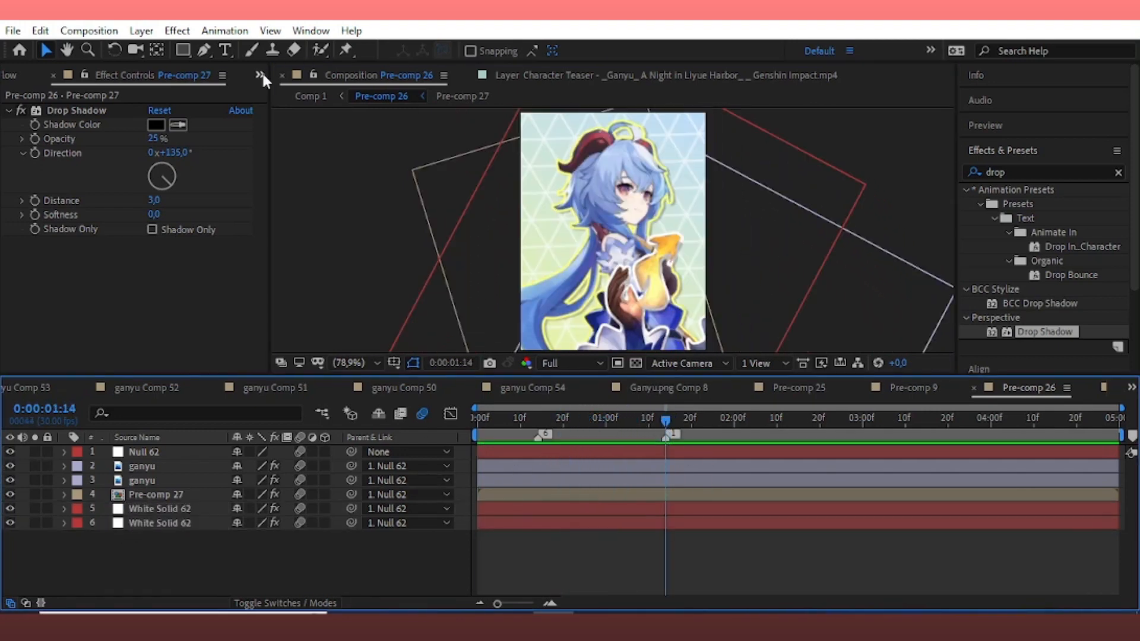
# Find butterflies_4.mov among the project footage and add it to Pre-comp 26 directly above the white solids.
pyautogui.click(259, 75)
pyautogui.click(153, 148)
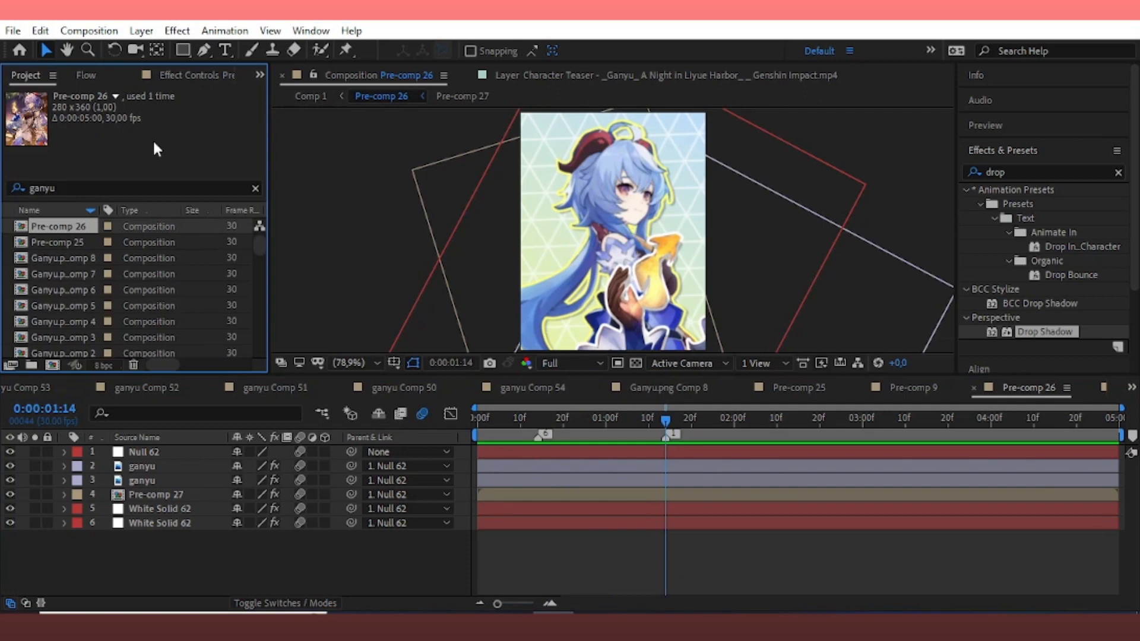
pyautogui.doubleClick(87, 187)
pyautogui.write('butt')
pyautogui.moveTo(62, 243); pyautogui.dragTo(135, 557)
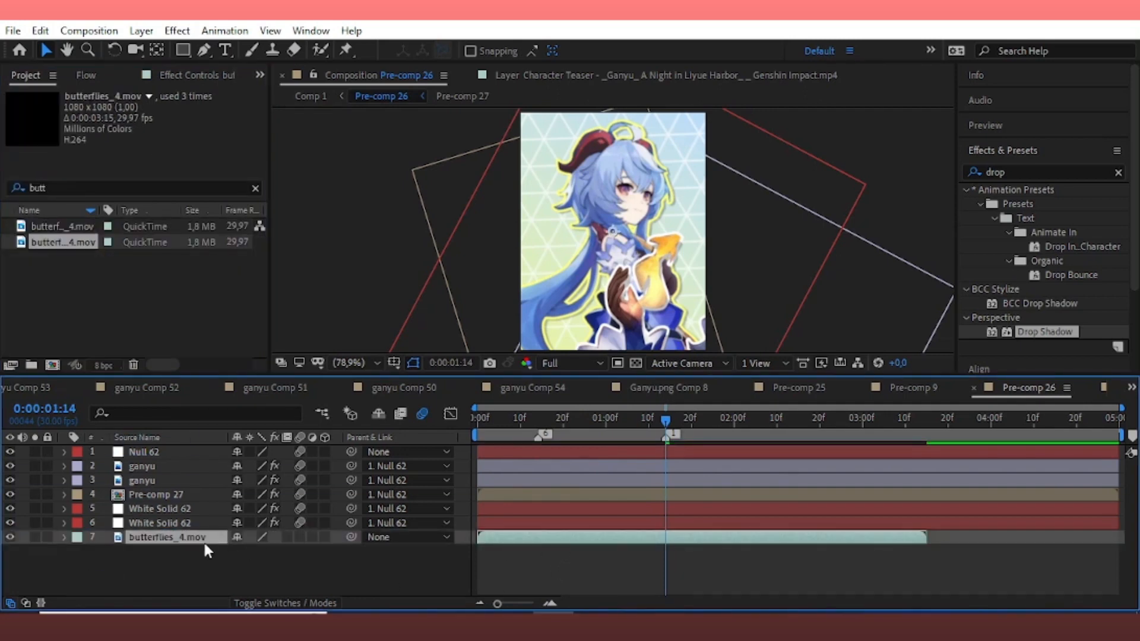
pyautogui.moveTo(203, 540); pyautogui.dragTo(202, 504)
# Change the butterflies_4.mov layer's blending mode to hide its black background, and scale the layer to 34%.
pyautogui.rightClick(537, 509)
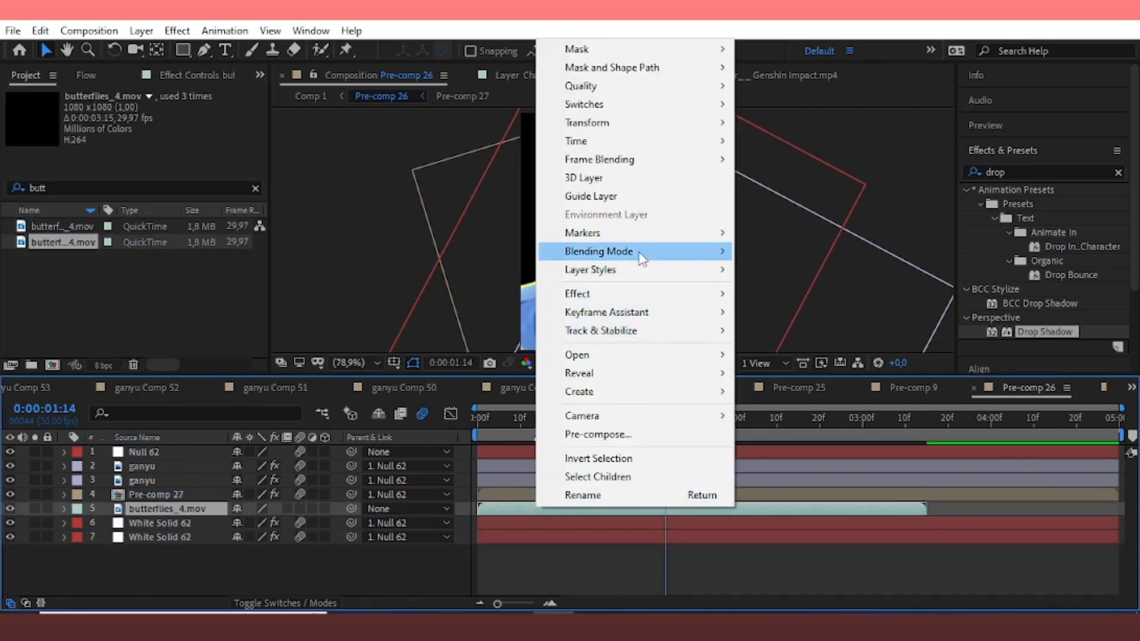
pyautogui.moveTo(642, 257)
pyautogui.click(760, 275)
pyautogui.press('s')
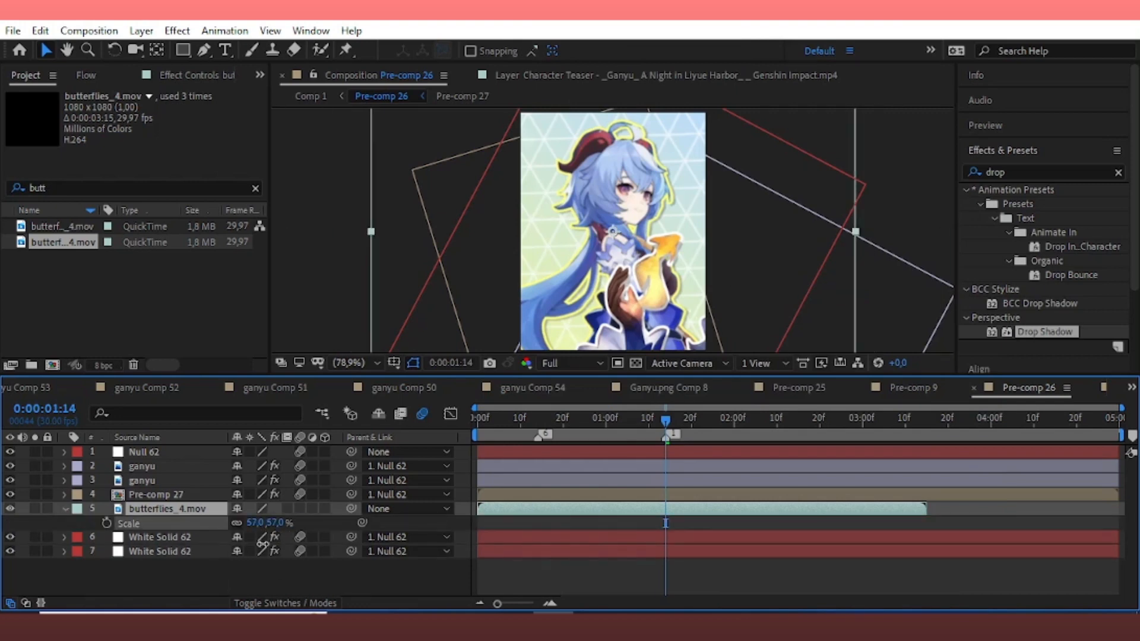
pyautogui.moveTo(262, 543); pyautogui.dragTo(266, 561)
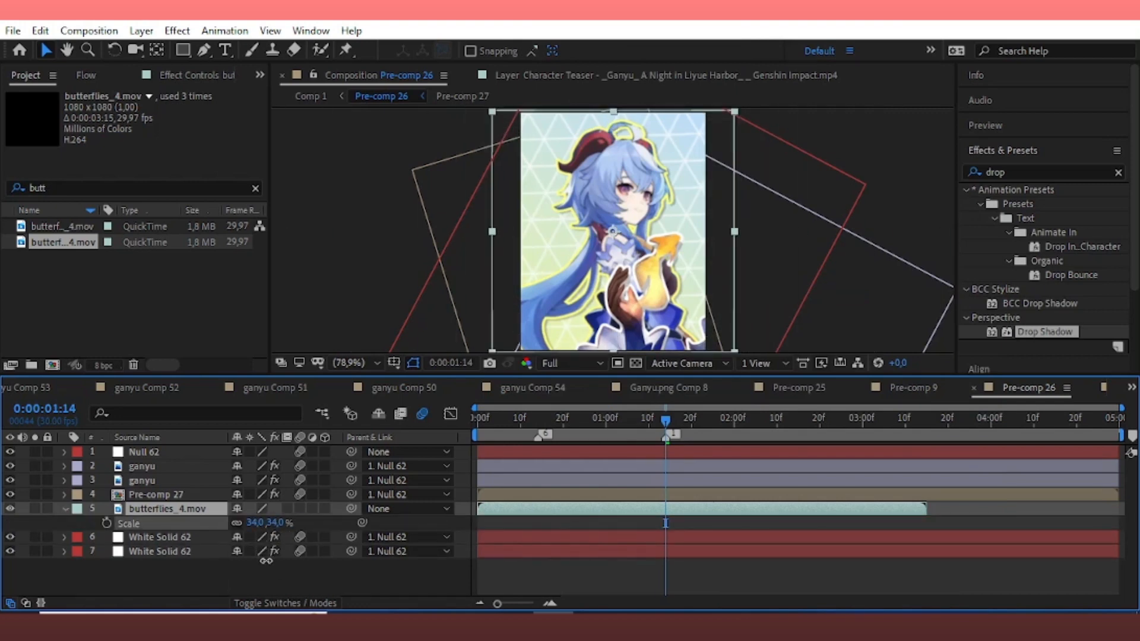
# Shift the butterflies_4.mov clip to start just before the one-second mark, keeping it beneath Pre-comp 27 in the layer order.
pyautogui.moveTo(609, 416); pyautogui.dragTo(585, 415)
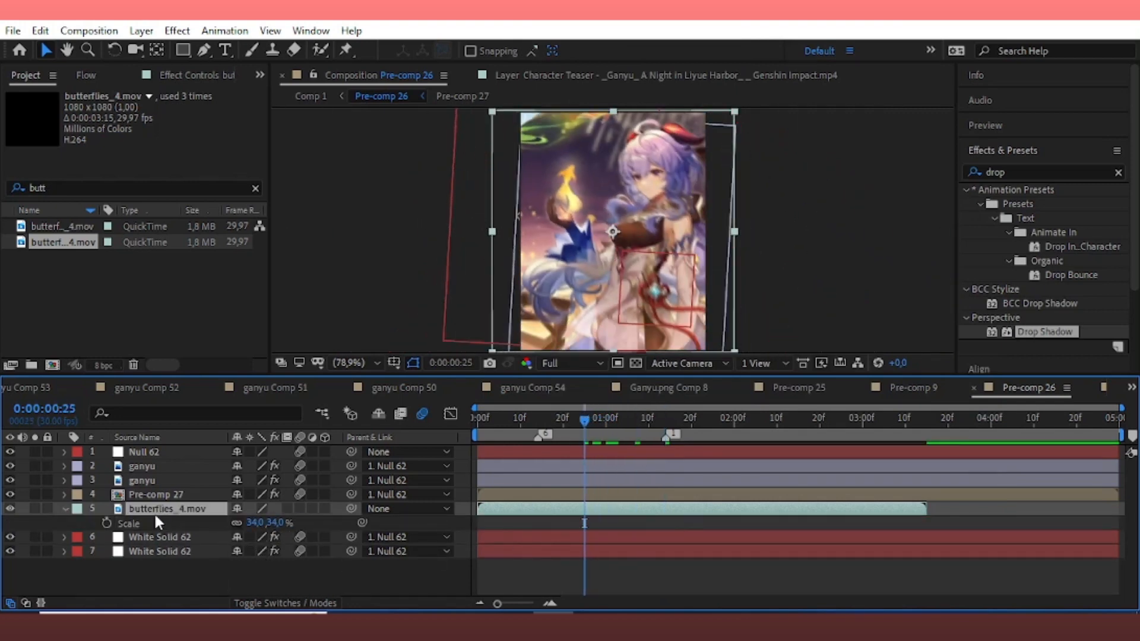
pyautogui.click(550, 418)
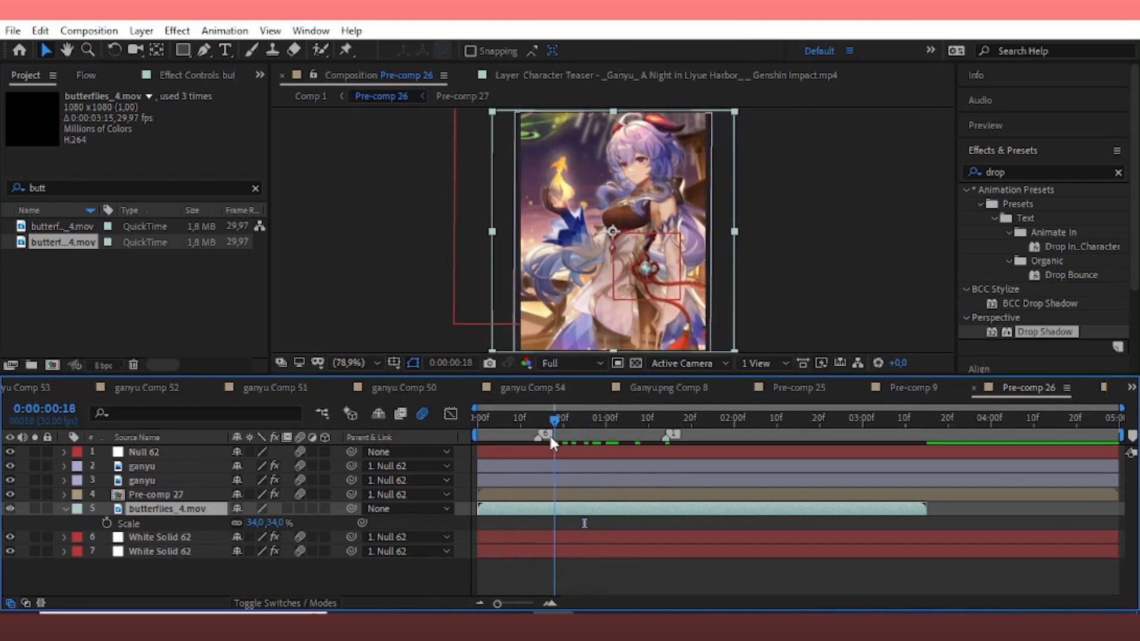
pyautogui.moveTo(153, 516); pyautogui.dragTo(523, 495)
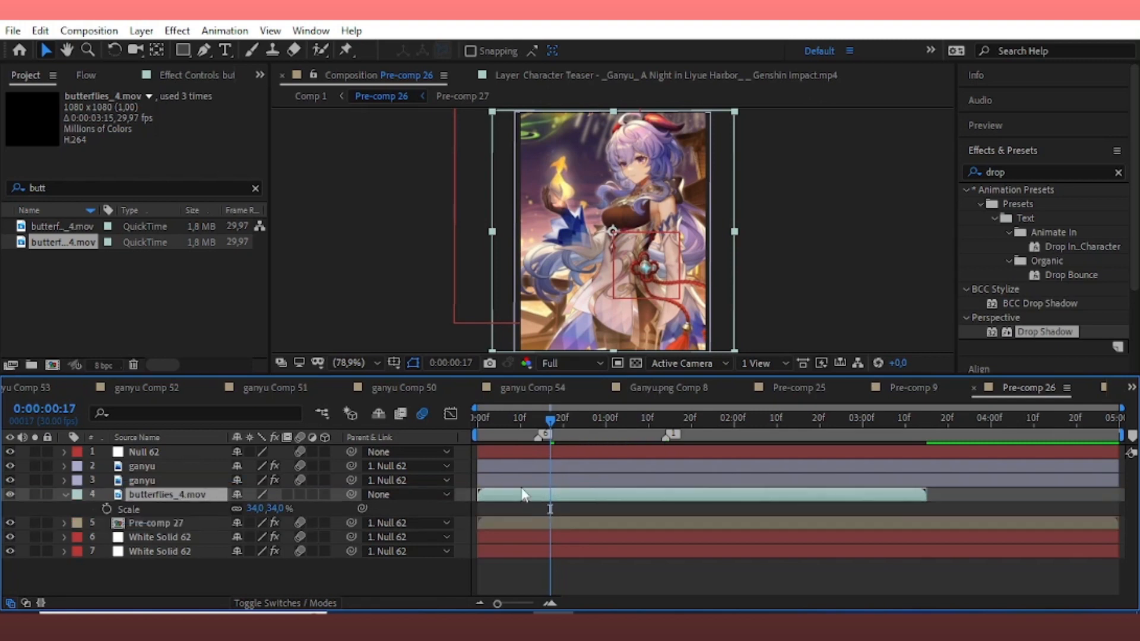
pyautogui.moveTo(555, 423); pyautogui.dragTo(640, 465)
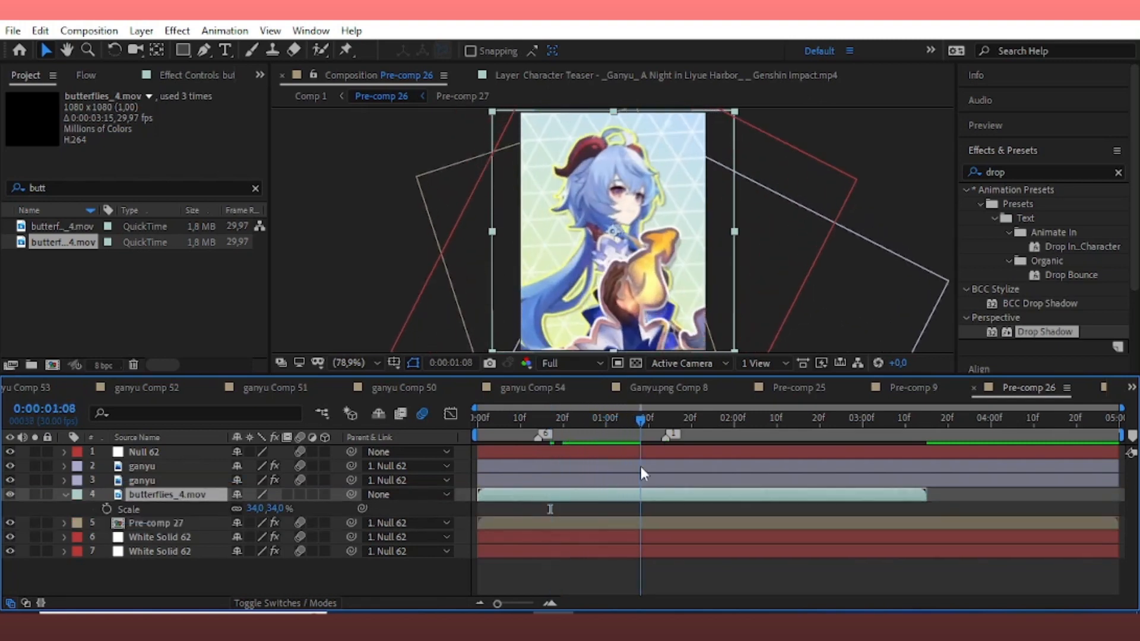
pyautogui.moveTo(553, 495); pyautogui.dragTo(676, 496)
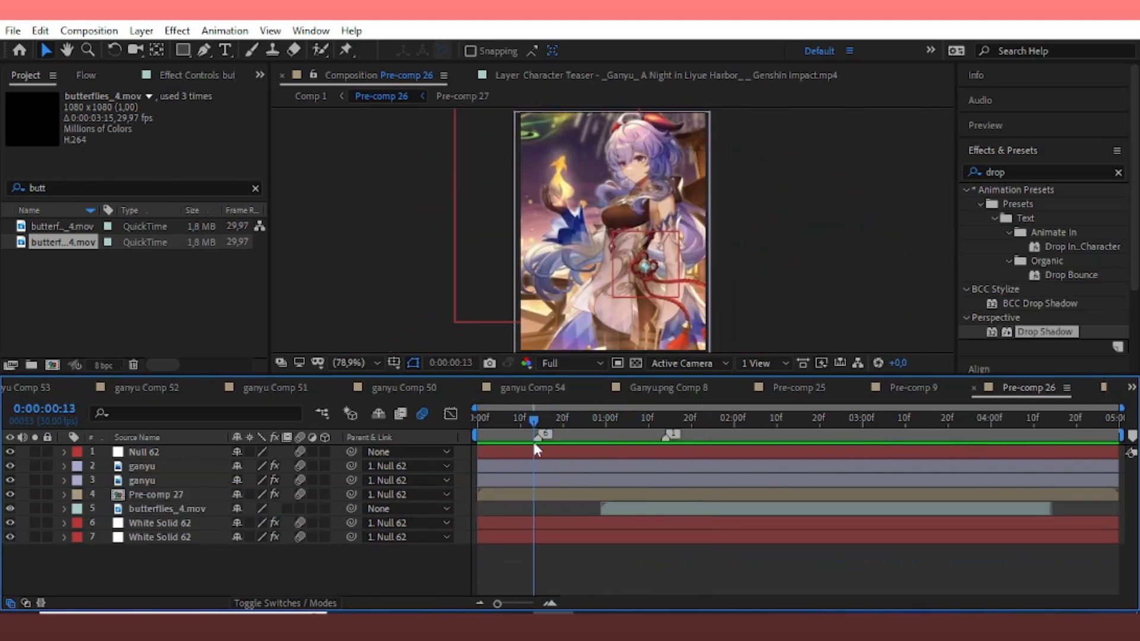
# Open Pre-comp 26 from Comp 1 and add a 280 by 360 px white solid above all other layers.
pyautogui.scroll(10, 986, 56)
pyautogui.click(900, 27)
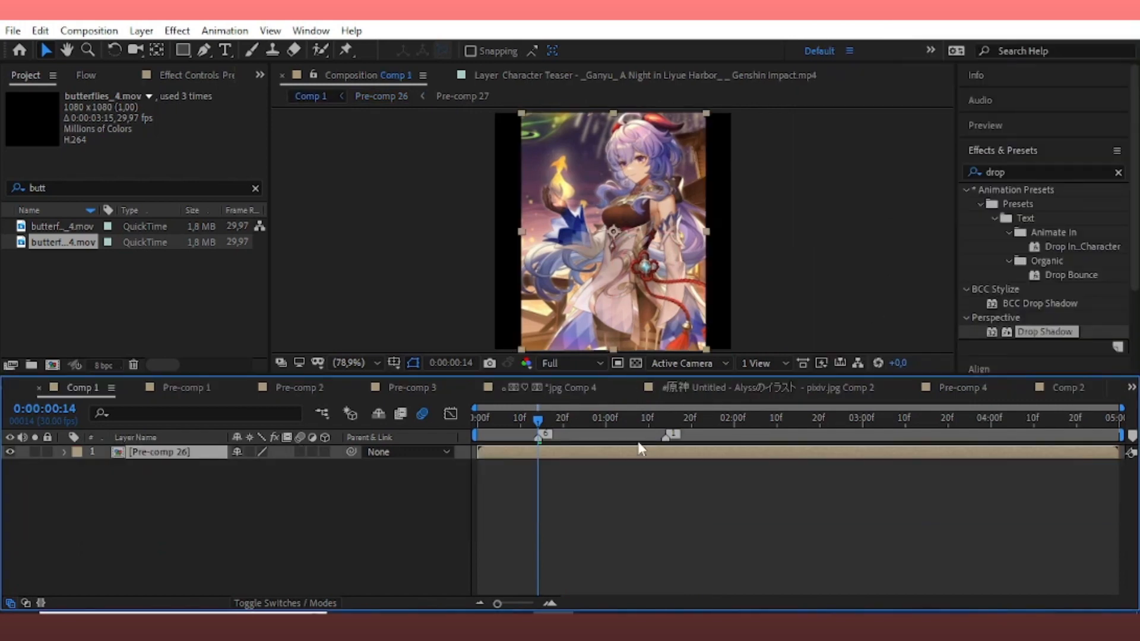
pyautogui.doubleClick(568, 451)
pyautogui.click(149, 34)
pyautogui.click(440, 69)
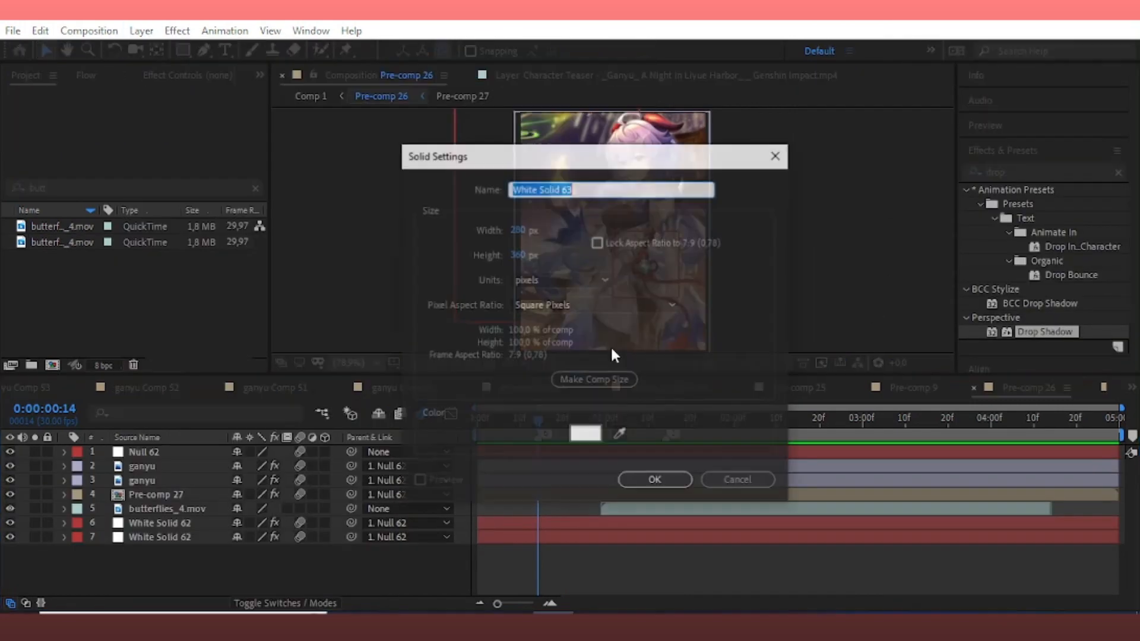
pyautogui.click(655, 481)
# Draw a rectangular mask just inside the new white solid's edges and set it to Subtract, leaving a thin white frame.
pyautogui.click(183, 50)
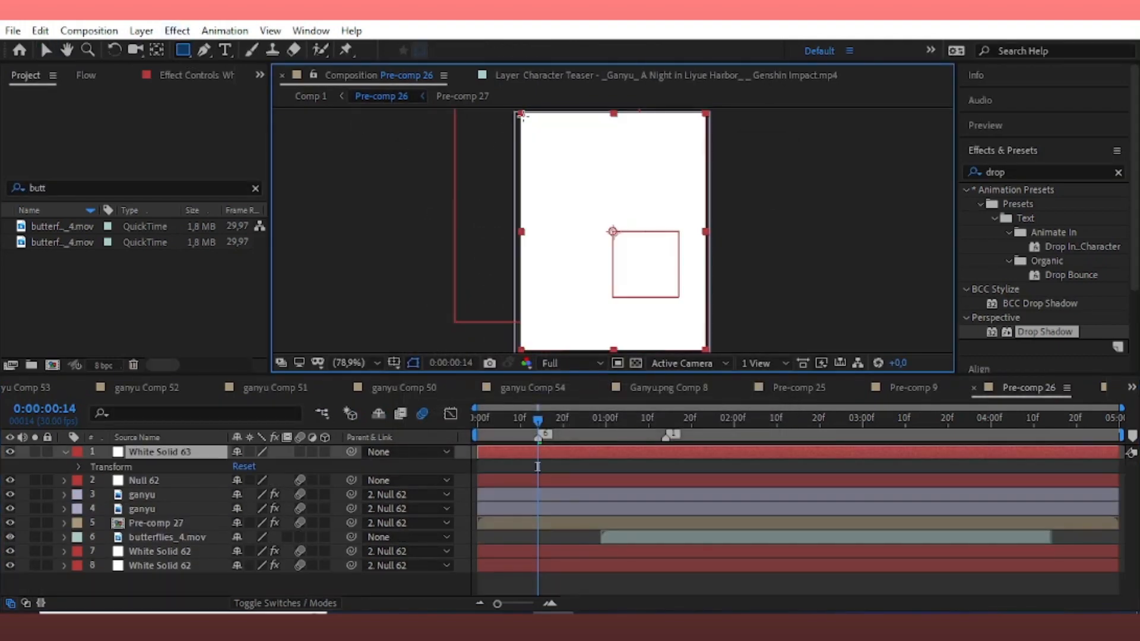
pyautogui.moveTo(523, 116); pyautogui.dragTo(704, 348)
pyautogui.click(276, 480)
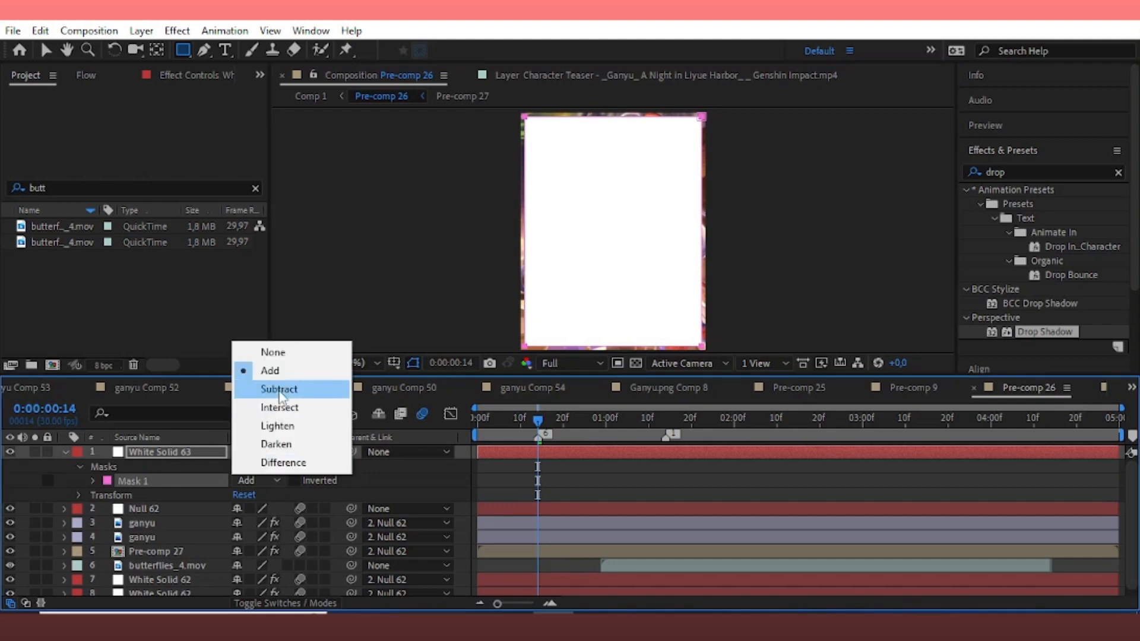
pyautogui.click(281, 389)
pyautogui.press('v')
# Switch to Comp 1 and scale the Pre-comp 26 layer down to 83%.
pyautogui.click(1132, 387)
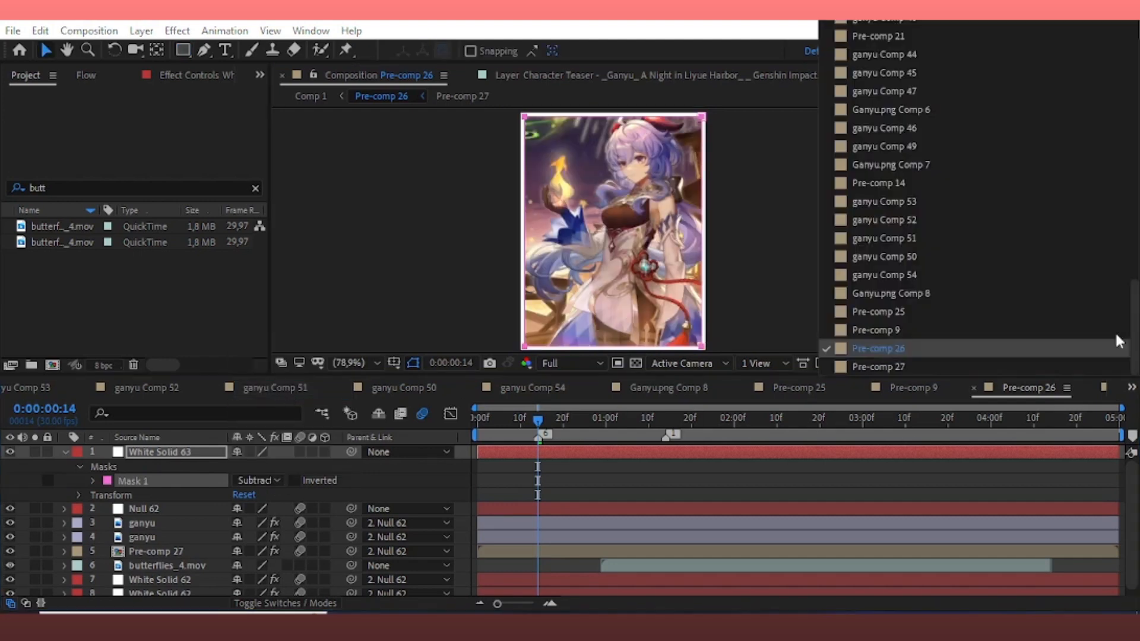
pyautogui.scroll(10, 992, 68)
pyautogui.click(892, 31)
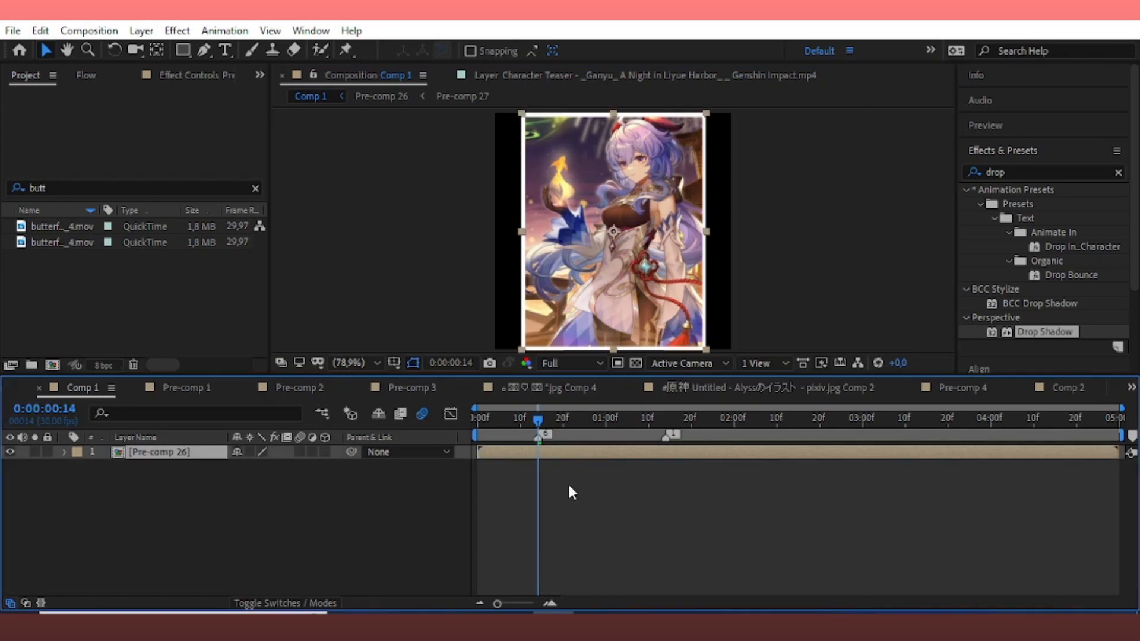
pyautogui.press('s')
pyautogui.moveTo(282, 465); pyautogui.dragTo(254, 490)
# Add Rotation and Scale keyframes to the Pre-comp 26 layer and move both to 0:00:01:00.
pyautogui.press('r')
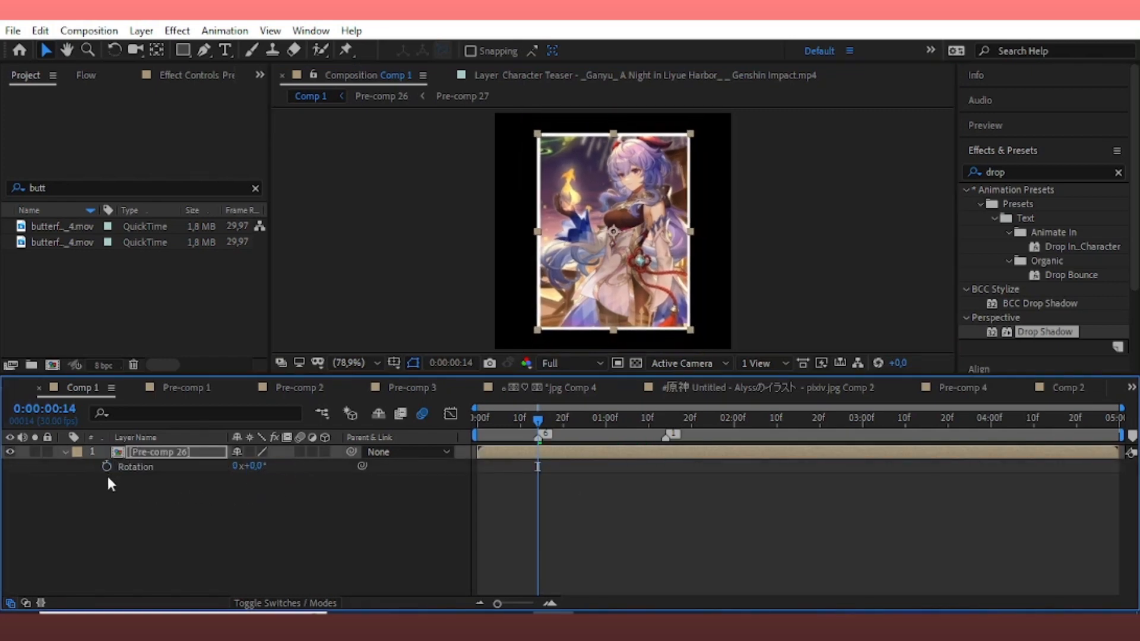
pyautogui.click(107, 466)
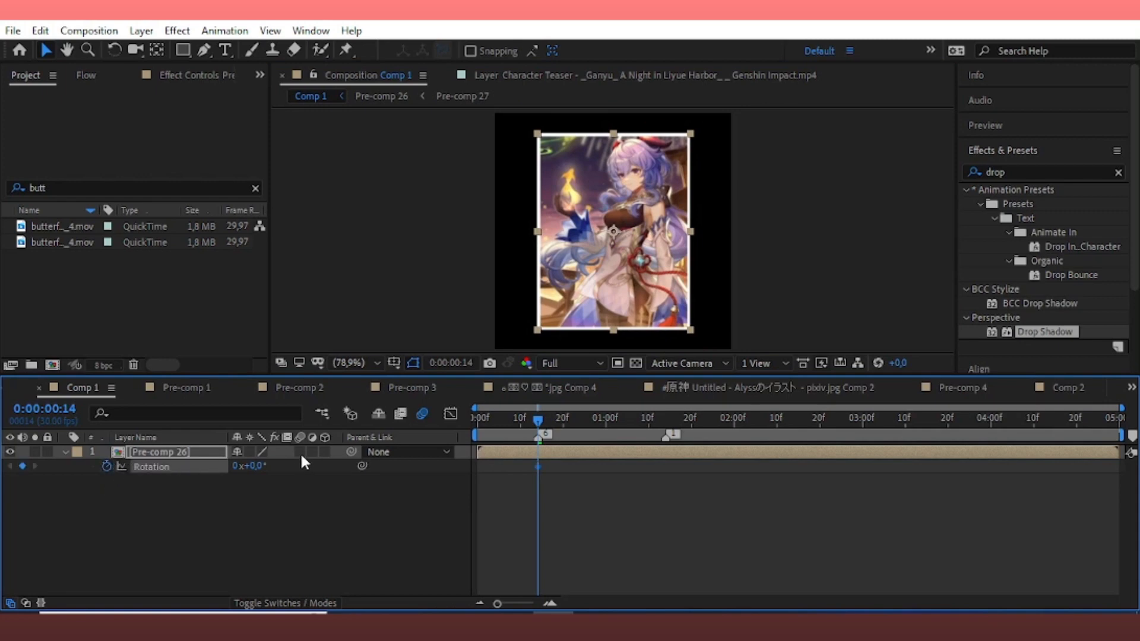
pyautogui.hotkey('shift', 's')
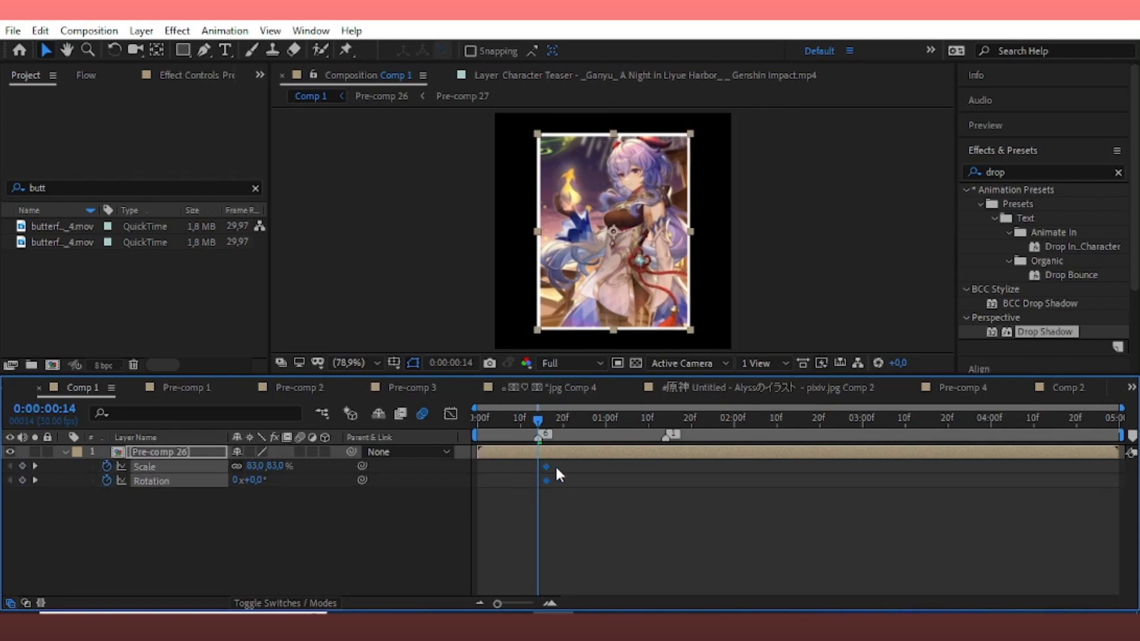
pyautogui.moveTo(588, 473); pyautogui.dragTo(608, 482)
# Set Pre-comp 26's starting Rotation to 124° and Scale to 0%, and move both starting keyframes to the first frame.
pyautogui.moveTo(582, 430); pyautogui.dragTo(481, 433)
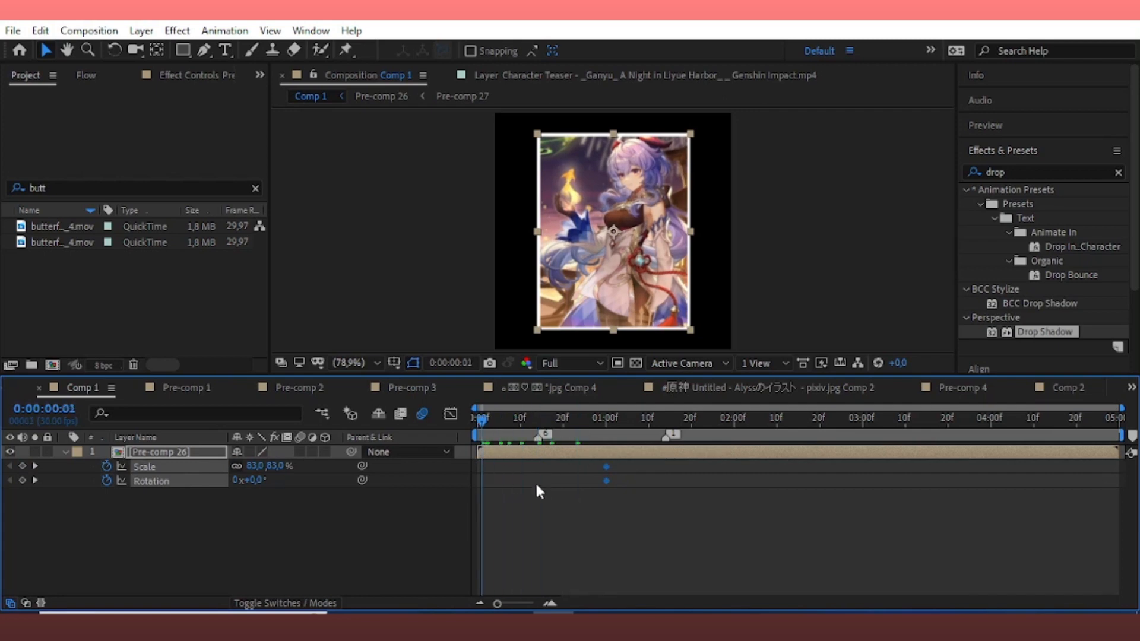
pyautogui.click(535, 484)
pyautogui.moveTo(254, 480)
pyautogui.mouseDown()
pyautogui.moveTo(285, 478)
pyautogui.moveTo(257, 465)
pyautogui.mouseUp()
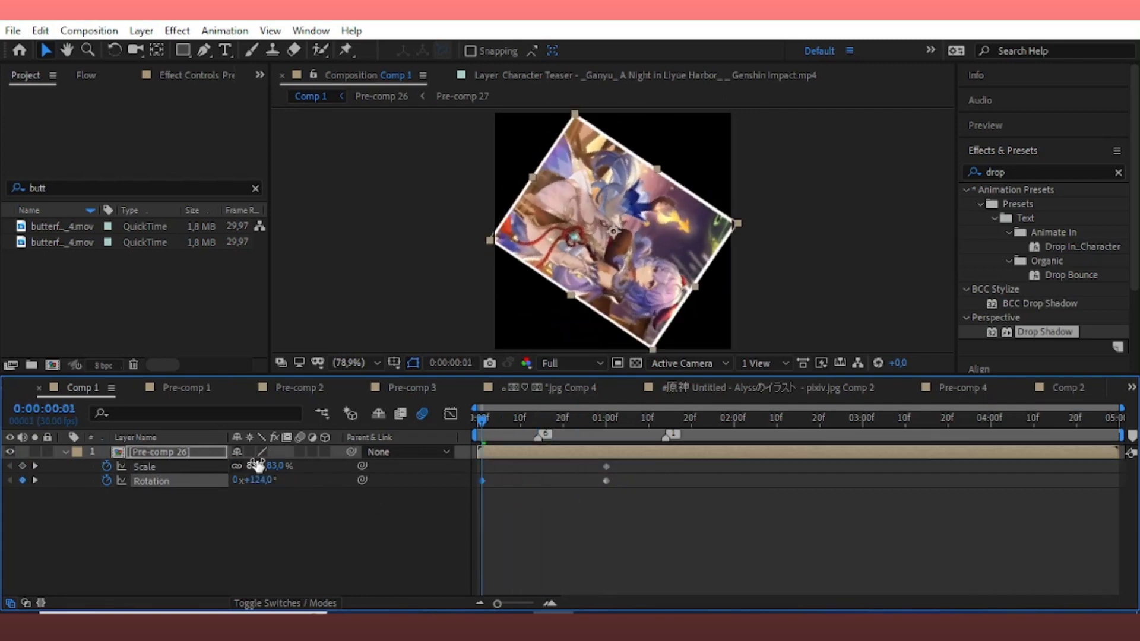
pyautogui.write('0')
pyautogui.press('Return')
pyautogui.moveTo(505, 469); pyautogui.dragTo(466, 488)
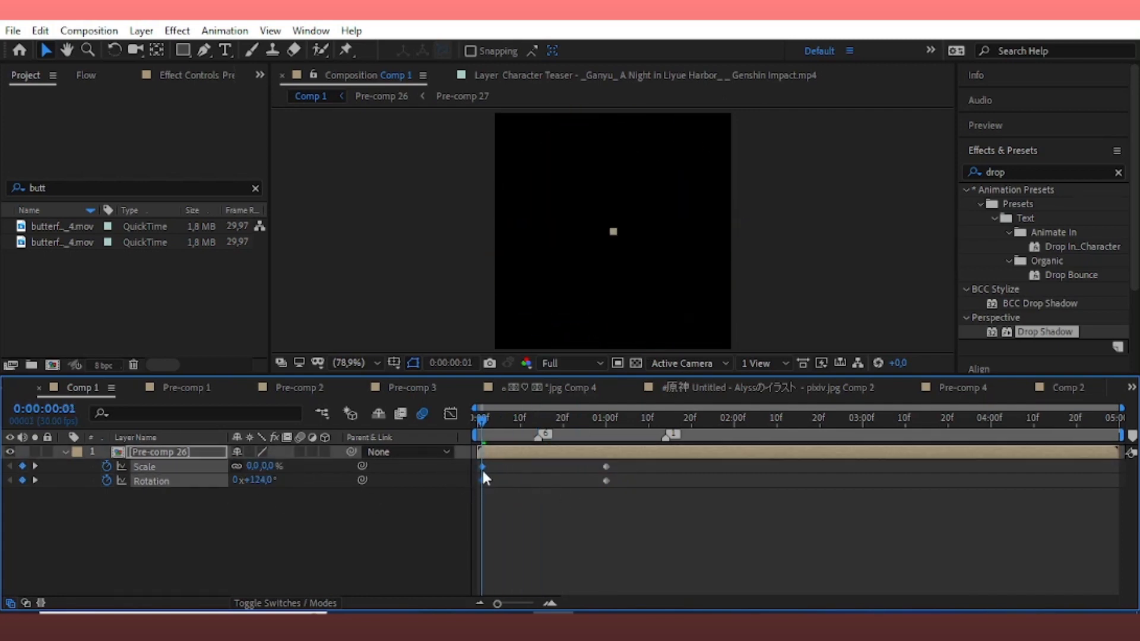
# Easy-ease Pre-comp 26's Scale and Rotation keyframes and shape their speed curves to start very fast and slow down gradually.
pyautogui.moveTo(623, 459); pyautogui.dragTo(477, 487)
pyautogui.press('F9')
pyautogui.click(459, 415)
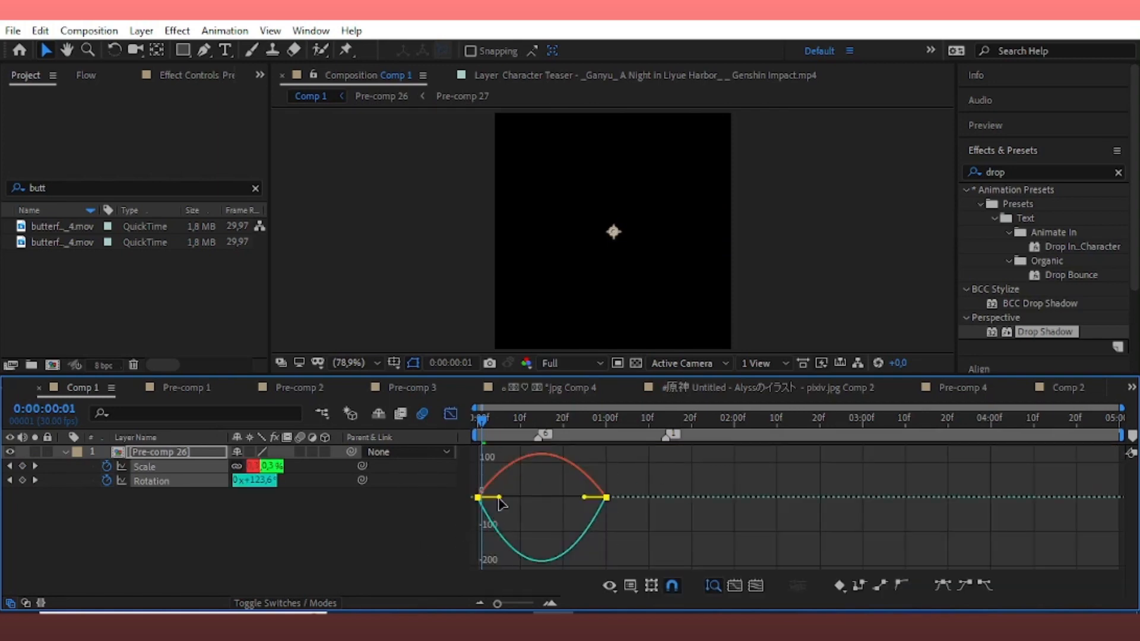
pyautogui.moveTo(498, 497); pyautogui.dragTo(446, 500)
pyautogui.moveTo(584, 497); pyautogui.dragTo(499, 496)
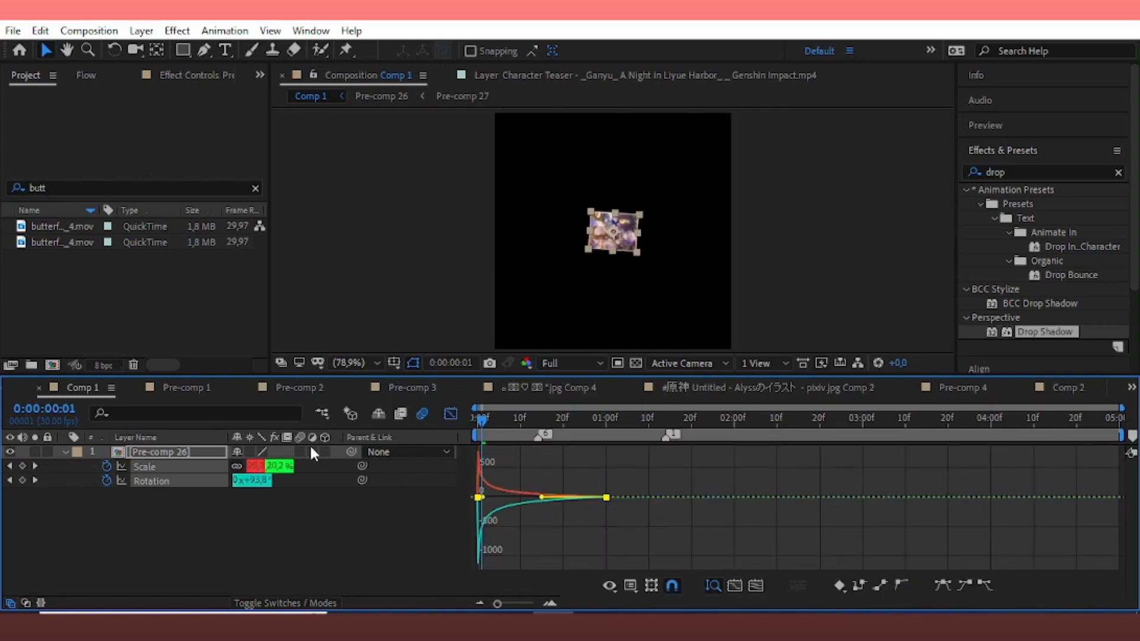
# Enable motion blur on Pre-comp 26, preview the animation and leave the graph view.
pyautogui.click(301, 452)
pyautogui.press('space')
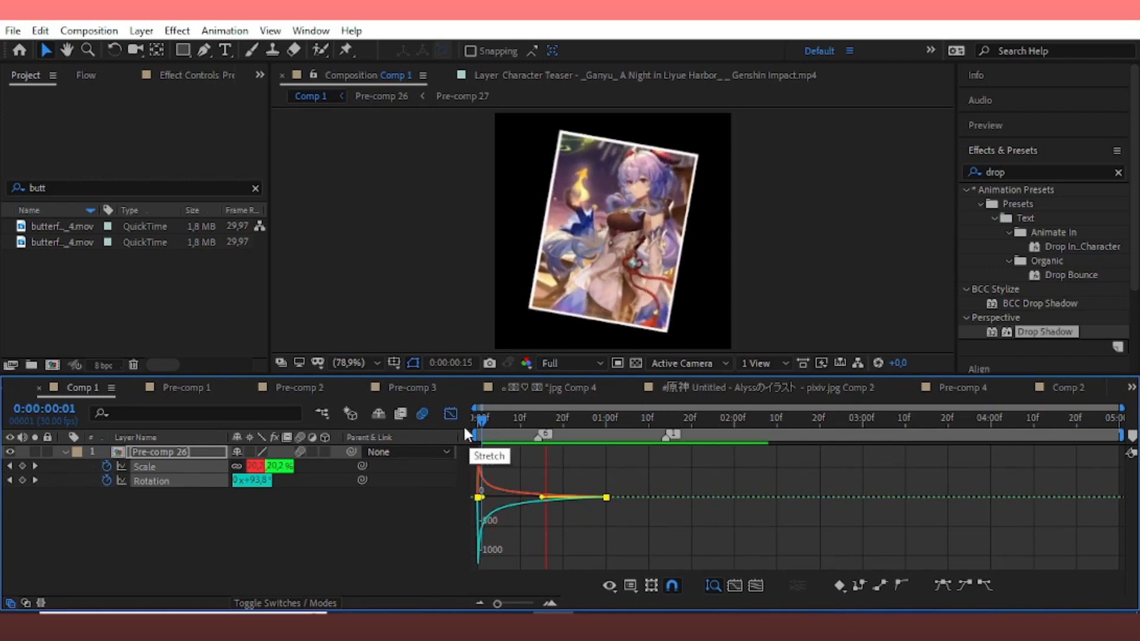
pyautogui.press('space')
pyautogui.click(451, 415)
pyautogui.click(600, 493)
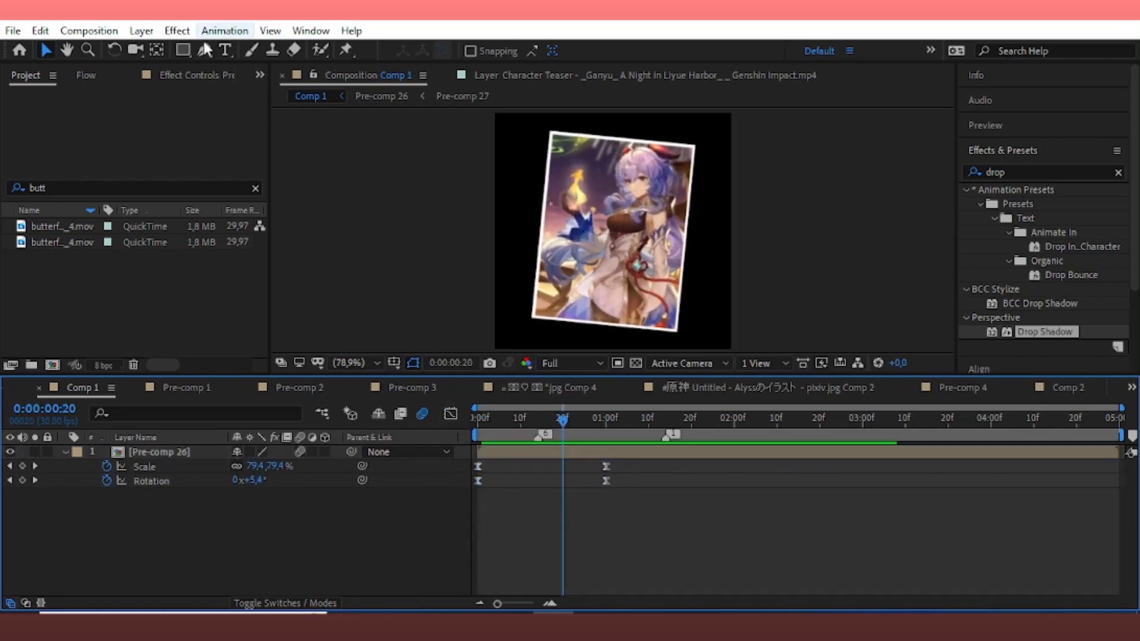
# Add a null object with motion blur to Comp 1 and parent Pre-comp 26 to it.
pyautogui.click(141, 35)
pyautogui.moveTo(160, 50)
pyautogui.click(442, 122)
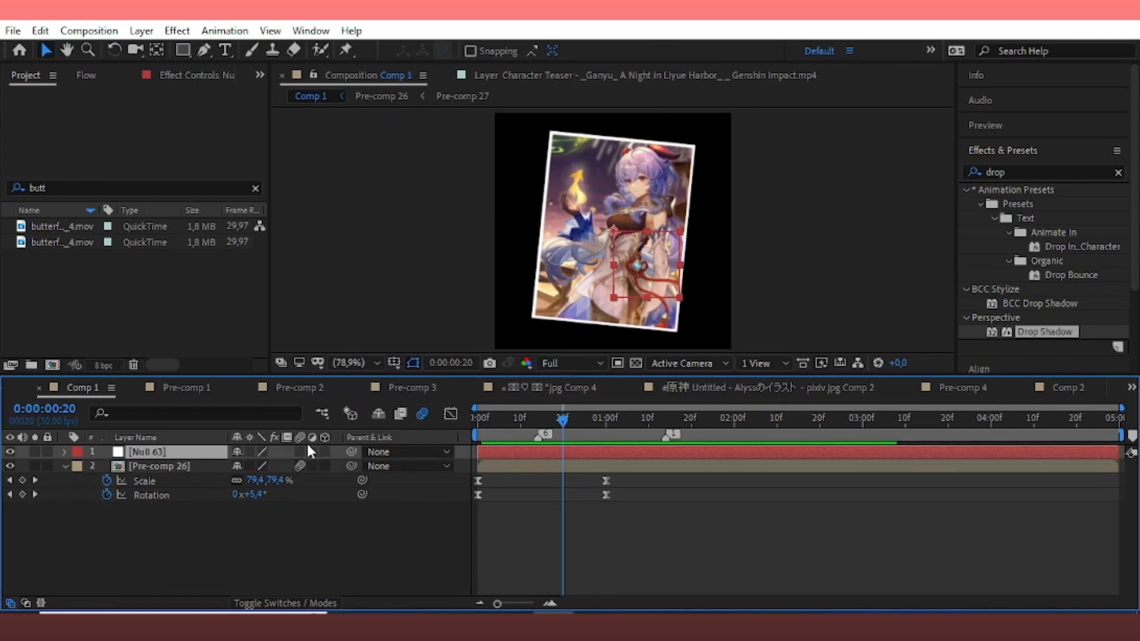
# Add Position and Scale keyframes to the null at 0:00:00:14.
pyautogui.moveTo(565, 436); pyautogui.dragTo(539, 443)
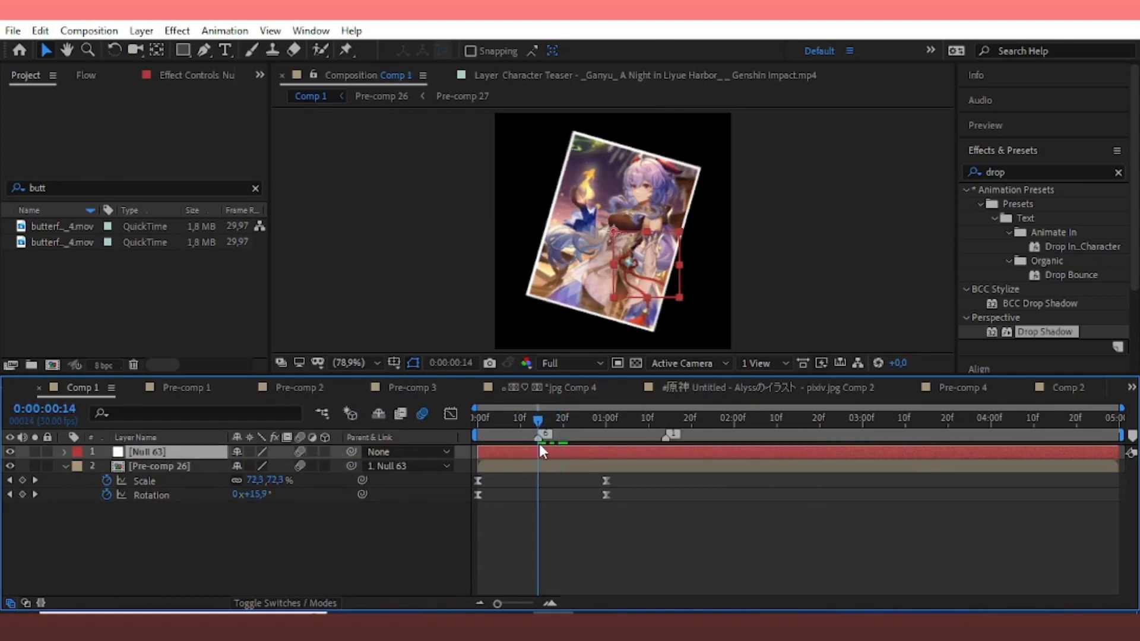
pyautogui.press('s')
pyautogui.click(106, 466)
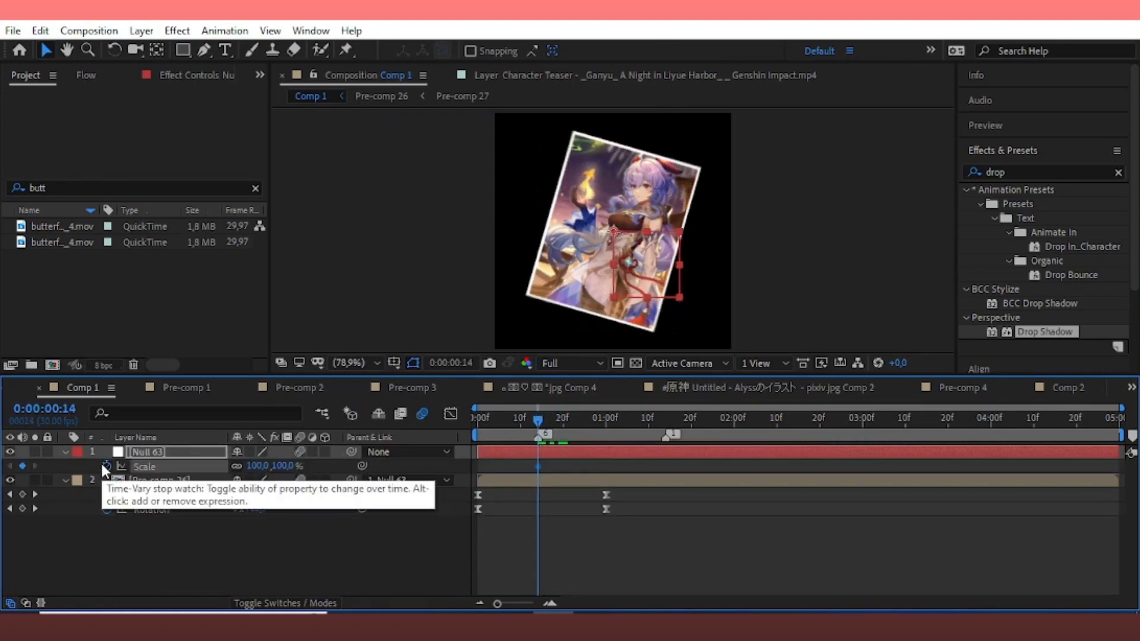
pyautogui.press('u')
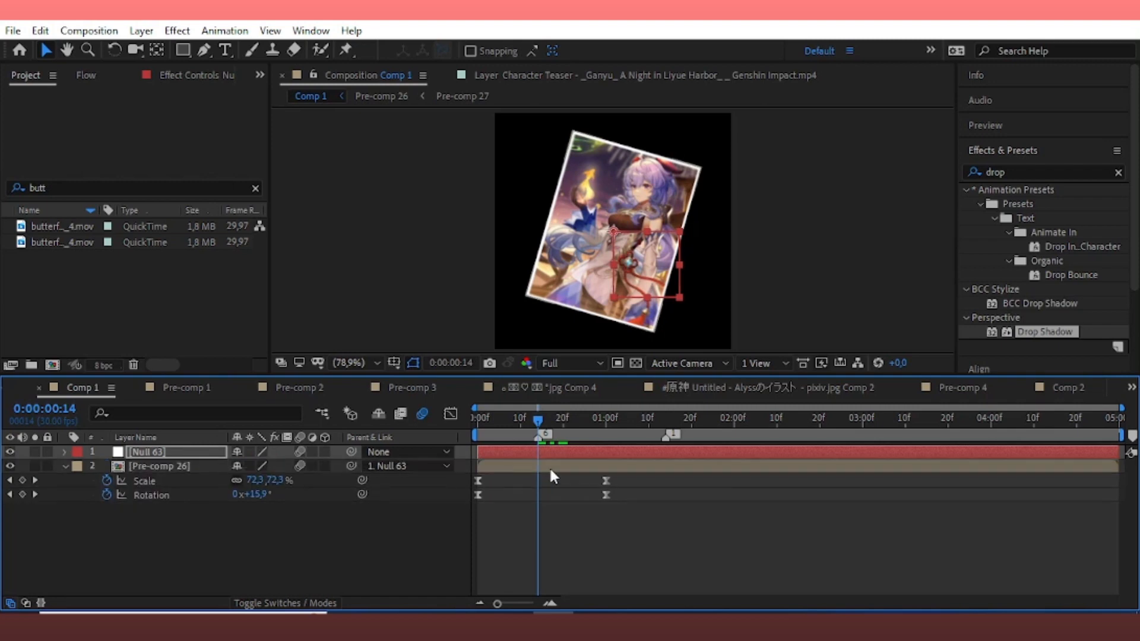
pyautogui.press('u')
# At 0:00:01:14, set the null's Scale to 157% and its Position to 180, 224.
pyautogui.moveTo(623, 437); pyautogui.dragTo(668, 462)
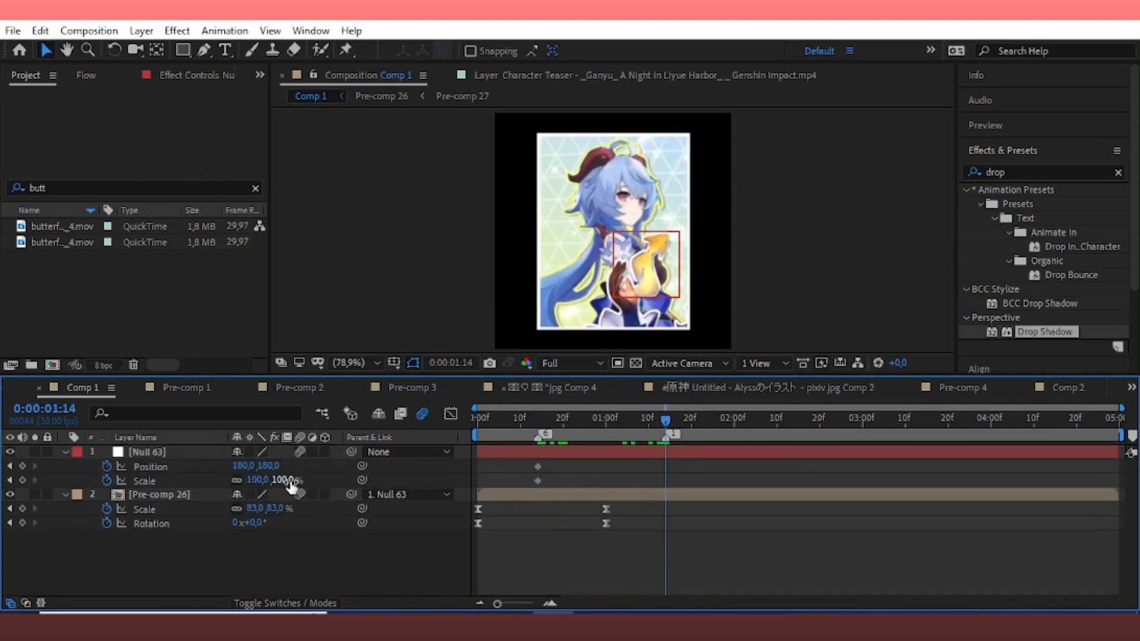
pyautogui.moveTo(285, 480); pyautogui.dragTo(345, 487)
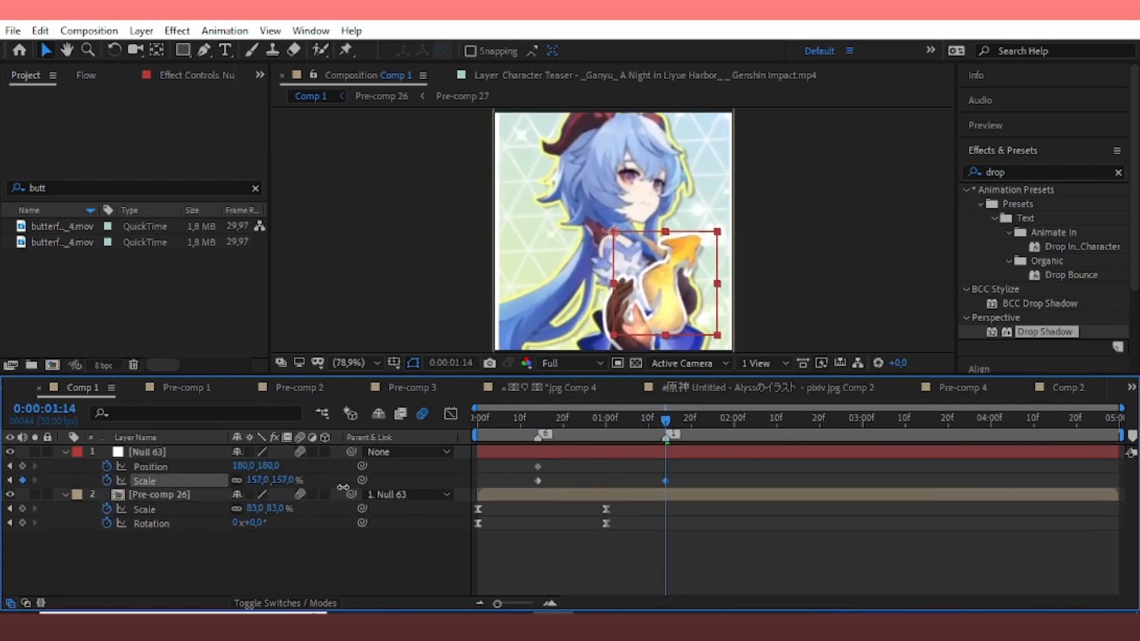
pyautogui.moveTo(268, 466); pyautogui.dragTo(307, 465)
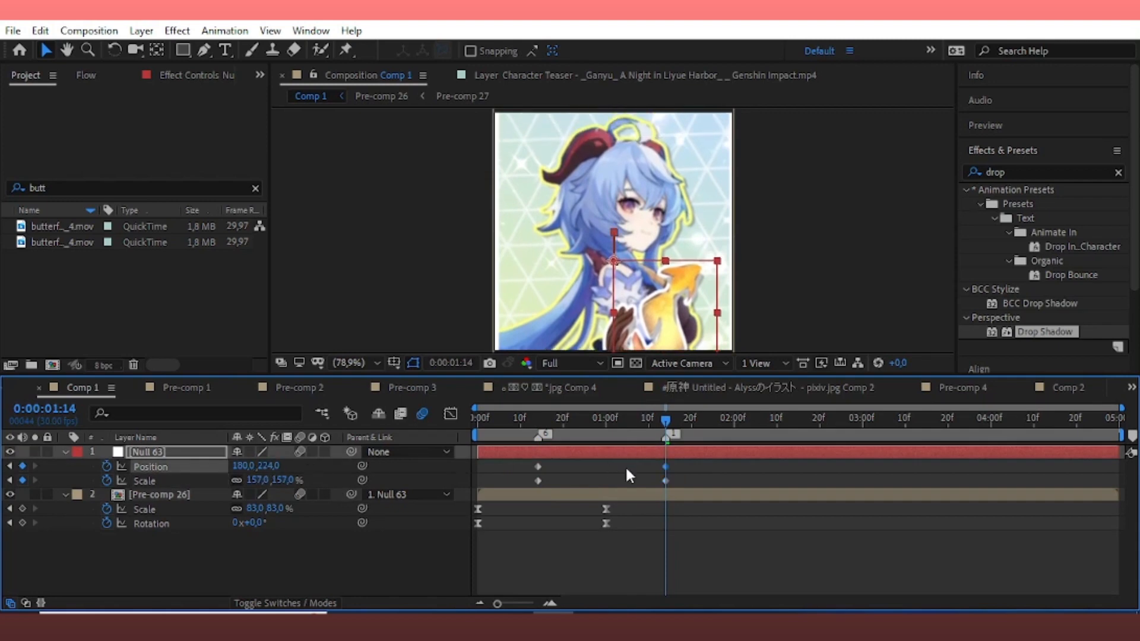
# Easy-ease the null's Position and Scale keyframes, shape their speed curves into a sharp central peak, and preview the result.
pyautogui.moveTo(691, 462); pyautogui.dragTo(490, 486)
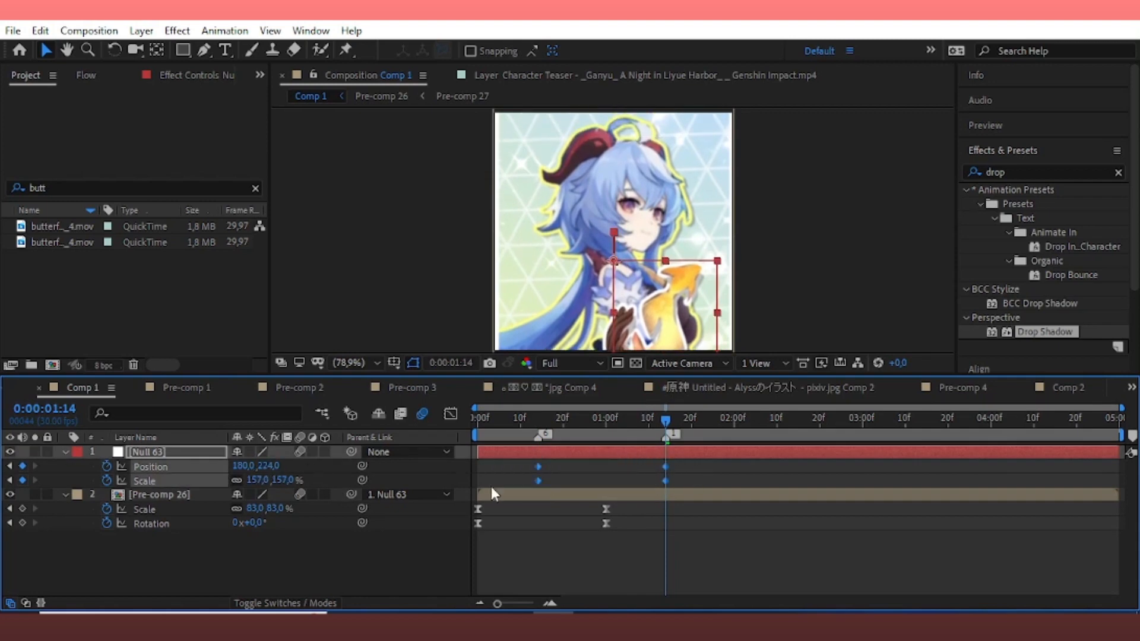
pyautogui.press('F9')
pyautogui.moveTo(530, 576); pyautogui.dragTo(616, 562)
pyautogui.moveTo(601, 421); pyautogui.dragTo(461, 475)
pyautogui.press('space')
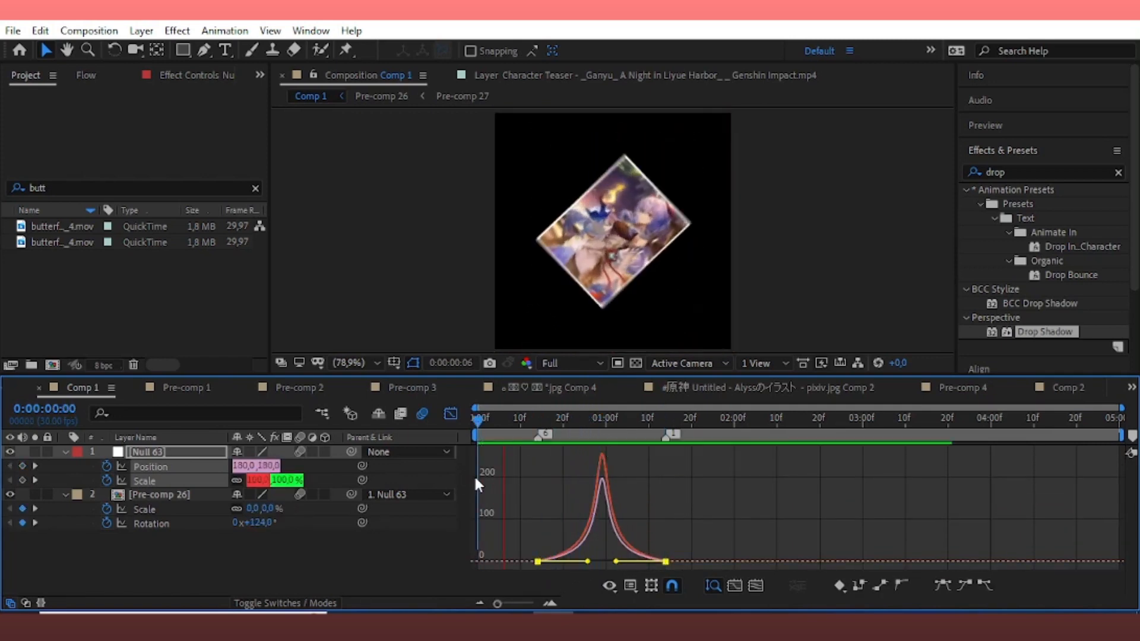
pyautogui.press('space')
pyautogui.click(451, 414)
# Add a 360 by 360 px medium green solid above the null, with the playhead at 0:00:00:14.
pyautogui.moveTo(552, 421); pyautogui.dragTo(538, 421)
pyautogui.click(416, 555)
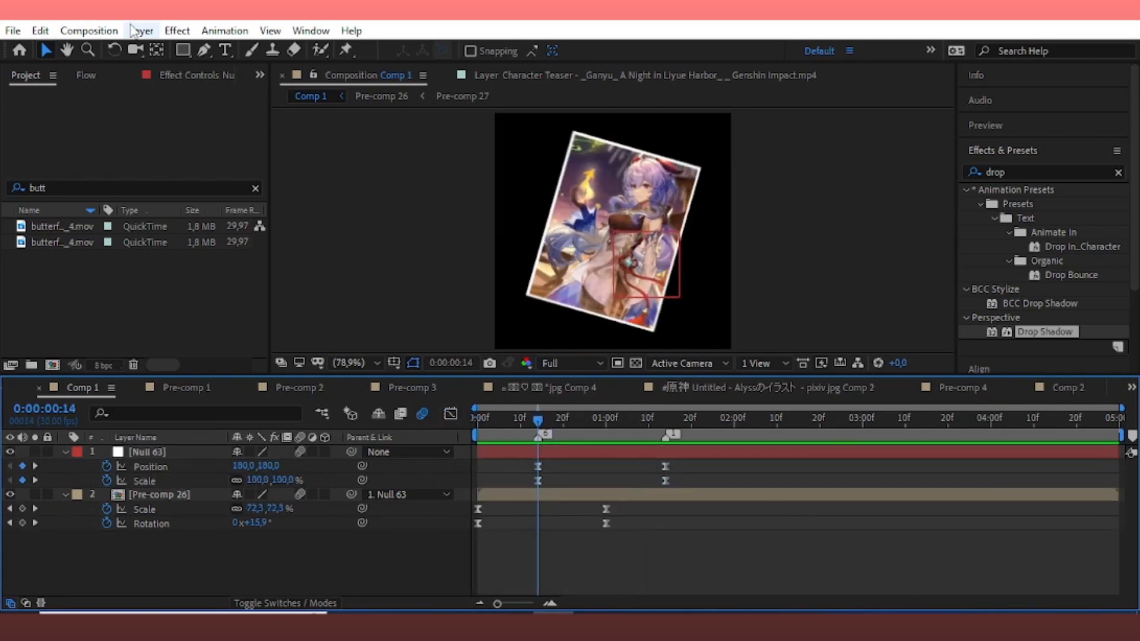
pyautogui.click(141, 31)
pyautogui.moveTo(156, 50)
pyautogui.click(416, 67)
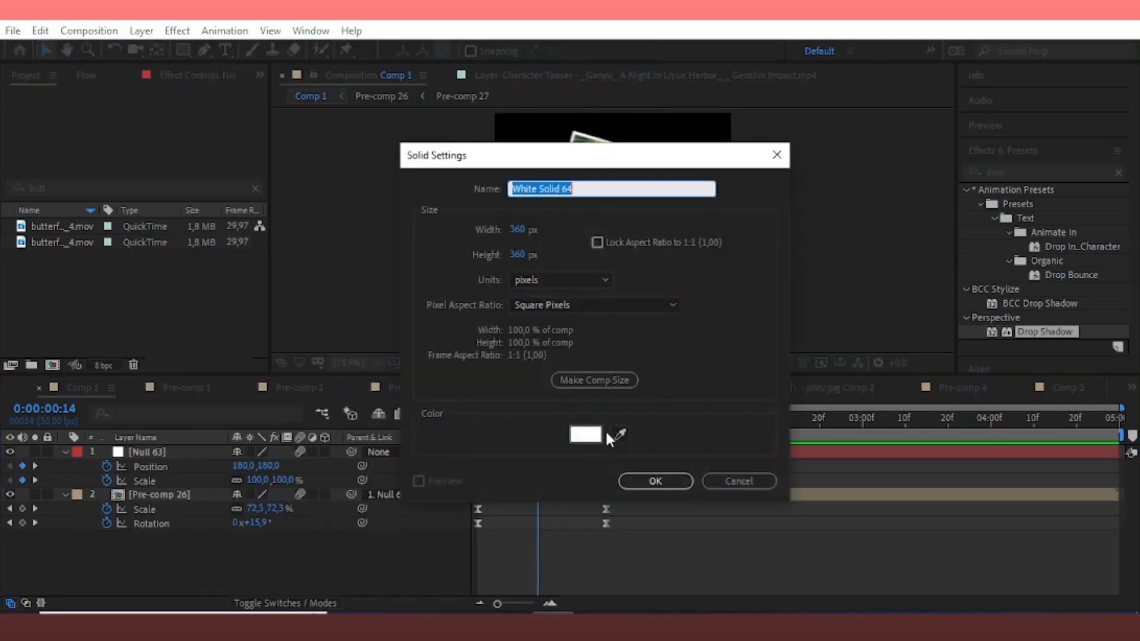
pyautogui.click(579, 433)
pyautogui.click(418, 222)
pyautogui.click(380, 459)
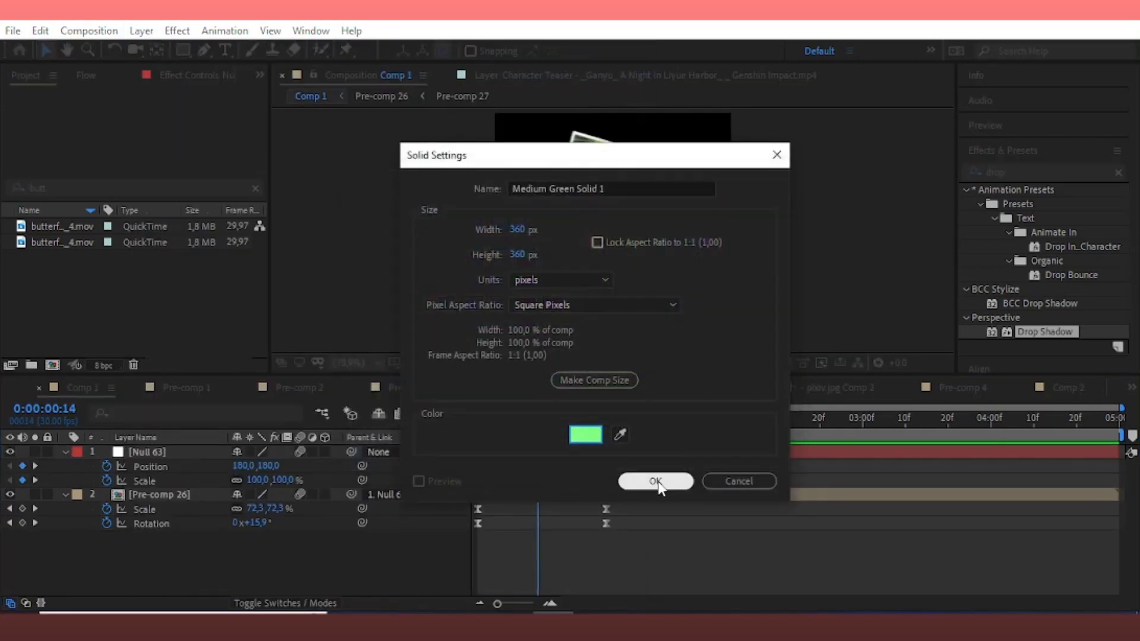
pyautogui.click(656, 481)
# Add a 360 by 360 px medium yellow solid above the green one and save the project.
pyautogui.click(142, 31)
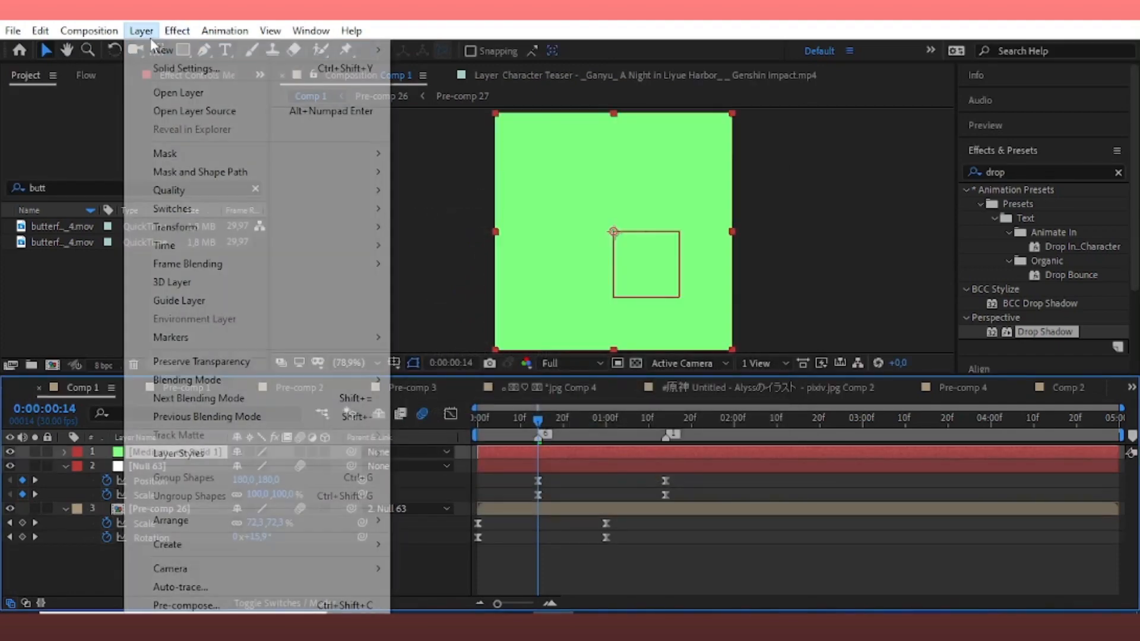
pyautogui.moveTo(155, 51)
pyautogui.click(419, 70)
pyautogui.click(583, 438)
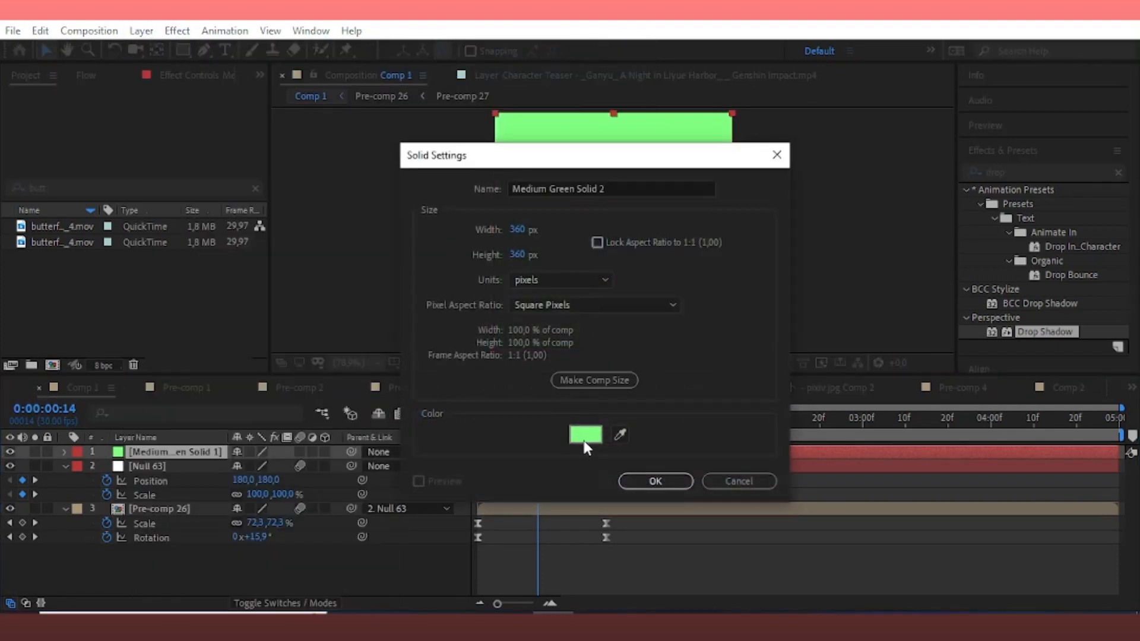
pyautogui.click(387, 220)
pyautogui.click(382, 460)
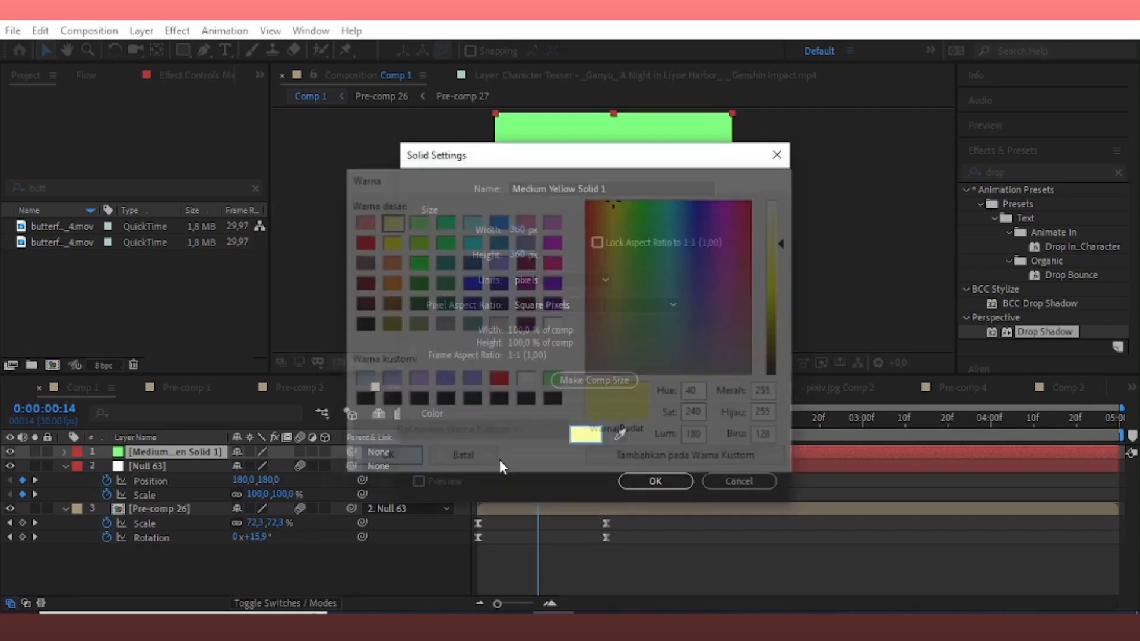
pyautogui.click(655, 480)
pyautogui.click(471, 307)
pyautogui.hotkey('ctrl', 's')
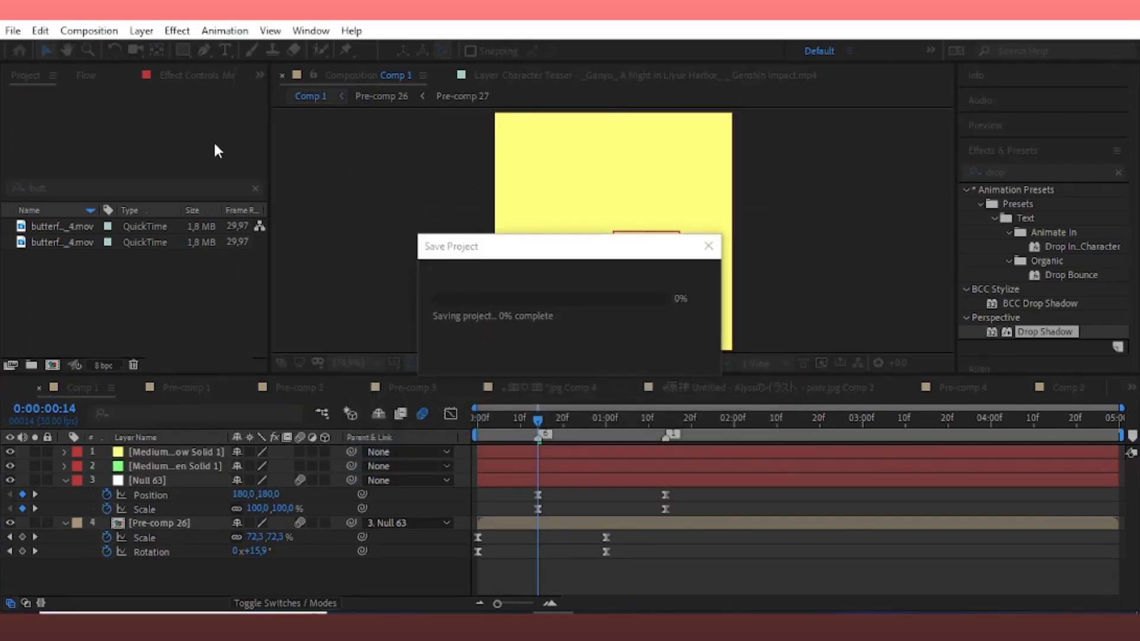
# Search the project files for "emo" and add both emoji smiley images to Comp 1 above the solids.
pyautogui.click(259, 75)
pyautogui.click(261, 125)
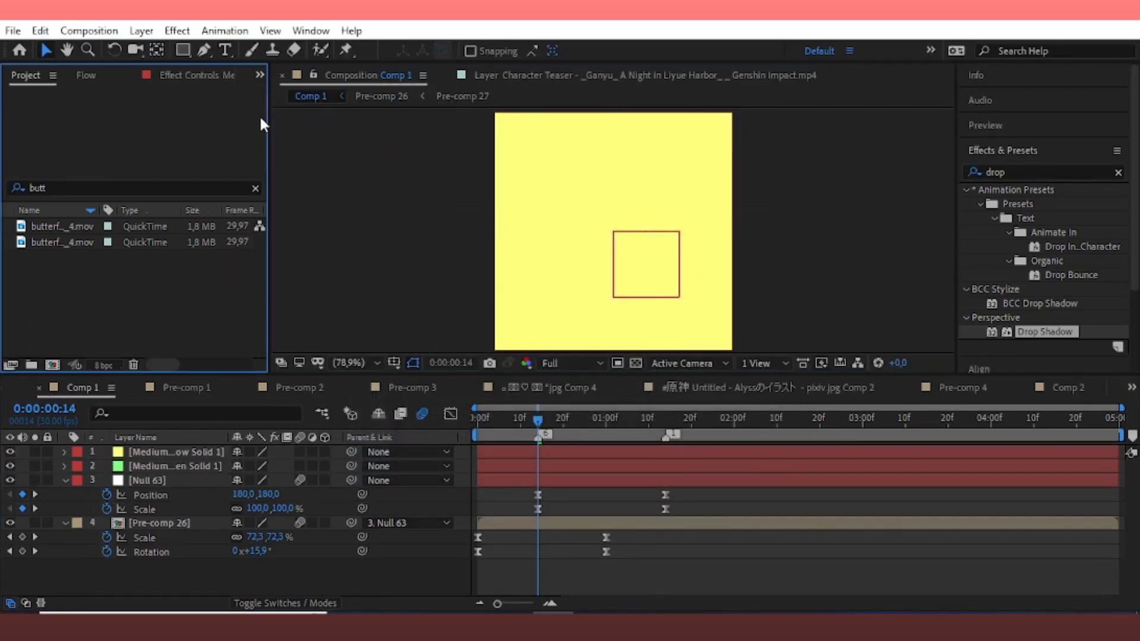
pyautogui.click(259, 75)
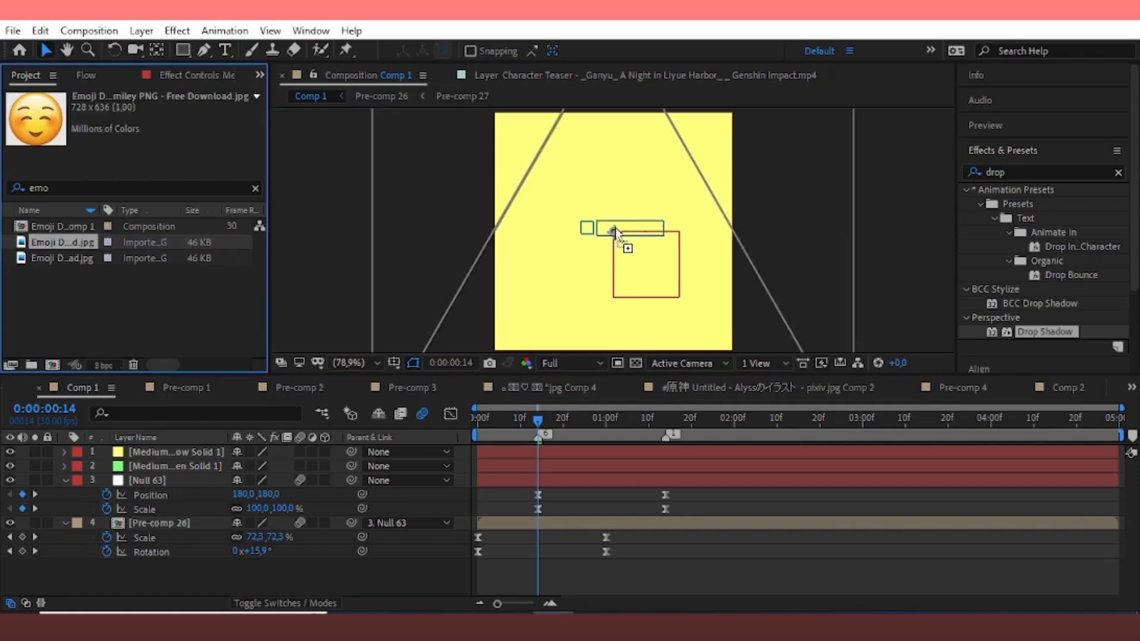
pyautogui.moveTo(594, 232); pyautogui.dragTo(613, 233)
pyautogui.moveTo(88, 263); pyautogui.dragTo(109, 472)
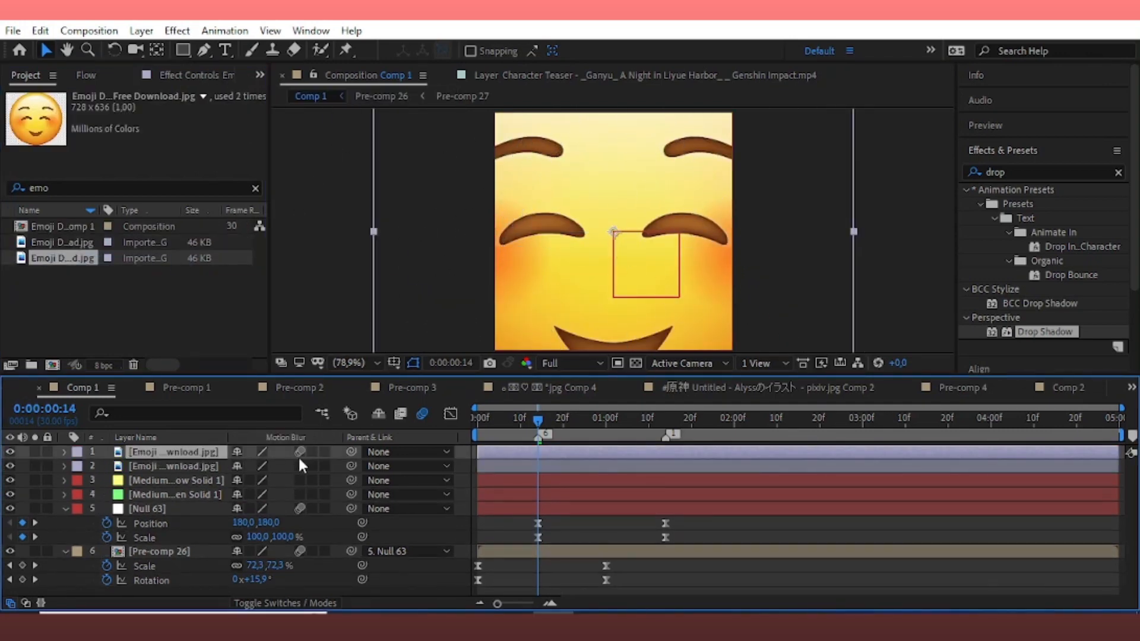
# Enable motion blur and 3D on both emoji layers and both solids, checking them in Custom View 1 before returning to Active Camera.
pyautogui.moveTo(300, 465); pyautogui.dragTo(303, 494)
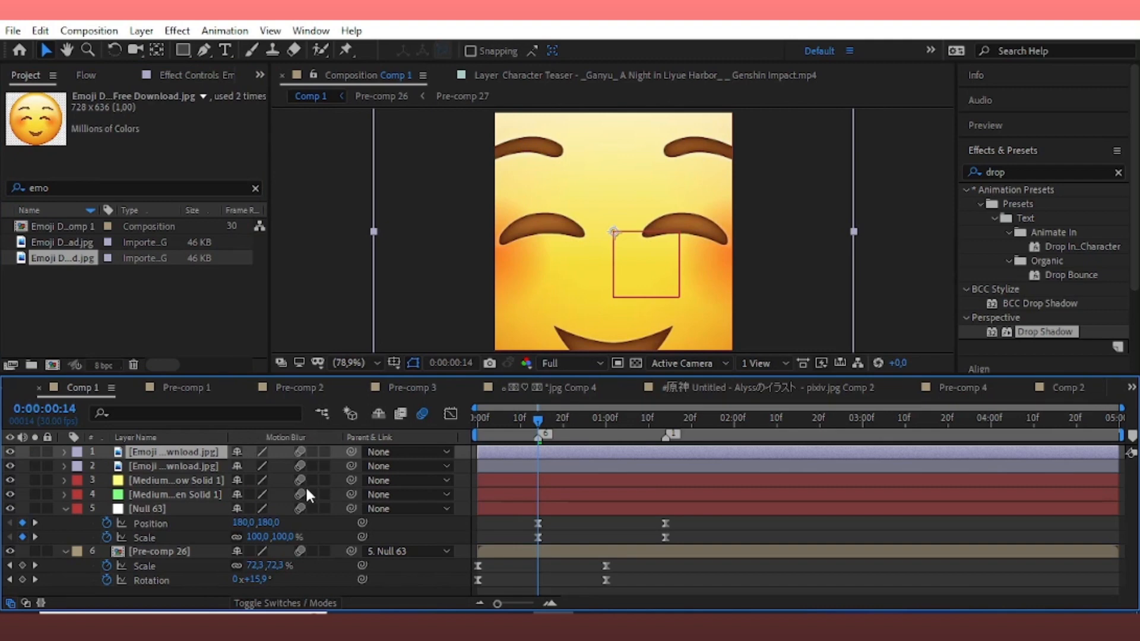
pyautogui.click(686, 363)
pyautogui.click(708, 509)
pyautogui.moveTo(325, 452); pyautogui.dragTo(329, 496)
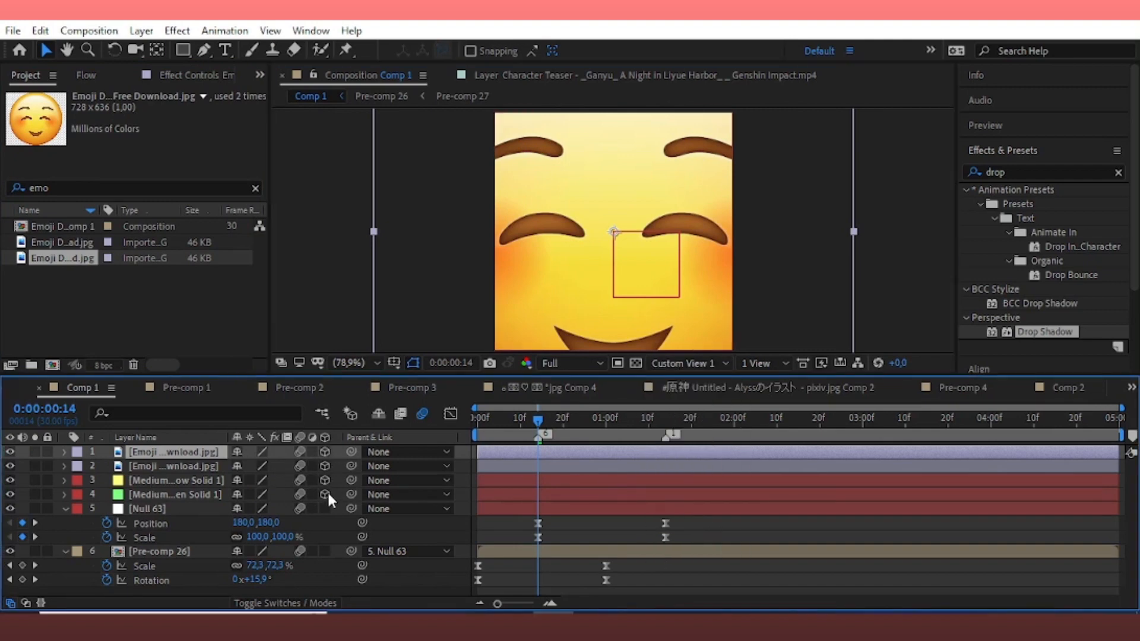
pyautogui.press('c')
pyautogui.moveTo(589, 222); pyautogui.dragTo(690, 202)
pyautogui.click(695, 364)
pyautogui.click(693, 377)
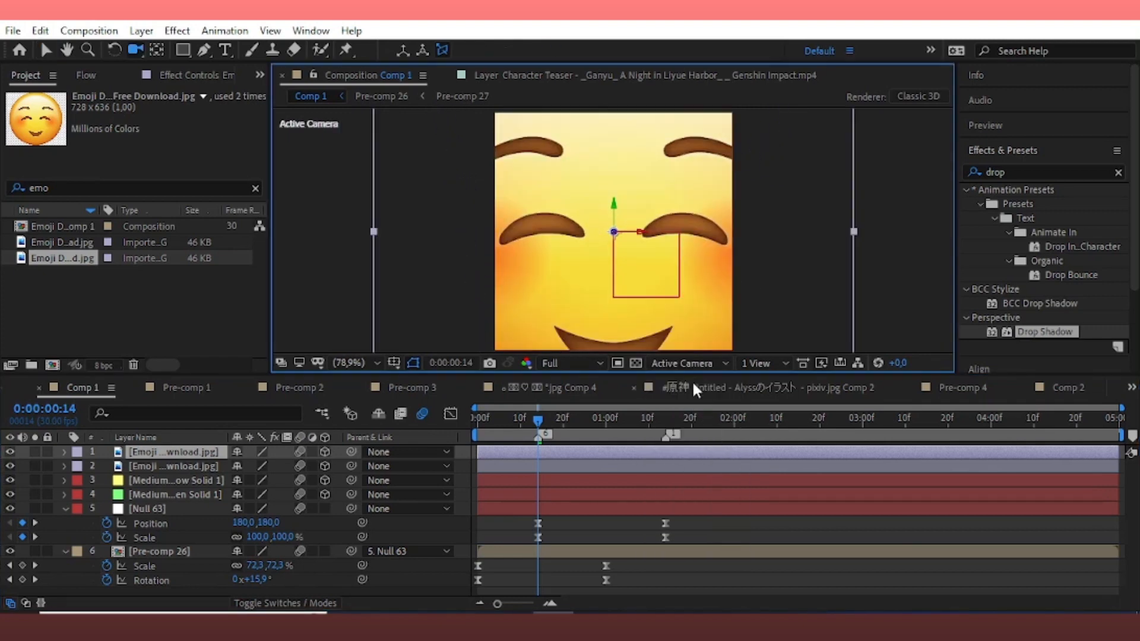
# Scale both emoji layers down to 58%.
pyautogui.press('v')
pyautogui.moveTo(102, 454); pyautogui.dragTo(121, 471)
pyautogui.press('s')
pyautogui.moveTo(318, 494); pyautogui.dragTo(301, 494)
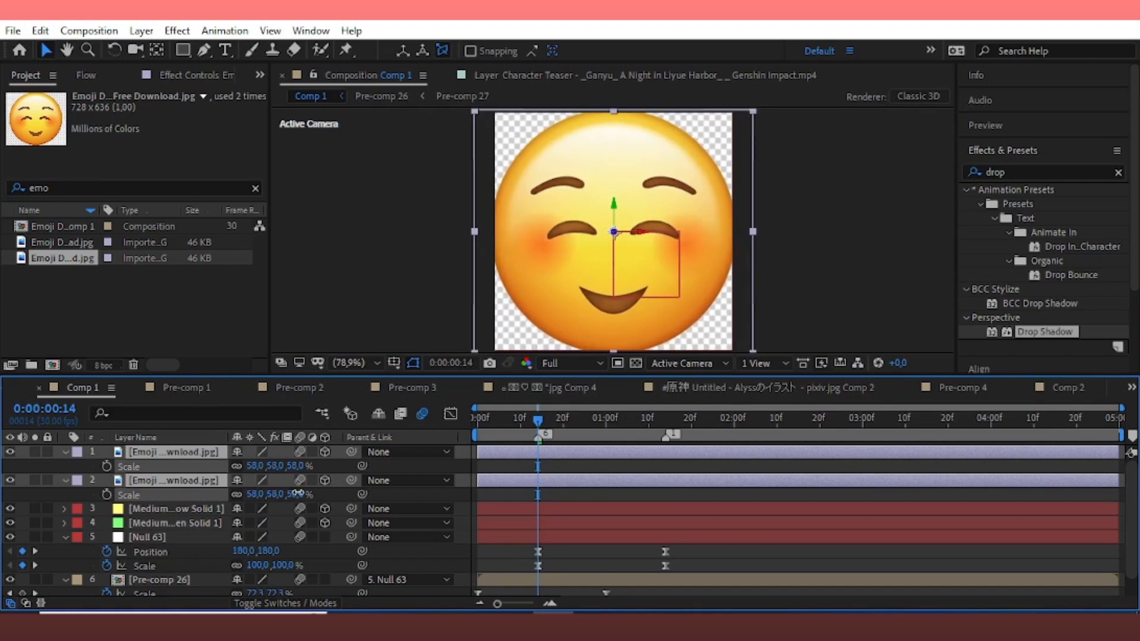
# Scale the upper emoji layer down to 51% and delete the other emoji layer beneath it.
pyautogui.click(865, 267)
pyautogui.click(177, 455)
pyautogui.press('s')
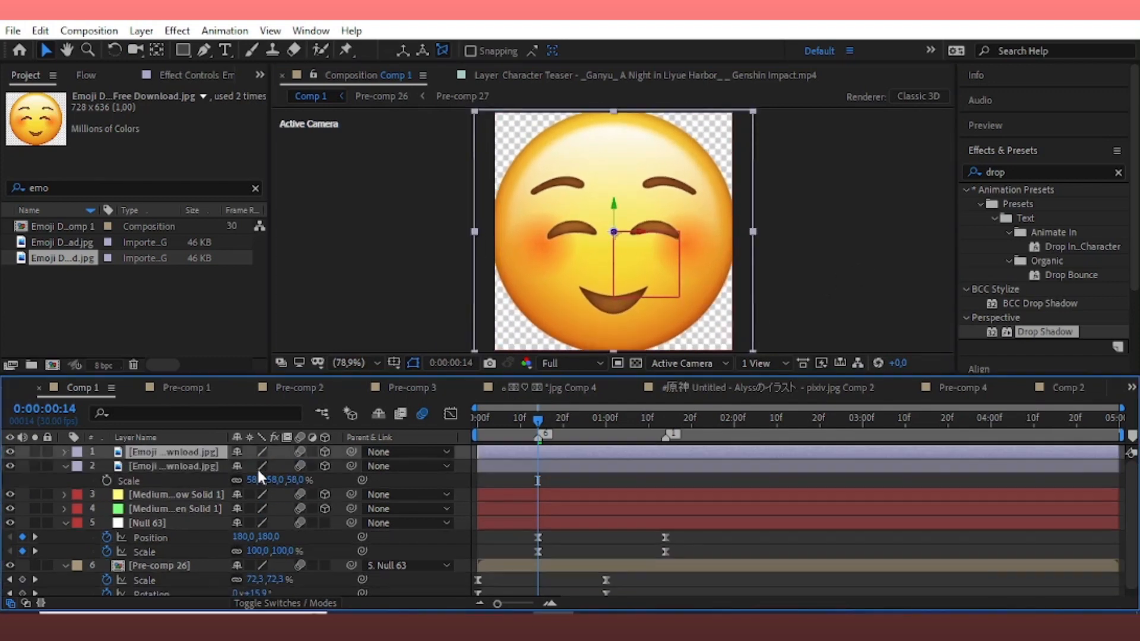
pyautogui.press('s')
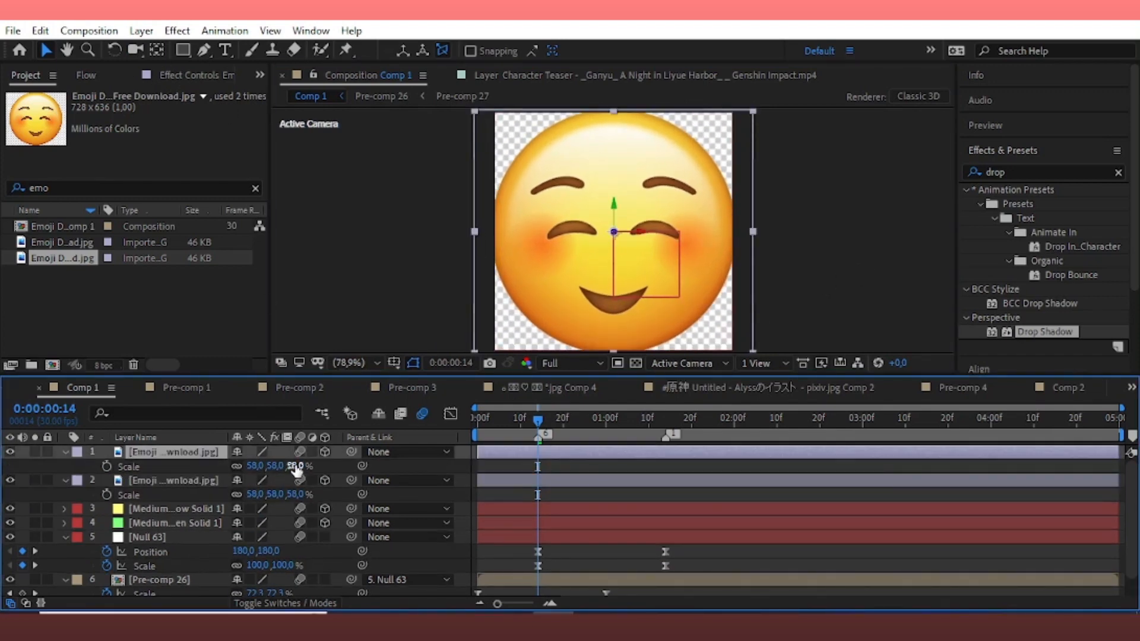
pyautogui.moveTo(296, 467); pyautogui.dragTo(293, 468)
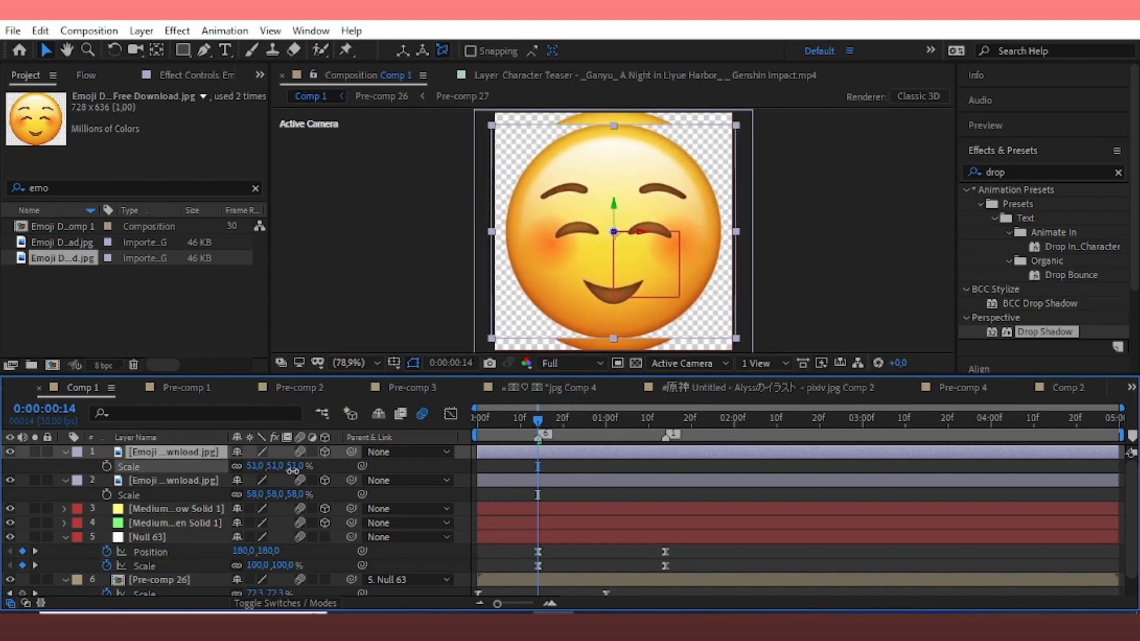
pyautogui.click(516, 482)
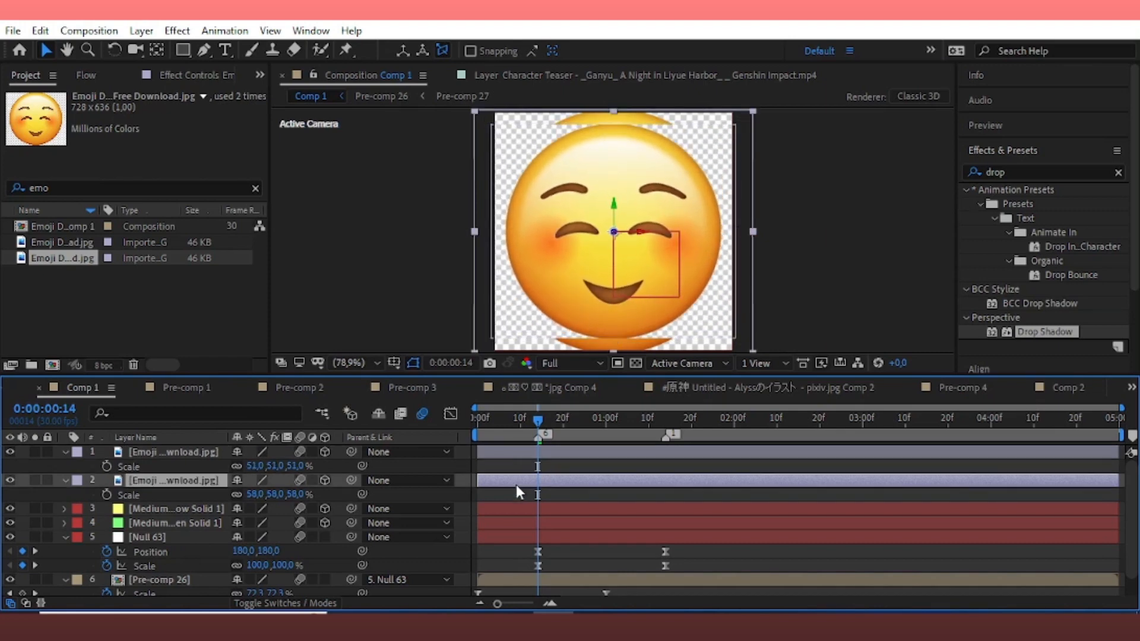
pyautogui.press('Delete')
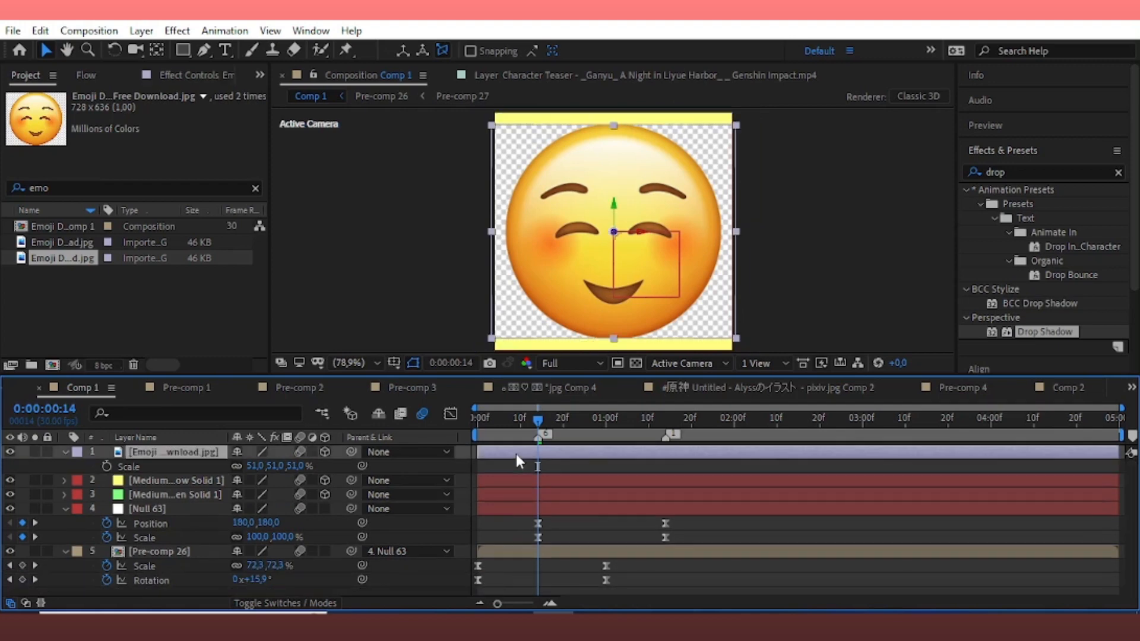
# Draw an elliptical mask around the emoji face and adjust its side point to fit the face's edge.
pyautogui.click(181, 51)
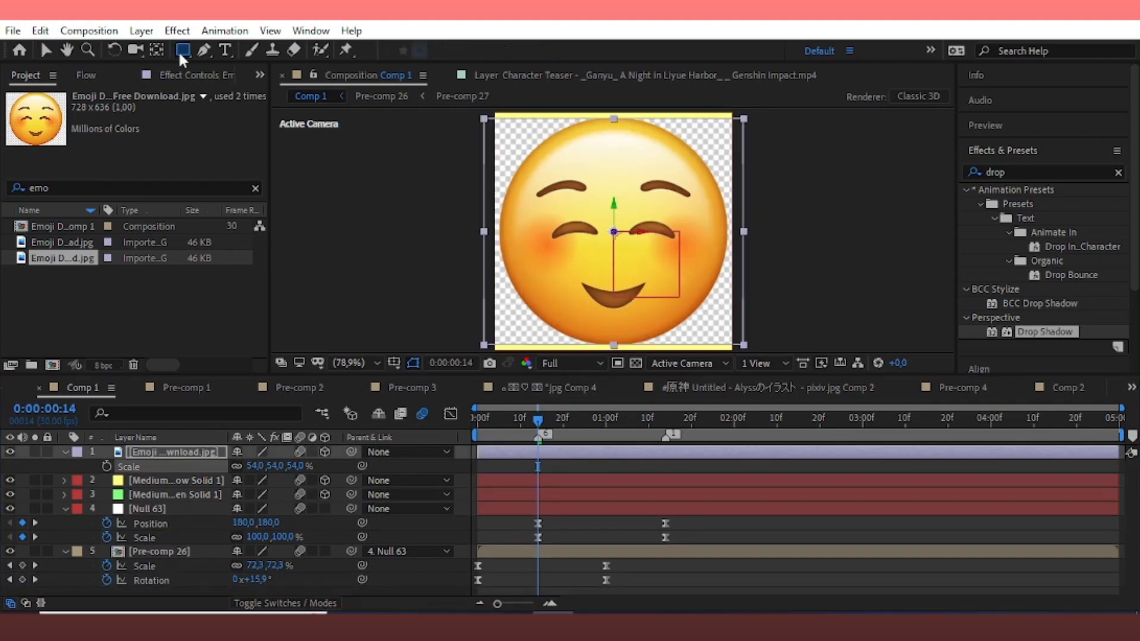
pyautogui.click(253, 88)
pyautogui.moveTo(496, 114); pyautogui.dragTo(729, 344)
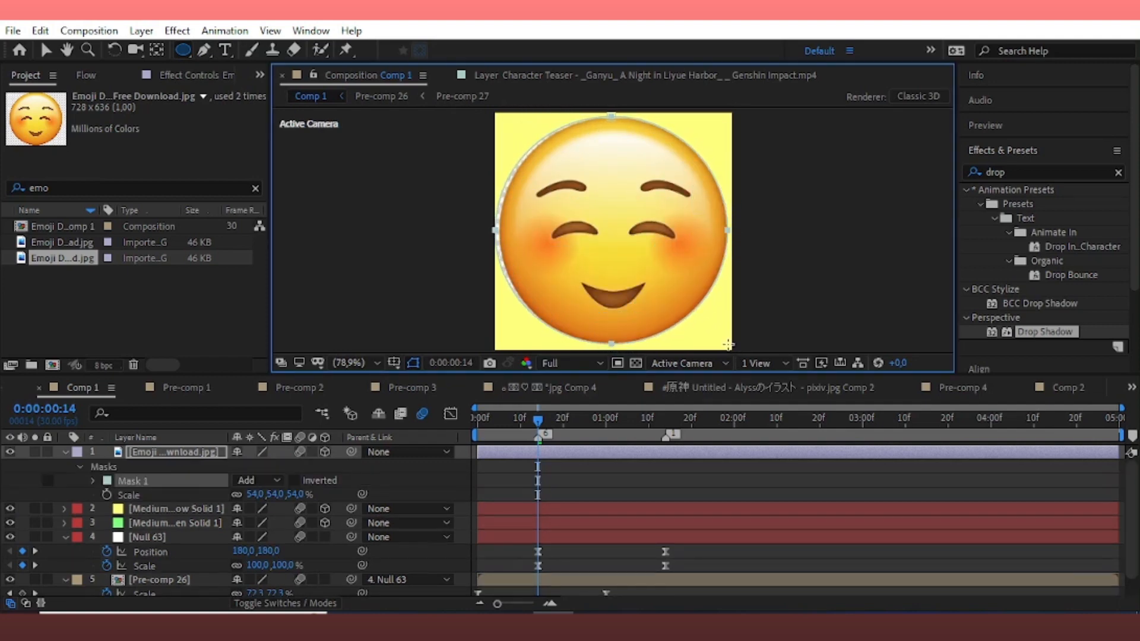
pyautogui.press('v')
pyautogui.click(156, 454)
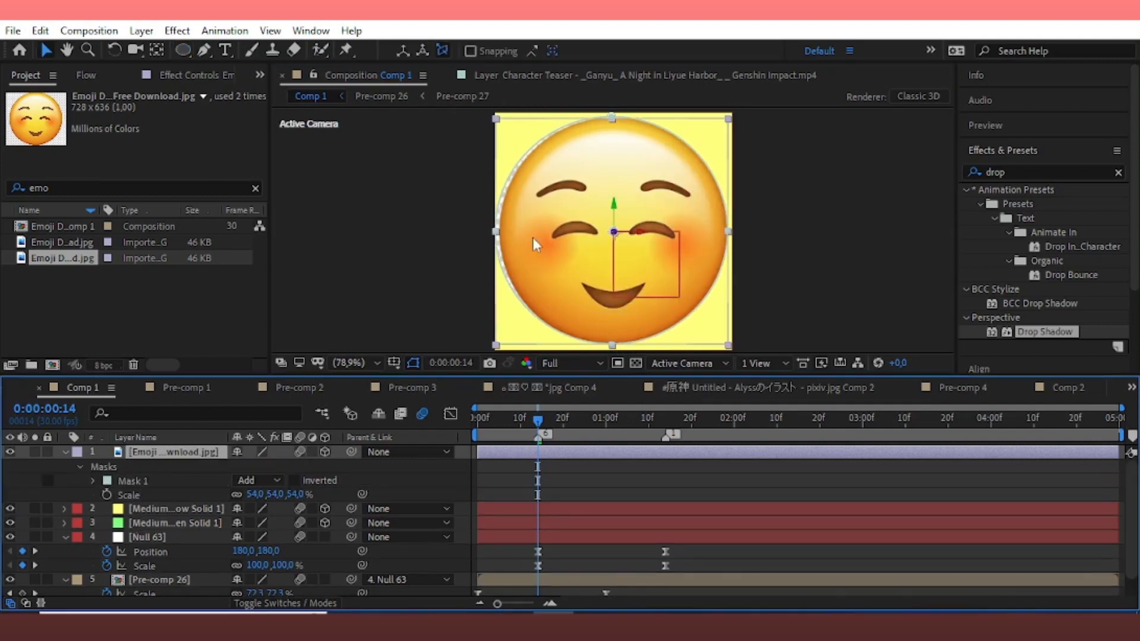
pyautogui.moveTo(495, 231); pyautogui.dragTo(499, 230)
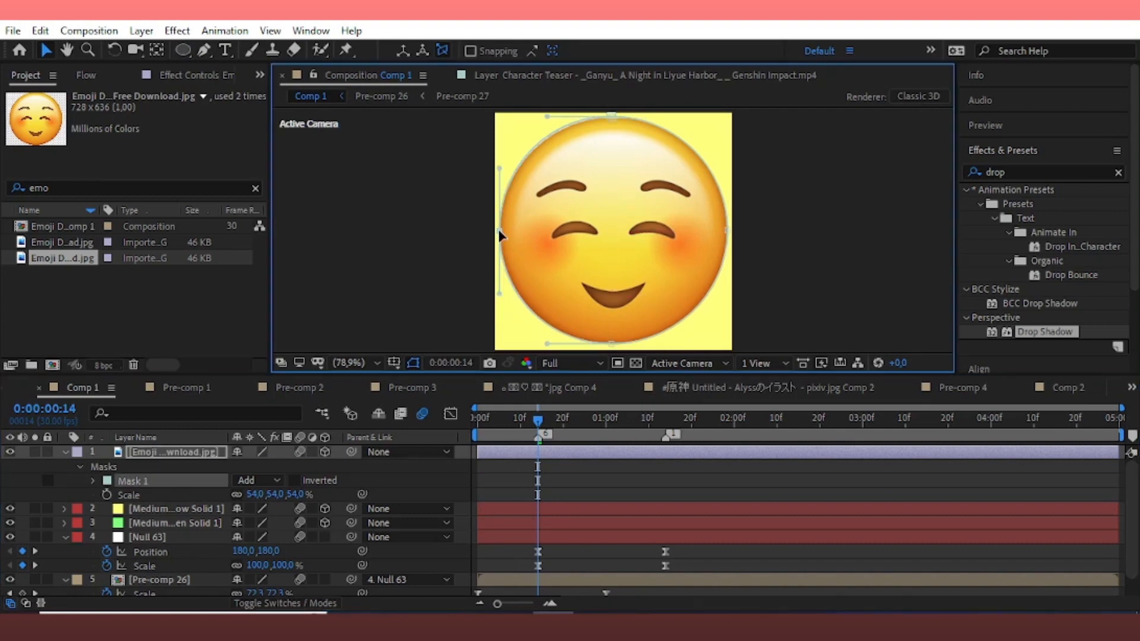
pyautogui.click(752, 252)
# Clear the project search, add the heart emoji PNG to Comp 1 as the top layer, and scale it to 30%.
pyautogui.click(76, 183)
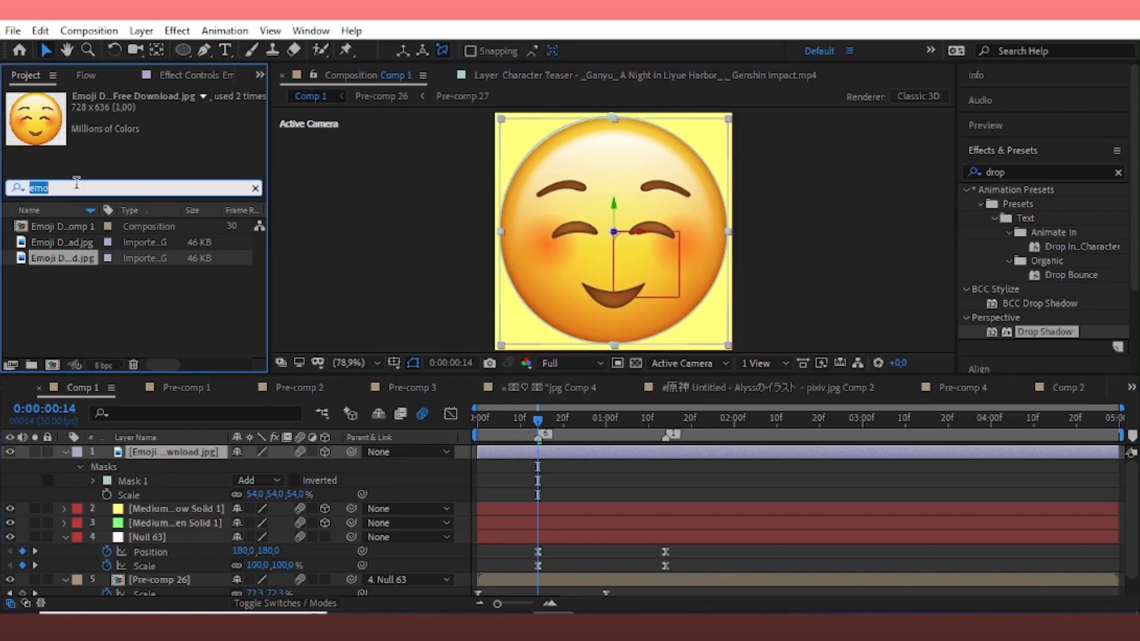
pyautogui.moveTo(63, 322); pyautogui.dragTo(614, 241)
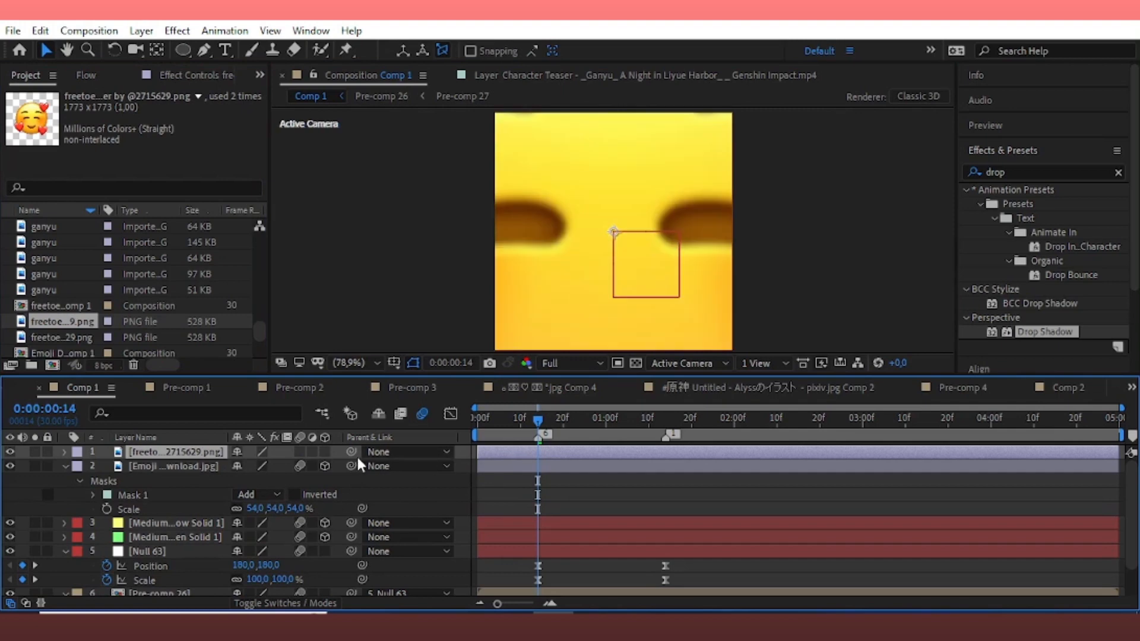
pyautogui.press('s')
pyautogui.moveTo(278, 468); pyautogui.dragTo(270, 509)
# Pre-compose the heart emoji layer and the masked smiley layer, each into its own composition.
pyautogui.rightClick(610, 475)
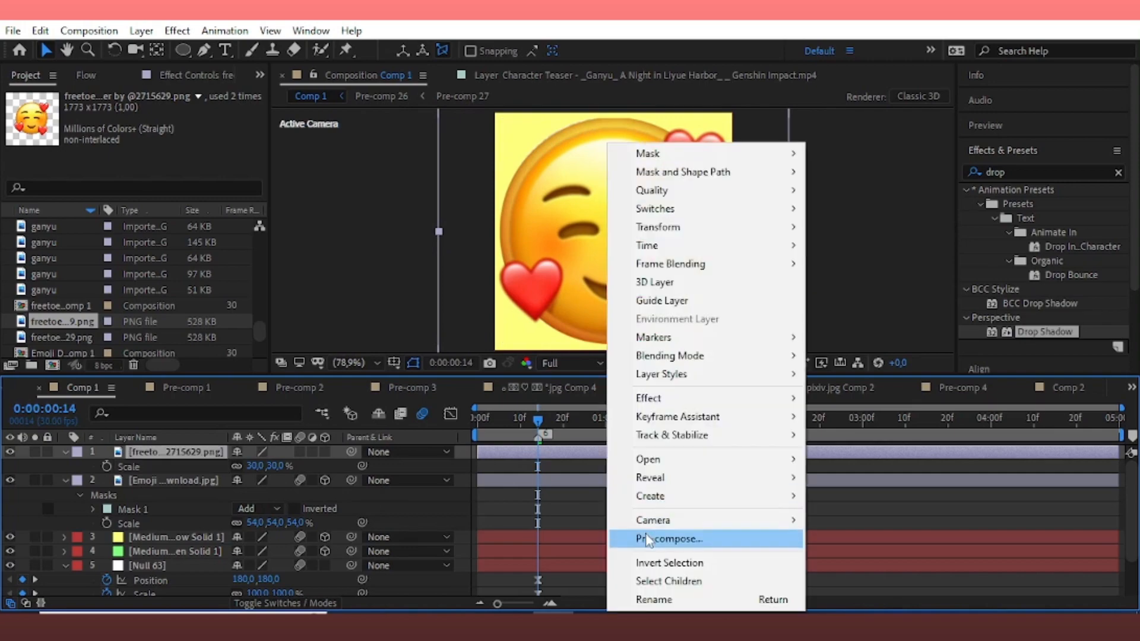
pyautogui.click(712, 537)
pyautogui.click(611, 410)
pyautogui.click(554, 467)
pyautogui.rightClick(554, 469)
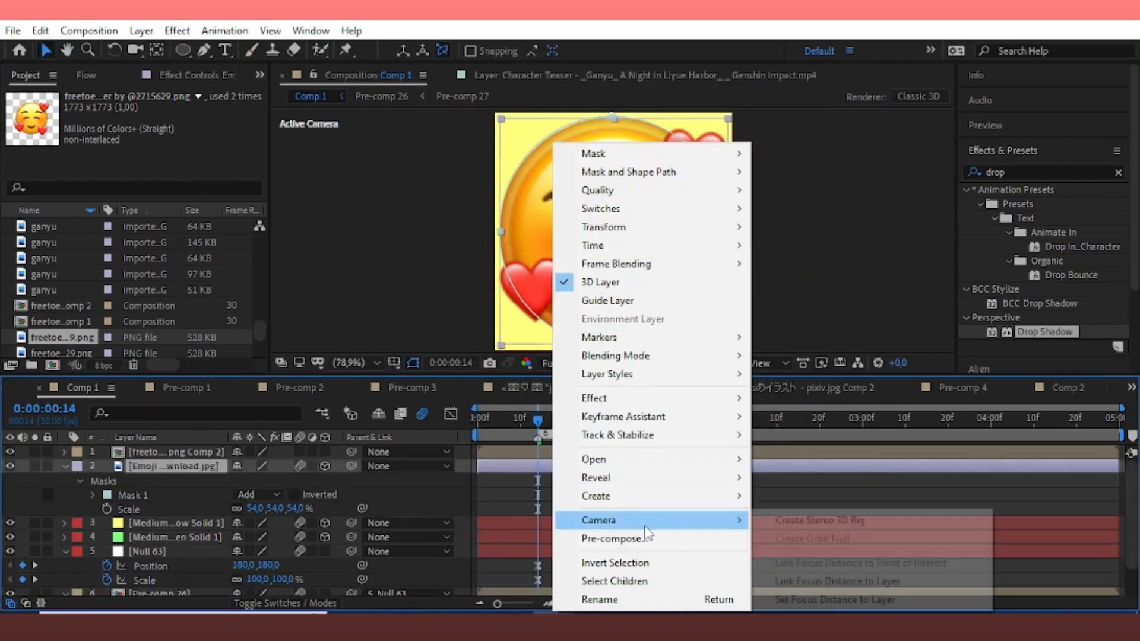
pyautogui.click(641, 537)
pyautogui.click(641, 407)
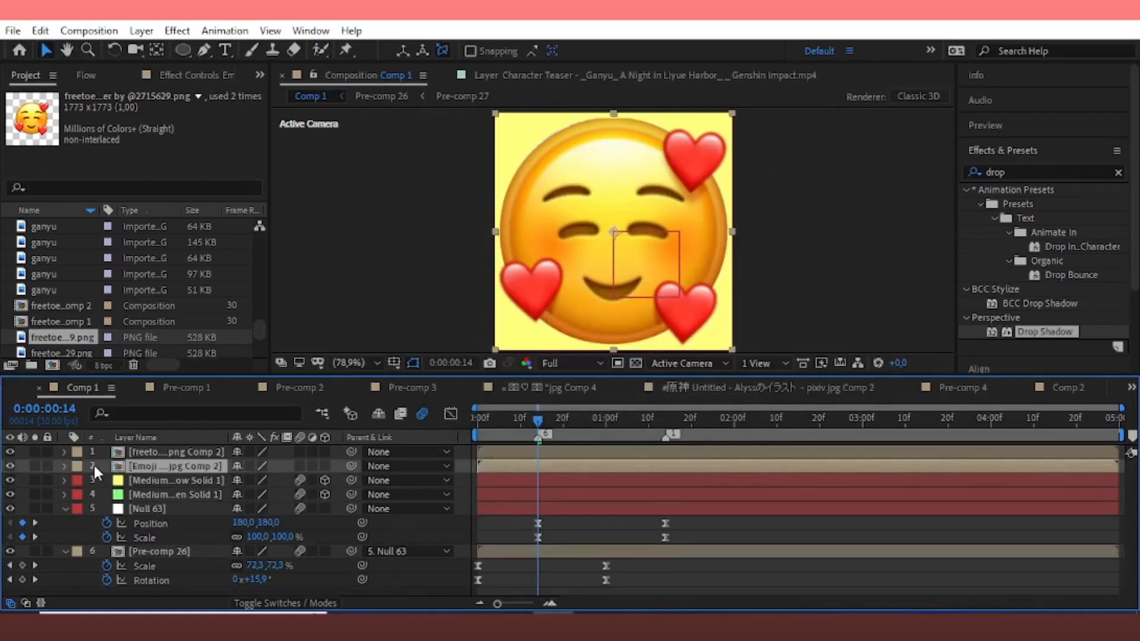
# Working in Custom View 1 at 0:00:01:14, make both emoji pre-comps 3D and reveal their Position properties.
pyautogui.click(142, 30)
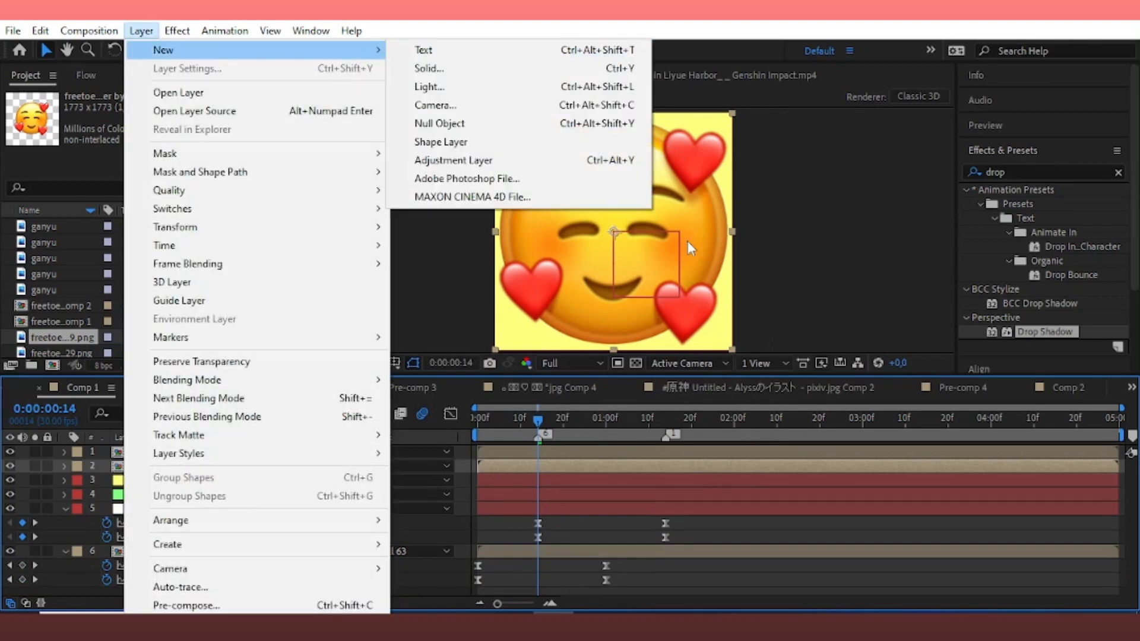
pyautogui.click(796, 325)
pyautogui.click(692, 363)
pyautogui.click(697, 517)
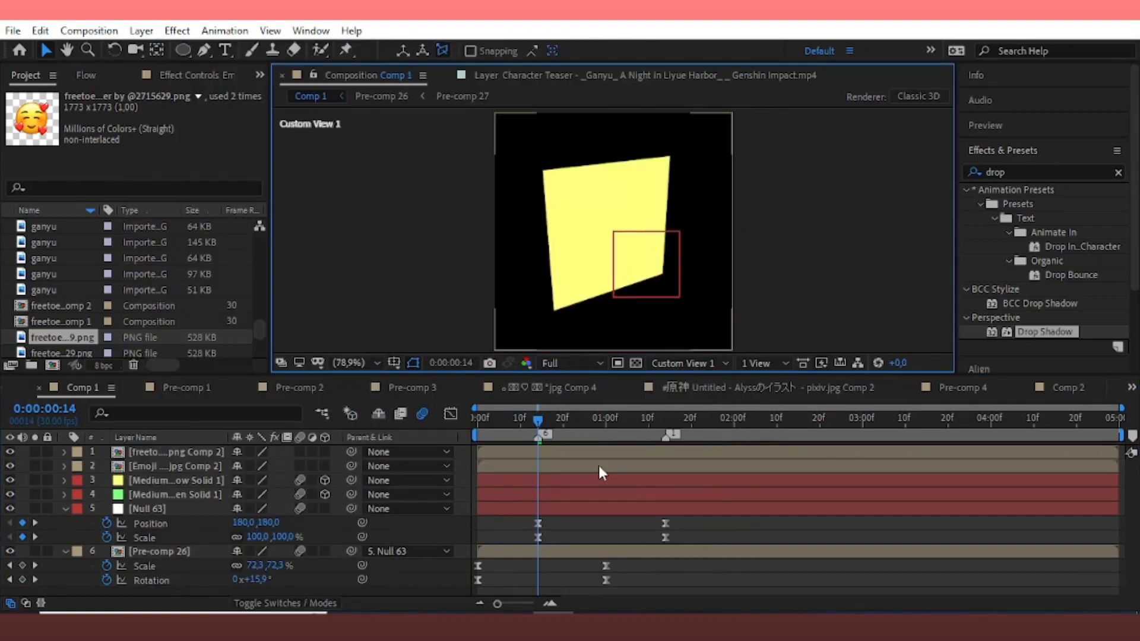
pyautogui.moveTo(635, 433); pyautogui.dragTo(665, 438)
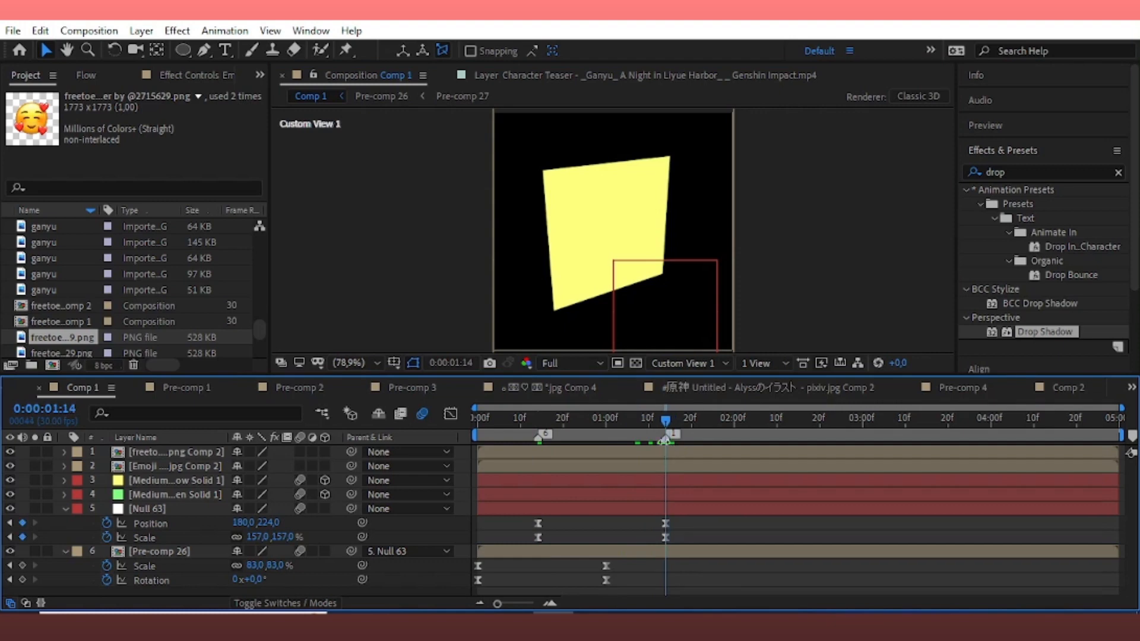
pyautogui.moveTo(107, 454); pyautogui.dragTo(123, 466)
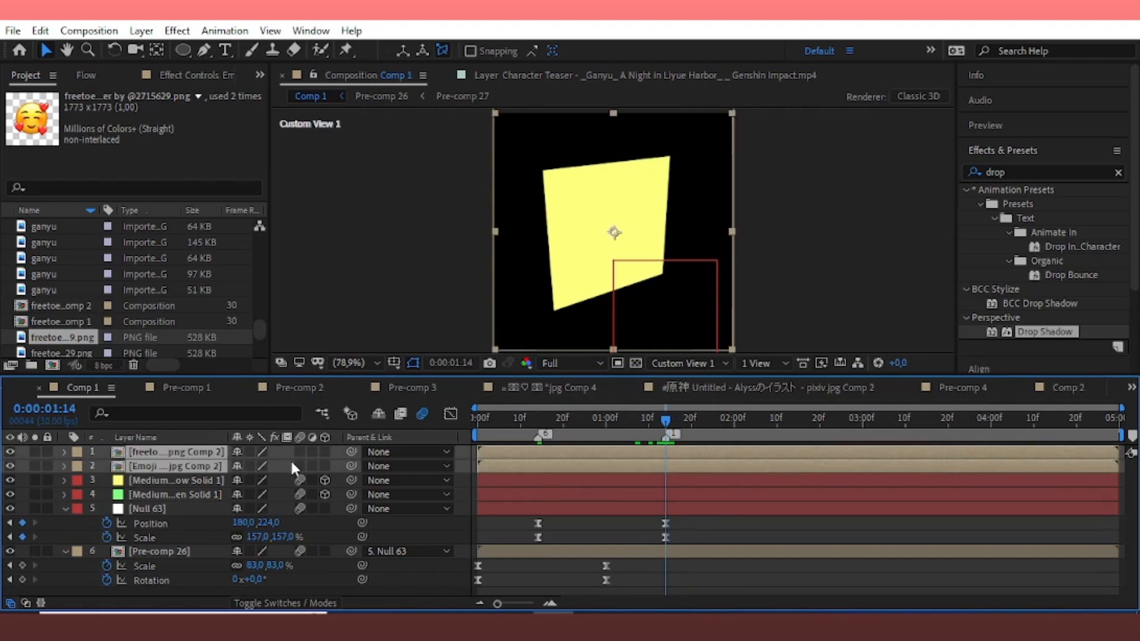
pyautogui.click(325, 452)
pyautogui.press('p')
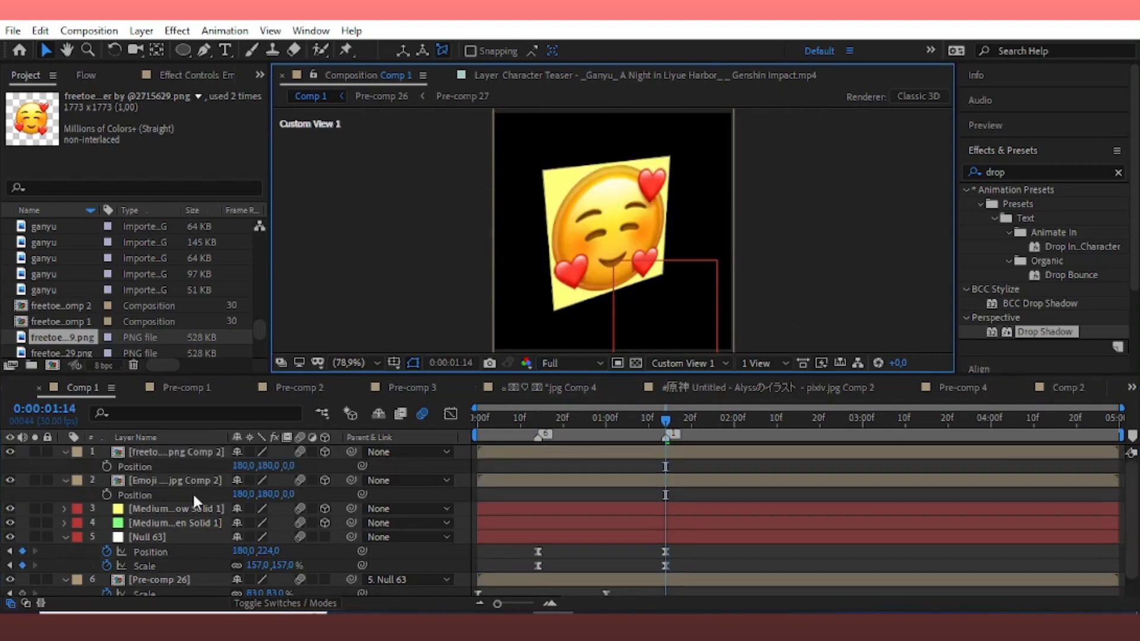
# Set the Z position to 180 for the heart emoji pre-comp and -180 for the smiley pre-comp.
pyautogui.click(289, 465)
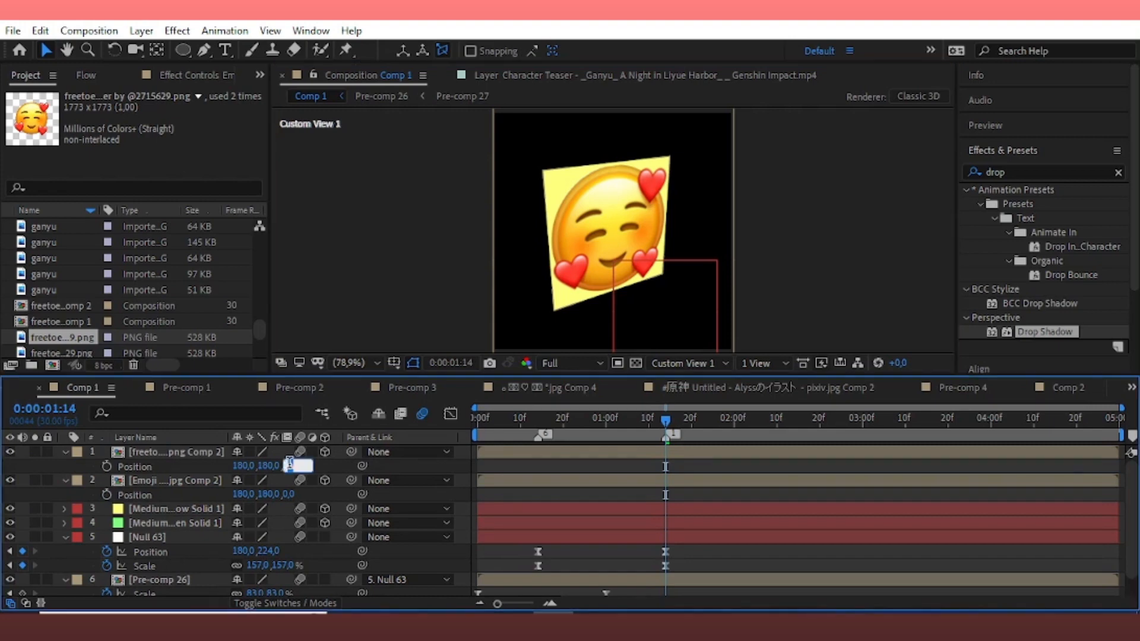
pyautogui.write('180')
pyautogui.press('Return')
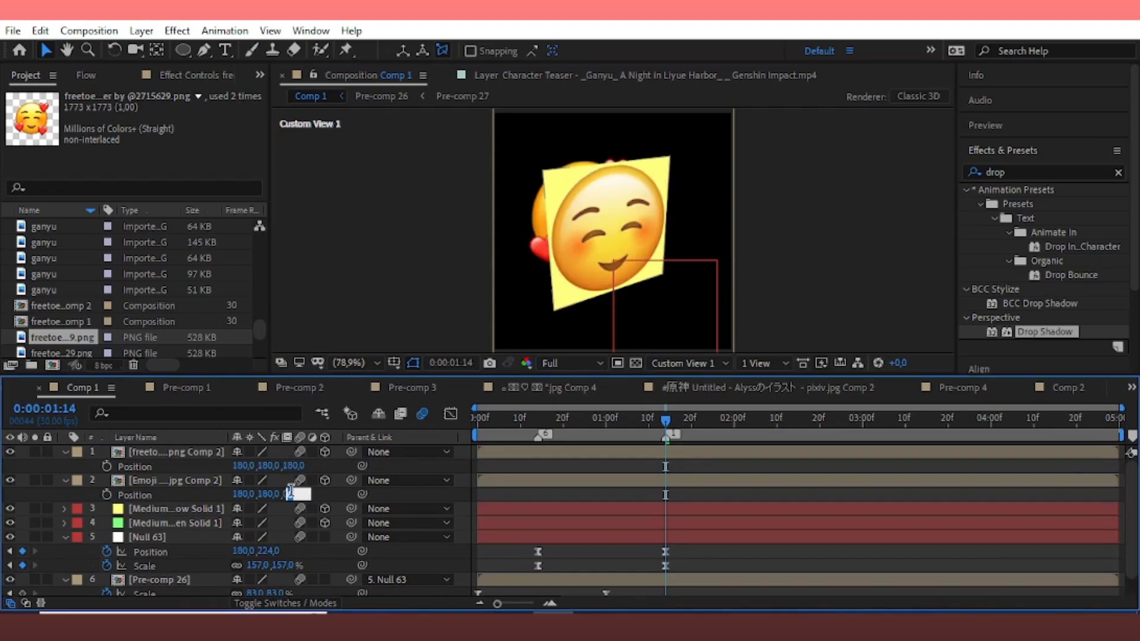
pyautogui.click(291, 493)
pyautogui.write('-180')
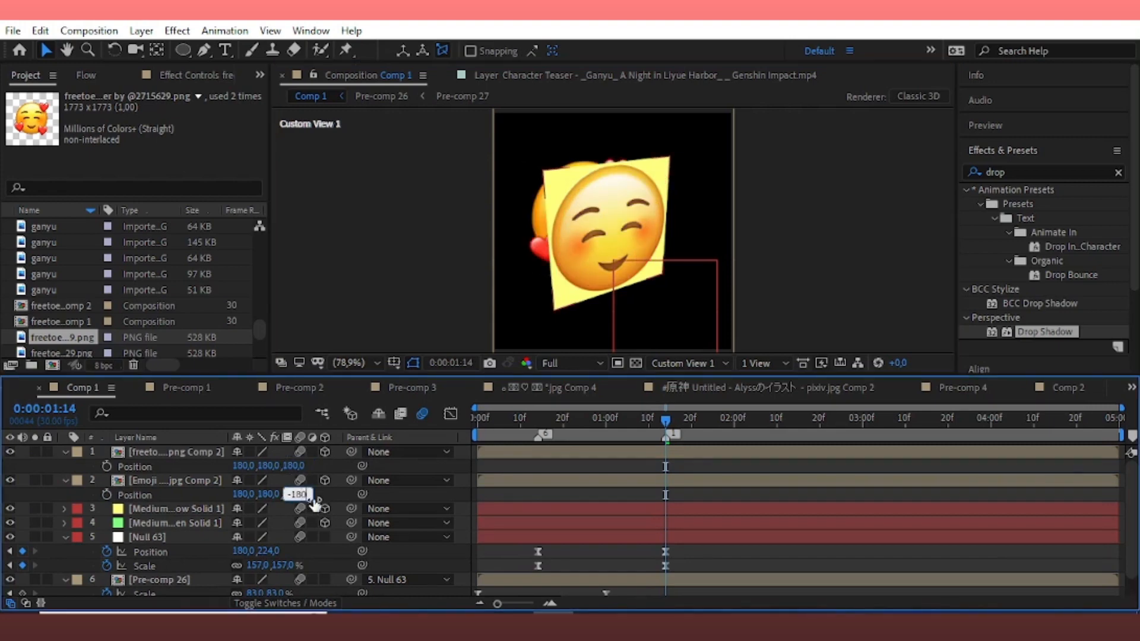
pyautogui.press('Return')
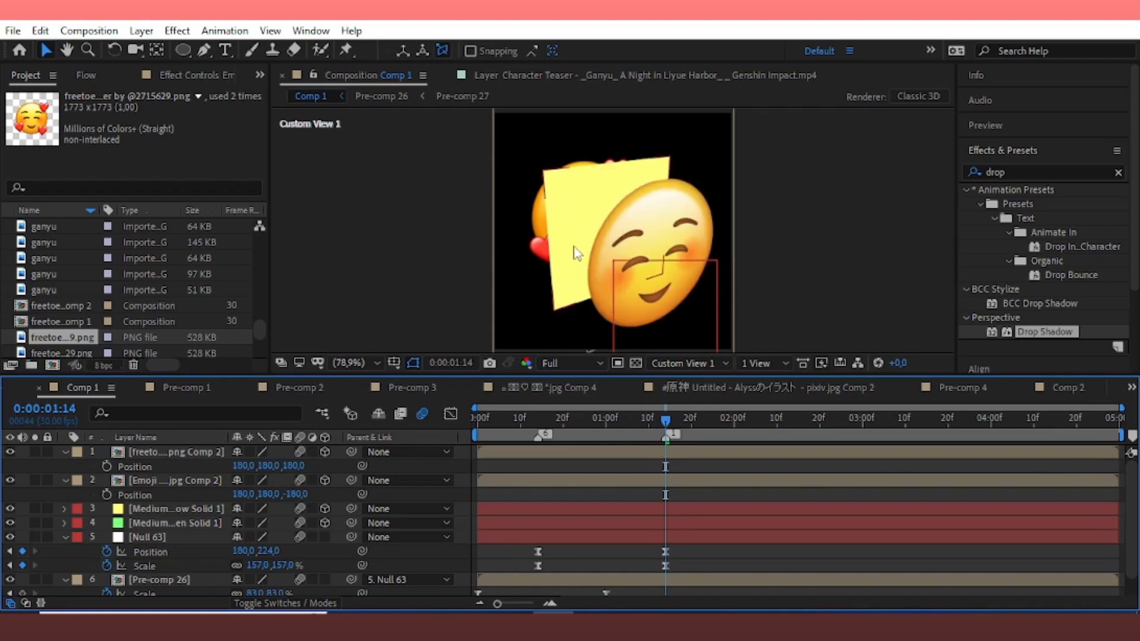
# Open the smiley emoji pre-comp in Active Camera view and scale its emoji layer down to 45%.
pyautogui.click(636, 479)
pyautogui.doubleClick(636, 477)
pyautogui.click(625, 450)
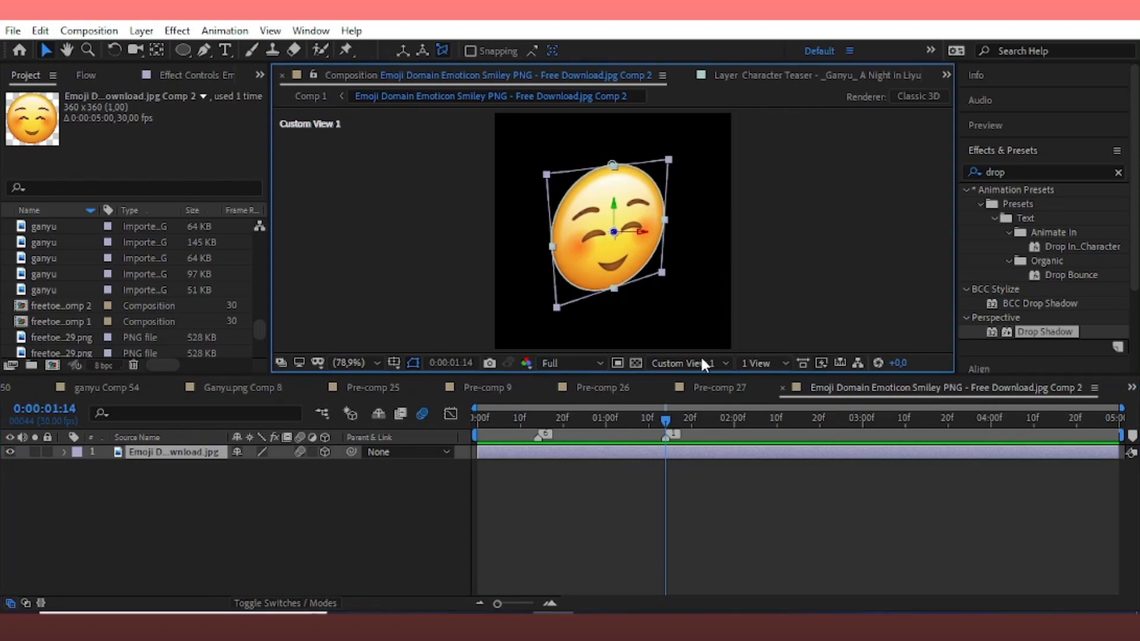
pyautogui.press('s')
pyautogui.click(286, 469)
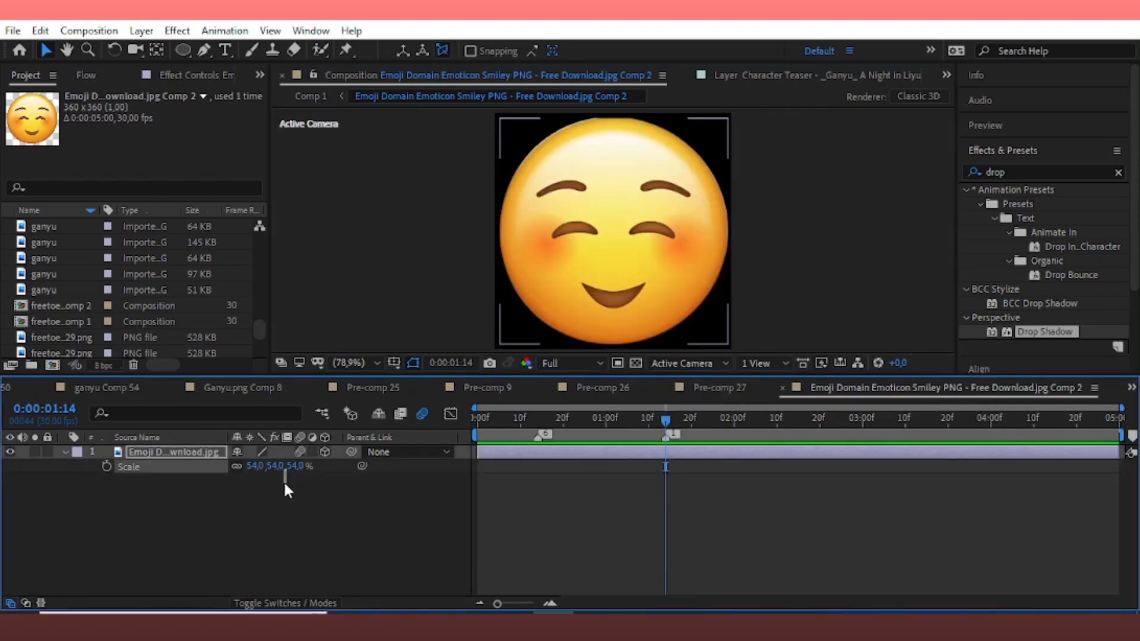
pyautogui.click(295, 485)
pyautogui.moveTo(294, 468); pyautogui.dragTo(284, 467)
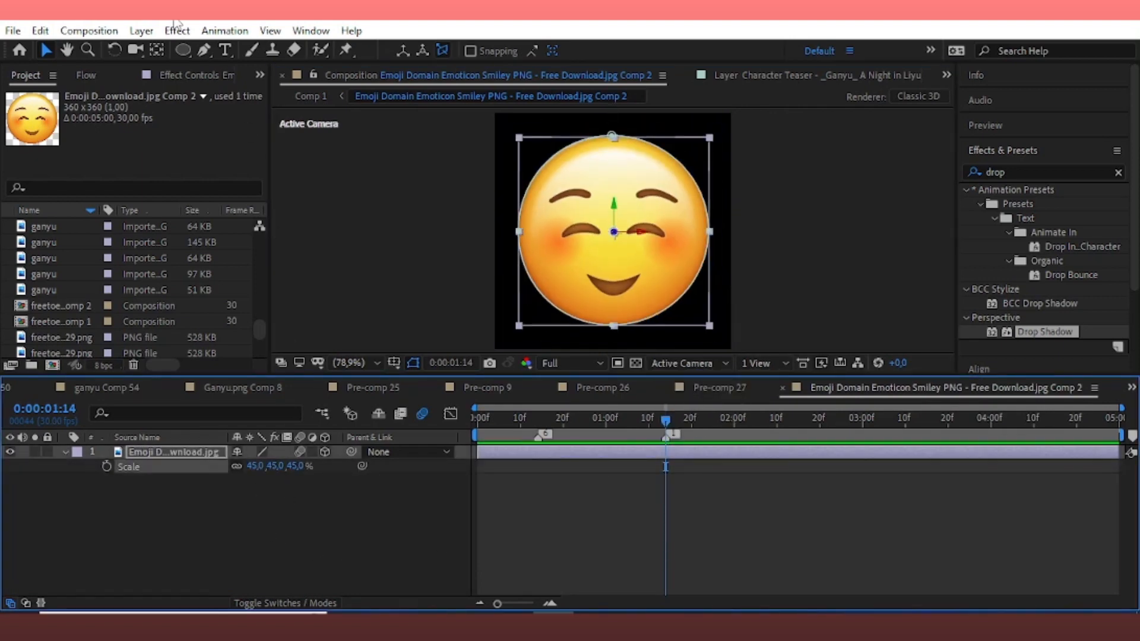
# Create a medium yellow solid, place it beneath the emoji layer, and duplicate it.
pyautogui.click(141, 31)
pyautogui.moveTo(178, 48)
pyautogui.click(527, 76)
pyautogui.click(654, 479)
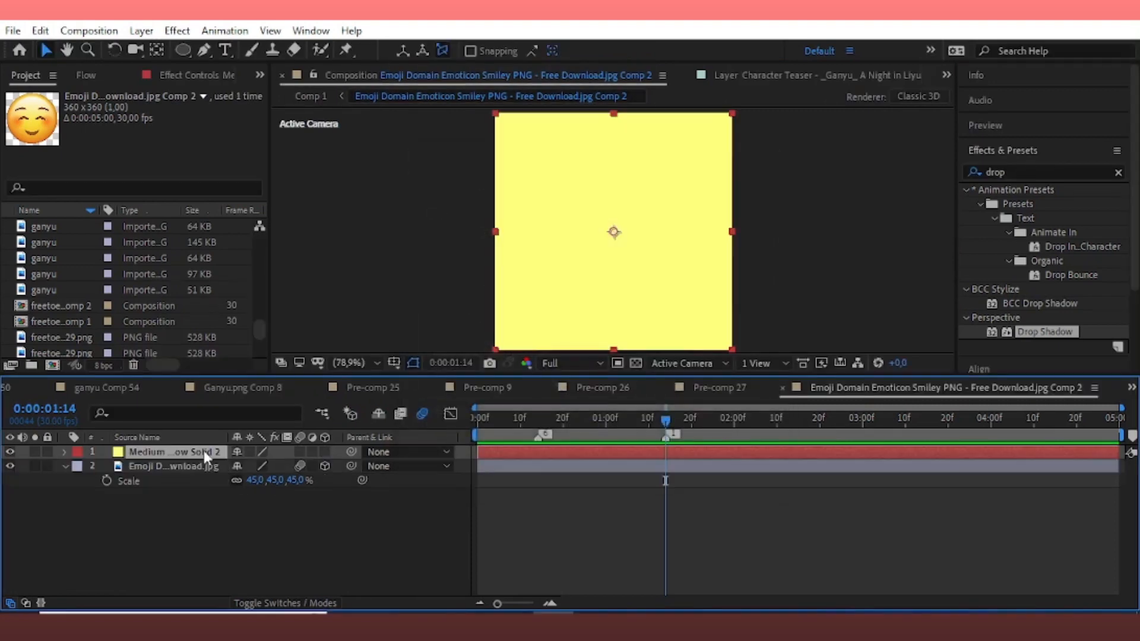
pyautogui.moveTo(205, 450); pyautogui.dragTo(209, 494)
pyautogui.hotkey('ctrl', 'd')
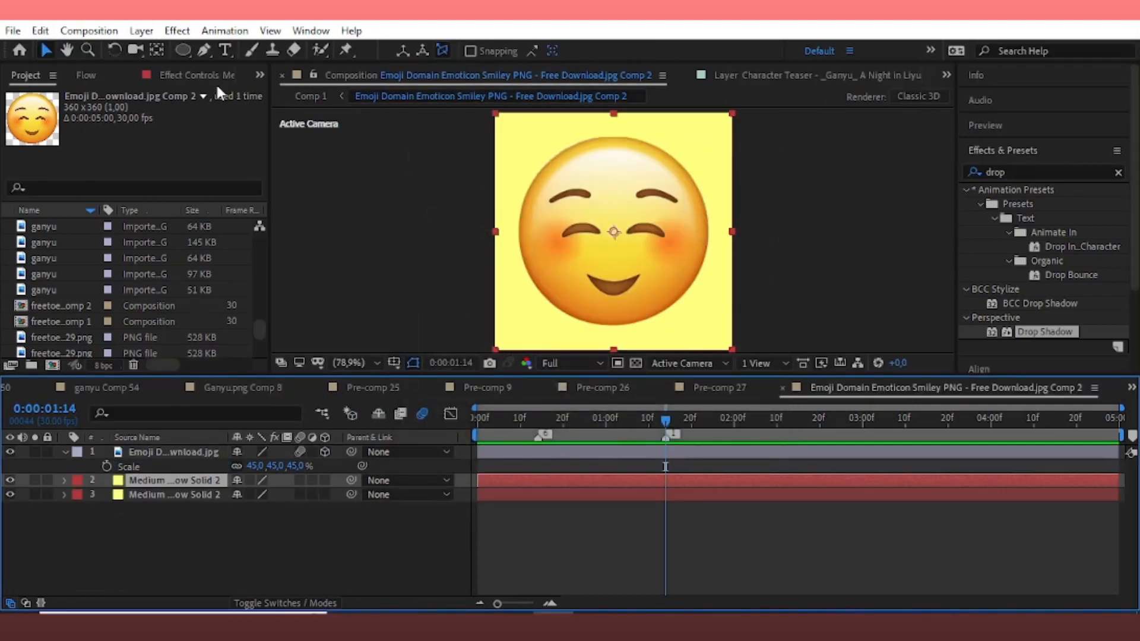
# Apply Fill Alpha to the upper yellow solid with a light blue fill colour of RGB 159, 207, 255.
pyautogui.doubleClick(1024, 172)
pyautogui.write('fill')
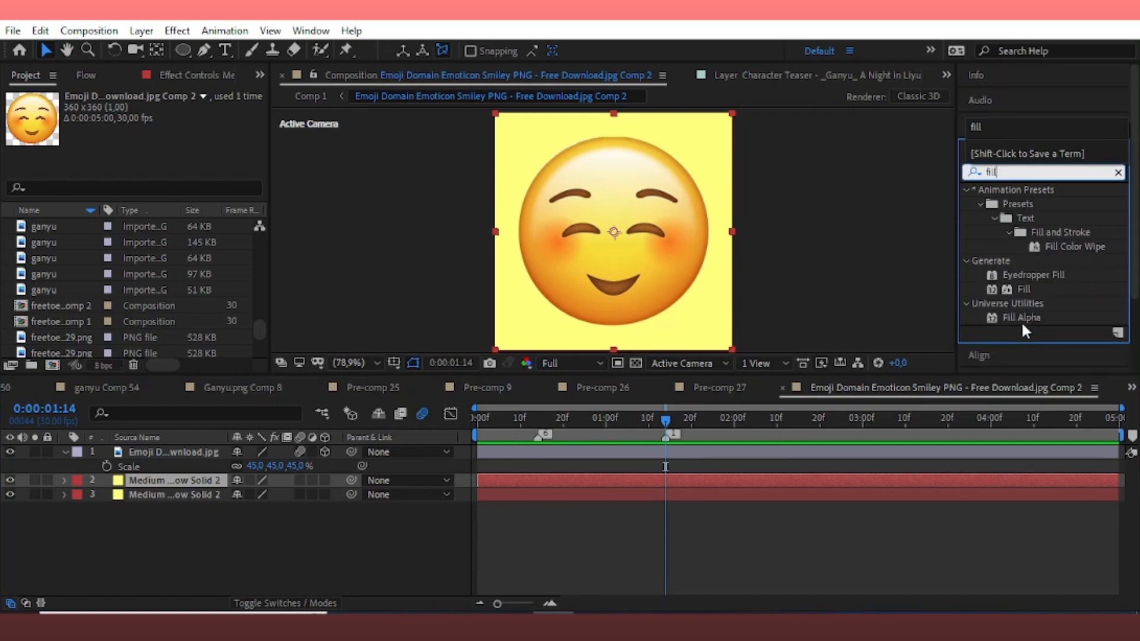
pyautogui.doubleClick(1011, 317)
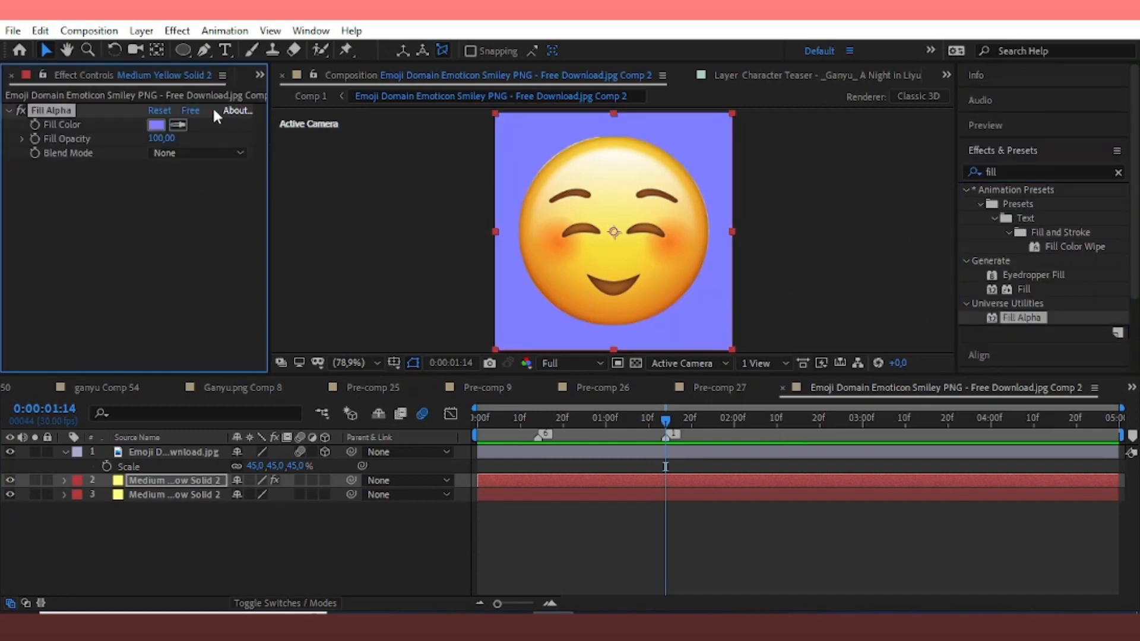
pyautogui.click(156, 124)
pyautogui.click(498, 221)
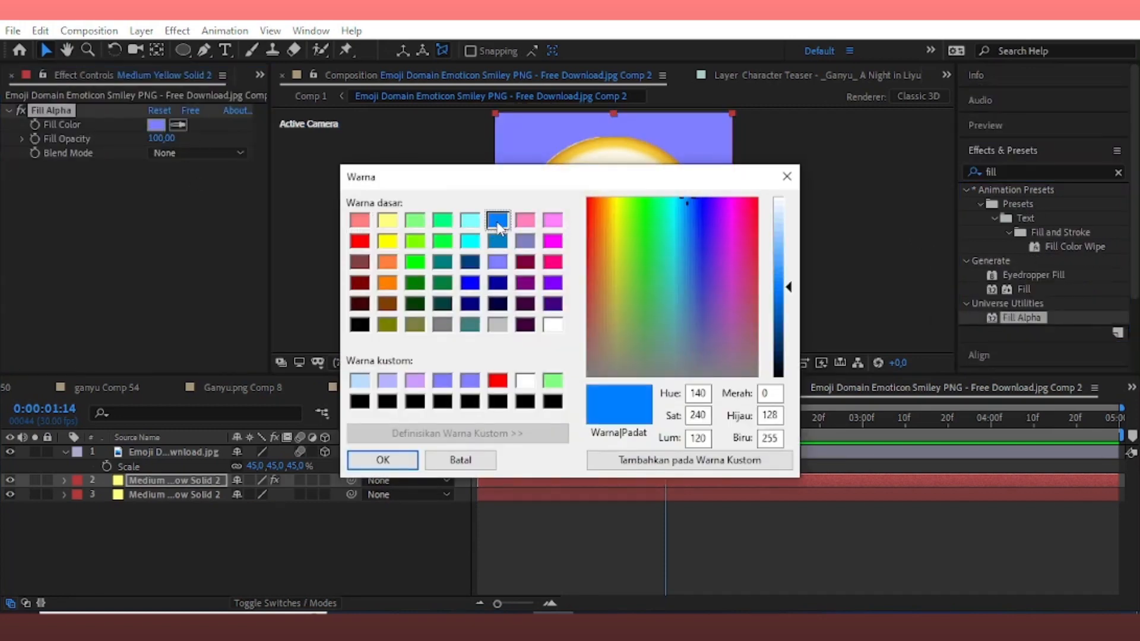
pyautogui.click(785, 234)
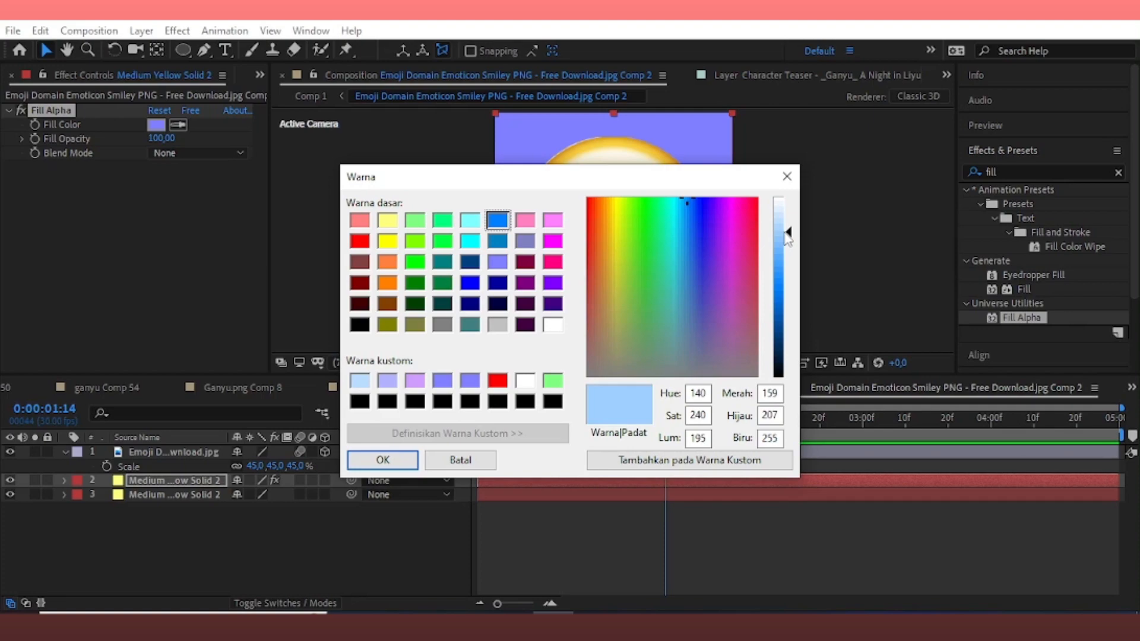
pyautogui.click(390, 457)
# Search the effects for "stripes" and apply S_WipeStripes to the light blue solid.
pyautogui.moveTo(1014, 172); pyautogui.dragTo(946, 181)
pyautogui.write('s')
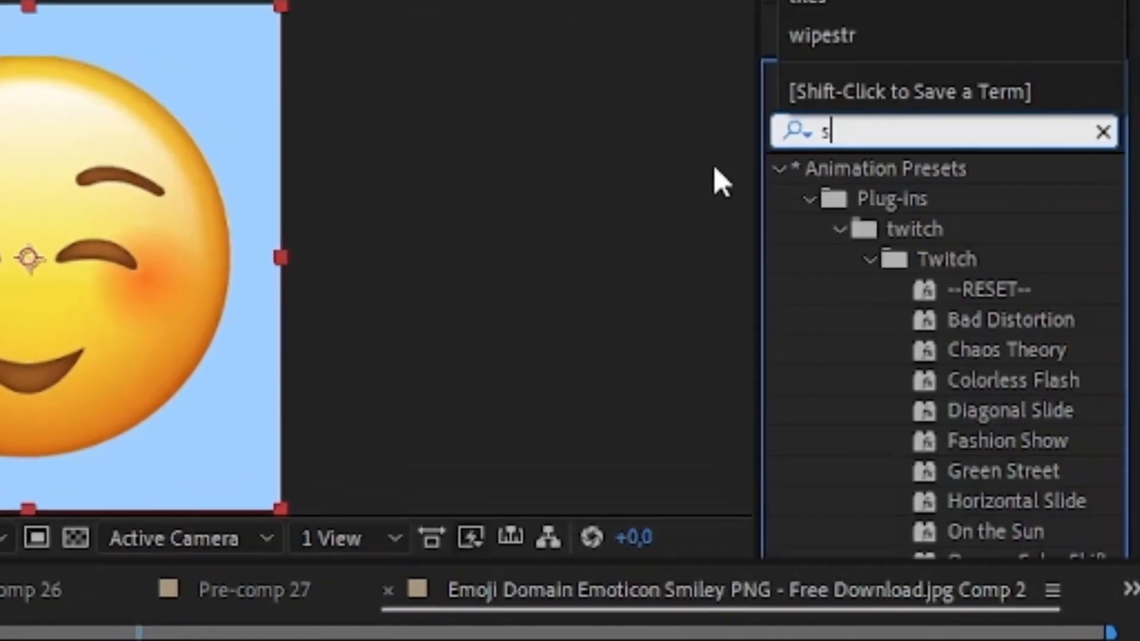
pyautogui.write('tripes')
pyautogui.click(924, 258)
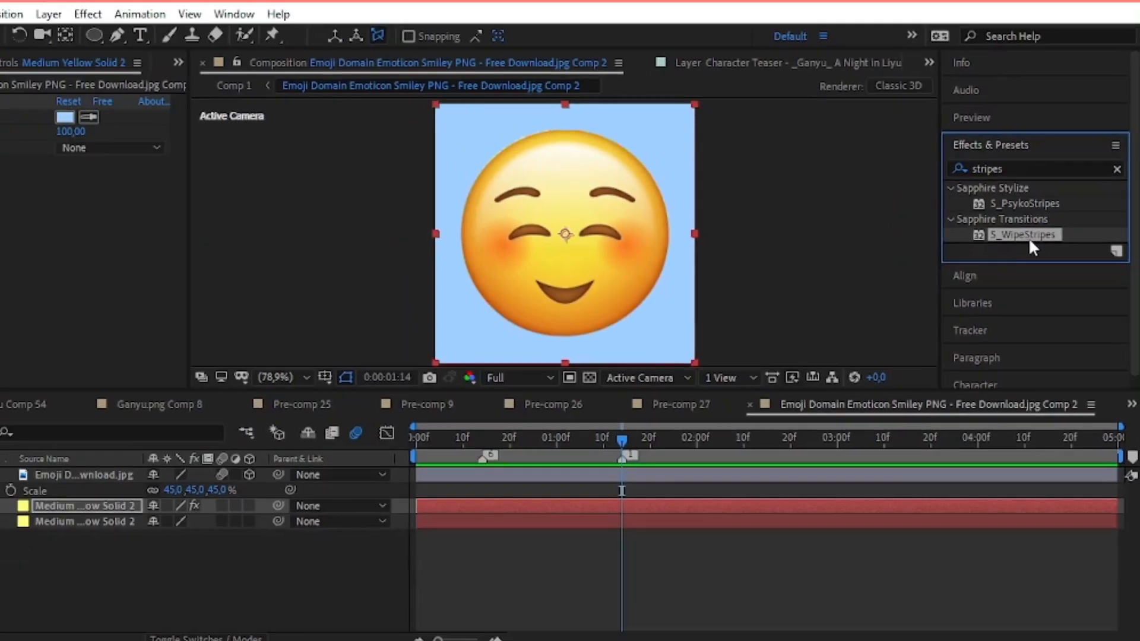
pyautogui.moveTo(1030, 235); pyautogui.dragTo(385, 246)
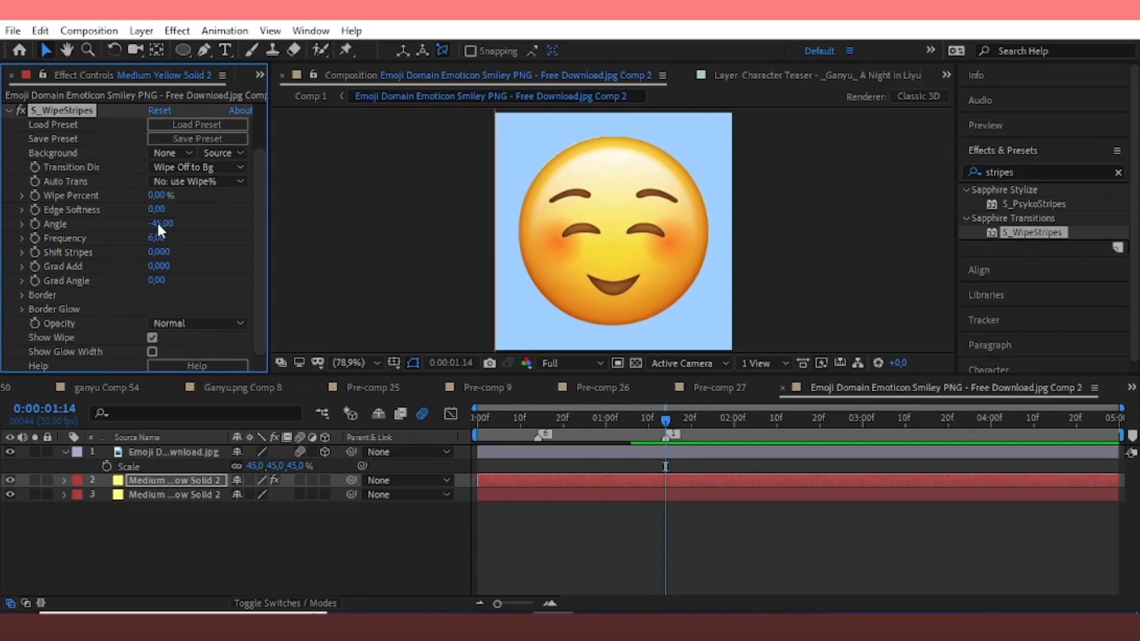
# Set the stripes' Wipe Percent to 37% and Frequency to 7.90, and save the project.
pyautogui.click(158, 240)
pyautogui.write('15')
pyautogui.press('Return')
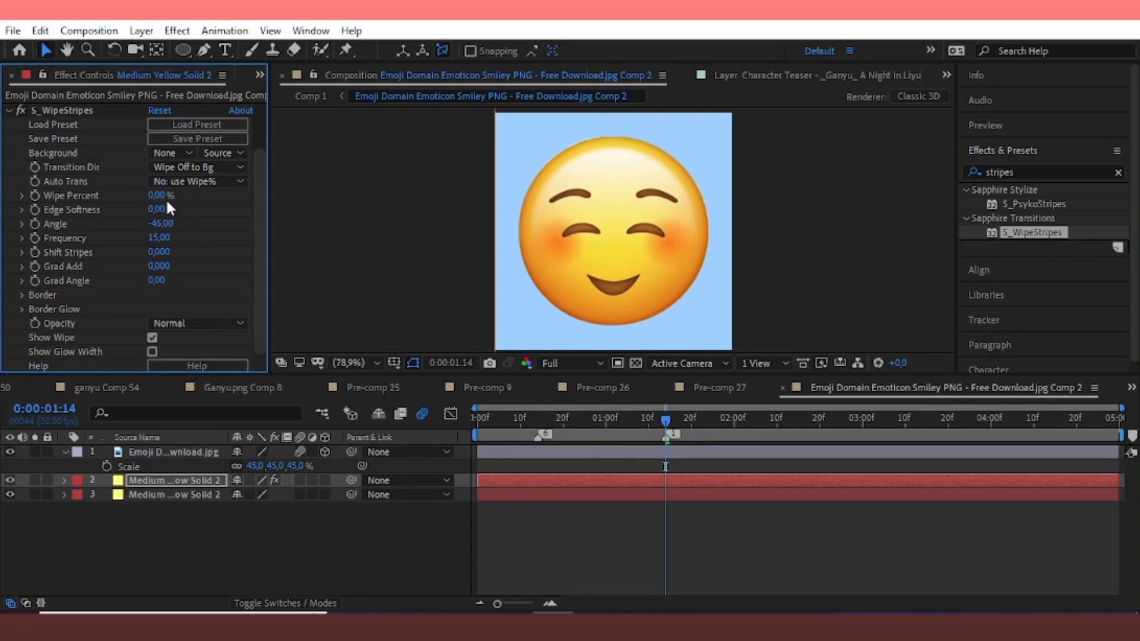
pyautogui.moveTo(159, 195); pyautogui.dragTo(195, 196)
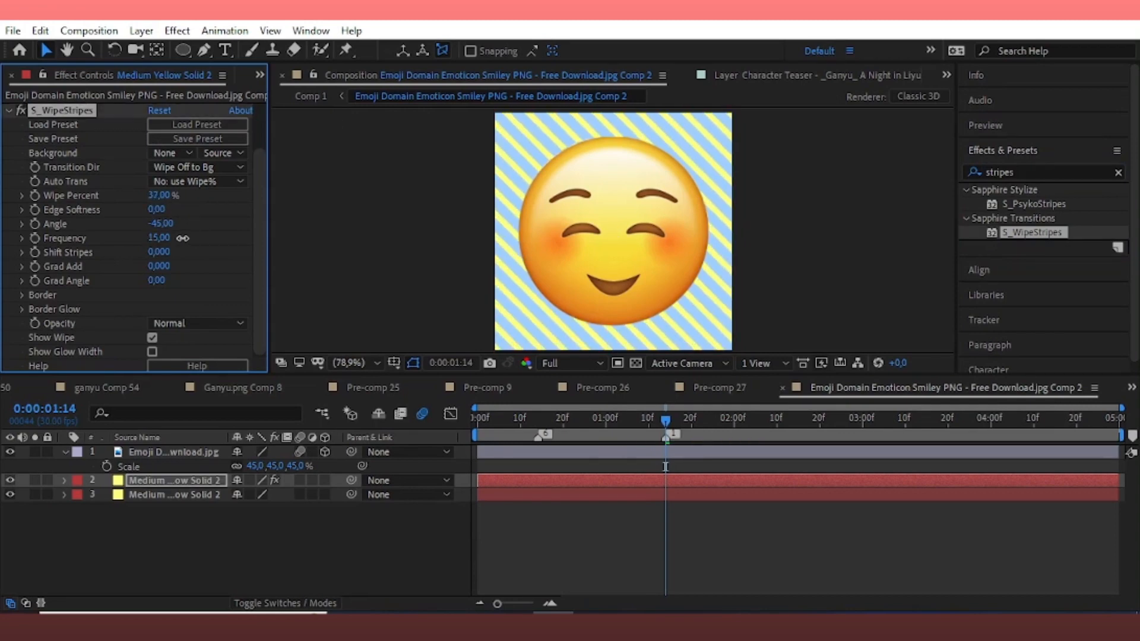
pyautogui.moveTo(183, 238); pyautogui.dragTo(117, 254)
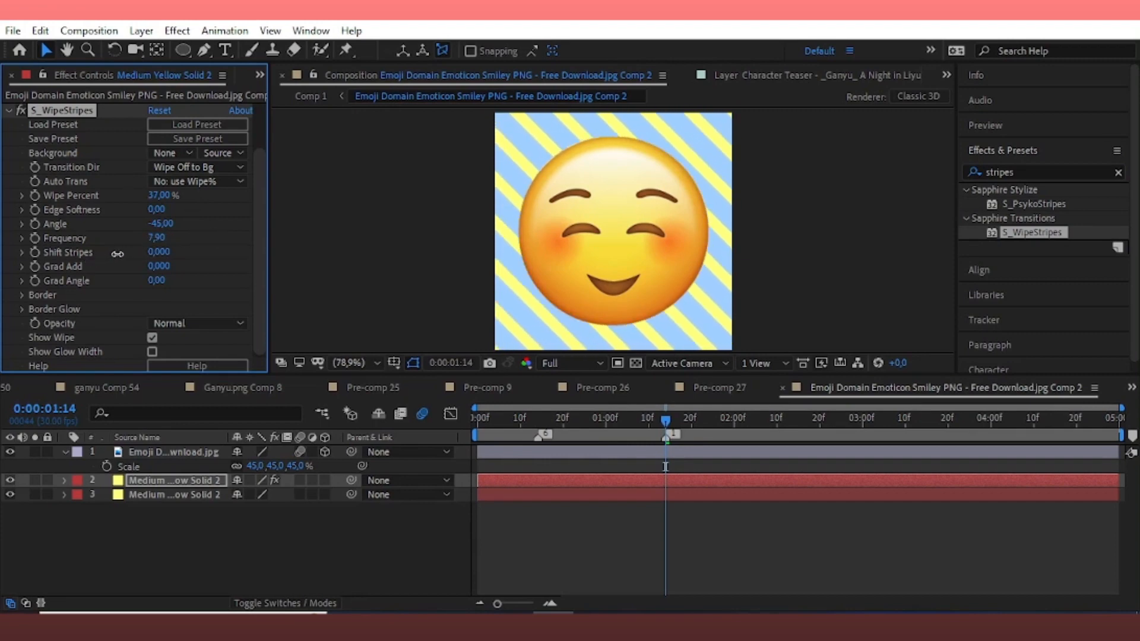
pyautogui.click(743, 513)
pyautogui.hotkey('ctrl', 's')
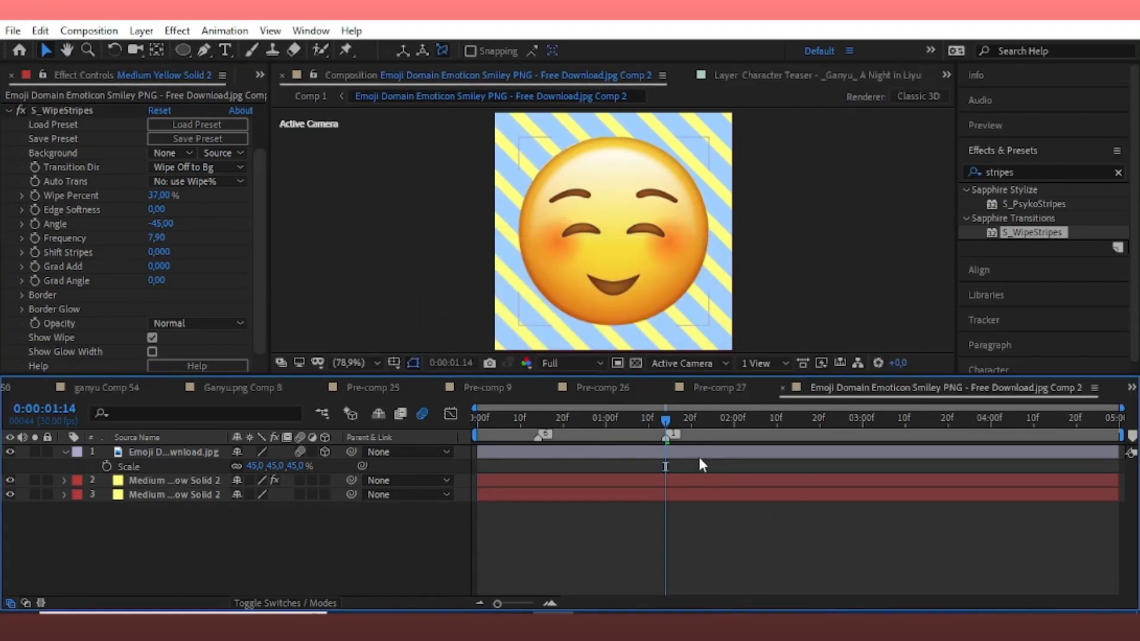
# Apply Drop Shadow to the emoji image layer with Distance 14 and Opacity 25%.
pyautogui.click(699, 458)
pyautogui.click(969, 174)
pyautogui.write('dro')
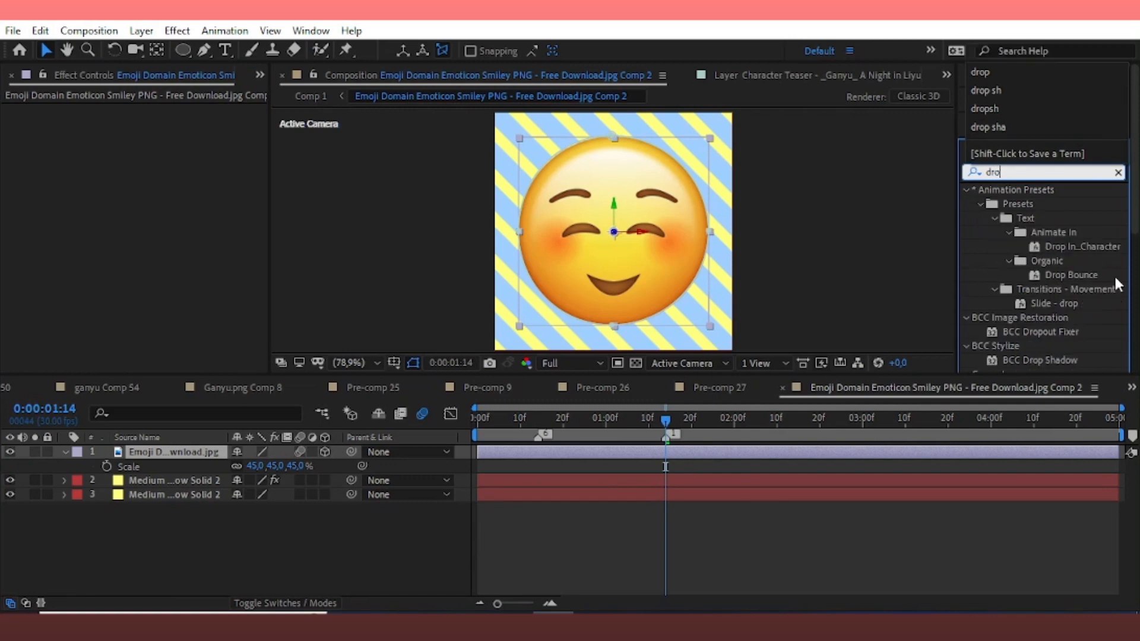
pyautogui.write('p')
pyautogui.doubleClick(1044, 332)
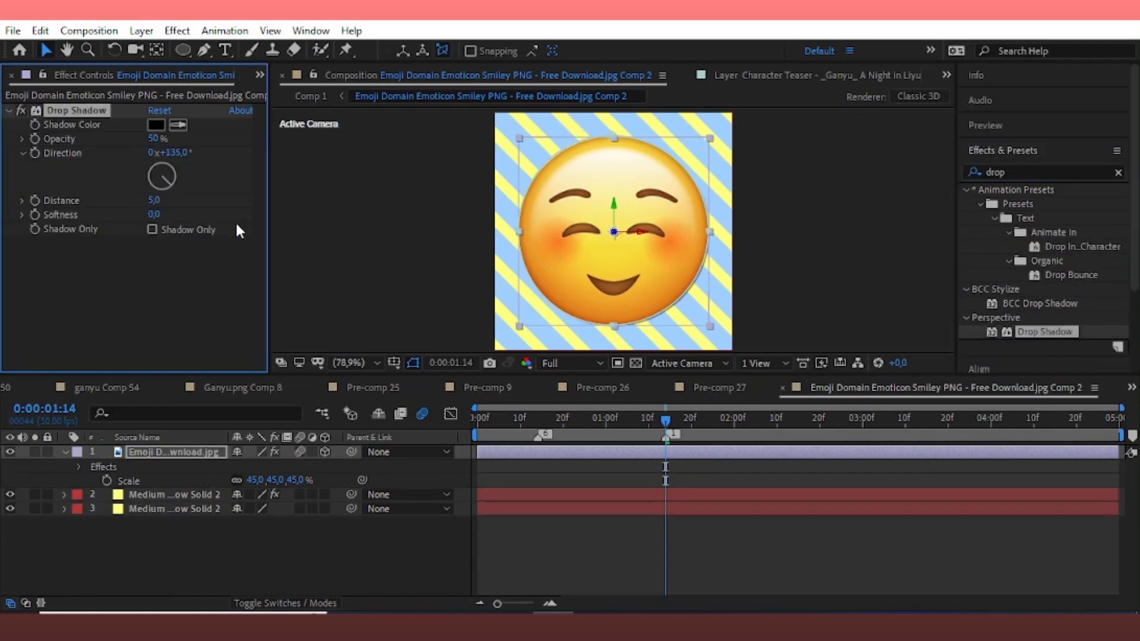
pyautogui.moveTo(150, 203); pyautogui.dragTo(156, 200)
pyautogui.click(154, 139)
pyautogui.write('2')
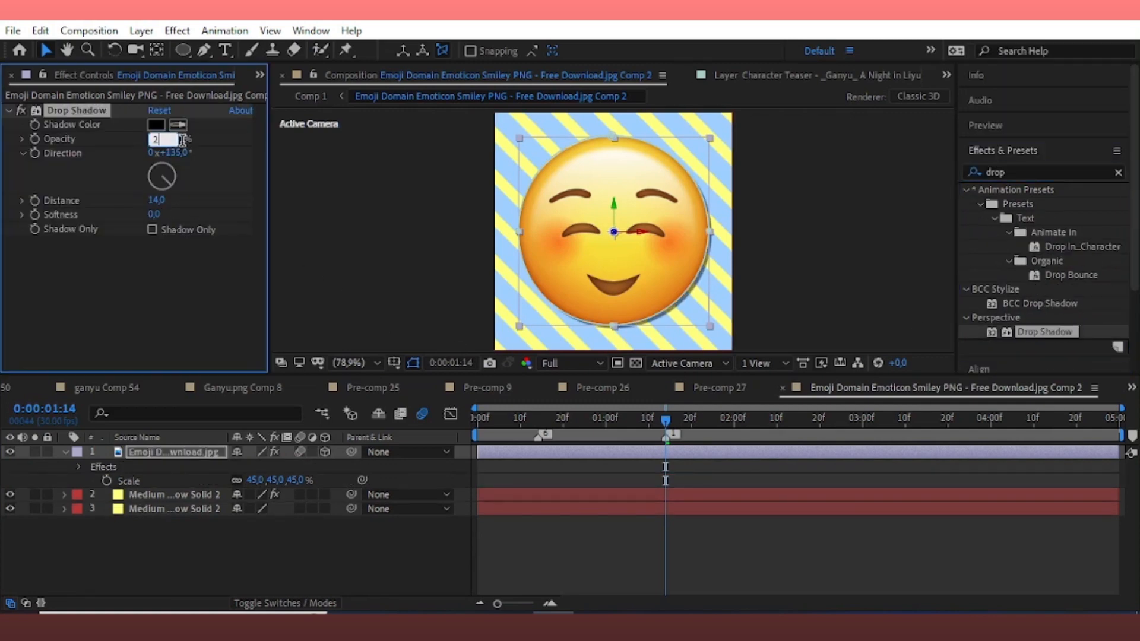
pyautogui.click(304, 157)
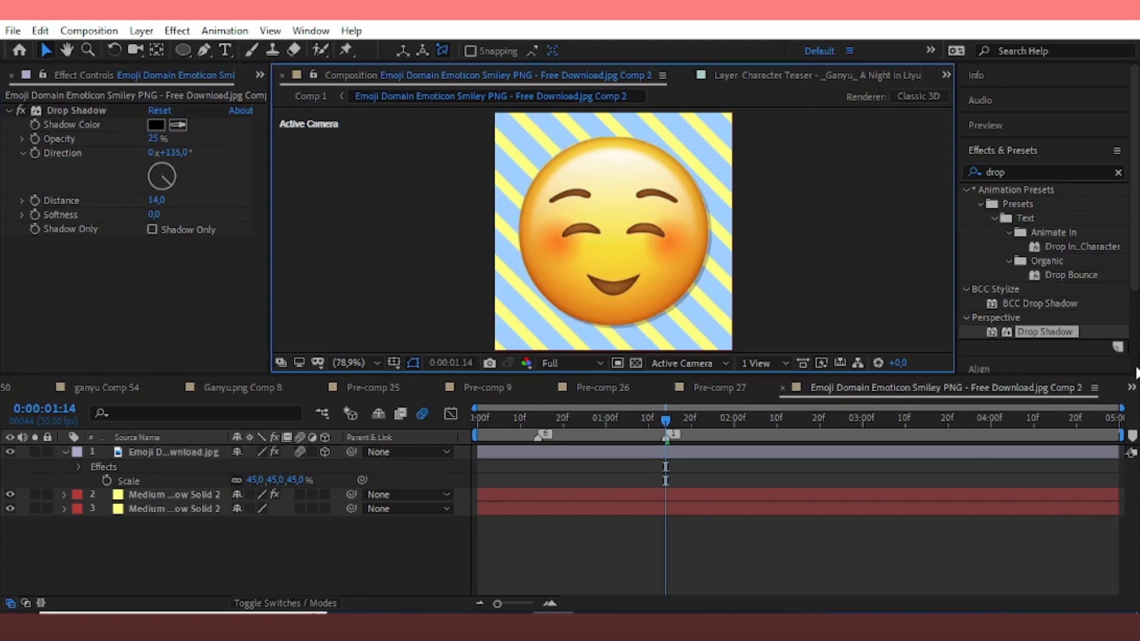
# Return to Comp 1 and open the pre-comp containing the emoji with hearts sticker.
pyautogui.click(1132, 387)
pyautogui.scroll(10, 979, 152)
pyautogui.click(880, 37)
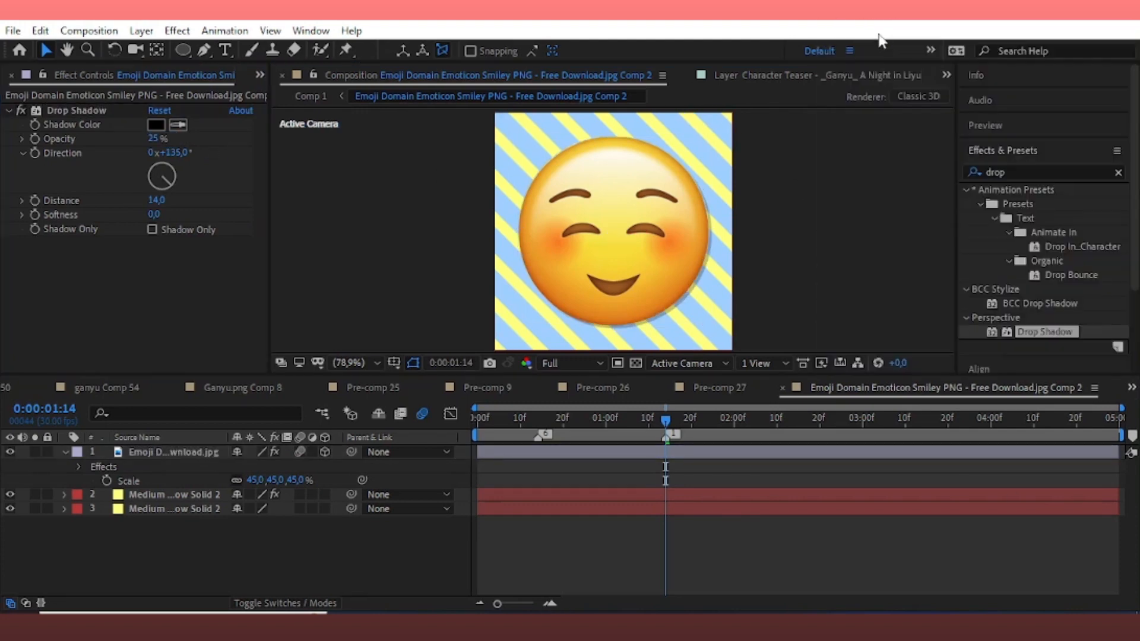
pyautogui.doubleClick(661, 455)
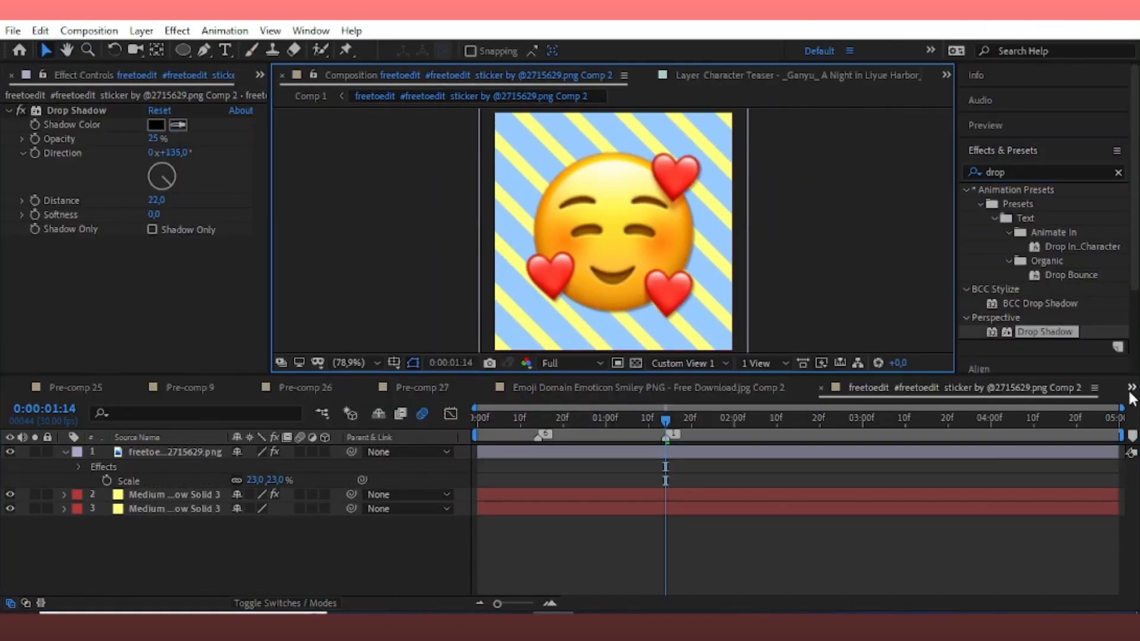
# Go back to Comp 1 from the hearts emoji pre-comp.
pyautogui.click(946, 74)
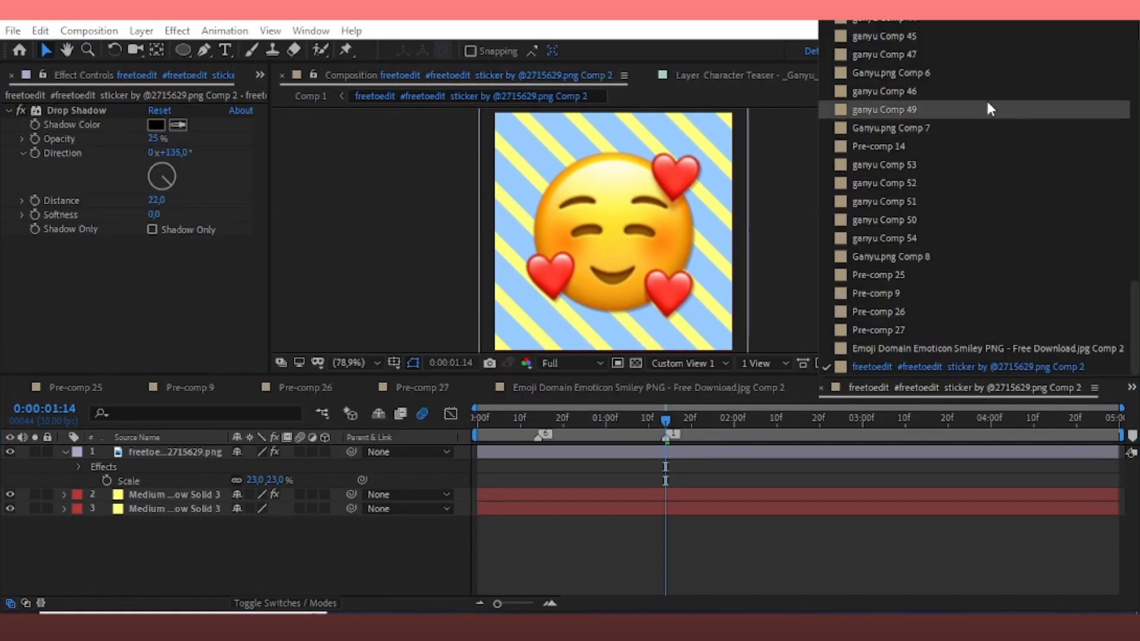
pyautogui.scroll(10, 950, 119)
pyautogui.click(900, 31)
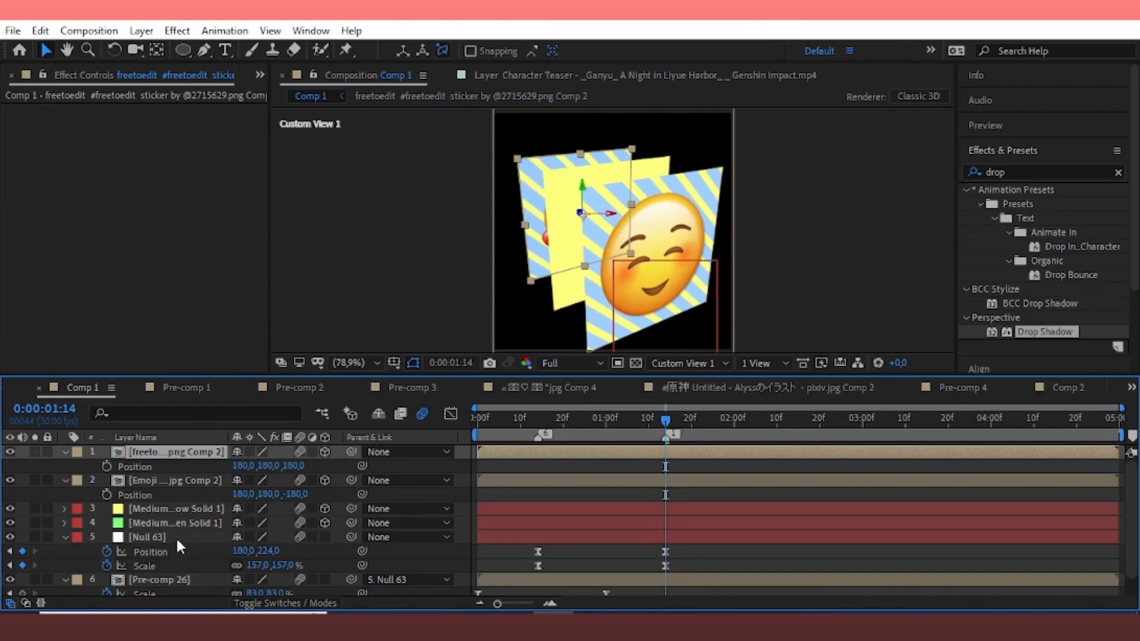
# Duplicate the medium yellow and green solids and reorder them so each yellow and green pair sits together.
pyautogui.click(106, 516)
pyautogui.moveTo(106, 515); pyautogui.dragTo(118, 526)
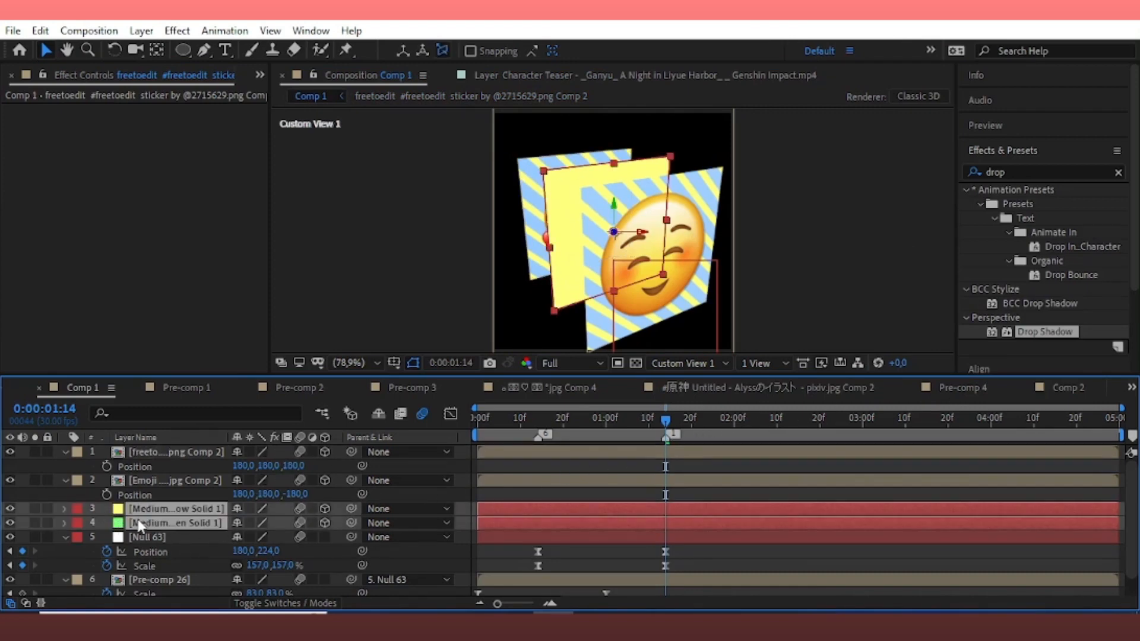
pyautogui.press('r')
pyautogui.scroll(-2, 290, 510)
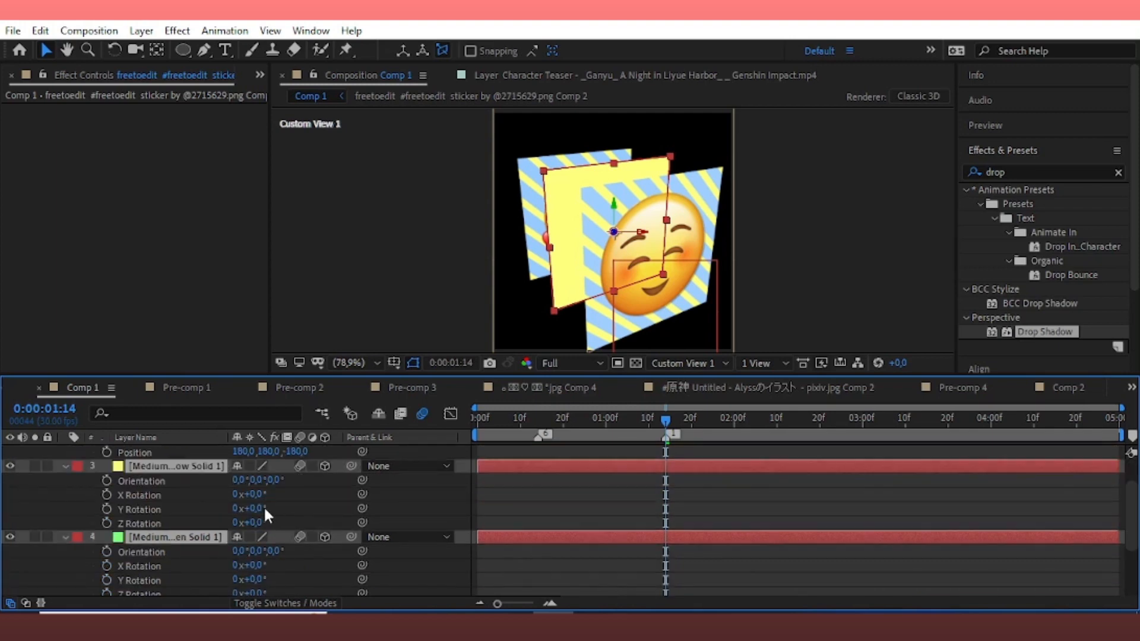
pyautogui.click(254, 508)
pyautogui.click(66, 467)
pyautogui.hotkey('ctrl', 'd')
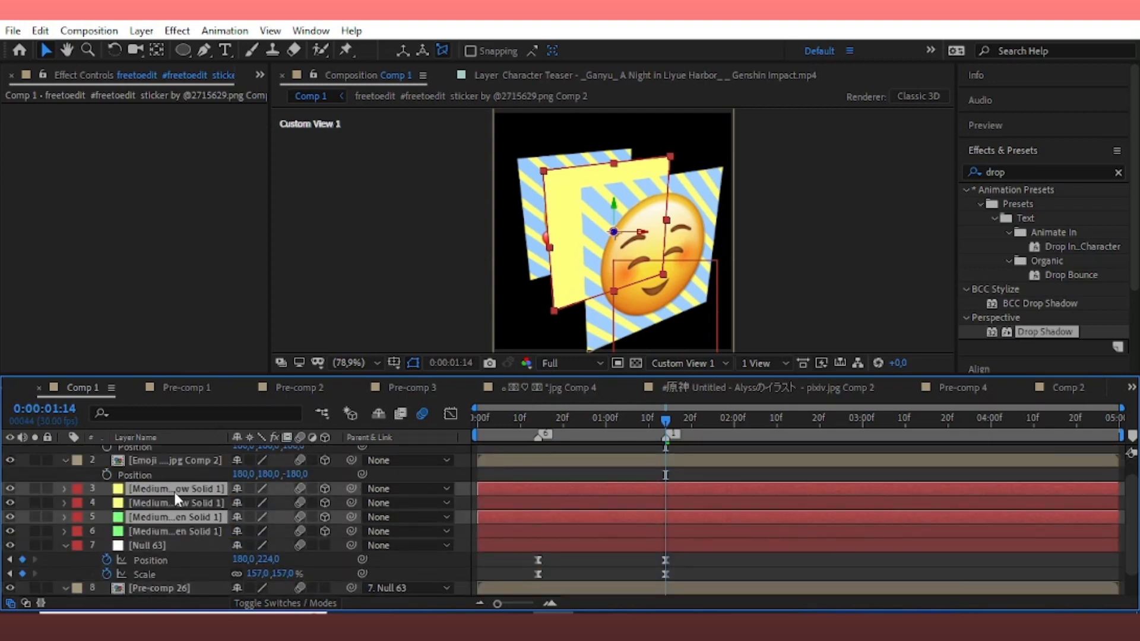
pyautogui.moveTo(196, 505); pyautogui.dragTo(196, 503)
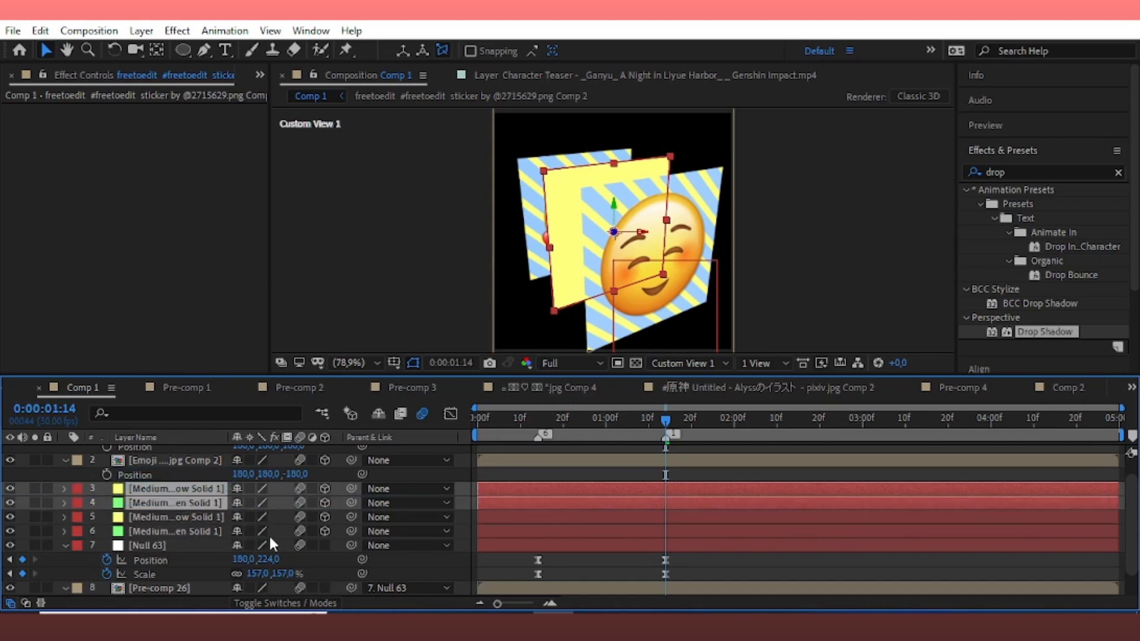
# Set the Y Rotation of the upper yellow and green solid pair to 90°.
pyautogui.press('r')
pyautogui.click(254, 532)
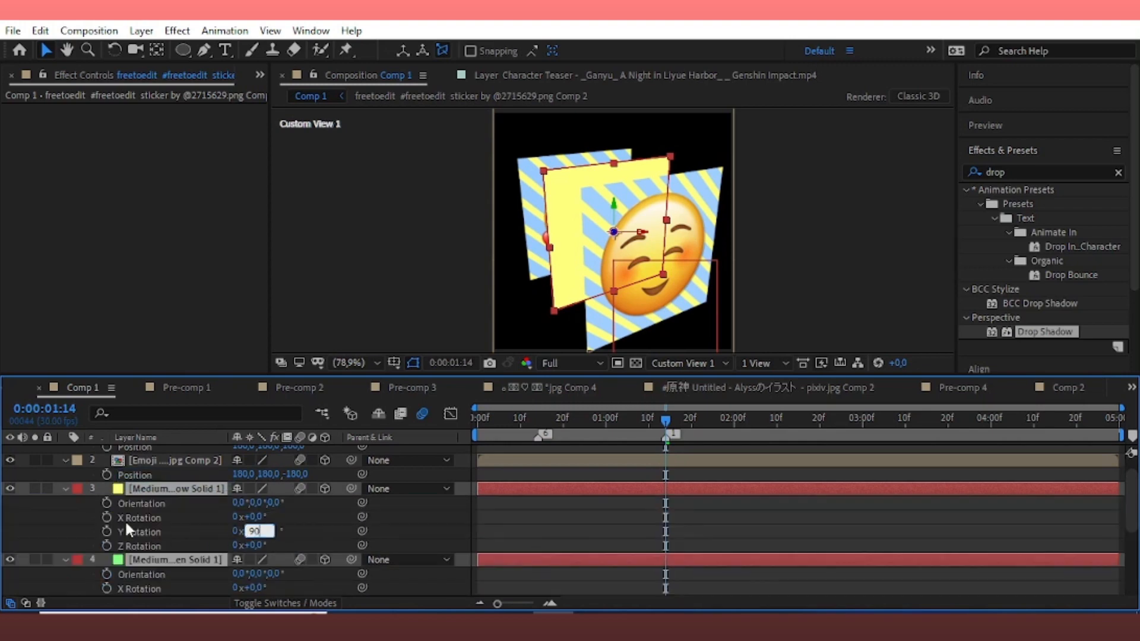
pyautogui.press('Return')
pyautogui.click(66, 489)
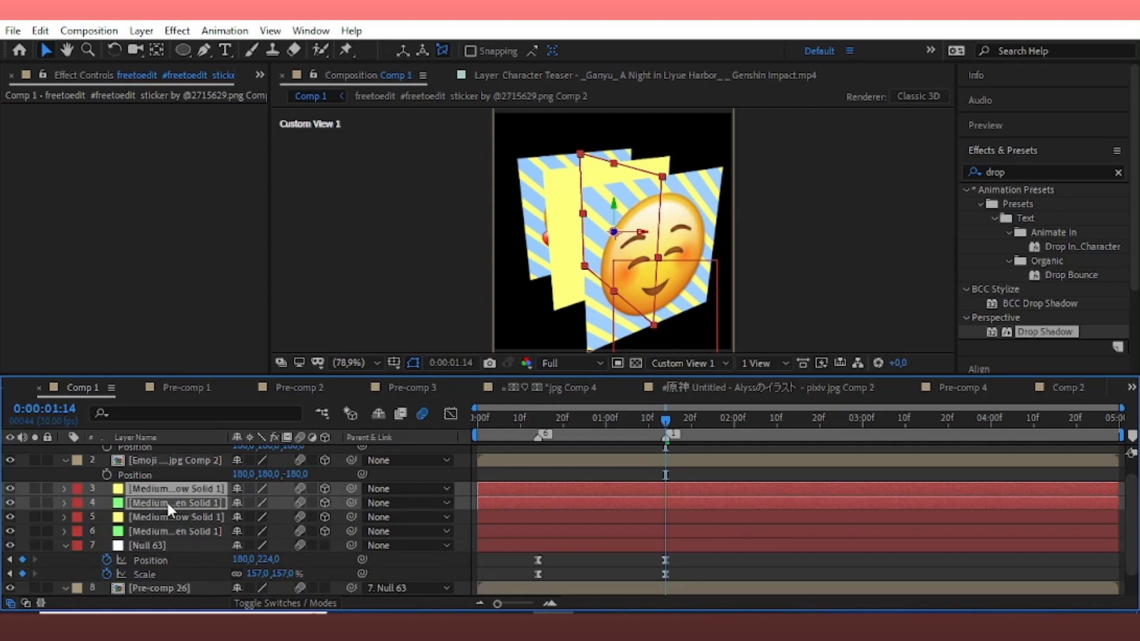
# Set the X position of the upper yellow solid to 0 and of the upper green solid to 360.
pyautogui.press('p')
pyautogui.click(244, 502)
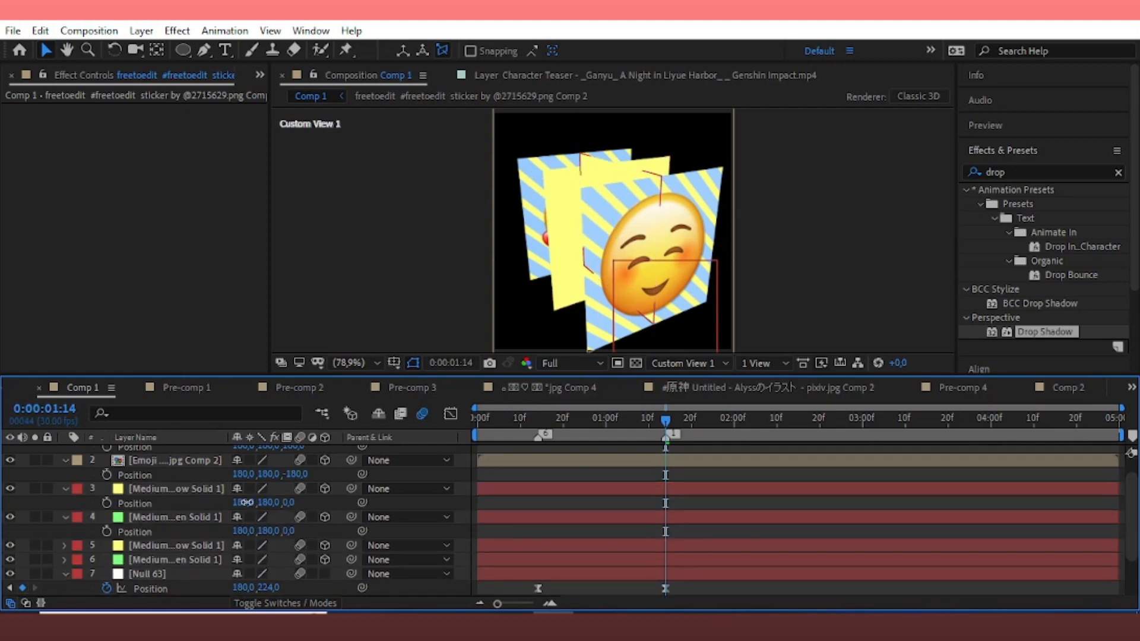
pyautogui.write('0')
pyautogui.click(245, 531)
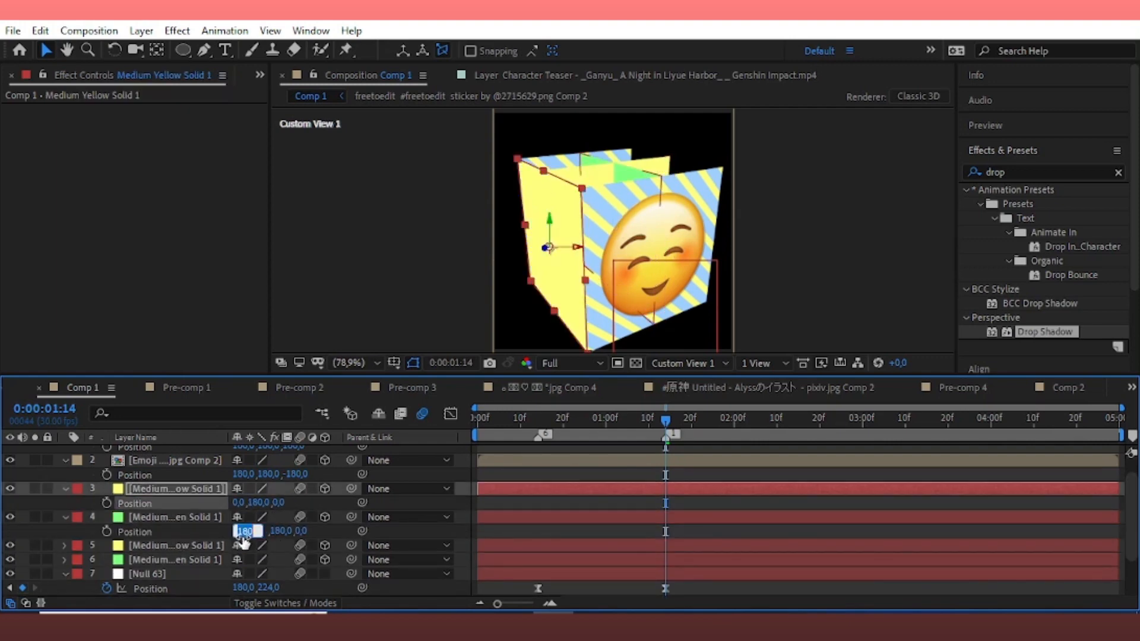
pyautogui.write('360')
pyautogui.click(190, 517)
# Set the X Rotation of the lower yellow and green solid pair to 90°.
pyautogui.scroll(-3, 155, 523)
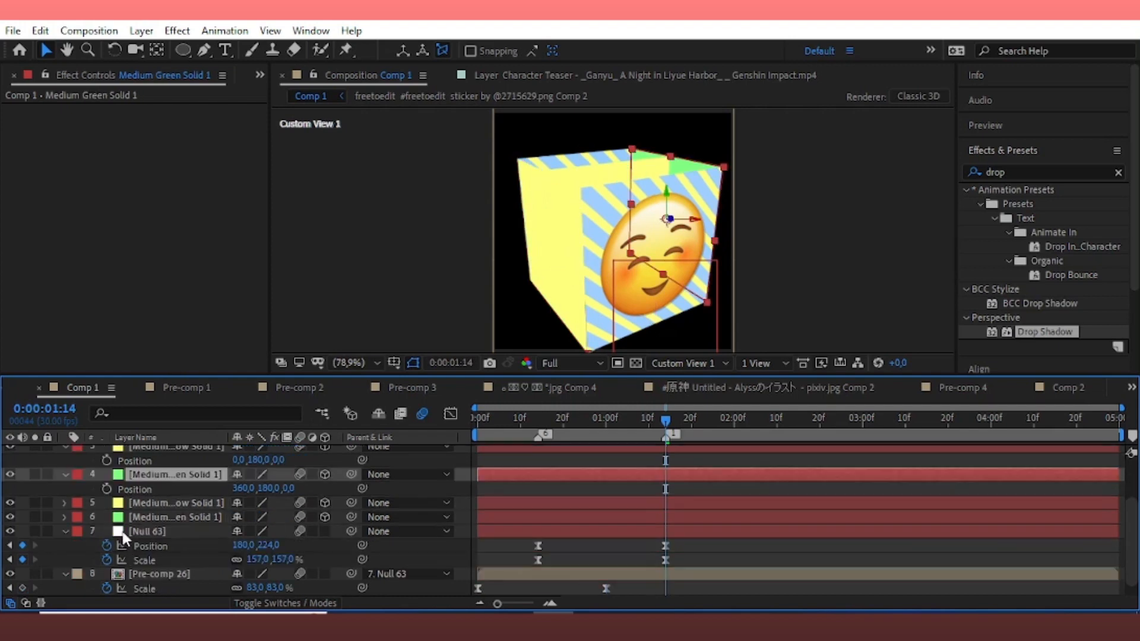
pyautogui.click(102, 503)
pyautogui.keyDown('shift'); pyautogui.click(159, 517); pyautogui.keyUp('shift')
pyautogui.press('r')
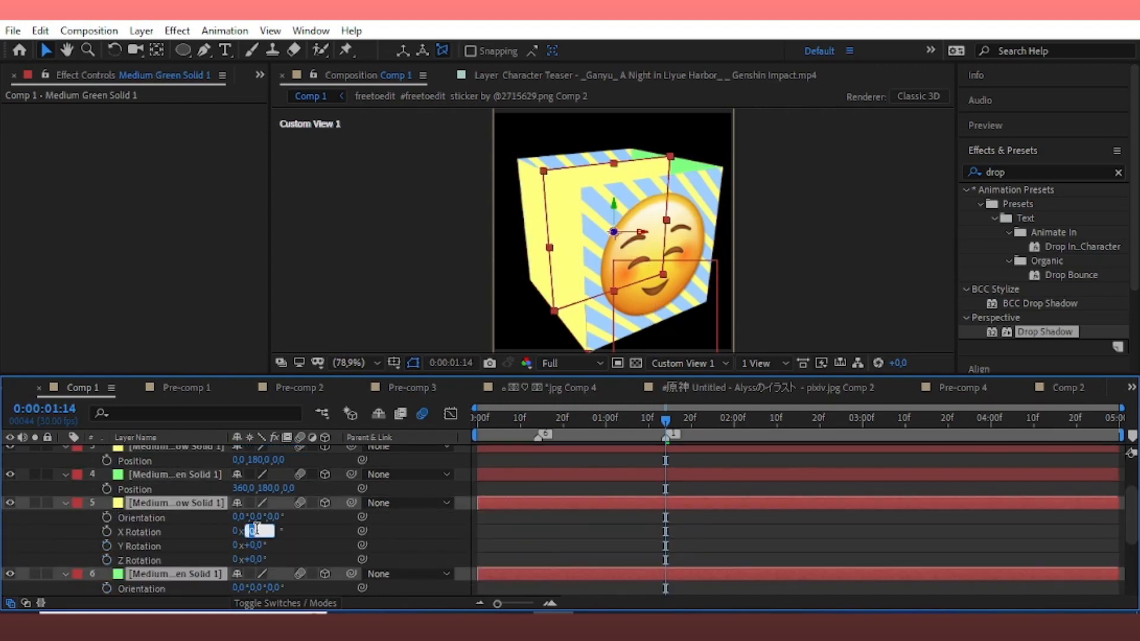
pyautogui.write('90')
pyautogui.press('Return')
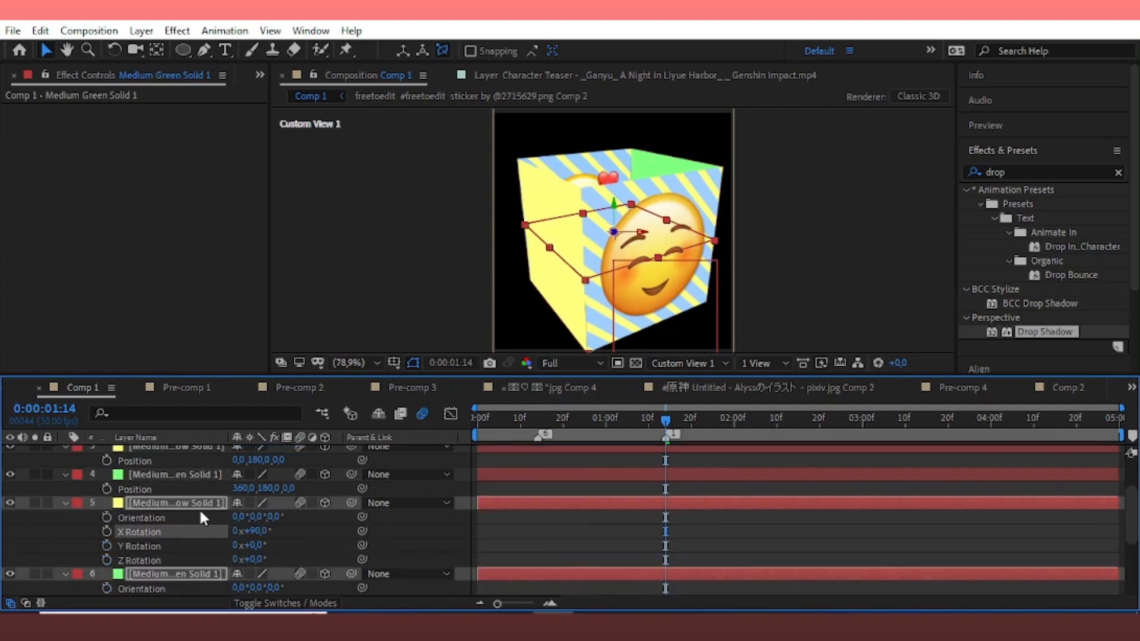
pyautogui.click(66, 504)
pyautogui.click(65, 517)
# Set the Y position of the lower yellow solid to 0 and of the lower green solid to 360.
pyautogui.press('p')
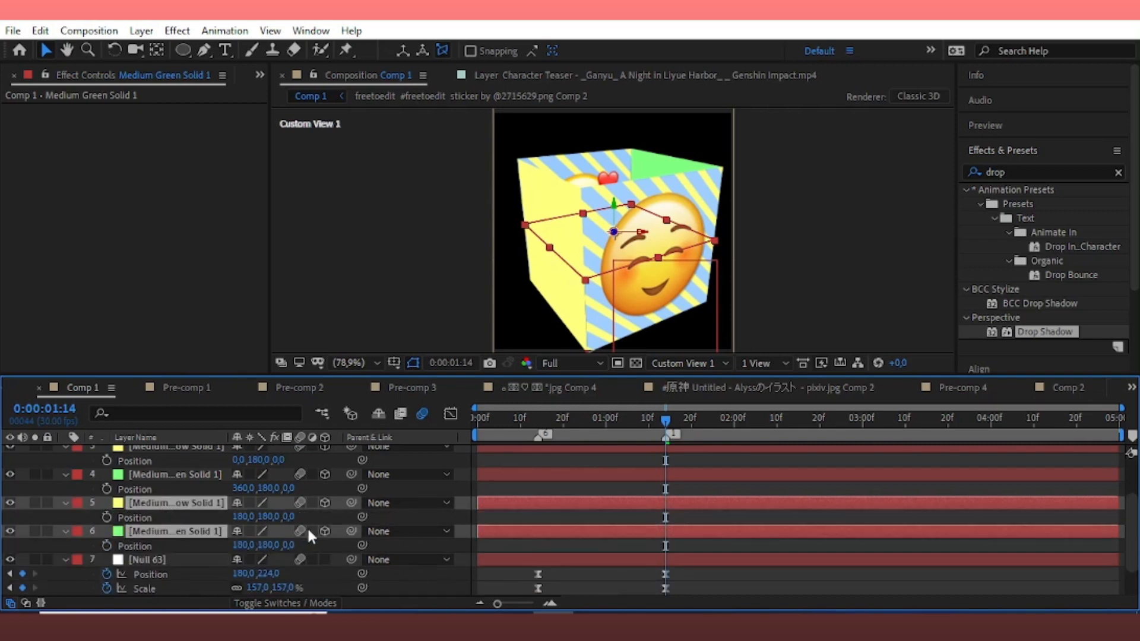
pyautogui.click(270, 518)
pyautogui.write('0')
pyautogui.click(271, 545)
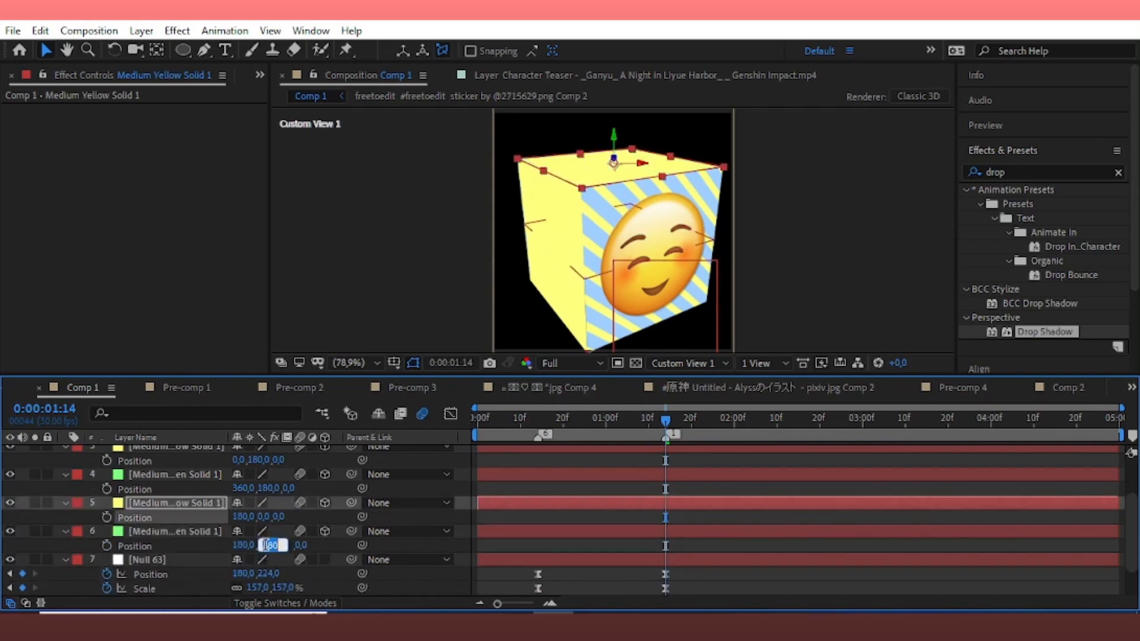
pyautogui.write('360')
pyautogui.click(191, 525)
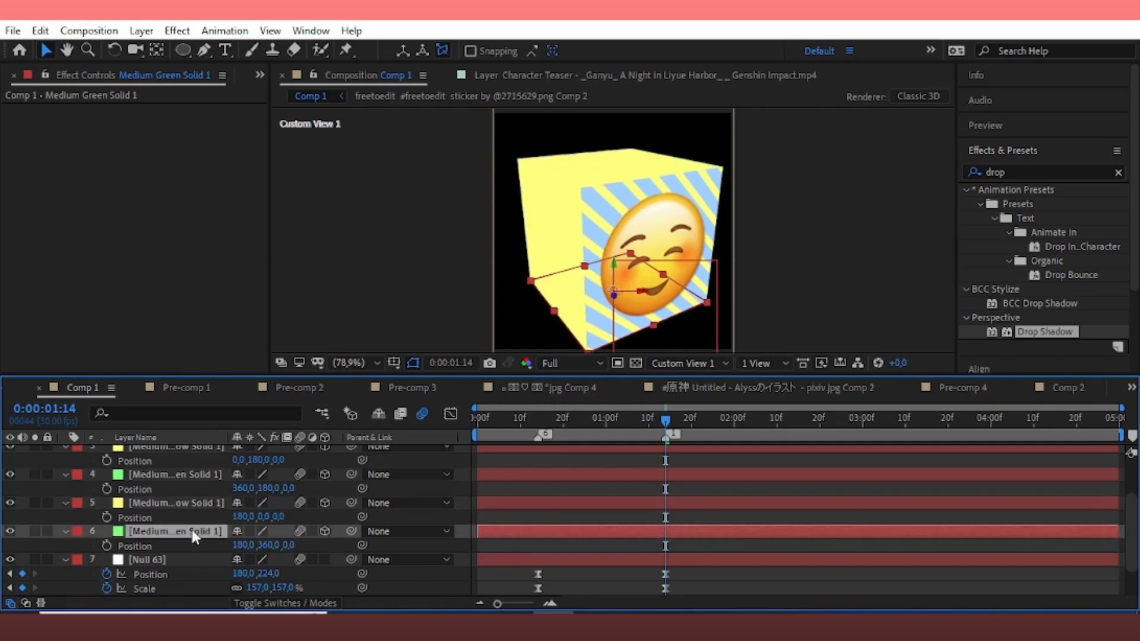
# Collapse the properties of the six cube layers and Null 63, and switch the view to Active Camera.
pyautogui.scroll(3, 127, 494)
pyautogui.click(65, 452)
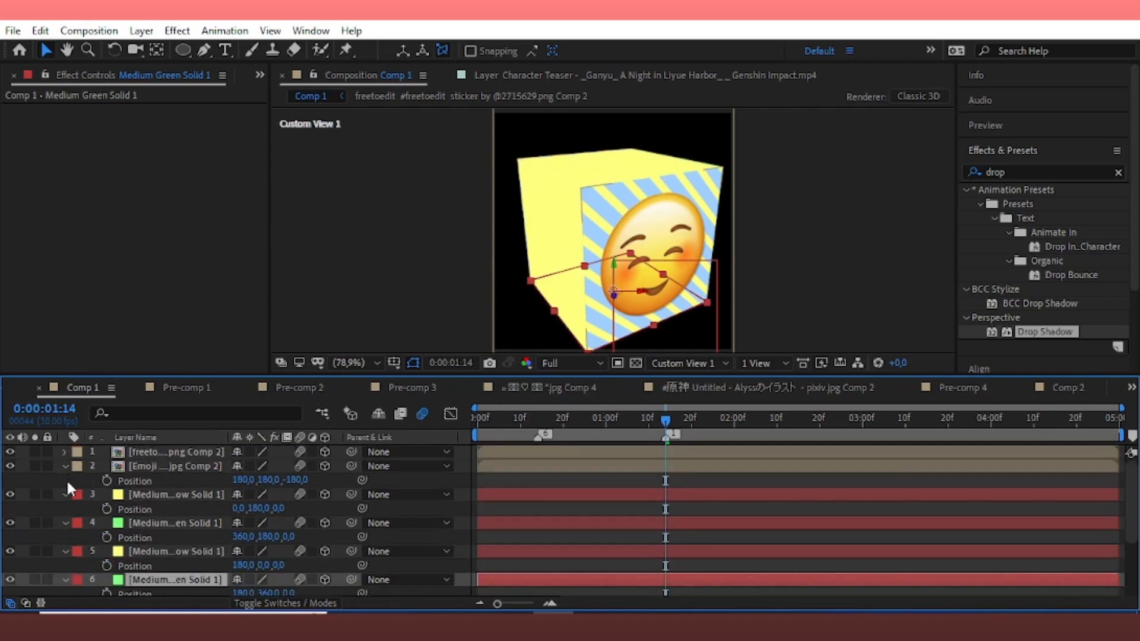
pyautogui.click(63, 469)
pyautogui.click(65, 480)
pyautogui.click(64, 494)
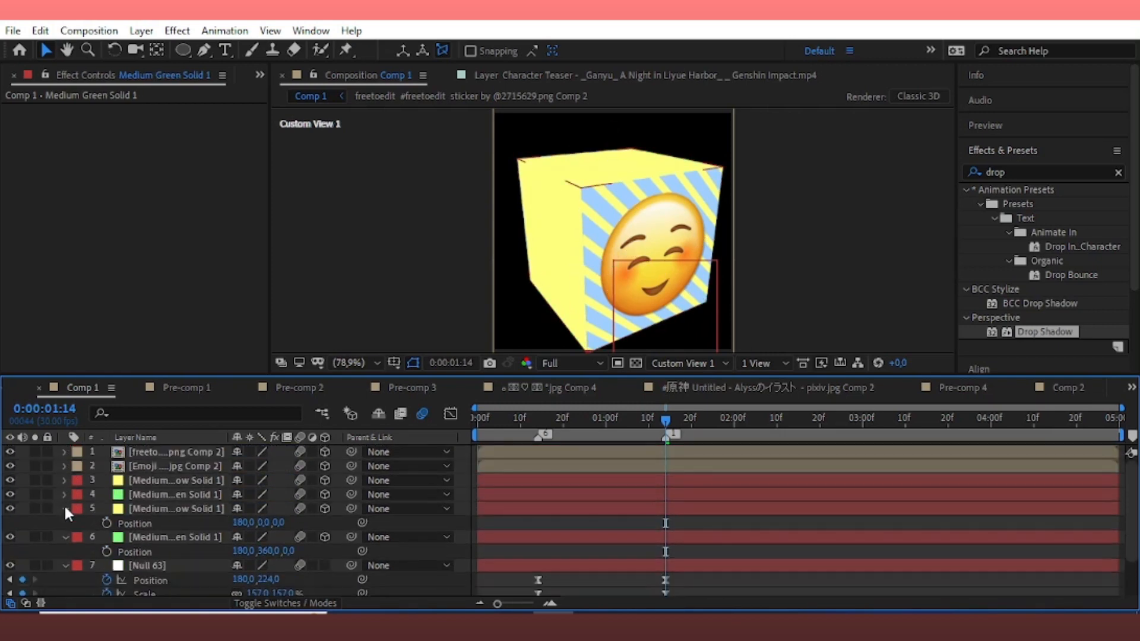
pyautogui.click(63, 509)
pyautogui.click(64, 523)
pyautogui.click(66, 537)
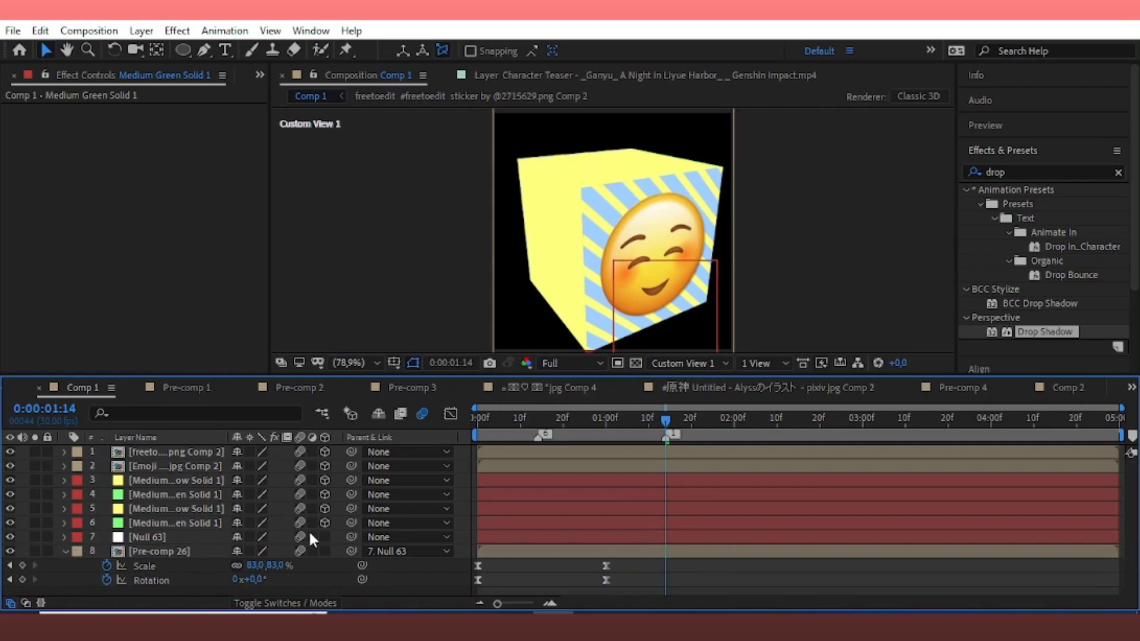
pyautogui.click(689, 363)
pyautogui.click(697, 377)
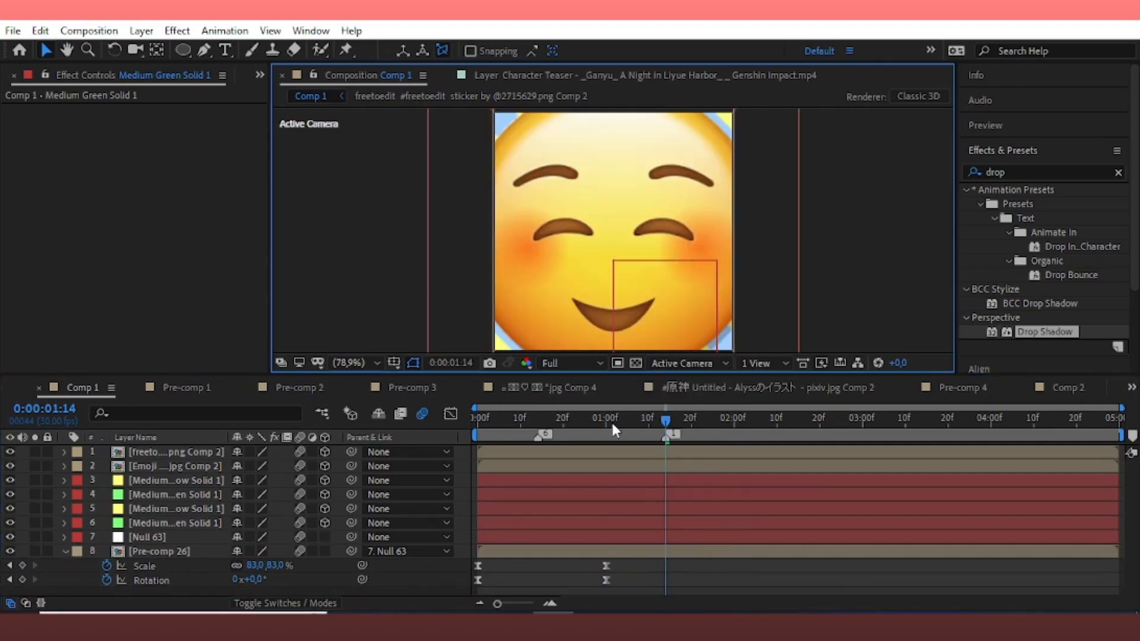
# Add a new null object with the time at 0:00:00:14 and make it a 3D layer.
pyautogui.moveTo(612, 423); pyautogui.dragTo(537, 443)
pyautogui.click(141, 30)
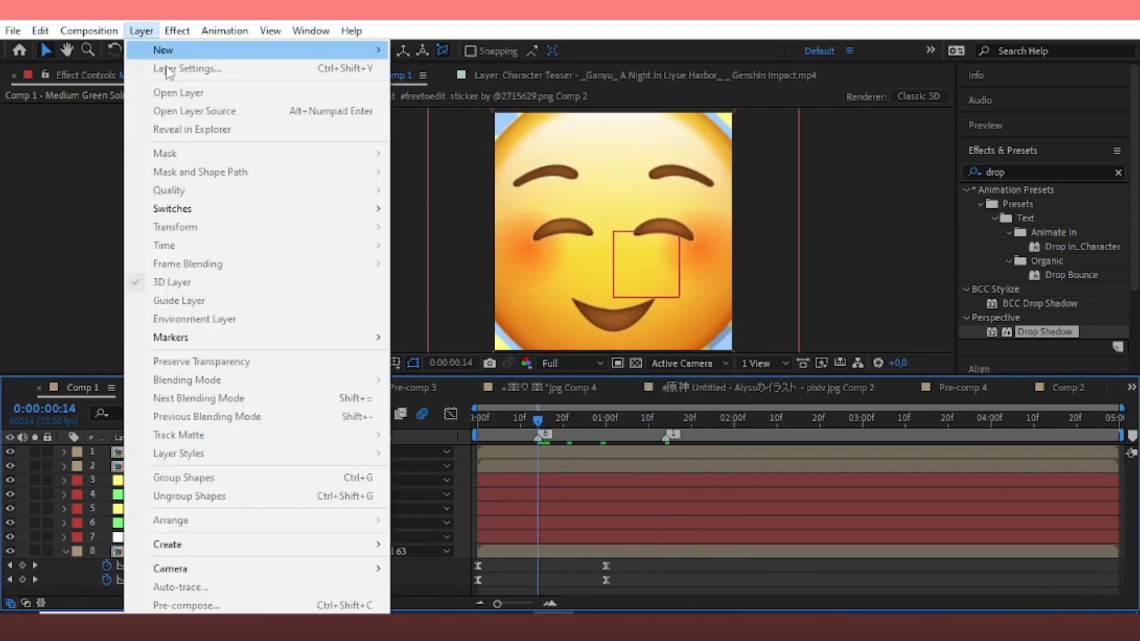
pyautogui.click(225, 30)
pyautogui.click(141, 31)
pyautogui.moveTo(158, 48)
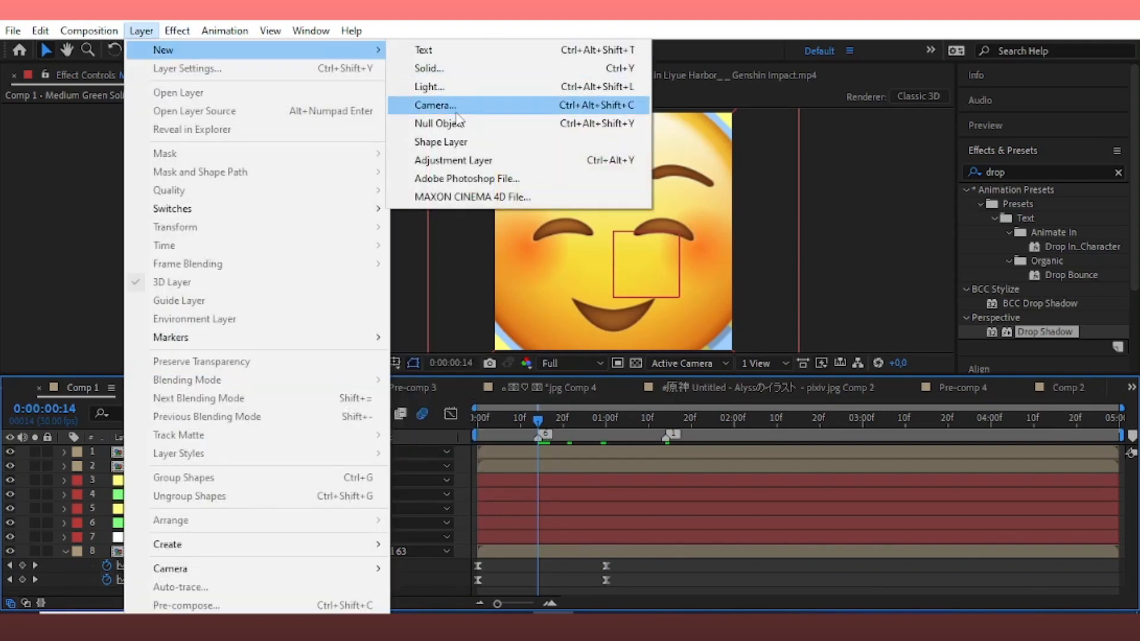
pyautogui.click(523, 120)
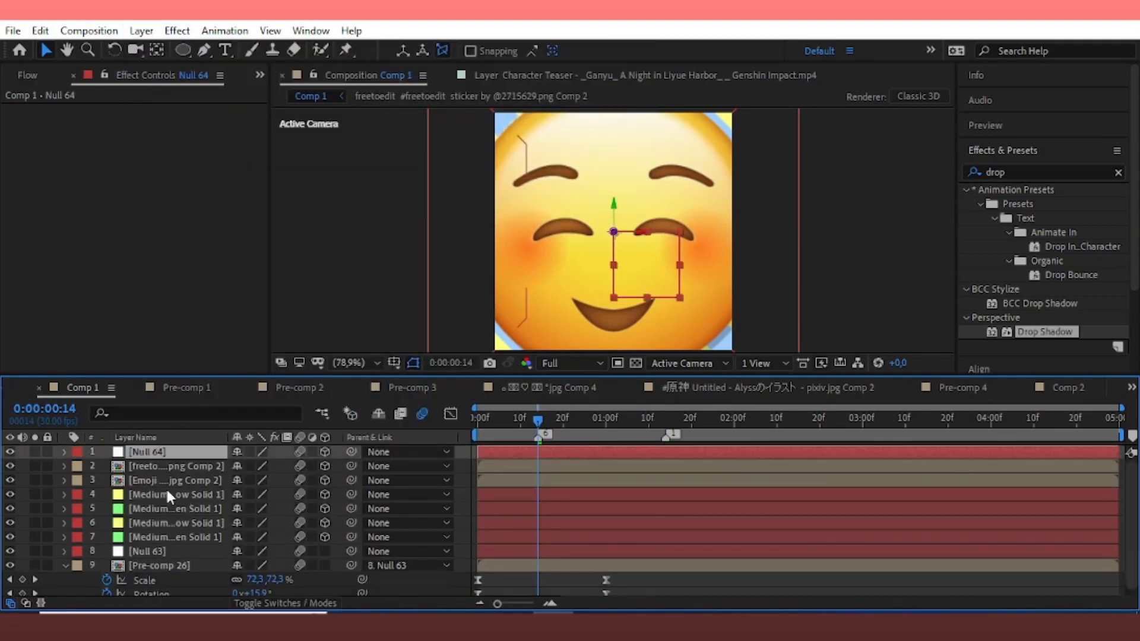
# Parent the two emoji pre-comps and four solids to the new null, and scale the null to 33%.
pyautogui.moveTo(101, 467); pyautogui.dragTo(139, 540)
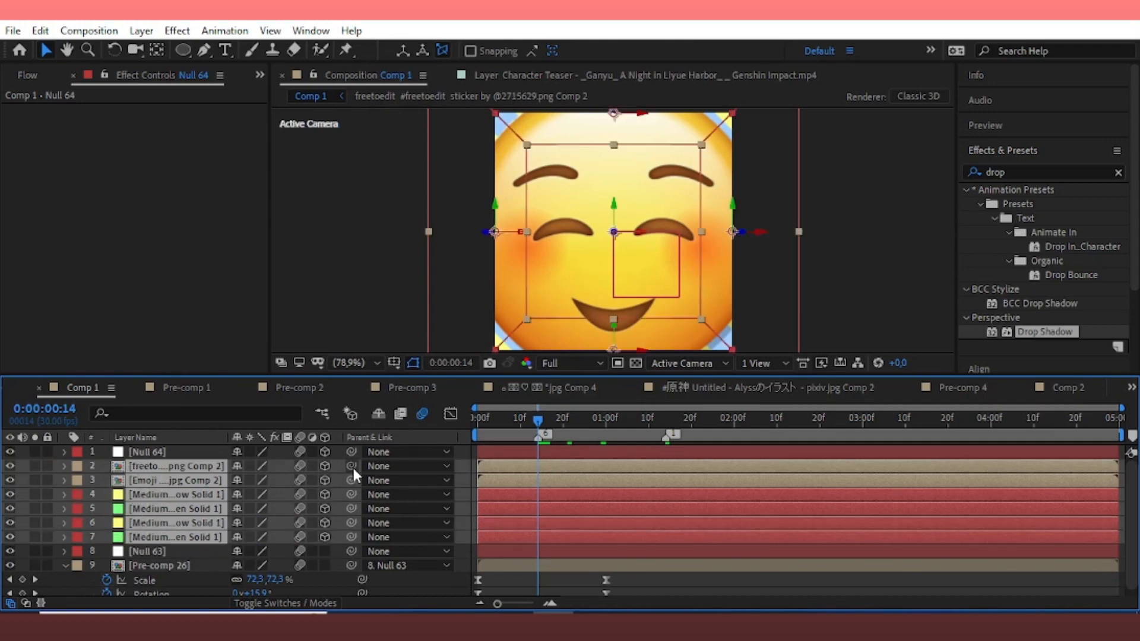
pyautogui.moveTo(354, 468); pyautogui.dragTo(191, 453)
pyautogui.click(191, 452)
pyautogui.press('s')
pyautogui.moveTo(284, 469)
pyautogui.mouseDown()
pyautogui.moveTo(288, 500)
pyautogui.moveTo(295, 469)
pyautogui.mouseUp()
# At 0:00:01:14, move the cube's null to position 99, 263, 0.
pyautogui.click(665, 420)
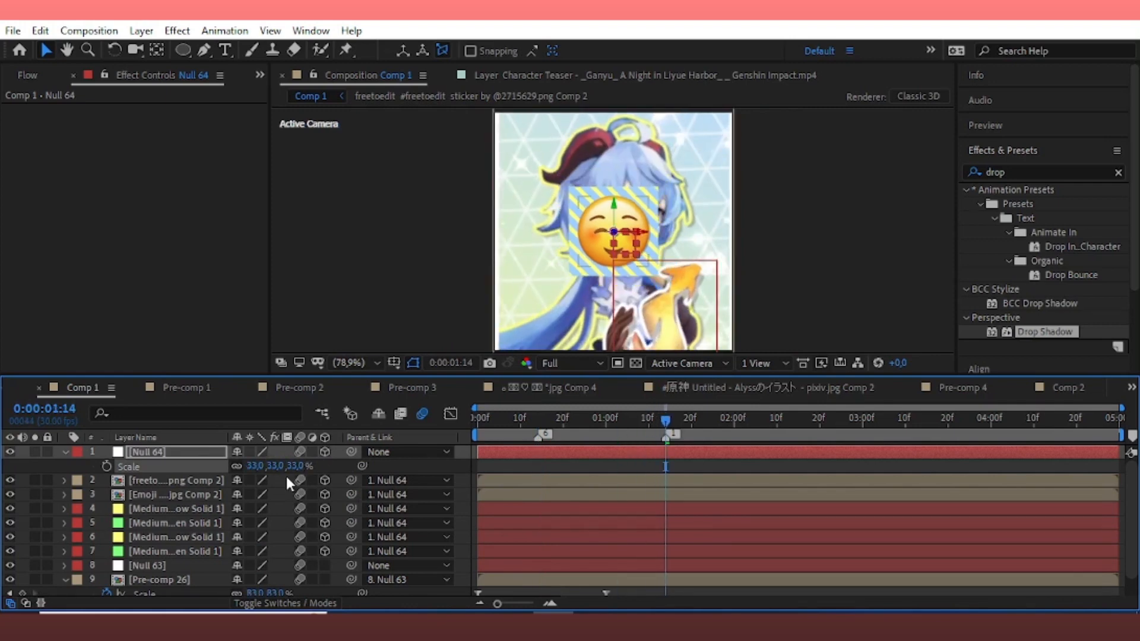
pyautogui.press('p')
pyautogui.moveTo(269, 466); pyautogui.dragTo(340, 466)
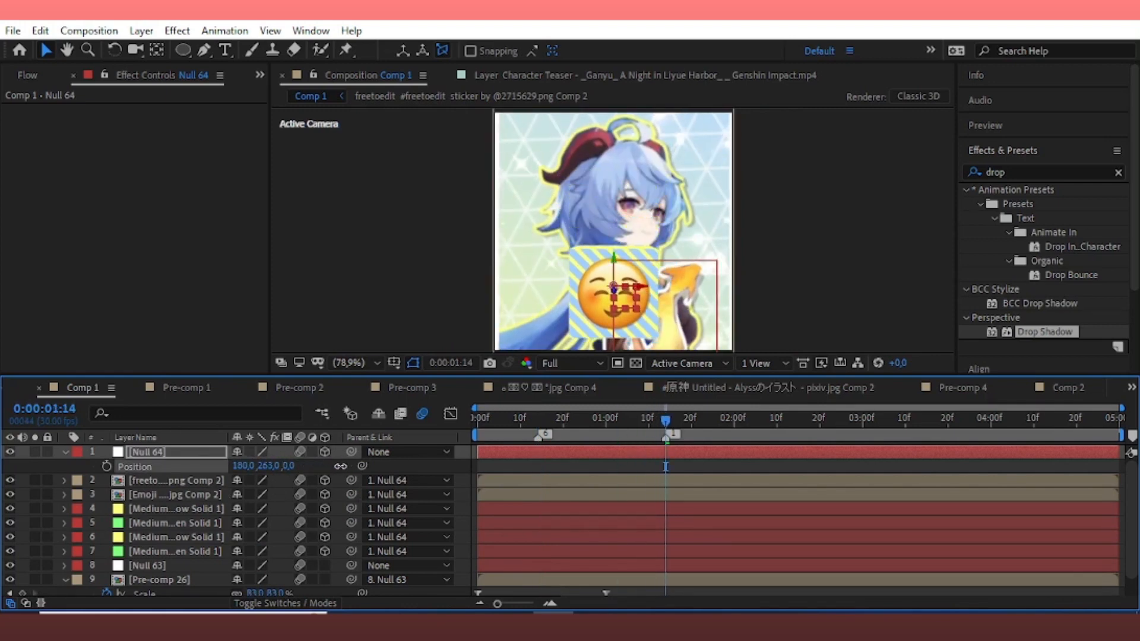
pyautogui.moveTo(240, 466); pyautogui.dragTo(188, 478)
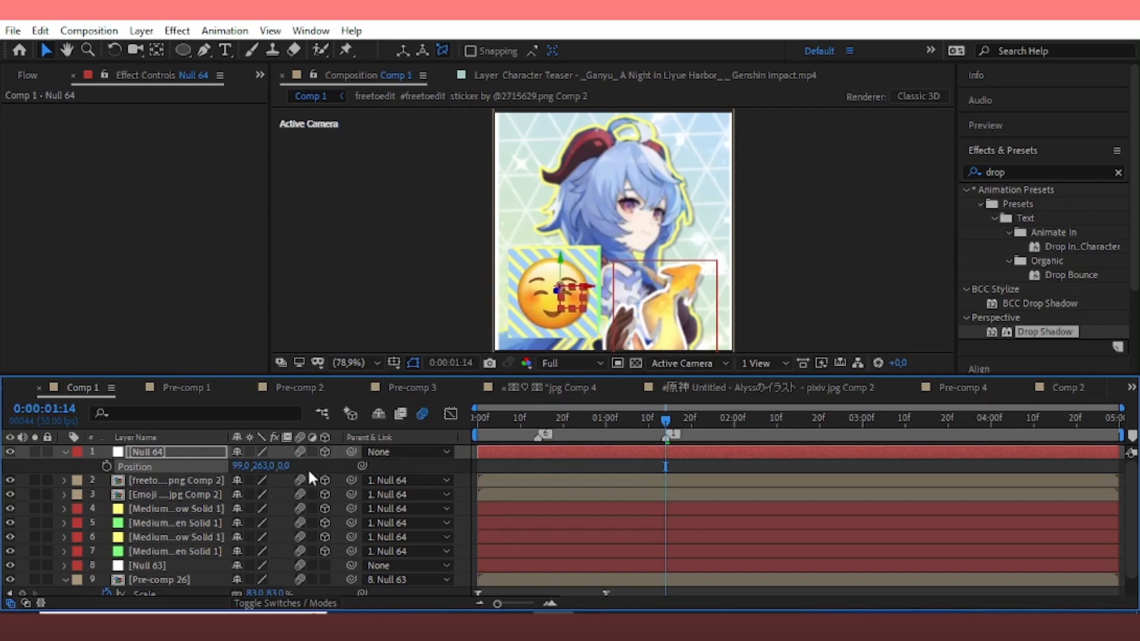
# Set the cube null's scale to 30% and add a scale keyframe at 0:00:01:14.
pyautogui.press('s')
pyautogui.click(301, 467)
pyautogui.write('30')
pyautogui.press('Return')
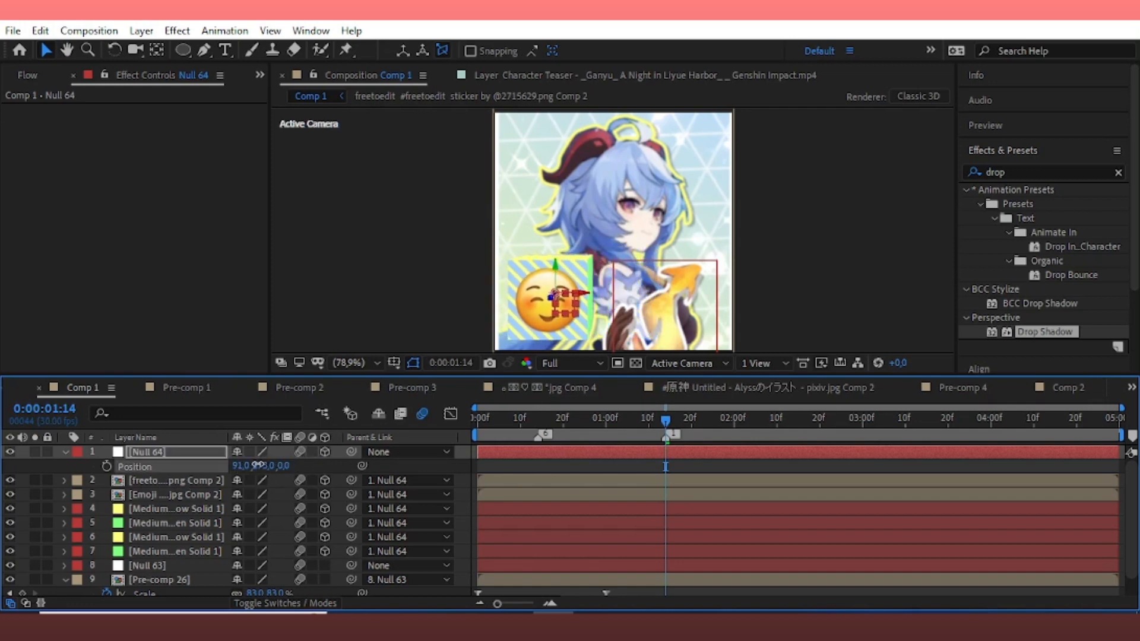
pyautogui.click(107, 466)
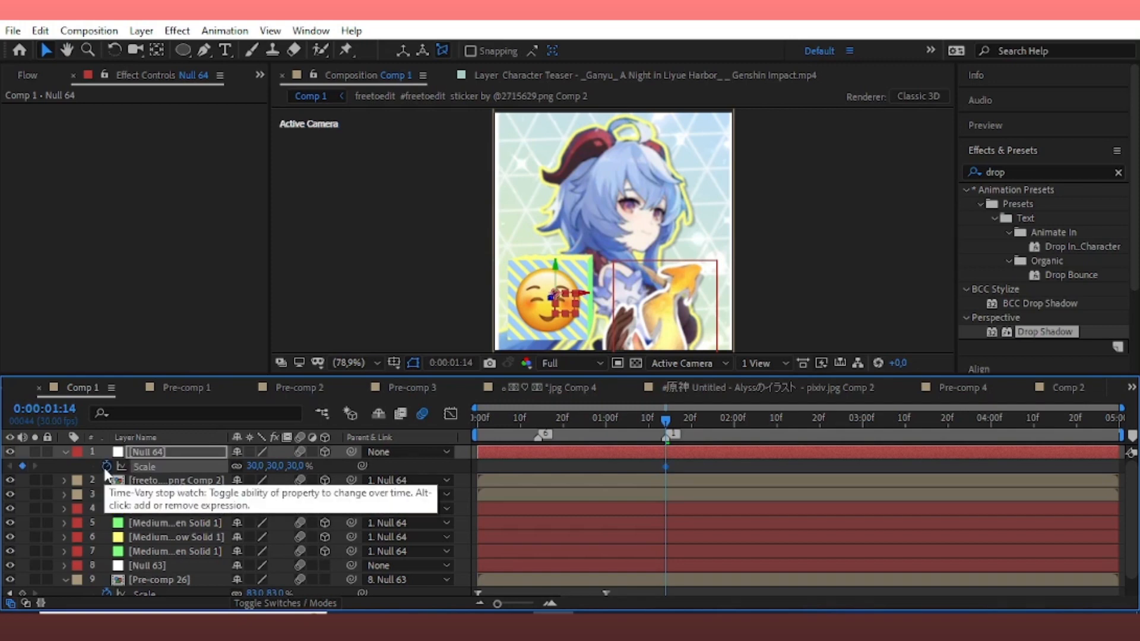
# Add a Y Rotation keyframe to the cube's null and move its scale and rotation keyframes to 0:00:01:00.
pyautogui.hotkey('shift', 'r')
pyautogui.click(107, 495)
pyautogui.press('u')
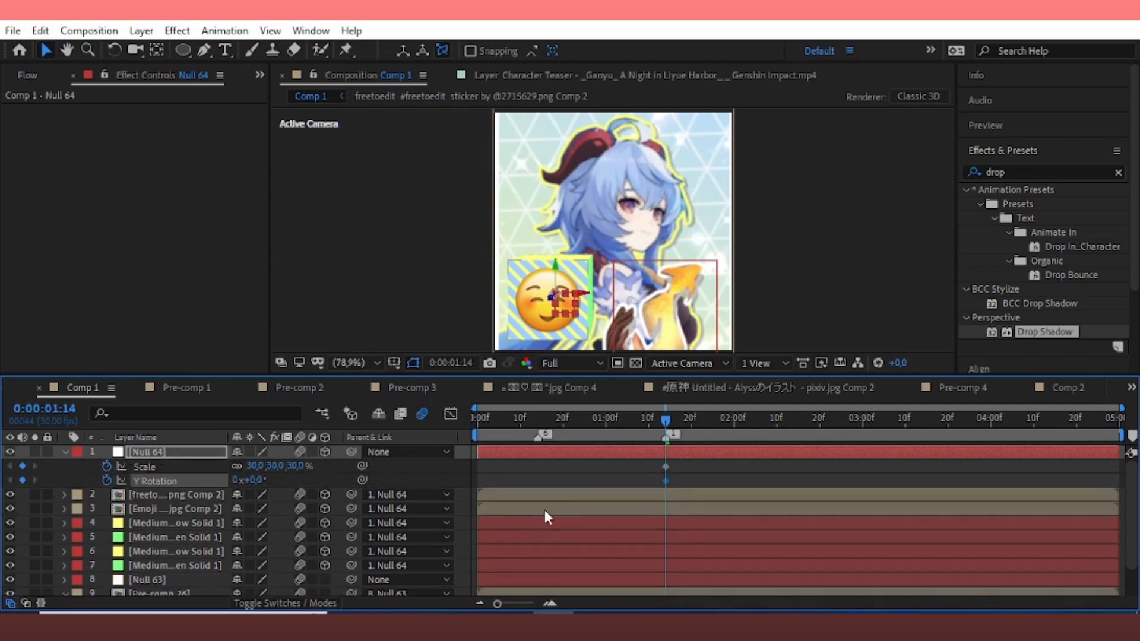
pyautogui.click(666, 467)
pyautogui.moveTo(540, 488); pyautogui.dragTo(602, 494)
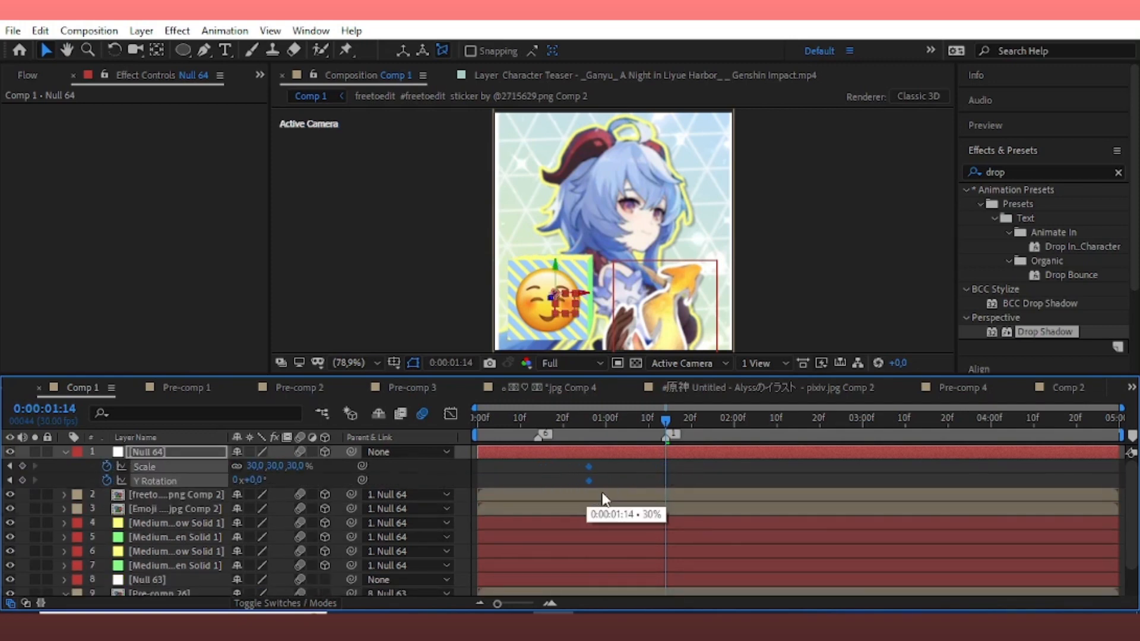
pyautogui.click(574, 420)
pyautogui.click(643, 464)
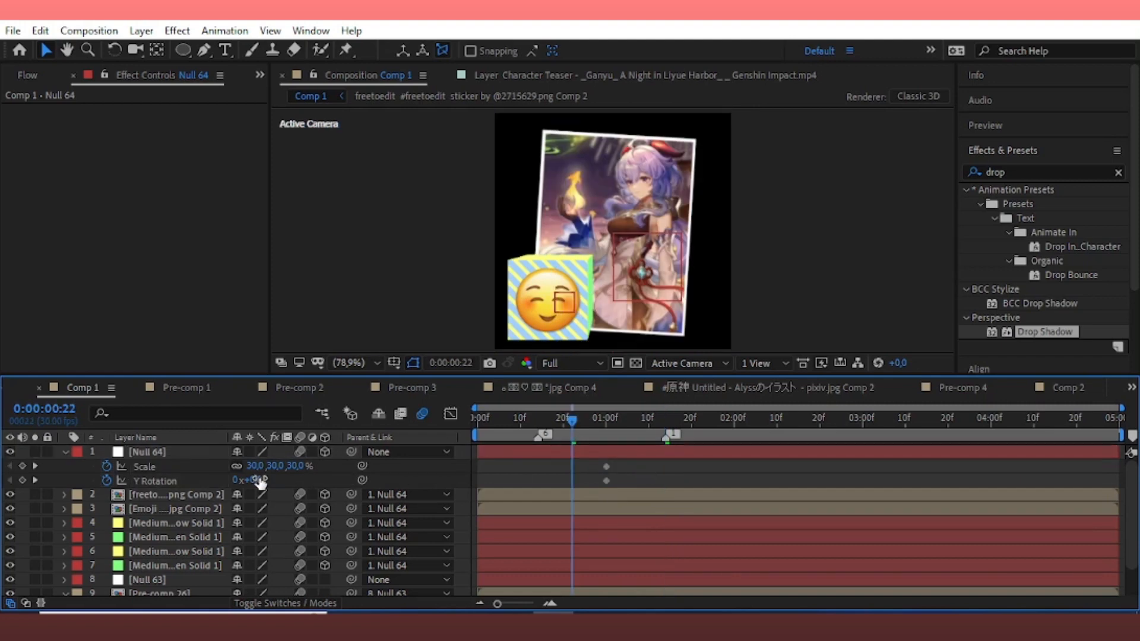
# Keyframe the cube null's scale at 0% and its Y Rotation at 188° at 0:00:00:00.
pyautogui.moveTo(256, 480); pyautogui.dragTo(288, 472)
pyautogui.moveTo(589, 462); pyautogui.dragTo(479, 471)
pyautogui.moveTo(625, 462); pyautogui.dragTo(472, 493)
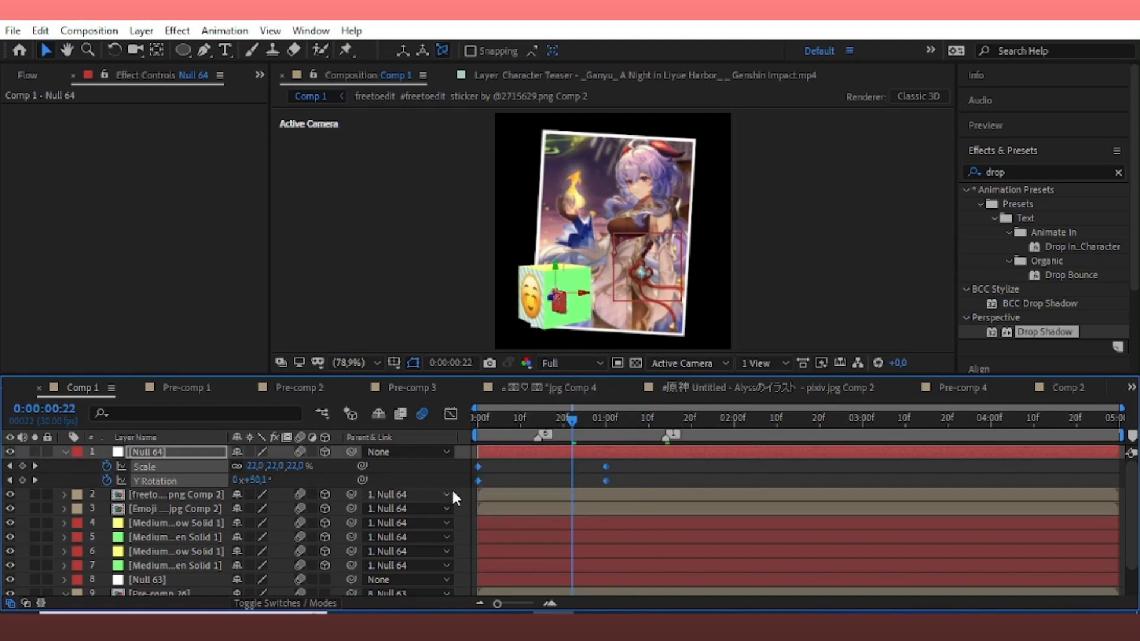
# Ease the cube null's scale and Y Rotation curves into a fast start with a long slow finish, and preview the animation.
pyautogui.click(451, 414)
pyautogui.moveTo(668, 492); pyautogui.dragTo(394, 443)
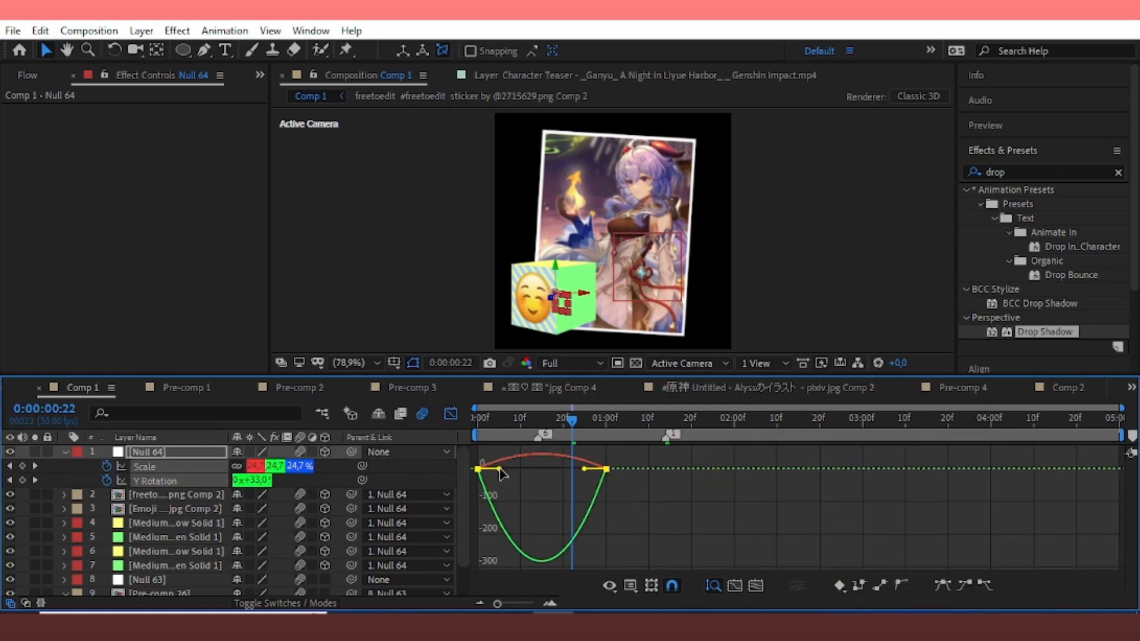
pyautogui.moveTo(510, 468); pyautogui.dragTo(427, 470)
pyautogui.moveTo(585, 469); pyautogui.dragTo(494, 472)
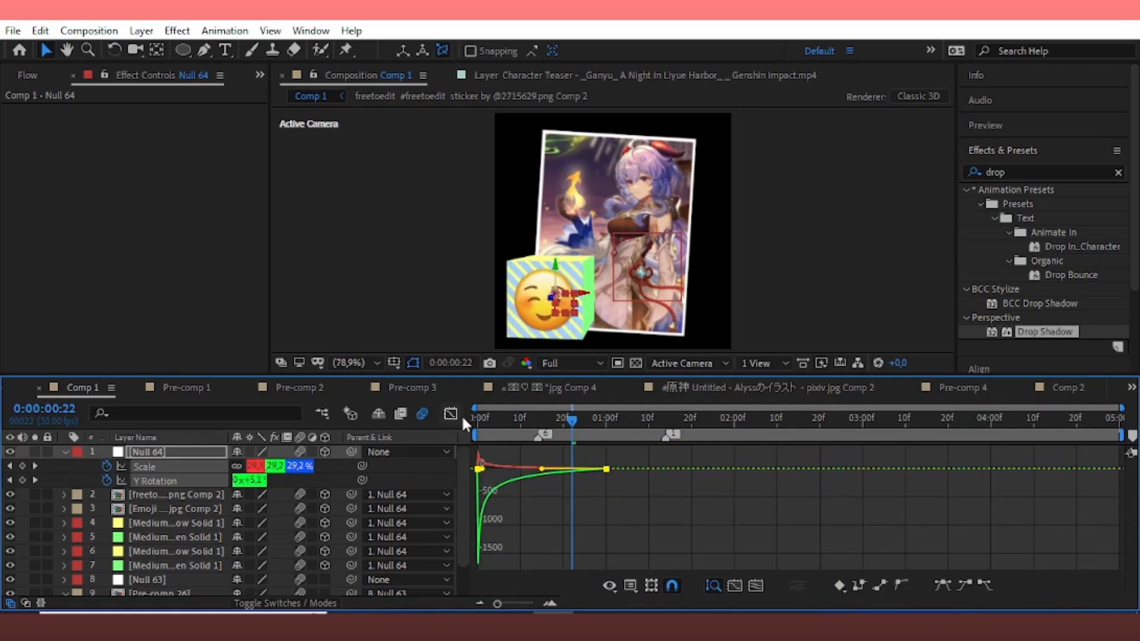
pyautogui.click(452, 414)
pyautogui.press('space')
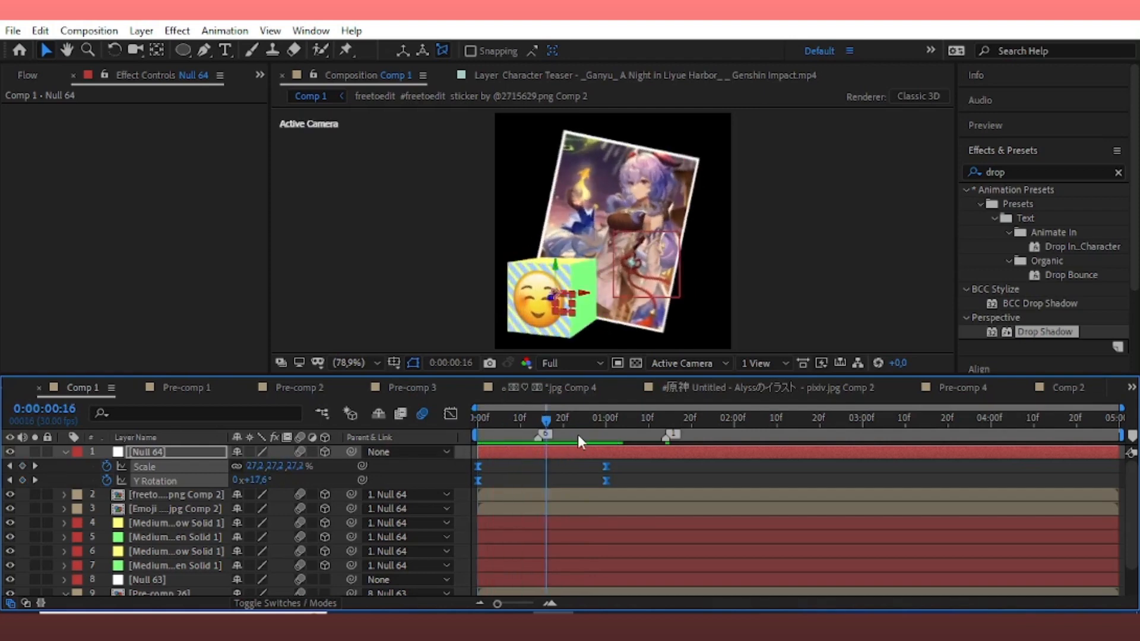
# Add another null object above the cube's null and make it a 3D layer.
pyautogui.click(141, 30)
pyautogui.moveTo(161, 48)
pyautogui.click(442, 120)
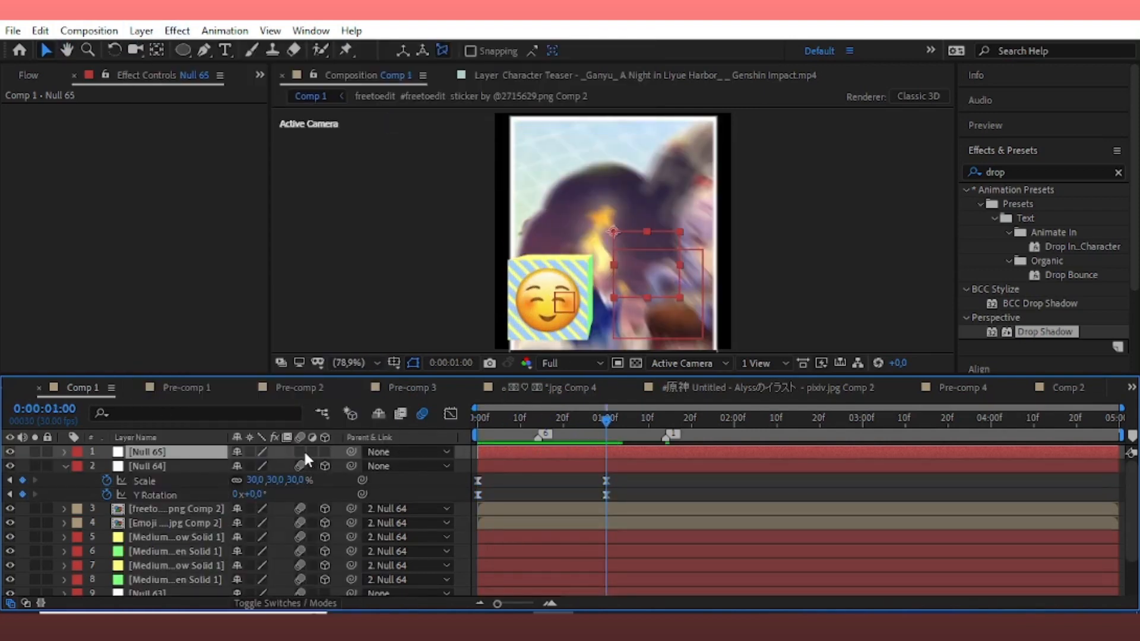
# Snap the new null's anchor point to the cube null's centre and parent the cube's null to the new null.
pyautogui.click(157, 50)
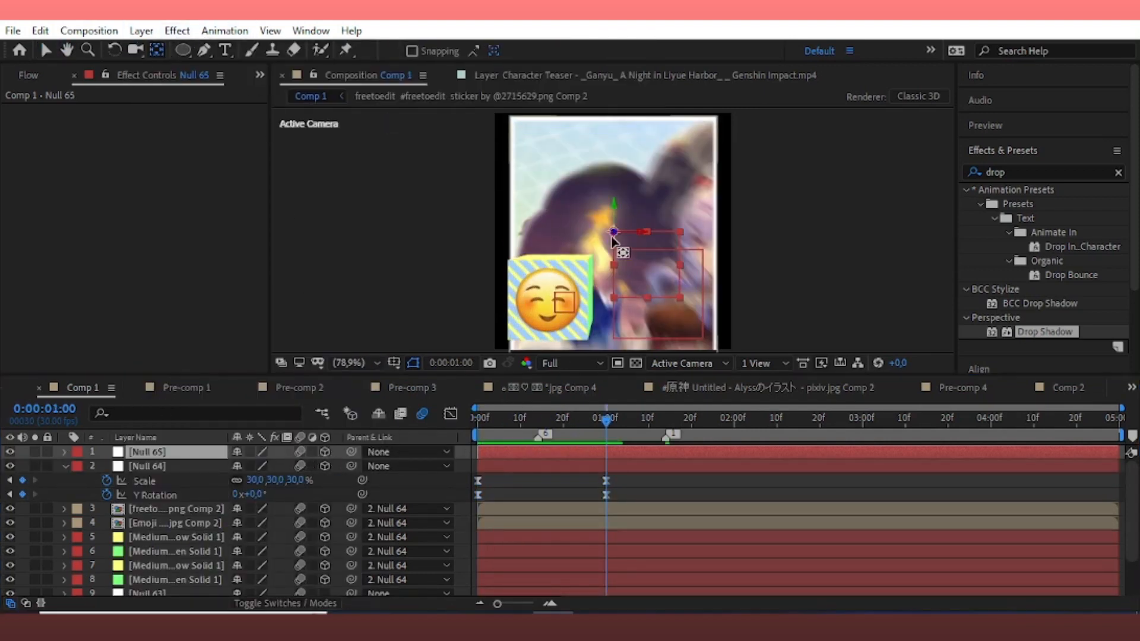
pyautogui.moveTo(591, 252); pyautogui.dragTo(532, 316)
pyautogui.click(412, 51)
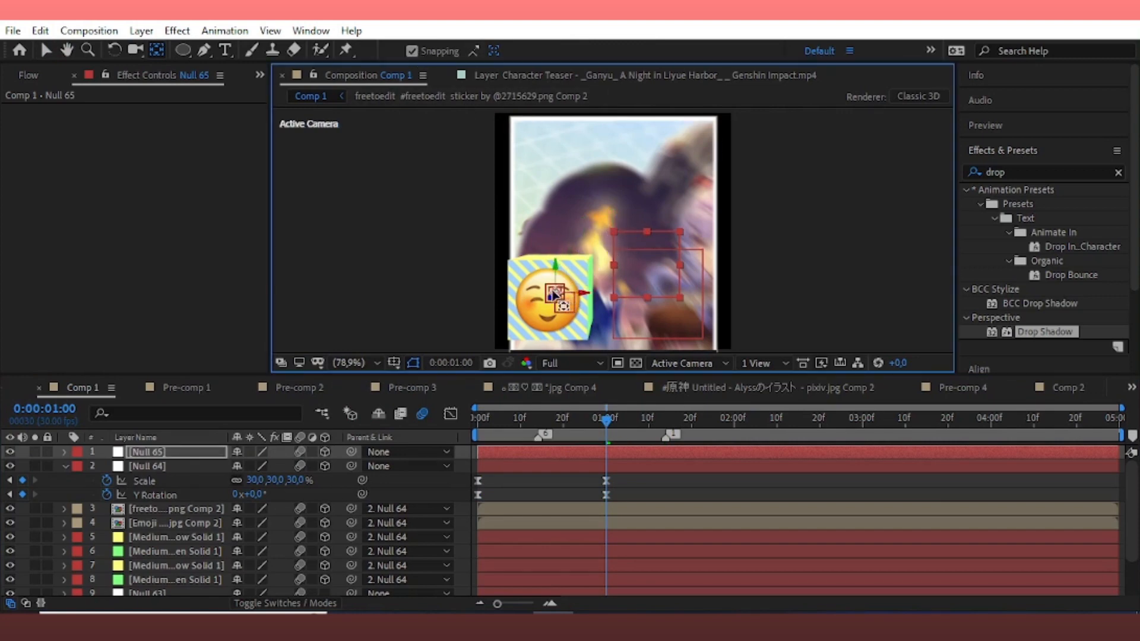
pyautogui.moveTo(352, 467); pyautogui.dragTo(352, 452)
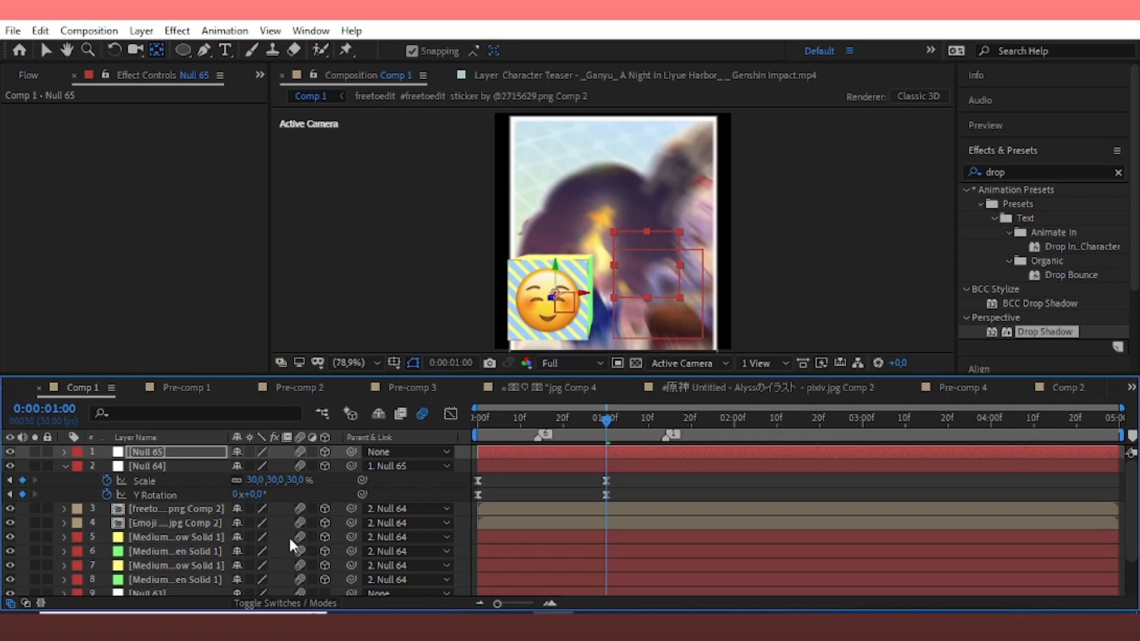
# Keyframe the new null's Y Rotation from 0° at 0:00:00:14 to -180° at 0:00:01:14.
pyautogui.press('v')
pyautogui.click(207, 455)
pyautogui.press('r')
pyautogui.click(107, 495)
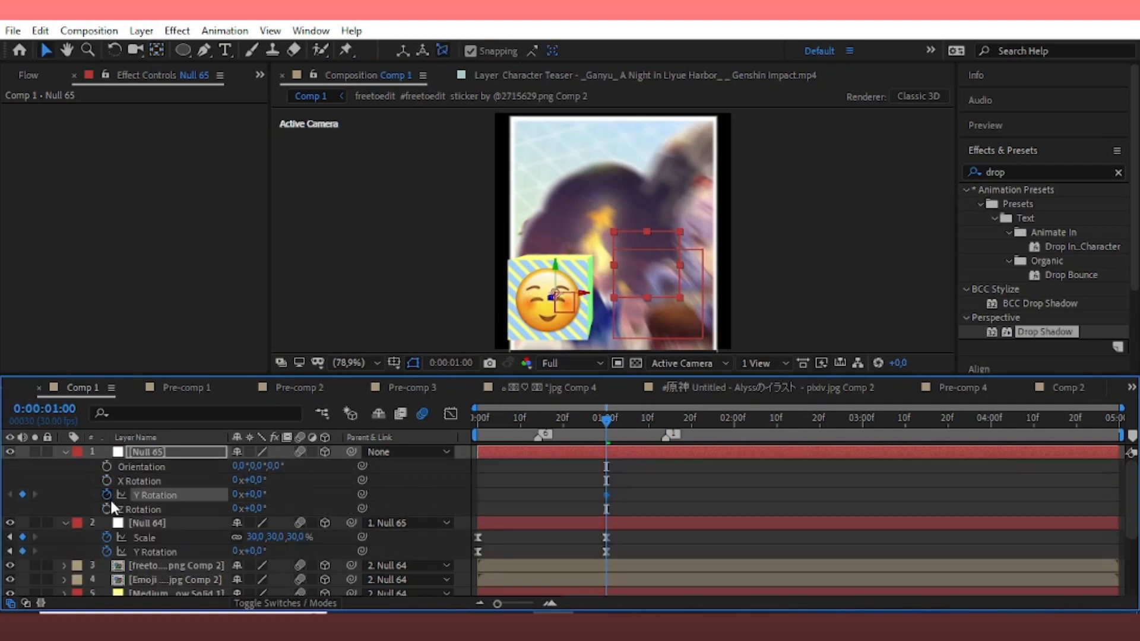
pyautogui.press('u')
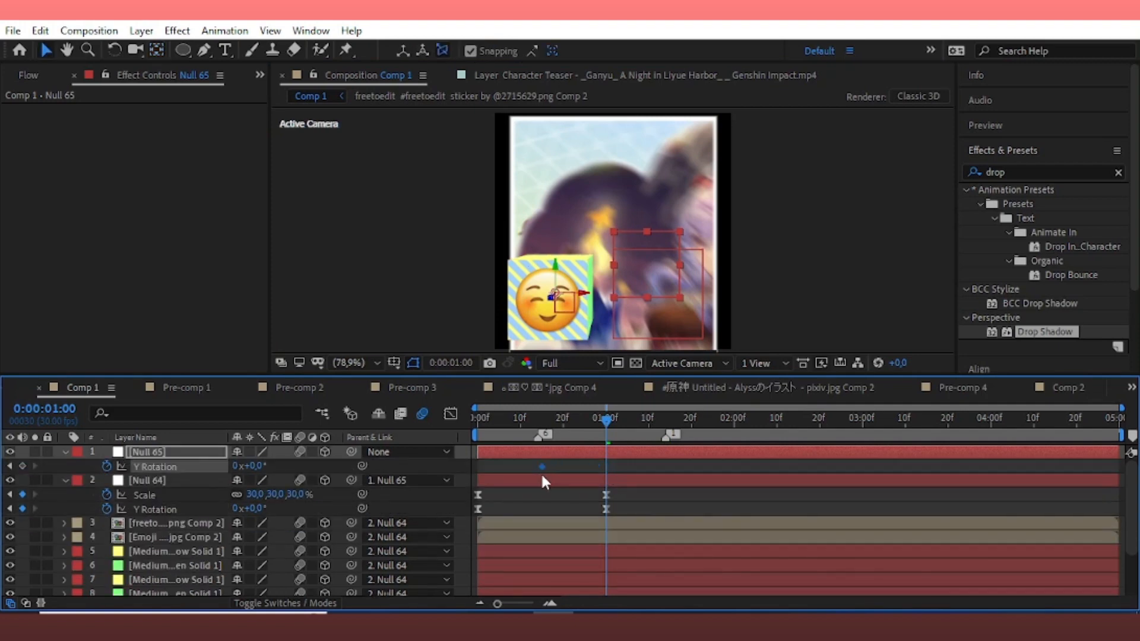
pyautogui.moveTo(542, 476); pyautogui.dragTo(537, 477)
pyautogui.moveTo(255, 468); pyautogui.dragTo(121, 502)
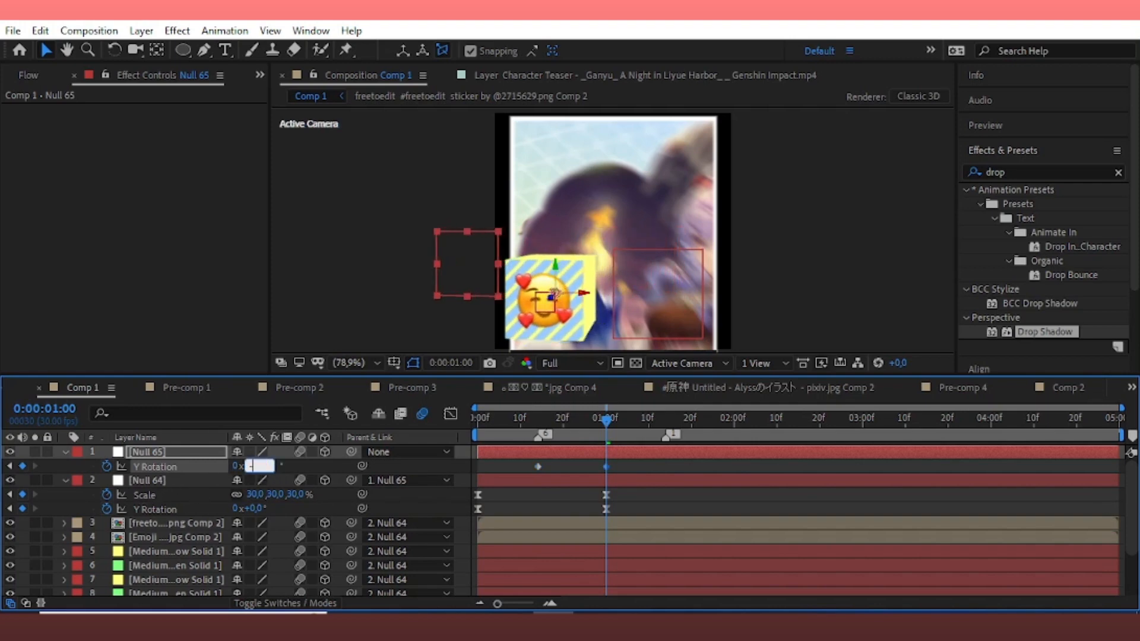
pyautogui.write('-180')
pyautogui.press('Return')
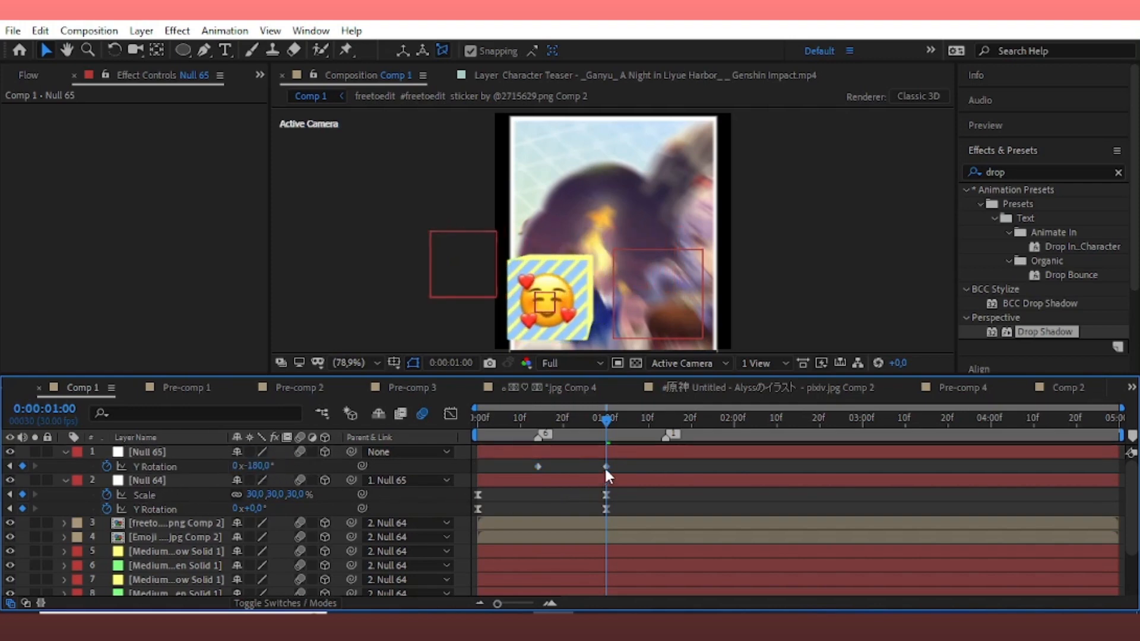
pyautogui.moveTo(606, 467)
pyautogui.mouseDown()
pyautogui.moveTo(665, 465)
pyautogui.moveTo(515, 471)
pyautogui.moveTo(620, 454)
pyautogui.mouseUp()
# Ease the new null's Y Rotation keyframes into a steep mid-point speed peak and preview the composition from the start.
pyautogui.press('F9')
pyautogui.click(451, 414)
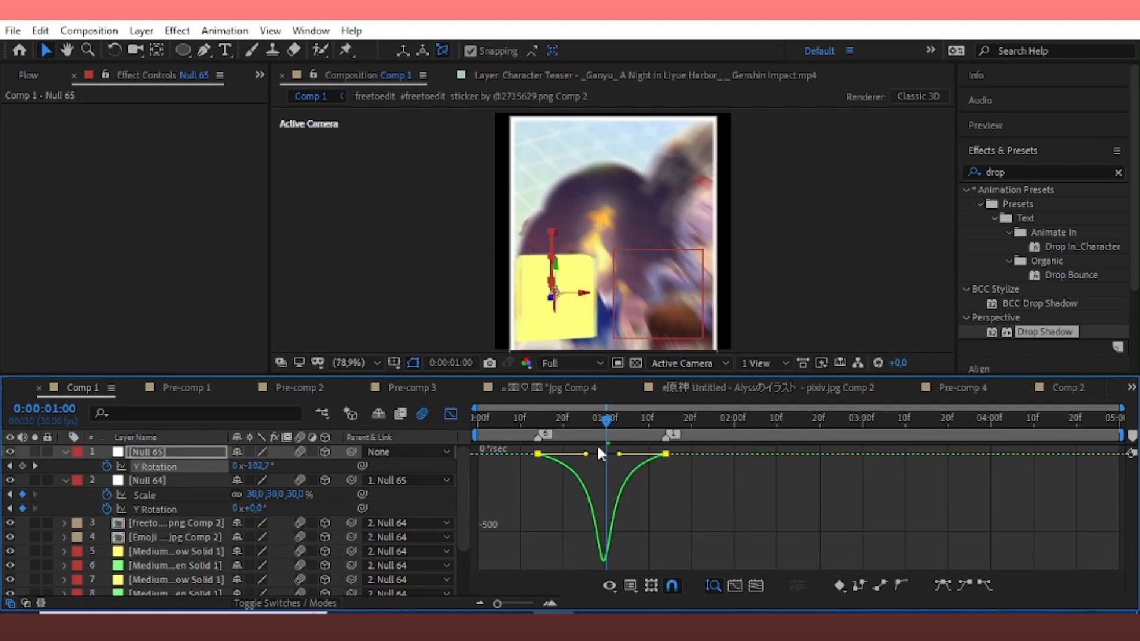
pyautogui.click(450, 414)
pyautogui.moveTo(568, 420); pyautogui.dragTo(437, 440)
pyautogui.press('space')
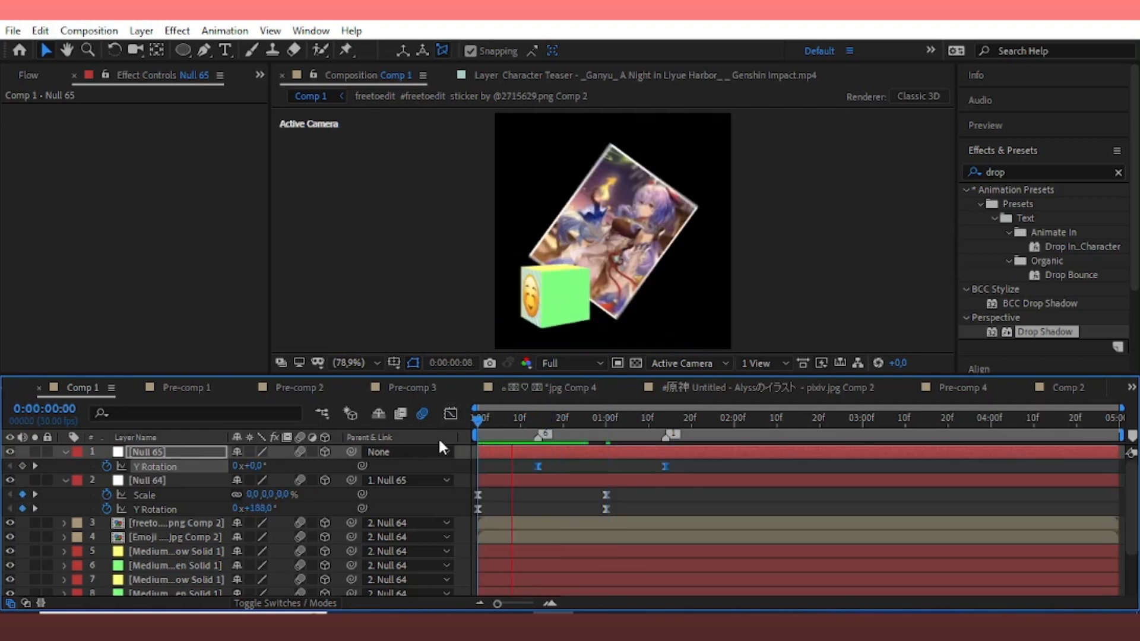
# Add a white solid as the top layer of Comp 1.
pyautogui.click(142, 30)
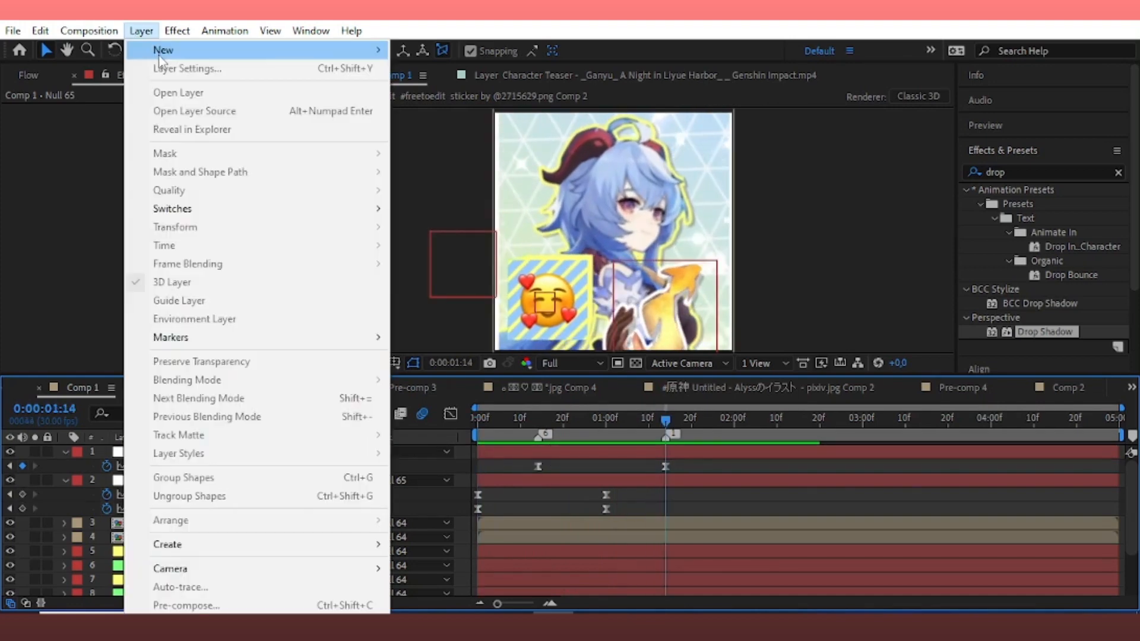
pyautogui.moveTo(178, 50)
pyautogui.click(447, 74)
pyautogui.click(579, 436)
pyautogui.click(553, 325)
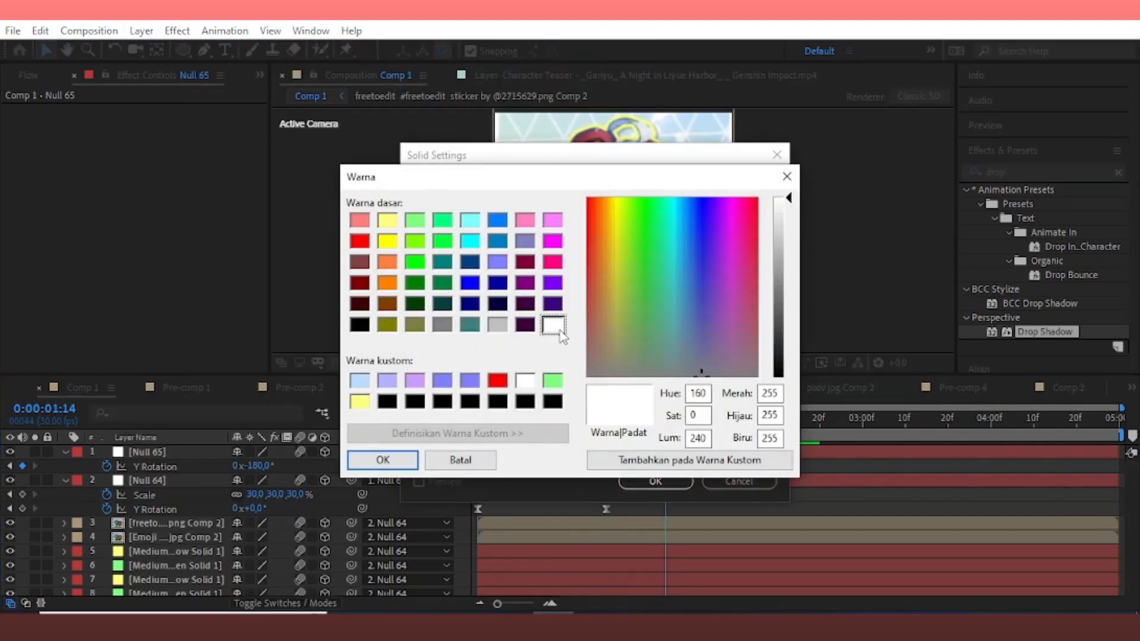
pyautogui.click(369, 461)
pyautogui.click(655, 481)
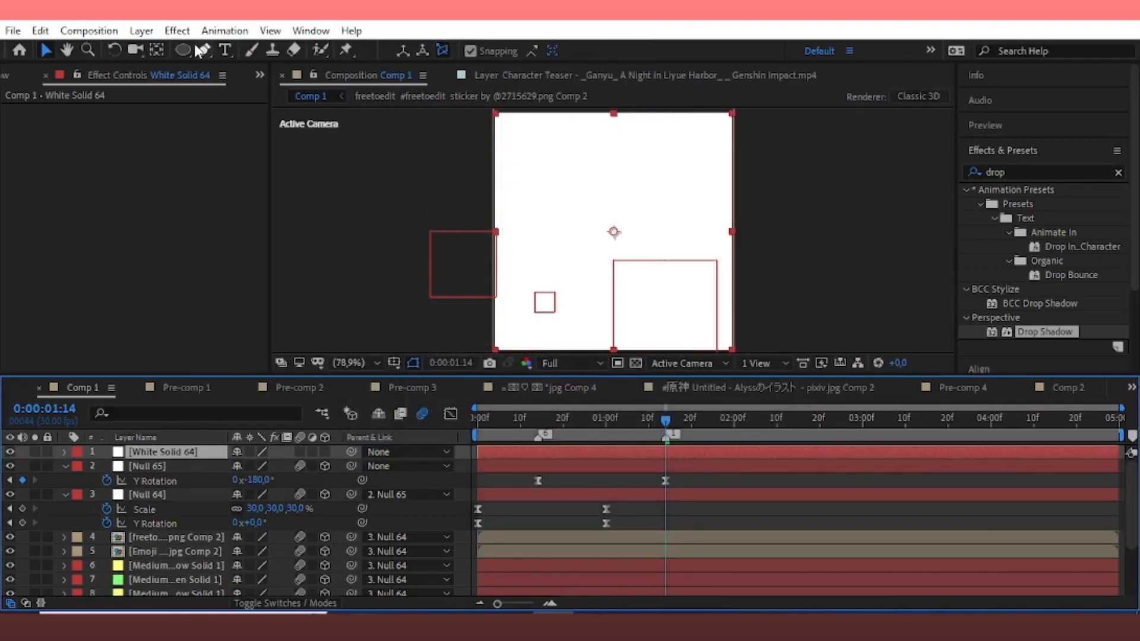
# Show the proportional grid and draw a closed right-pointing chevron mask across the white solid with the Pen tool.
pyautogui.press('g')
pyautogui.click(393, 362)
pyautogui.click(458, 400)
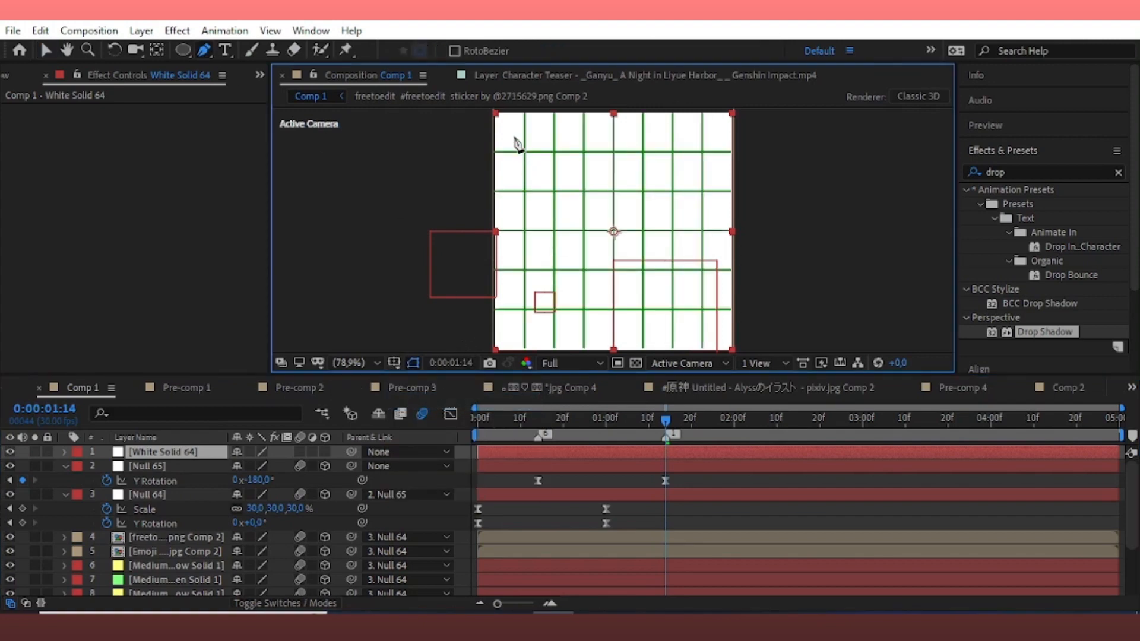
pyautogui.click(495, 112)
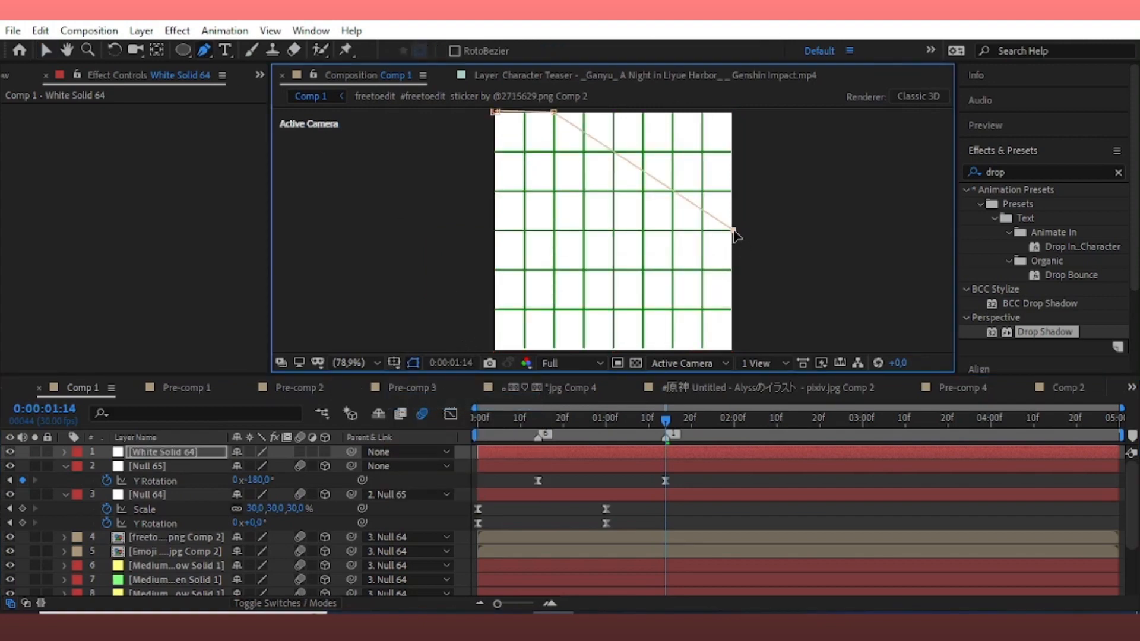
pyautogui.click(554, 350)
pyautogui.click(496, 351)
pyautogui.click(644, 230)
pyautogui.click(496, 112)
# Narrow the chevron mask by shifting its tip, upper and lower corner points inward, and hide the proportional grid.
pyautogui.moveTo(554, 351); pyautogui.dragTo(587, 351)
pyautogui.moveTo(553, 112); pyautogui.dragTo(581, 112)
pyautogui.moveTo(733, 230); pyautogui.dragTo(698, 230)
pyautogui.click(570, 112)
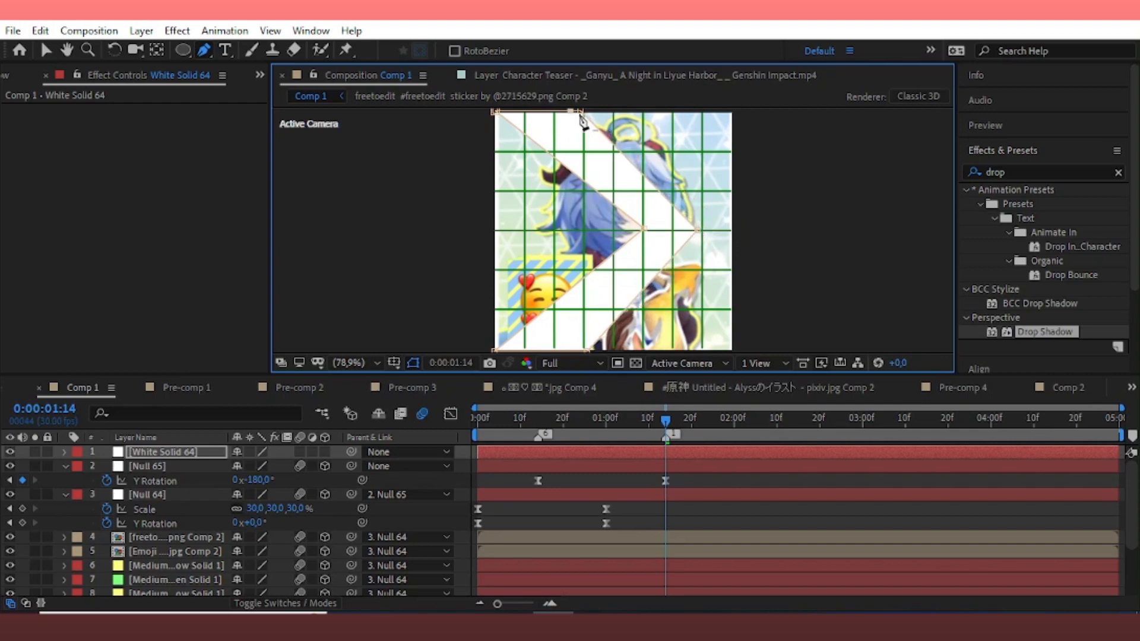
pyautogui.click(581, 113)
pyautogui.moveTo(570, 112); pyautogui.dragTo(557, 111)
pyautogui.moveTo(588, 350); pyautogui.dragTo(552, 350)
pyautogui.click(393, 363)
pyautogui.click(422, 398)
pyautogui.press('v')
pyautogui.click(216, 465)
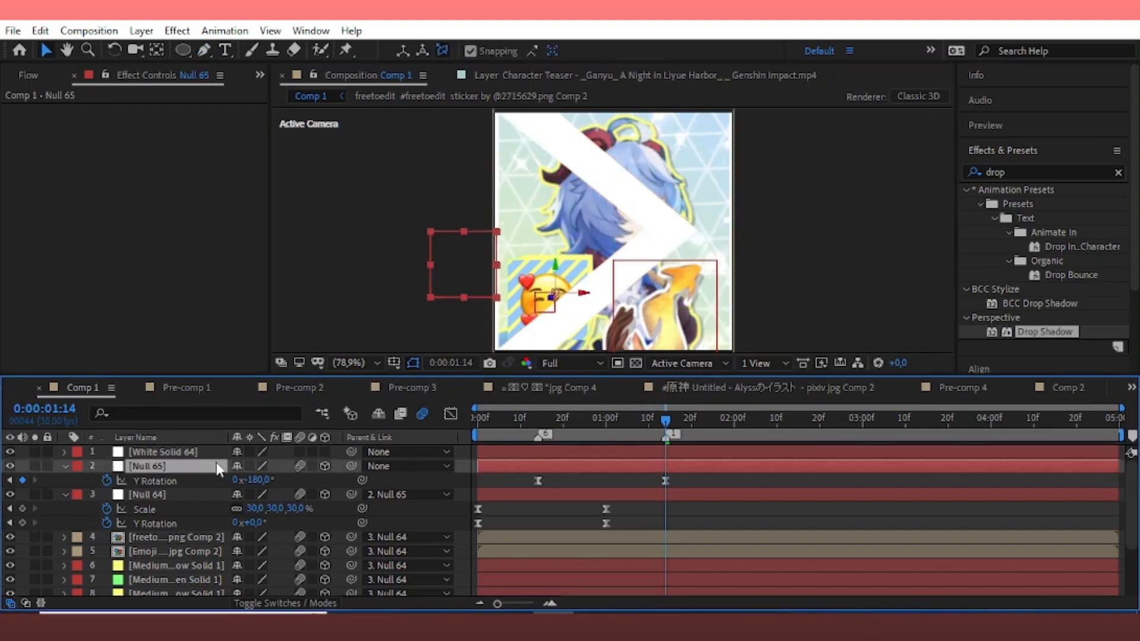
# Keyframe the white chevron's position from -139, 180 at 0:00:00:14 to beyond the frame's right edge at 0:00:01:14.
pyautogui.click(202, 453)
pyautogui.press('p')
pyautogui.click(107, 466)
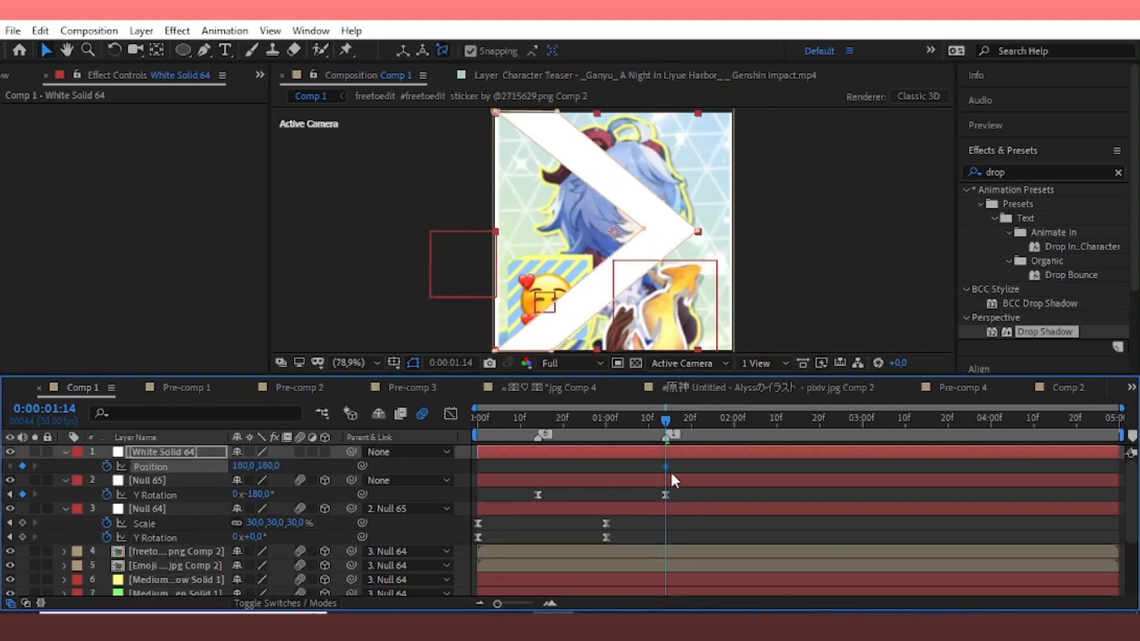
pyautogui.moveTo(572, 467); pyautogui.dragTo(535, 512)
pyautogui.moveTo(247, 469); pyautogui.dragTo(568, 470)
pyautogui.moveTo(566, 422); pyautogui.dragTo(537, 455)
pyautogui.moveTo(229, 466); pyautogui.dragTo(148, 467)
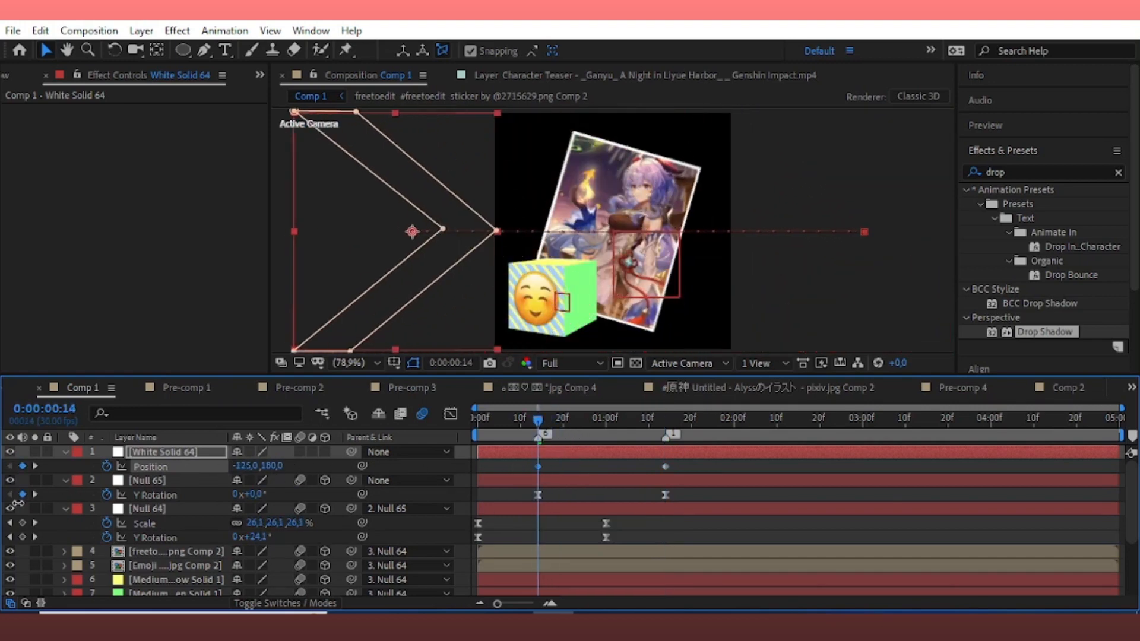
pyautogui.moveTo(529, 472); pyautogui.dragTo(528, 472)
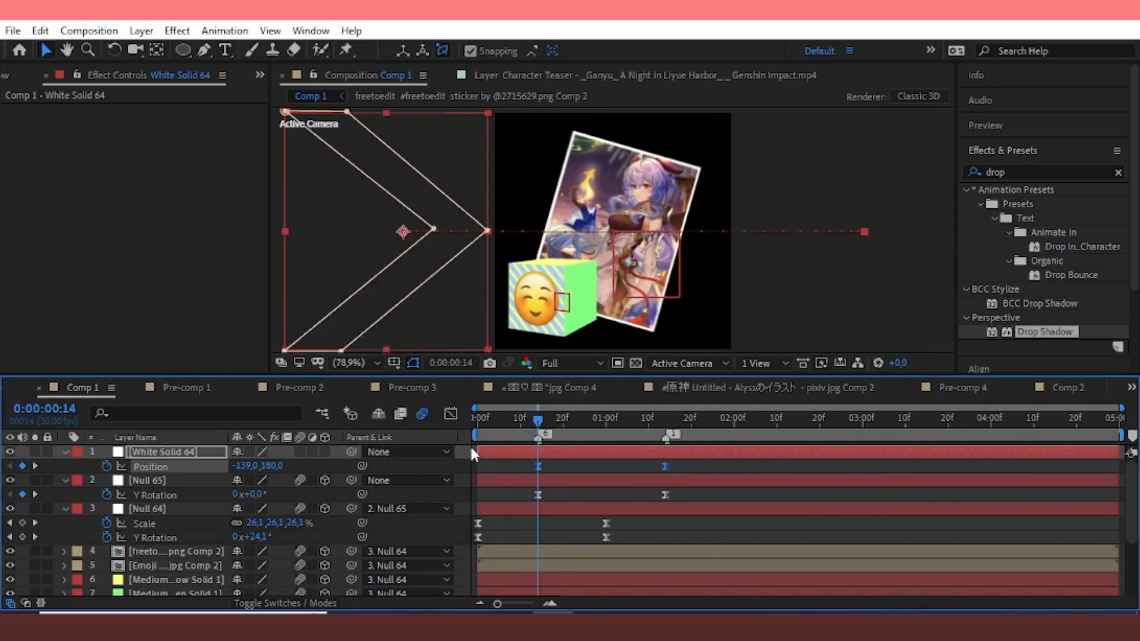
# Shape the chevron's position speed curve into a sharp mid-point peak, preview it, and enable motion blur on the white solid.
pyautogui.click(450, 413)
pyautogui.moveTo(561, 565); pyautogui.dragTo(611, 553)
pyautogui.press('space')
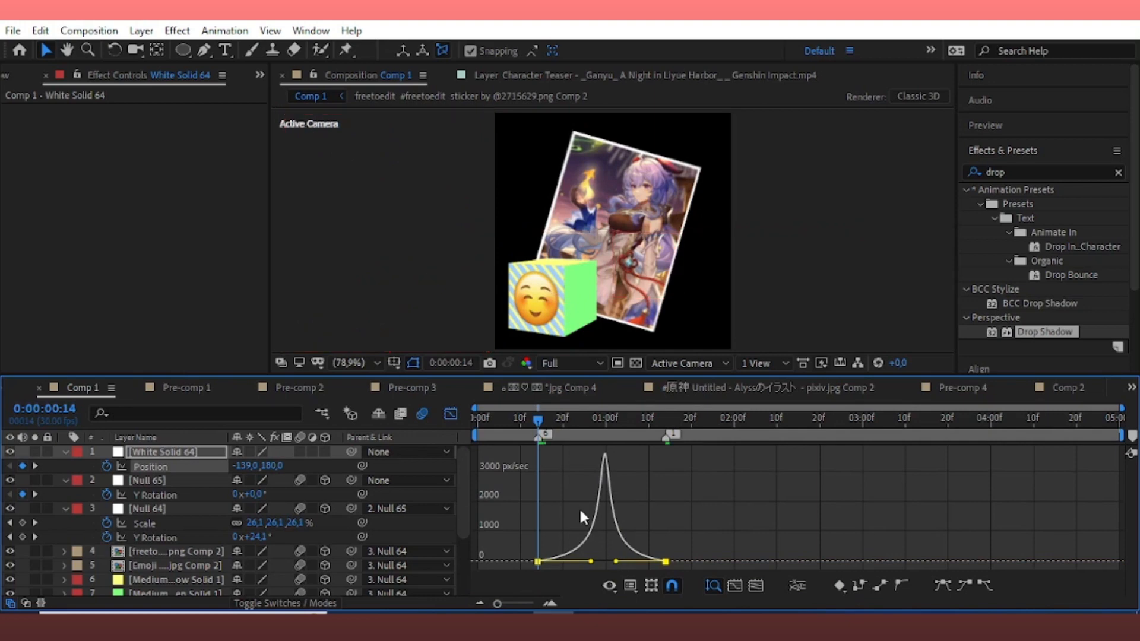
pyautogui.press('space')
pyautogui.click(451, 413)
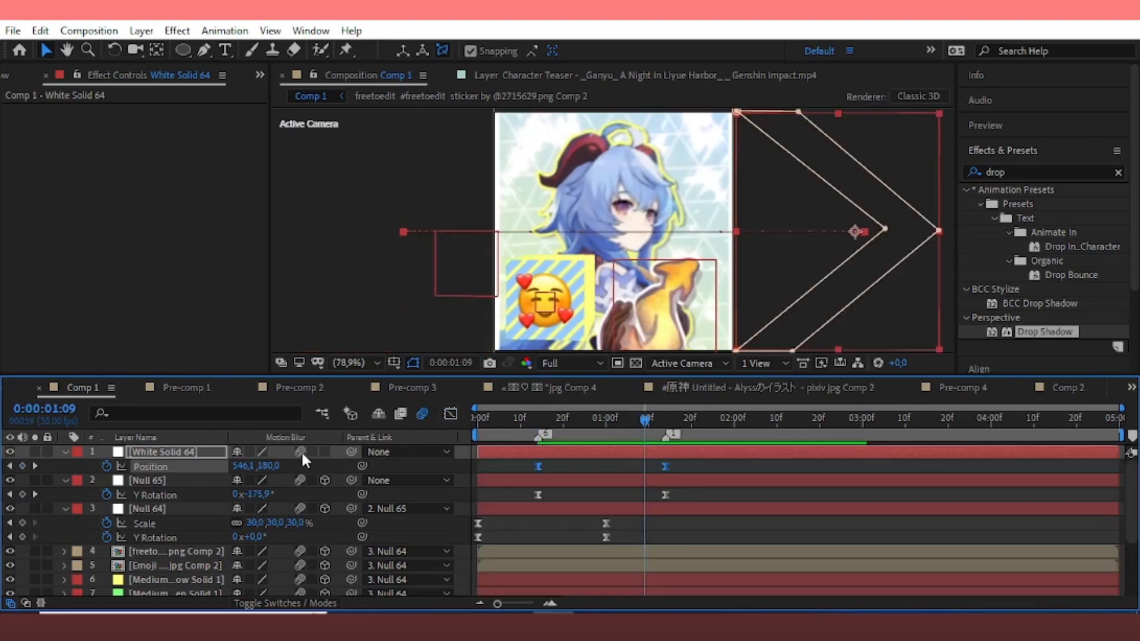
# Collapse the expanded layer properties and select layers 2 to 10, from Null 65 to Null 63.
pyautogui.click(65, 452)
pyautogui.click(65, 466)
pyautogui.click(66, 480)
pyautogui.scroll(-3, 451, 550)
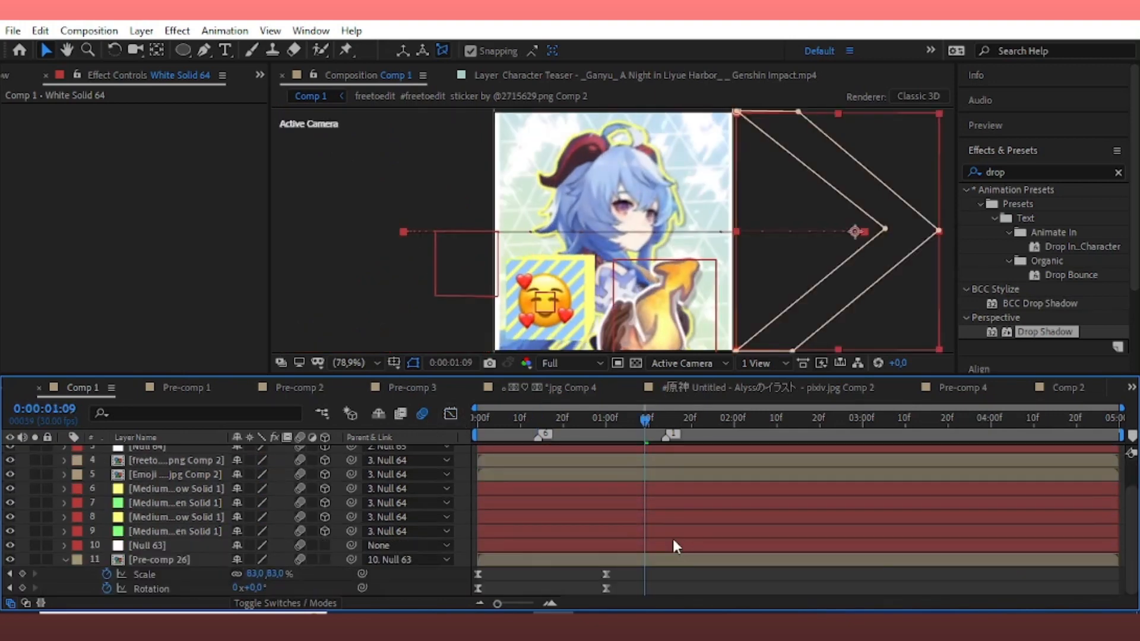
pyautogui.moveTo(644, 419); pyautogui.dragTo(527, 450)
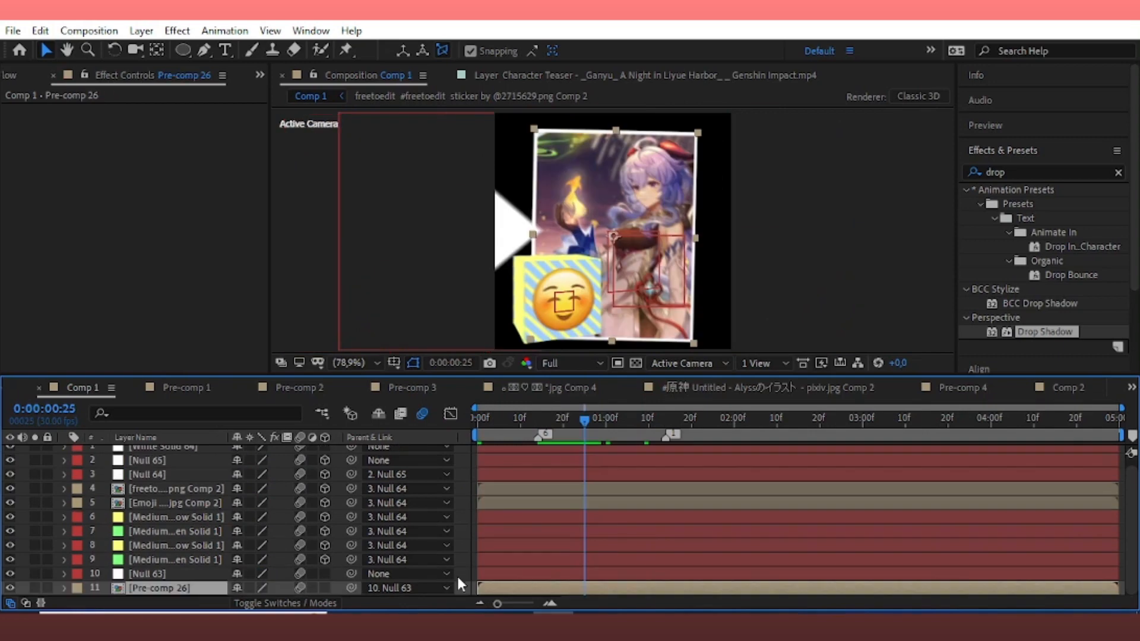
pyautogui.scroll(1, 125, 478)
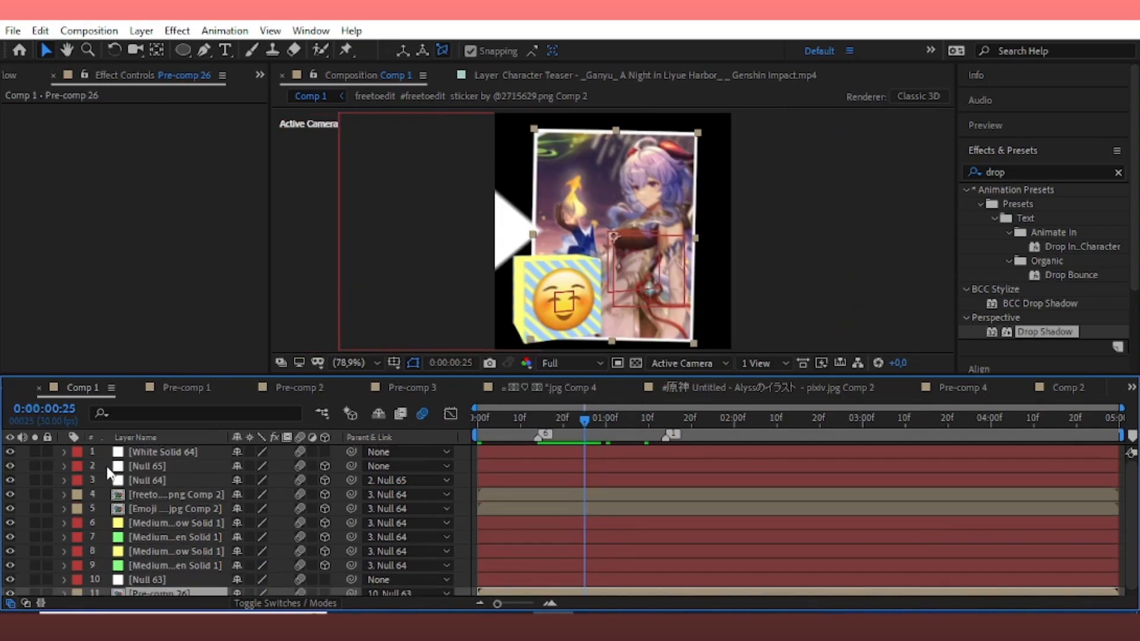
pyautogui.moveTo(108, 473); pyautogui.dragTo(139, 579)
# Try to pre-compose the selected nulls, emoji pre-comps and coloured solids into one pre-comp.
pyautogui.rightClick(641, 544)
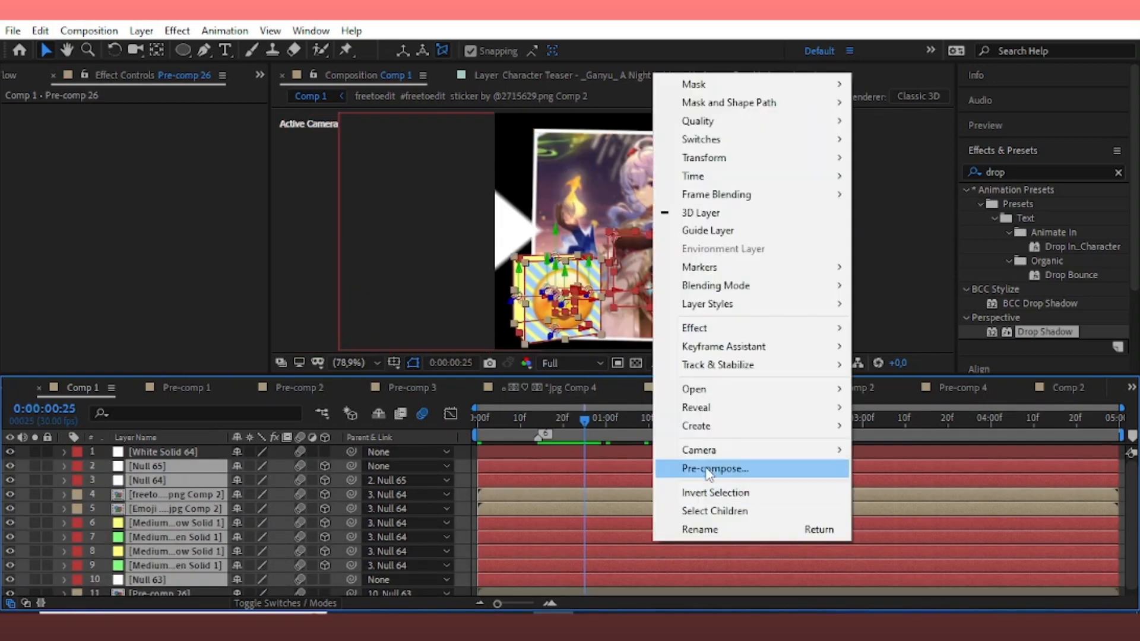
pyautogui.click(710, 469)
pyautogui.click(640, 406)
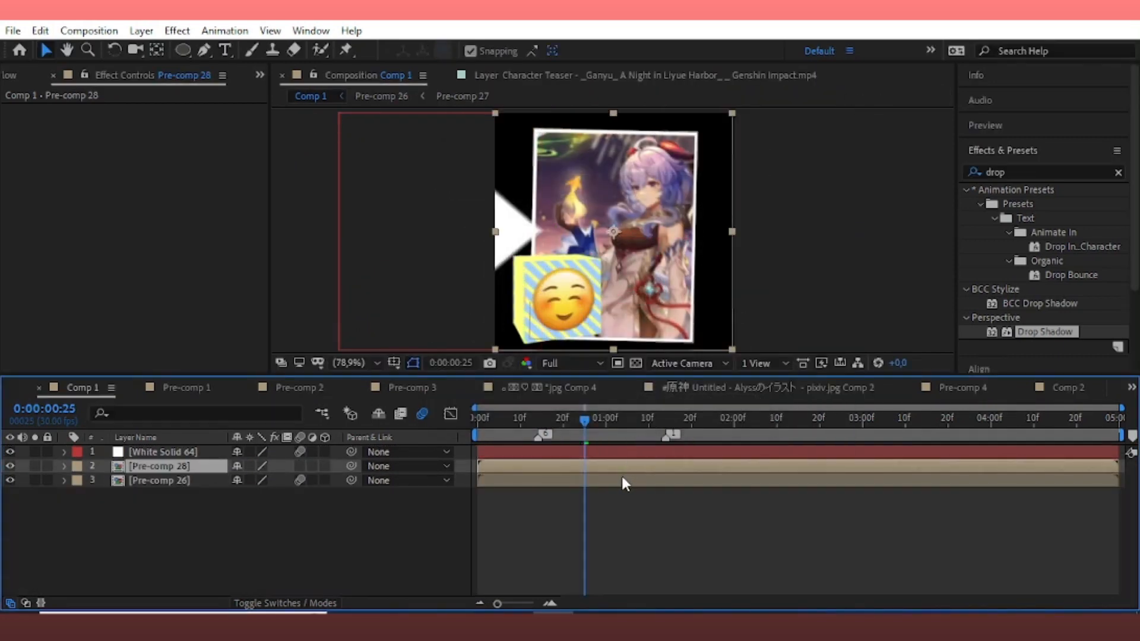
pyautogui.hotkey('ctrl', 'z')
# Pre-compose the selected nulls, emoji pre-comps and coloured solids into Pre-comp 28.
pyautogui.rightClick(593, 492)
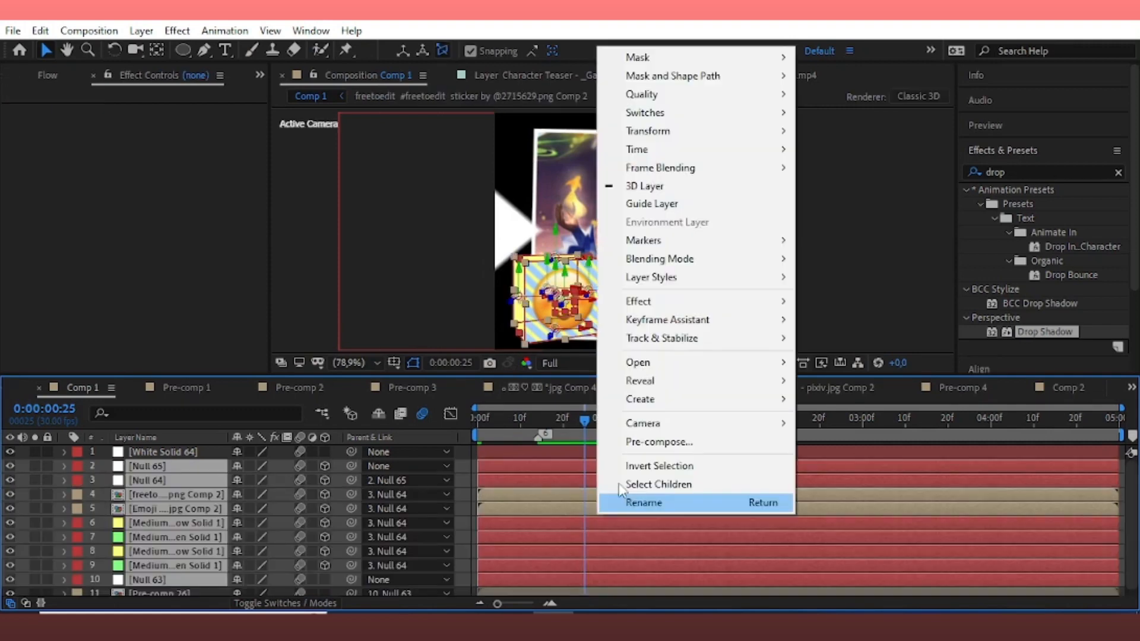
pyautogui.click(648, 439)
pyautogui.click(642, 407)
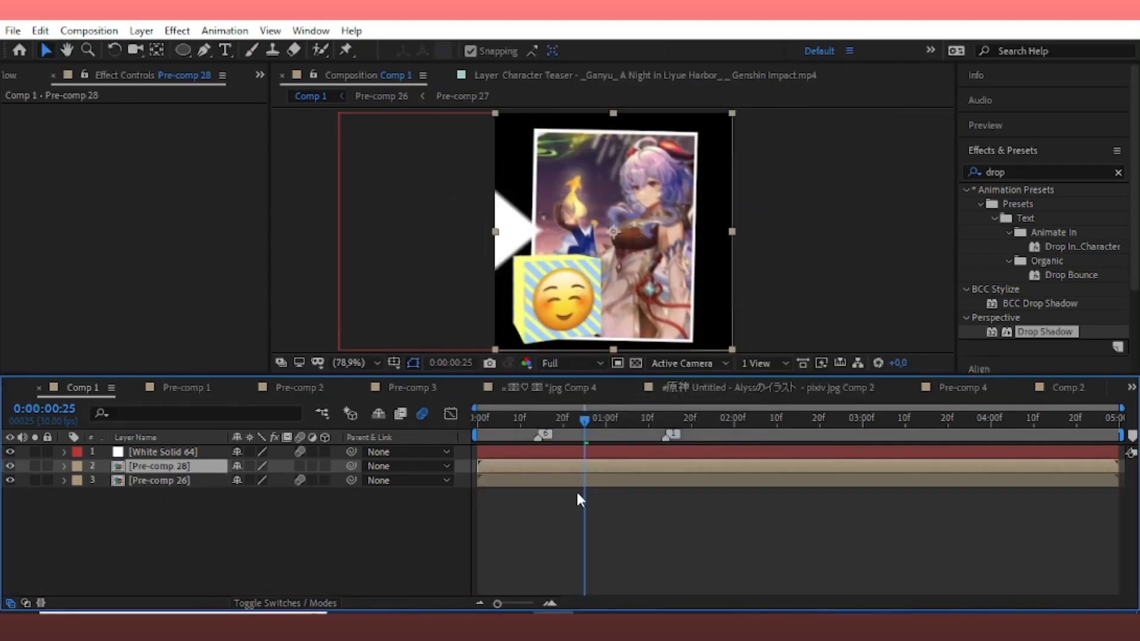
# Duplicate Pre-comp 28 twice and give all three copies a pink label colour.
pyautogui.hotkey('ctrl', 'd')
pyautogui.hotkey('ctrl', 'd')
pyautogui.keyDown('ctrl'); pyautogui.click(108, 483); pyautogui.keyUp('ctrl')
pyautogui.keyDown('ctrl'); pyautogui.click(108, 495); pyautogui.keyUp('ctrl')
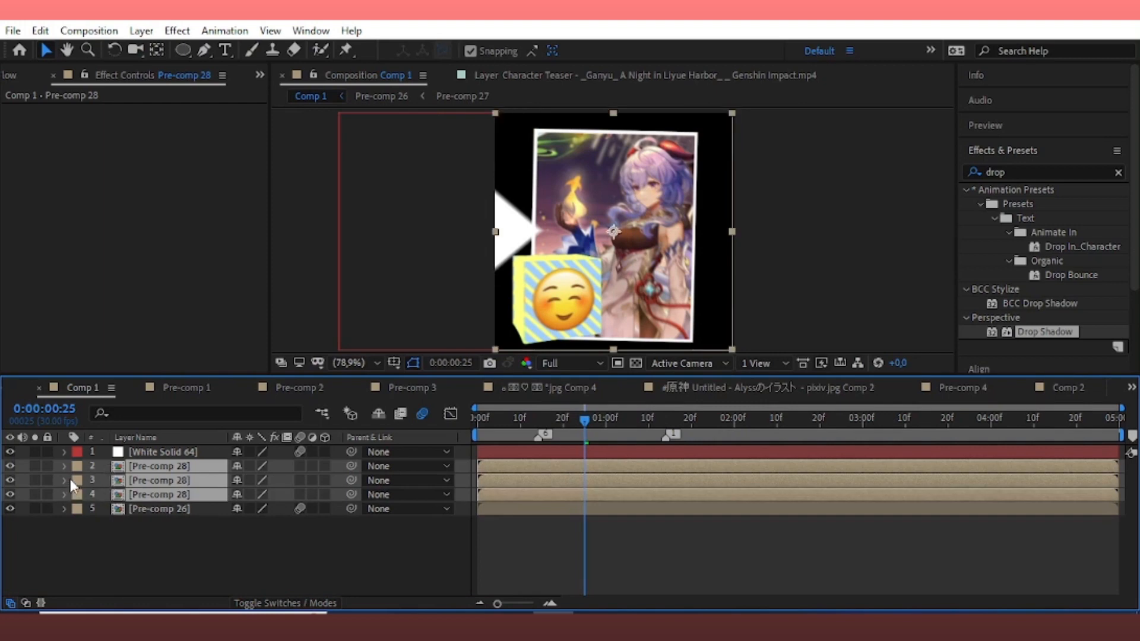
pyautogui.click(70, 480)
pyautogui.click(107, 421)
# Enlarge the middle Pre-comp 28 copy and shift it up so its cube sits behind the original cube.
pyautogui.click(169, 481)
pyautogui.press('s')
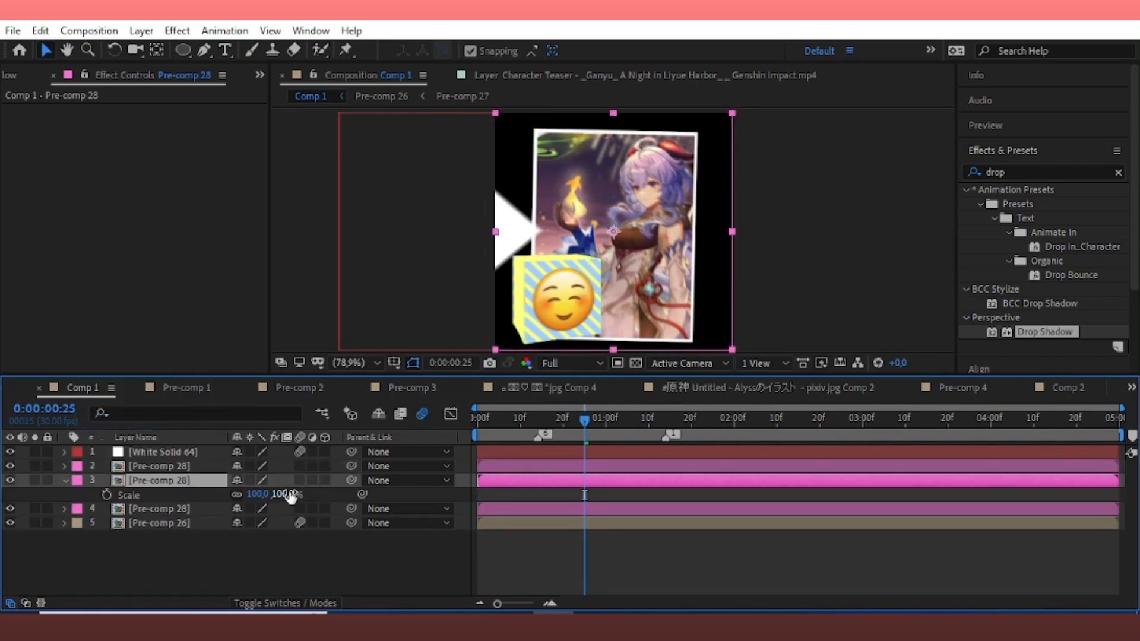
pyautogui.moveTo(289, 495); pyautogui.dragTo(321, 495)
pyautogui.moveTo(624, 270); pyautogui.dragTo(644, 240)
# Rotate the middle Pre-comp 28 copy by 180° and reposition its cube behind the original cube.
pyautogui.press('r')
pyautogui.click(275, 494)
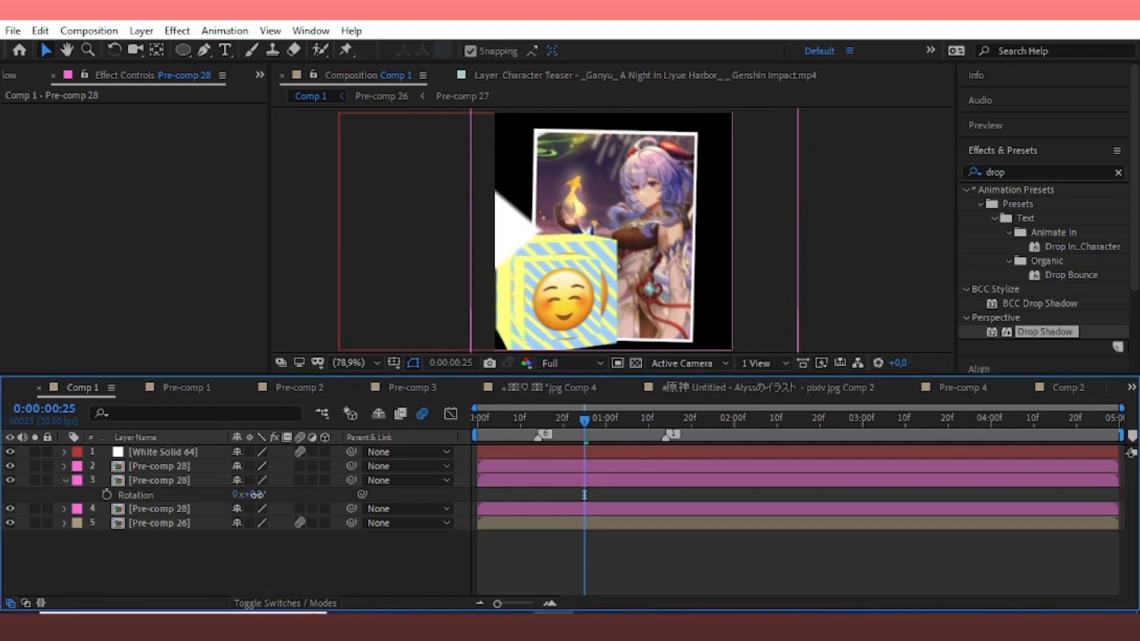
pyautogui.click(256, 494)
pyautogui.write('180')
pyautogui.click(195, 479)
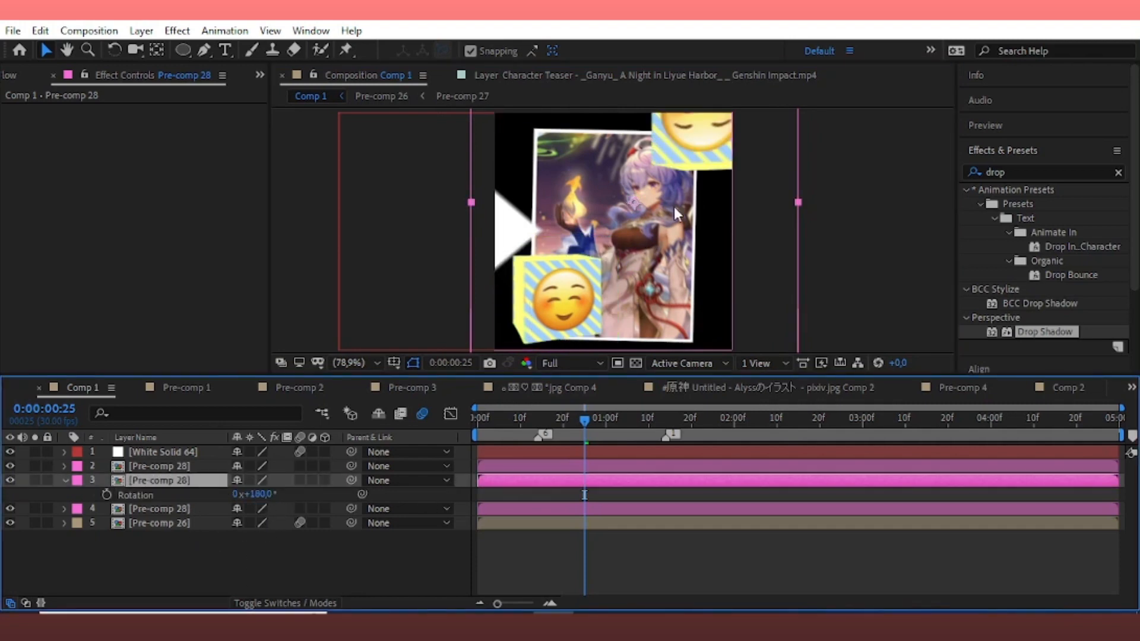
pyautogui.moveTo(702, 181); pyautogui.dragTo(551, 365)
# Set the middle Pre-comp 28 copy's opacity to 25%.
pyautogui.press('Return')
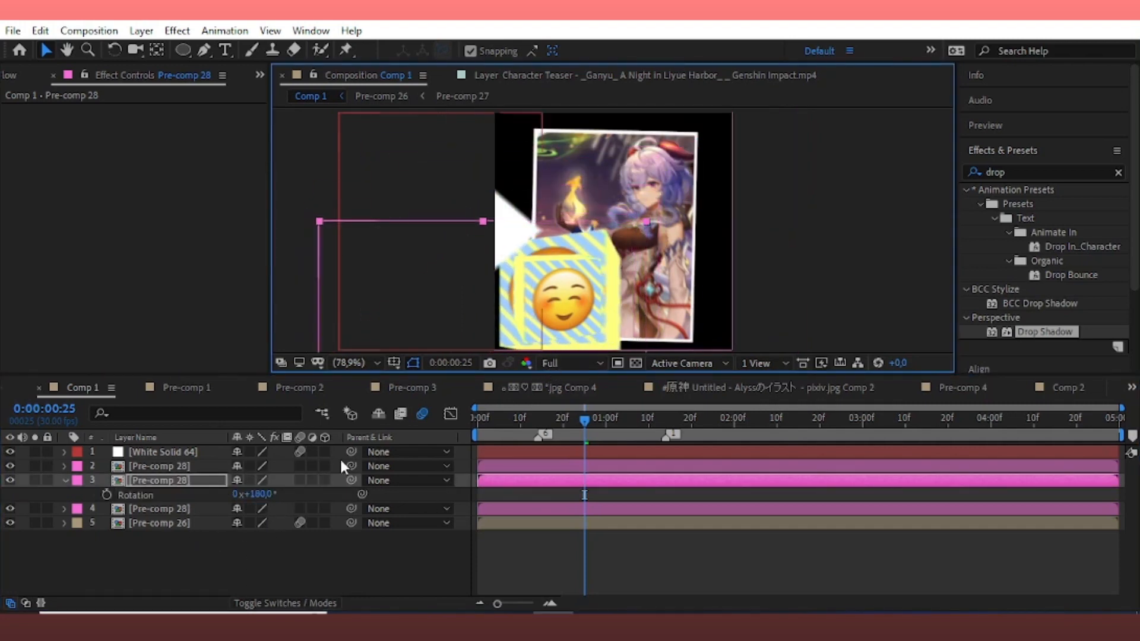
pyautogui.click(242, 494)
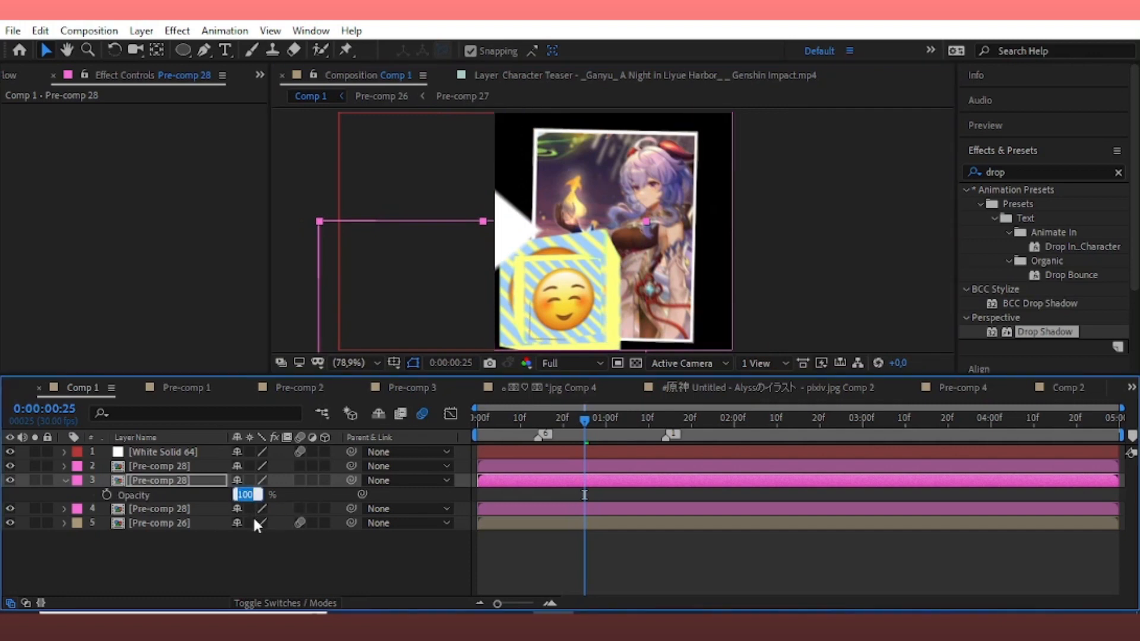
pyautogui.press('Return')
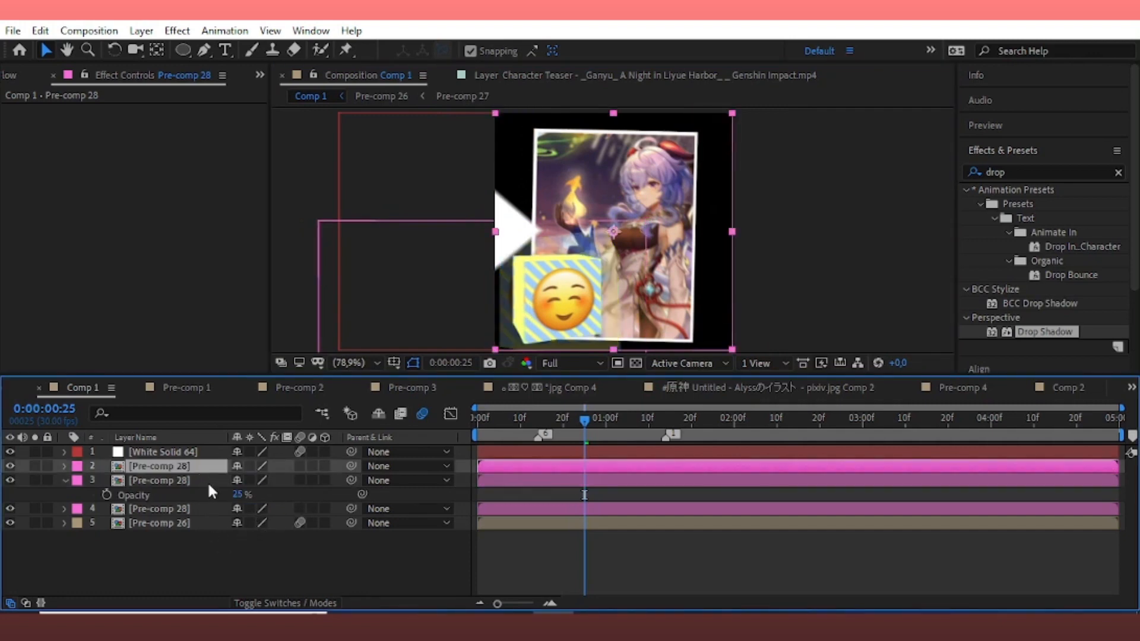
# Apply a luma matte from the upper Pre-comp 28 copy to the middle copy and set its opacity to 15%.
pyautogui.click(263, 603)
pyautogui.click(332, 481)
pyautogui.click(357, 559)
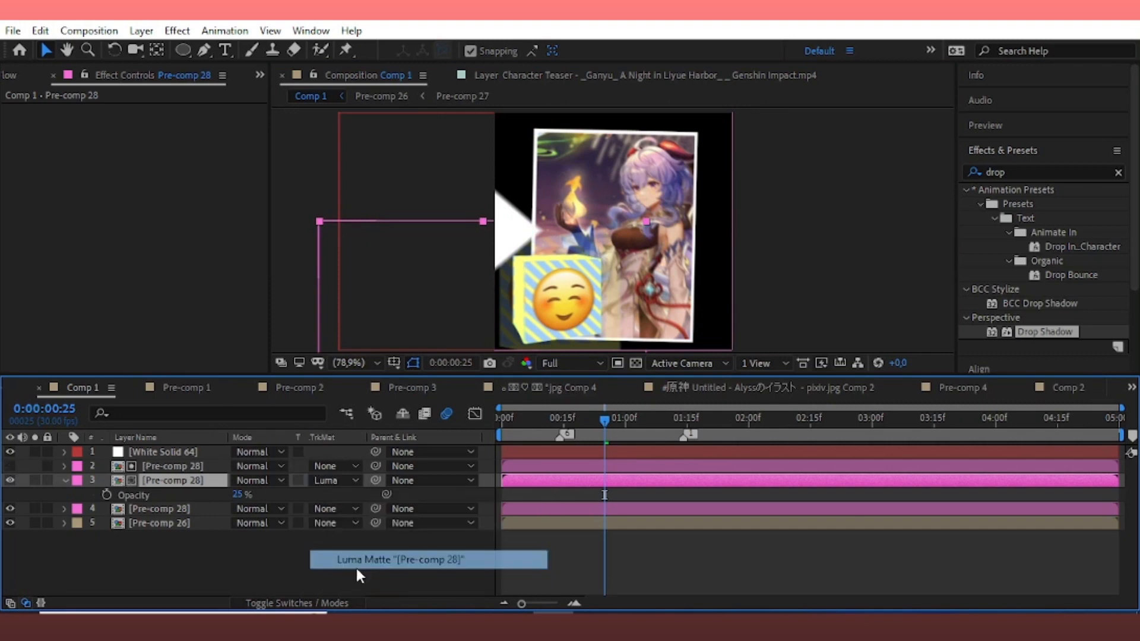
pyautogui.click(335, 604)
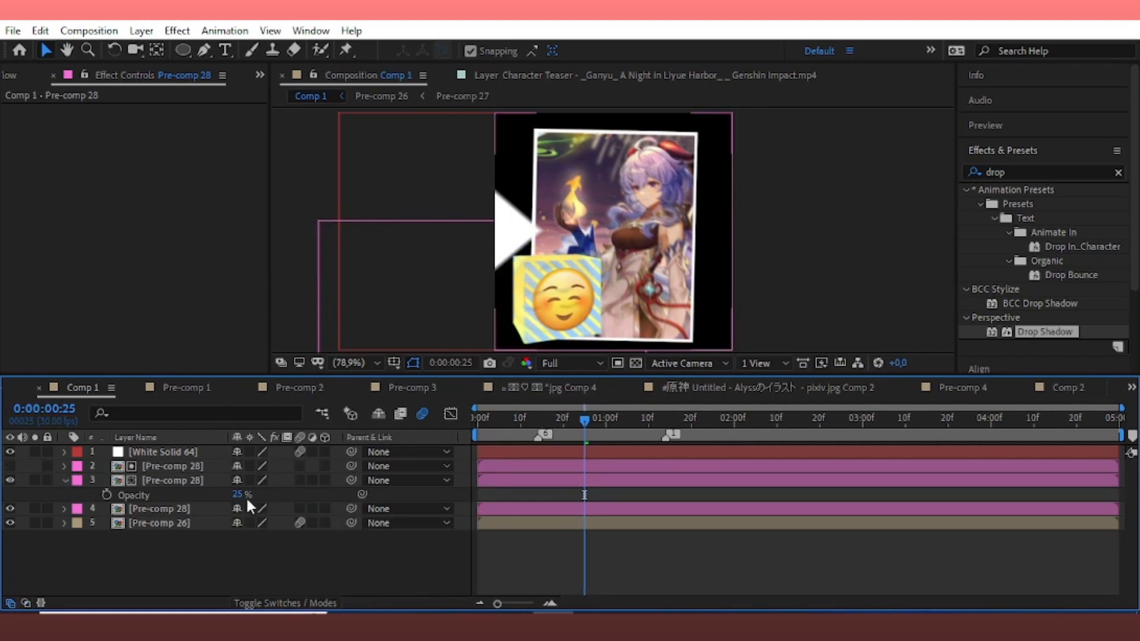
pyautogui.click(242, 495)
pyautogui.write('1')
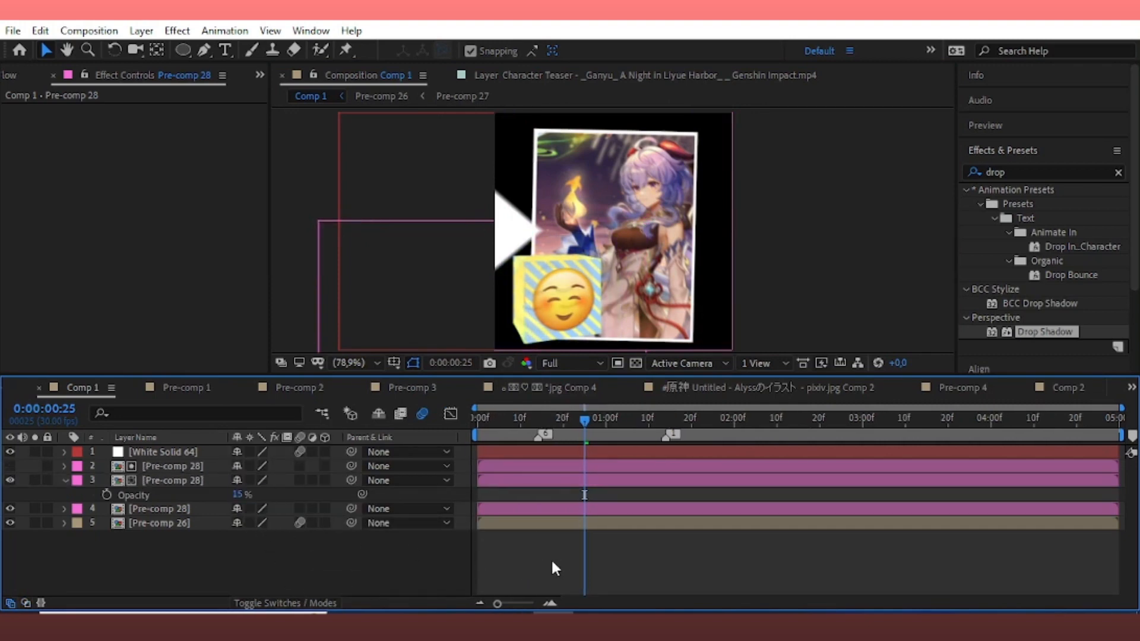
# Duplicate Pre-comp 26 twice, and make the middle copy larger with 25% opacity.
pyautogui.click(531, 522)
pyautogui.hotkey('ctrl', 'd')
pyautogui.hotkey('ctrl', 'd')
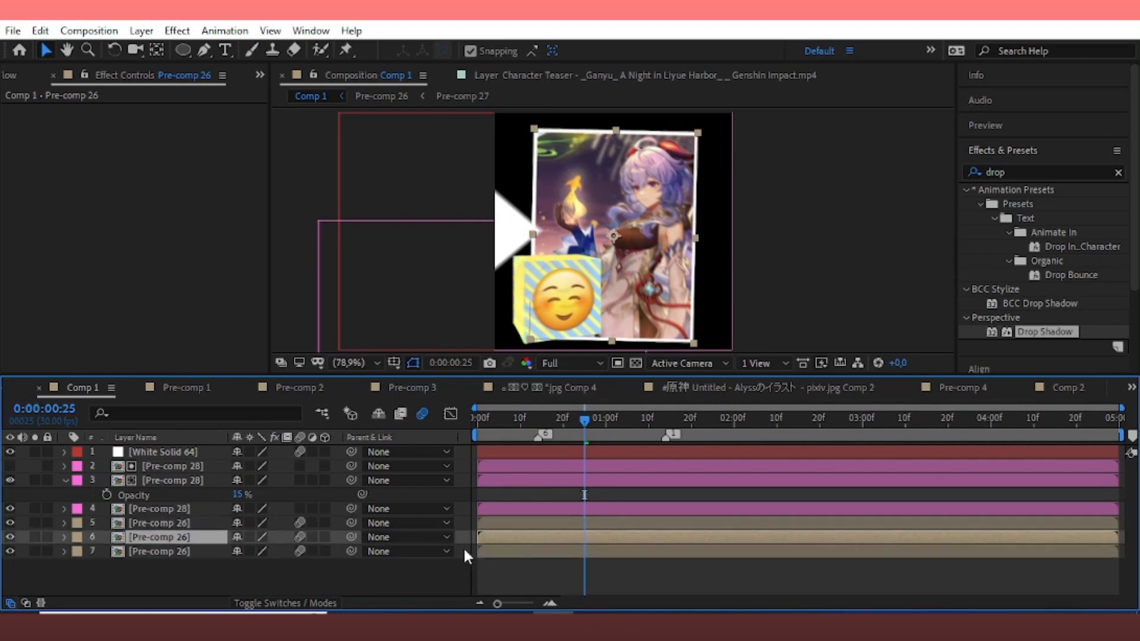
pyautogui.press('s')
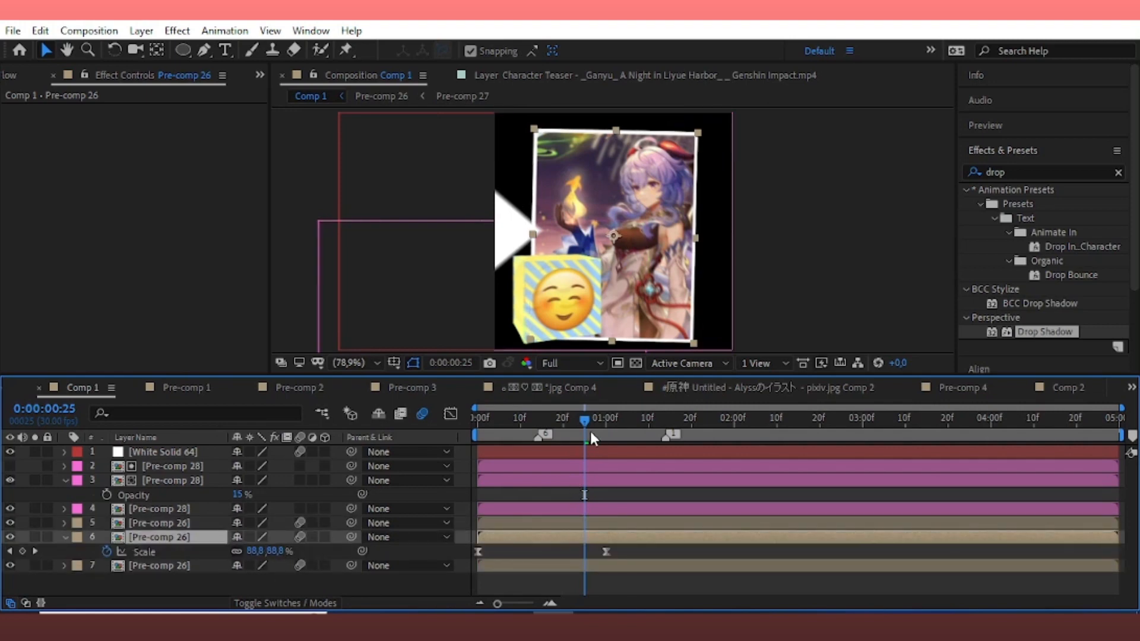
pyautogui.press('space')
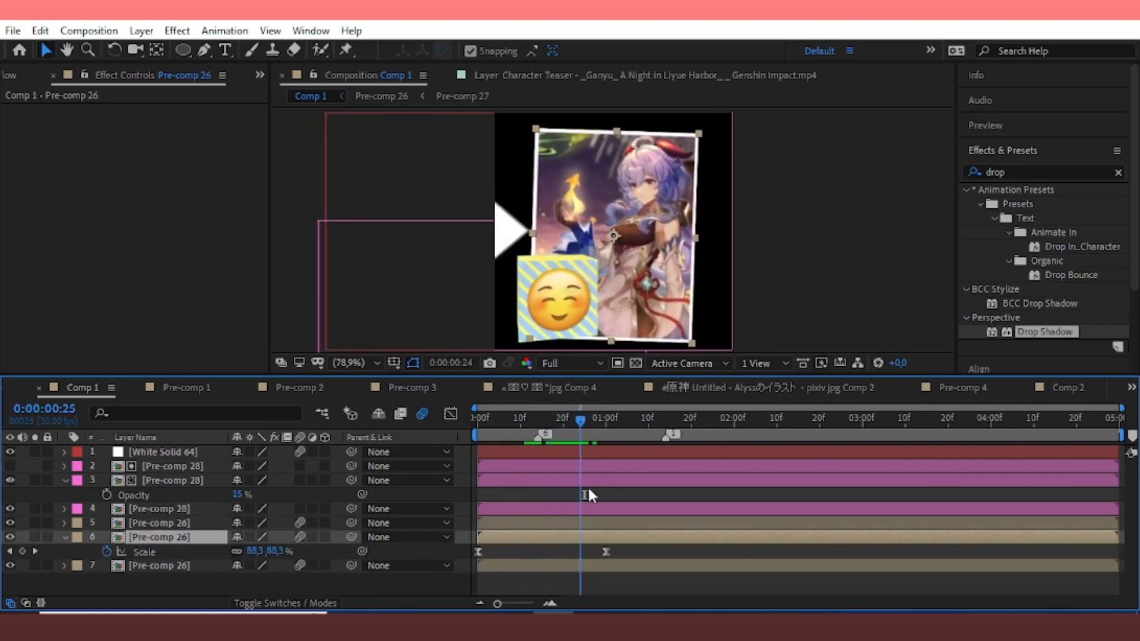
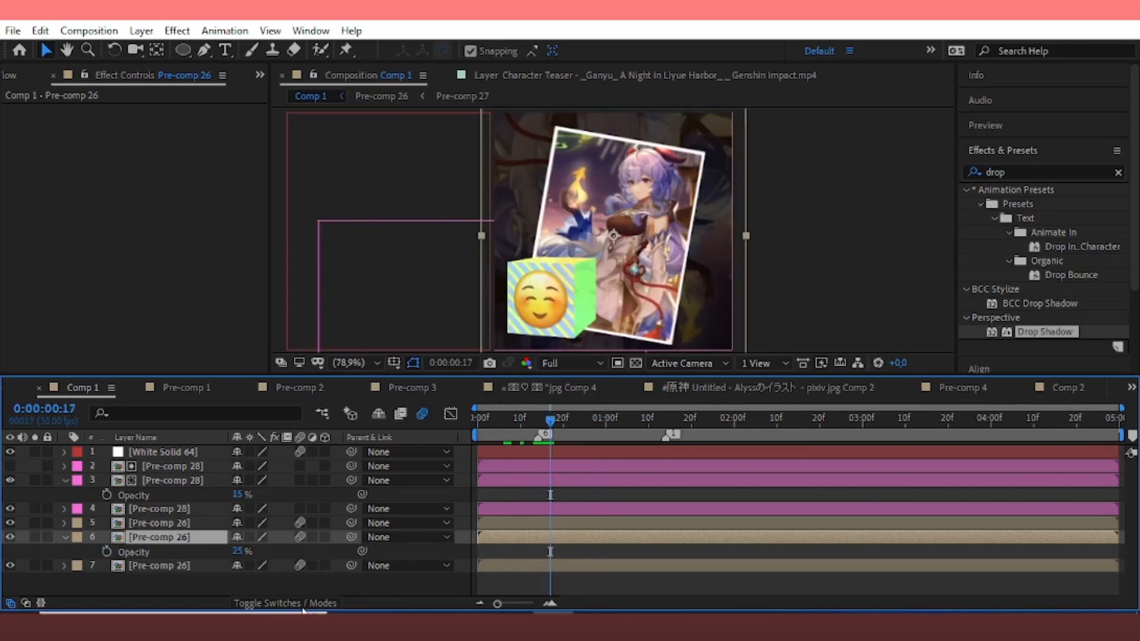
# Apply a luma matte from the upper Pre-comp 26 copy to the middle copy and preview the composition from the start.
pyautogui.press('F4')
pyautogui.click(321, 537)
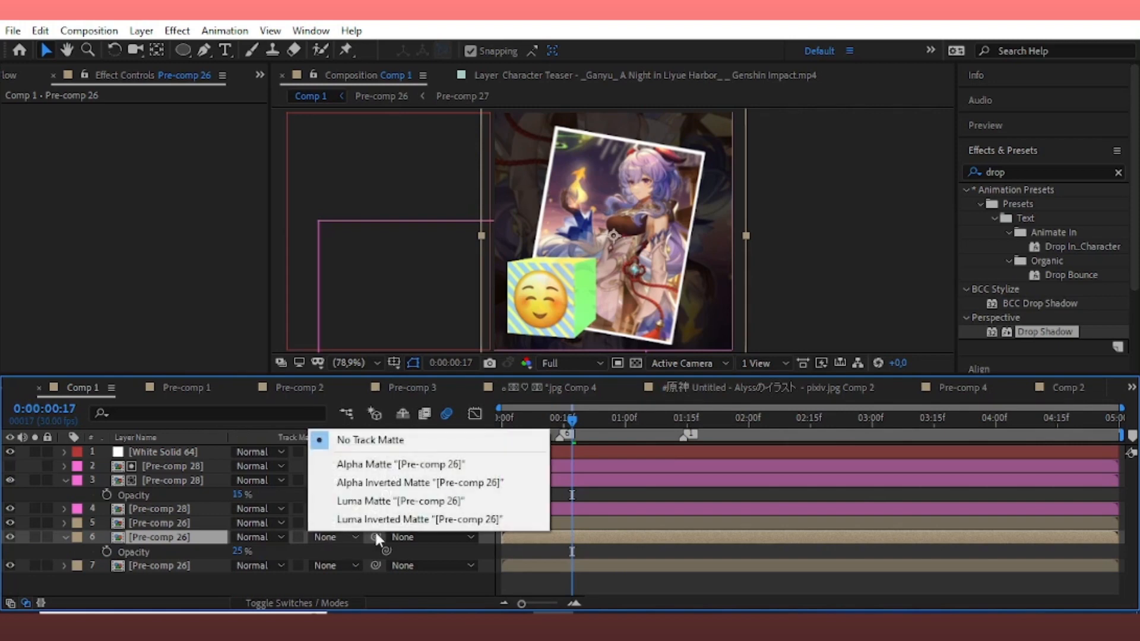
pyautogui.click(386, 500)
pyautogui.click(340, 600)
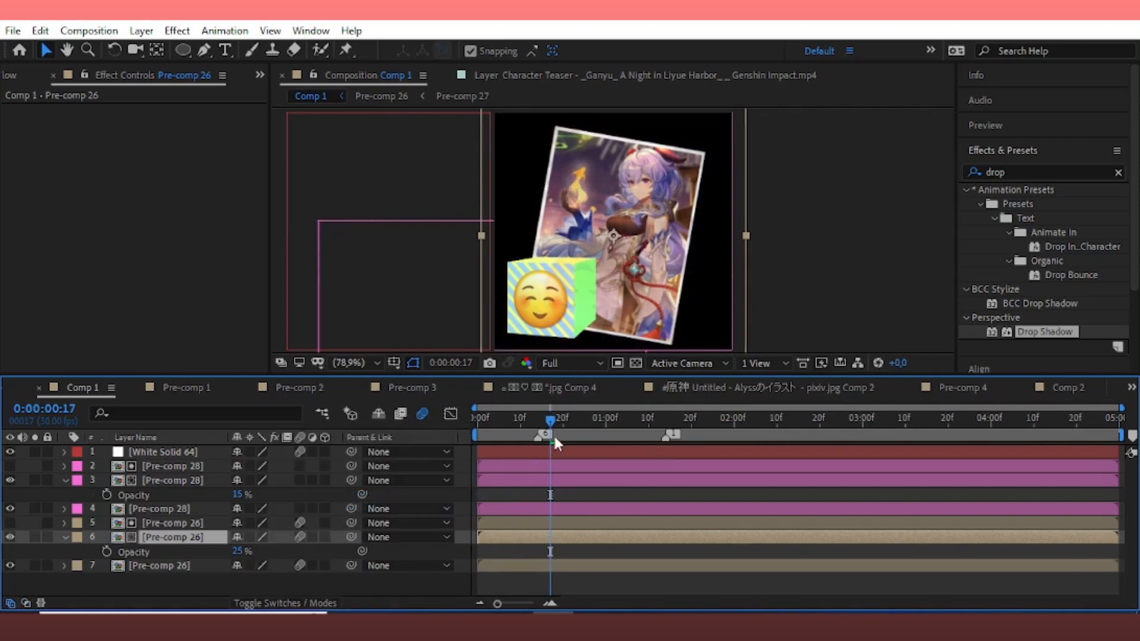
pyautogui.moveTo(551, 420); pyautogui.dragTo(475, 475)
pyautogui.press('space')
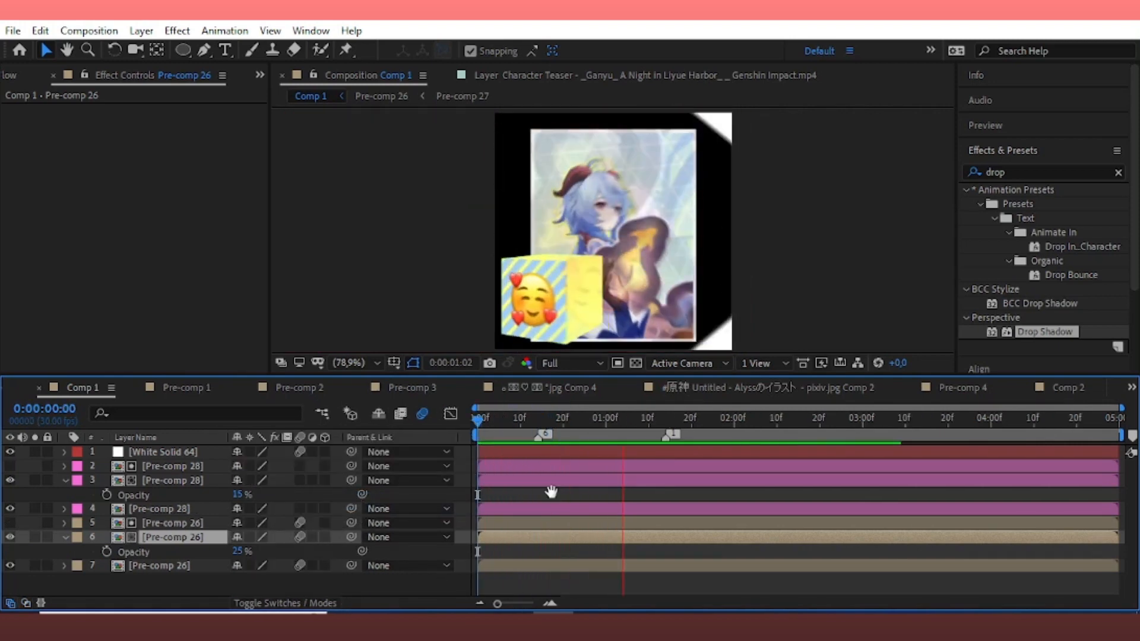
pyautogui.click(333, 522)
# Add a 360 x 360 px white solid beneath all other layers and save the project.
pyautogui.click(141, 31)
pyautogui.moveTo(357, 51)
pyautogui.click(493, 71)
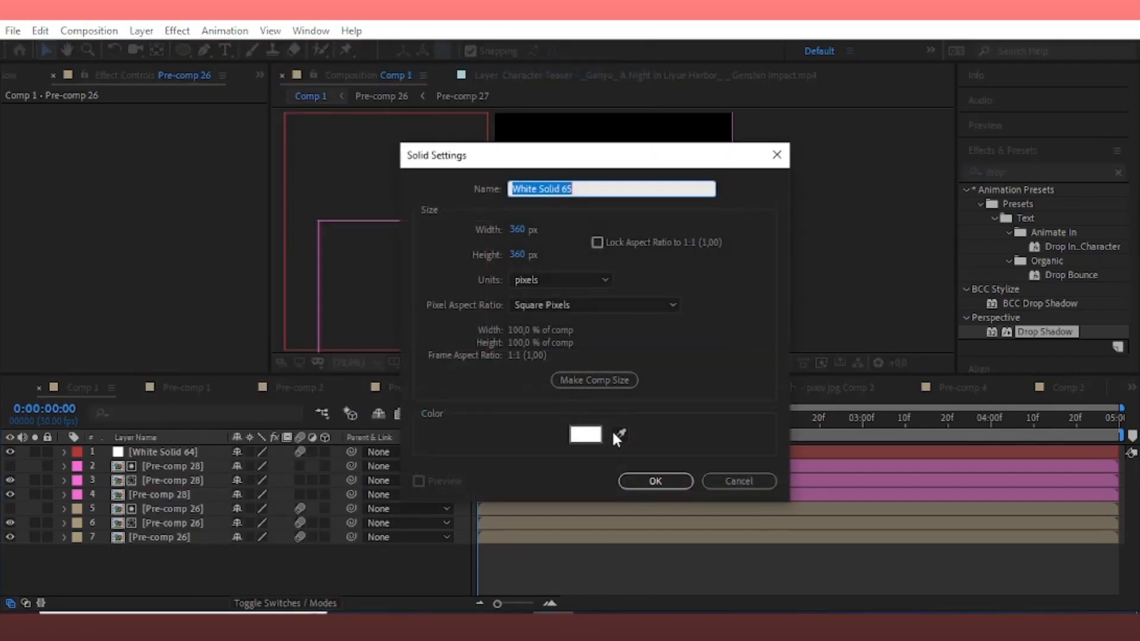
pyautogui.click(656, 481)
pyautogui.moveTo(167, 457); pyautogui.dragTo(204, 562)
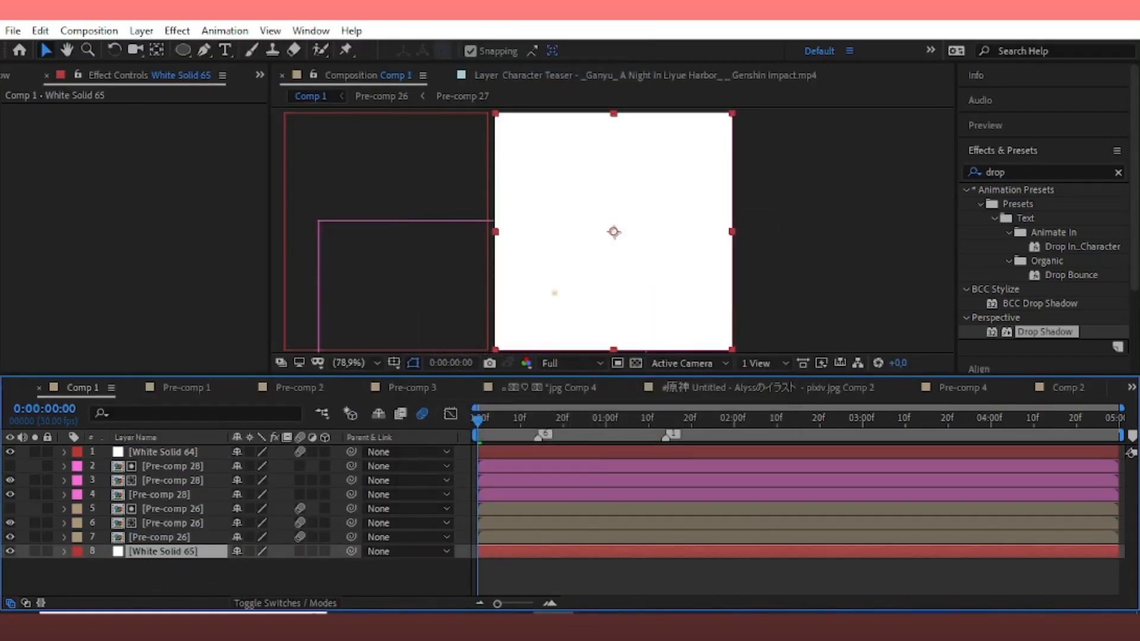
pyautogui.hotkey('ctrl', 's')
# Find the Gradient Ramp effect and apply it to the new white background solid.
pyautogui.moveTo(1018, 175); pyautogui.dragTo(955, 183)
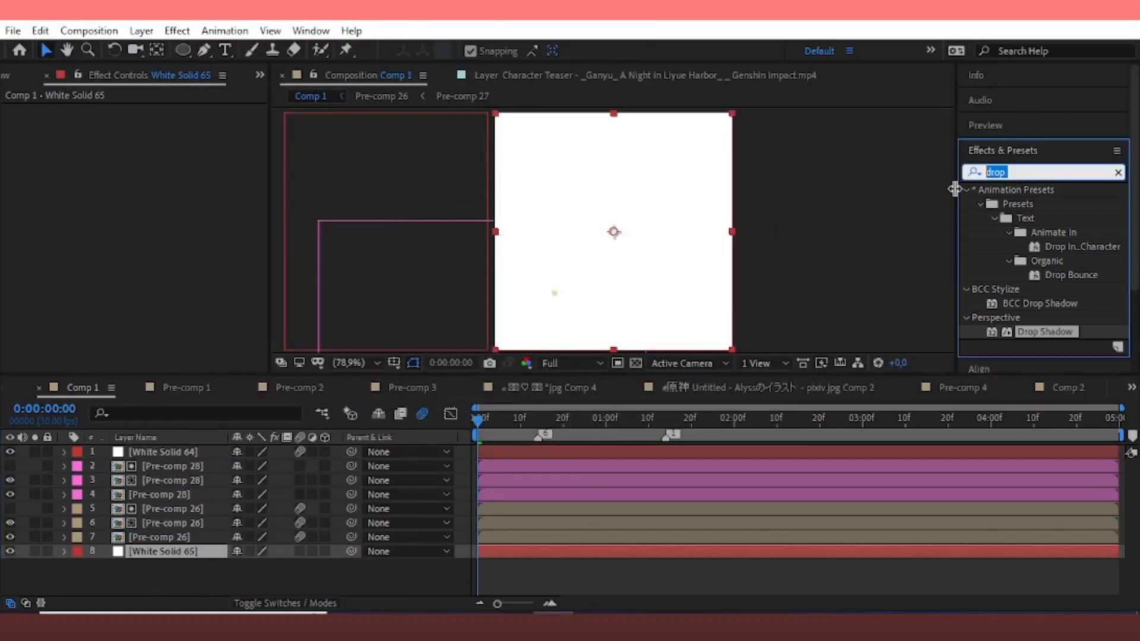
pyautogui.write('gradien')
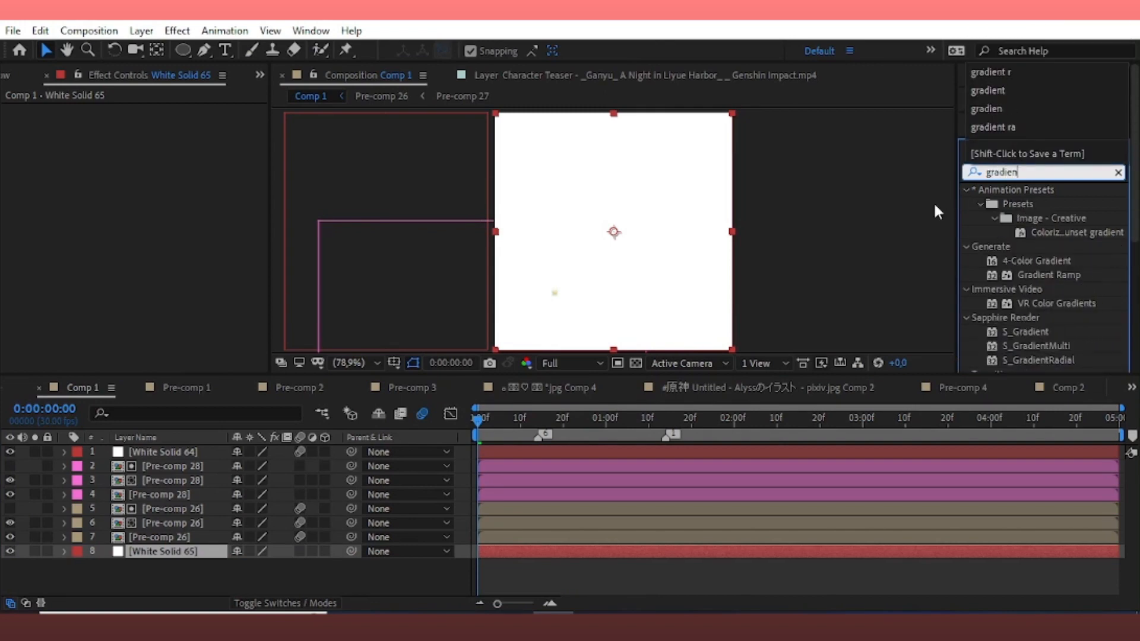
pyautogui.write('t r')
pyautogui.moveTo(1033, 204); pyautogui.dragTo(539, 139)
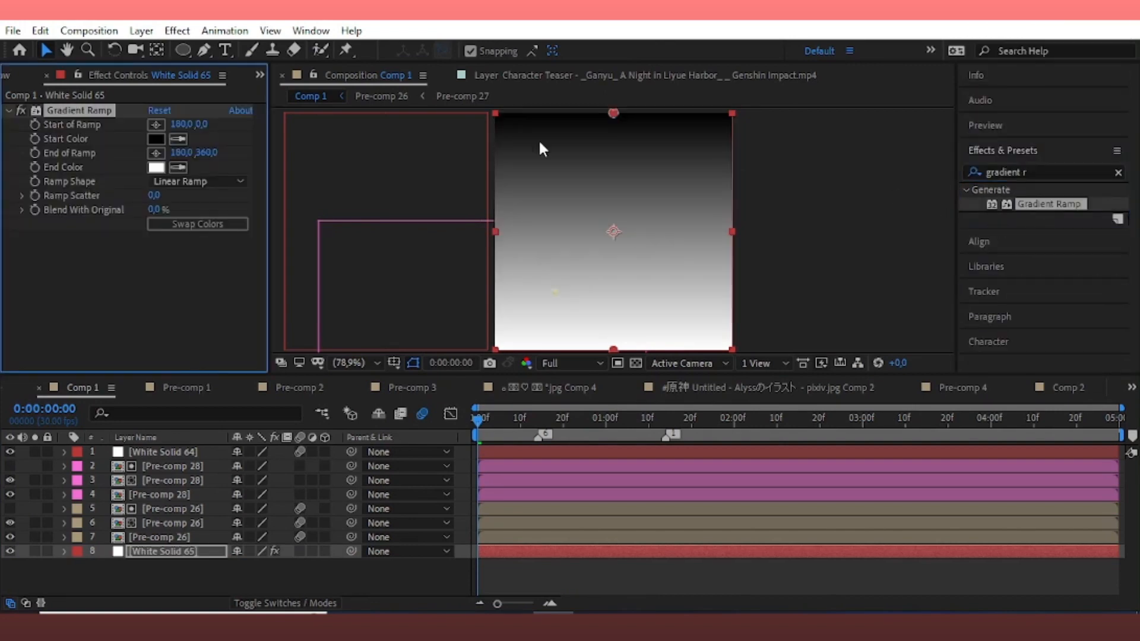
# Set the Gradient Ramp's start colour to light blue and its end colour to light yellow.
pyautogui.click(156, 139)
pyautogui.click(360, 377)
pyautogui.click(382, 458)
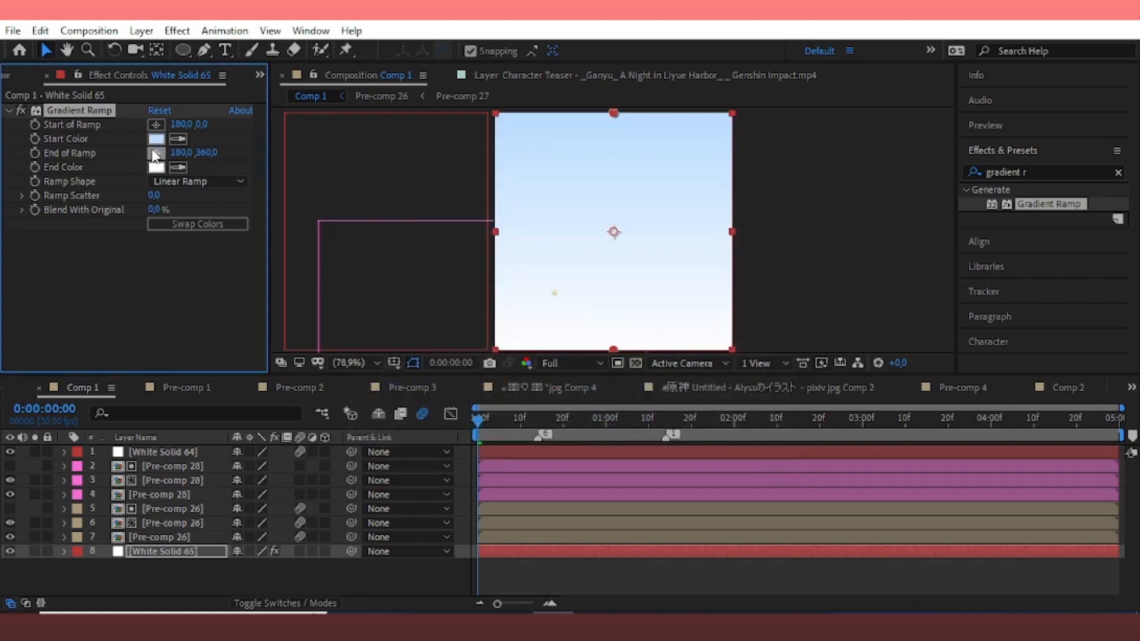
pyautogui.click(157, 167)
pyautogui.click(361, 404)
pyautogui.click(382, 458)
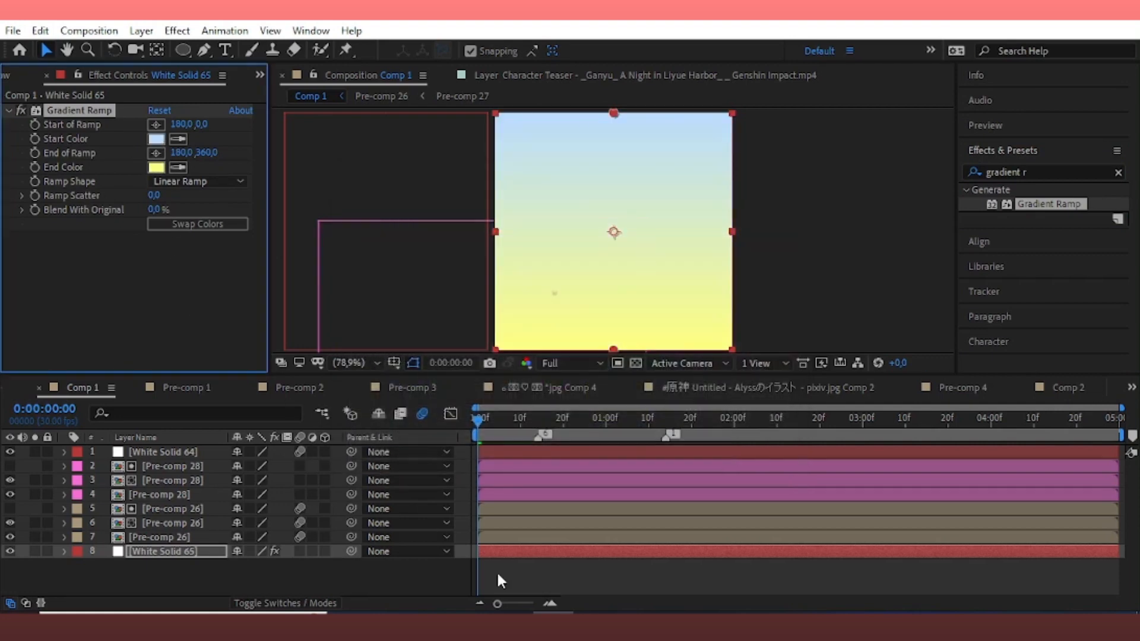
# Duplicate the gradient solid and replace the upper copy's Gradient Ramp with the S_WipeStripes effect.
pyautogui.hotkey('ctrl', 'd')
pyautogui.click(95, 111)
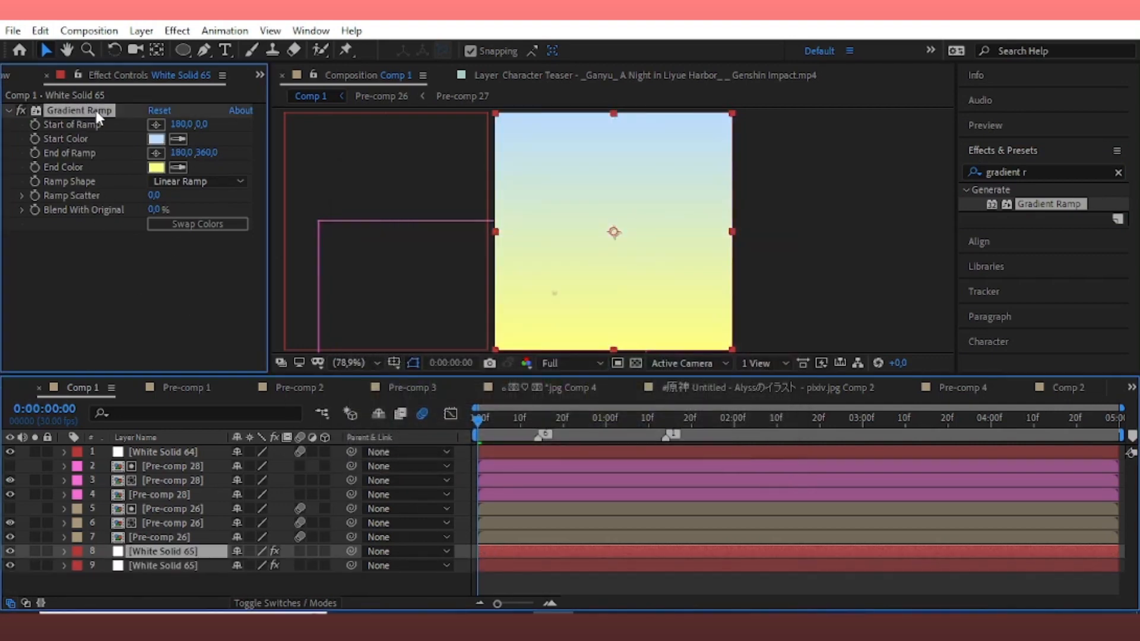
pyautogui.press('Delete')
pyautogui.moveTo(1024, 173); pyautogui.dragTo(965, 184)
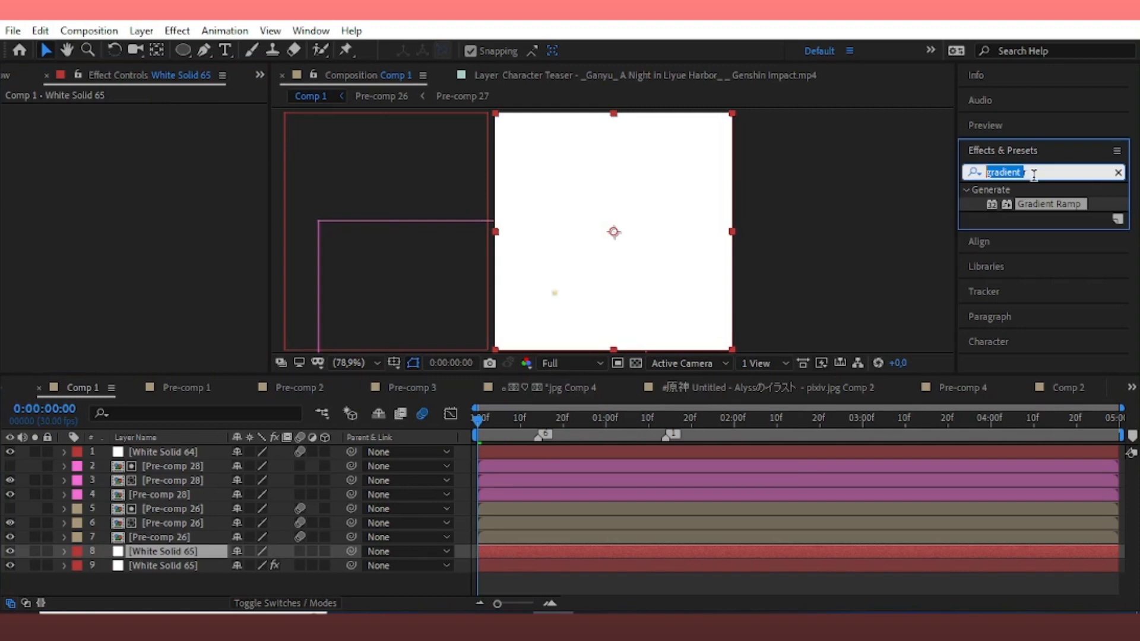
pyautogui.write('stripes')
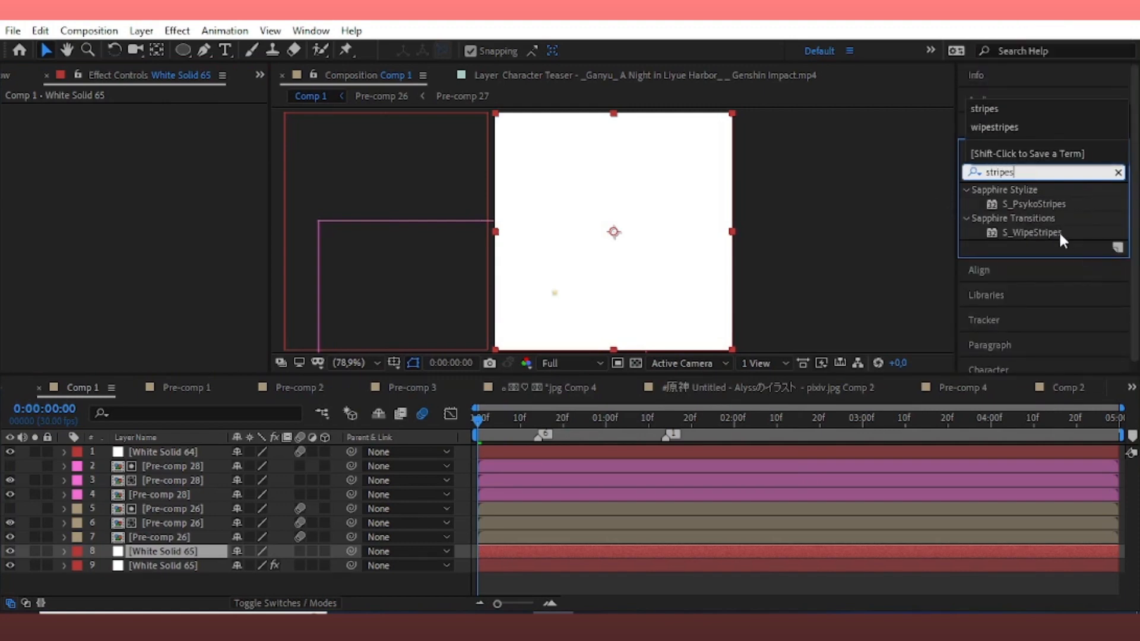
pyautogui.doubleClick(1045, 233)
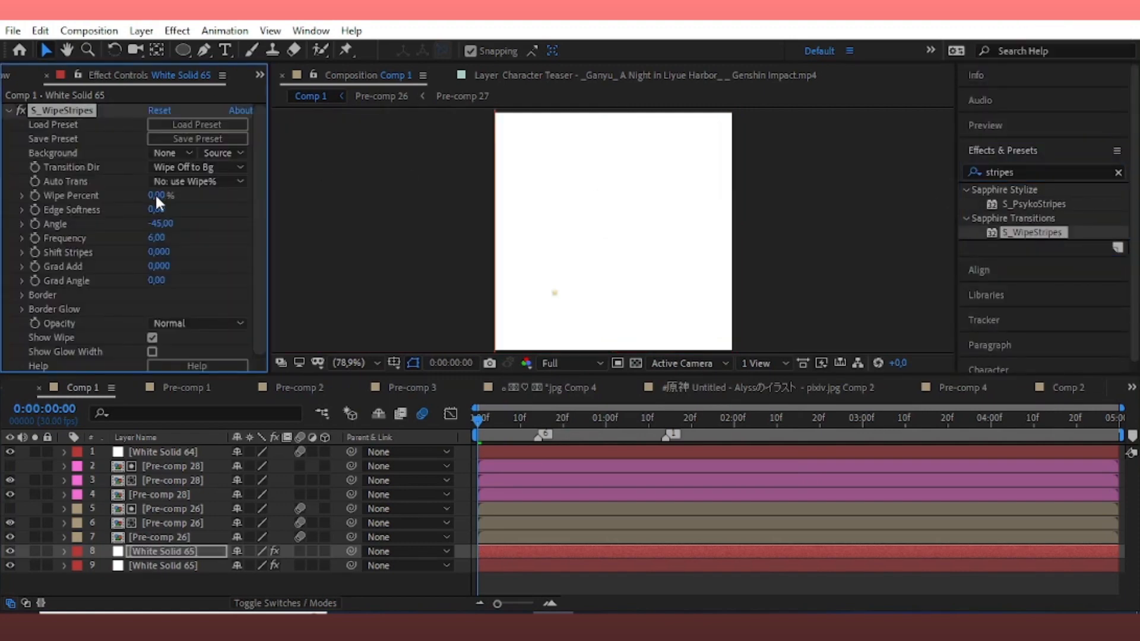
# Set the S_WipeStripes Frequency to 65 and Wipe Percent to 64% on the upper background solid.
pyautogui.click(153, 237)
pyautogui.write('75')
pyautogui.click(197, 217)
pyautogui.moveTo(160, 194); pyautogui.dragTo(197, 190)
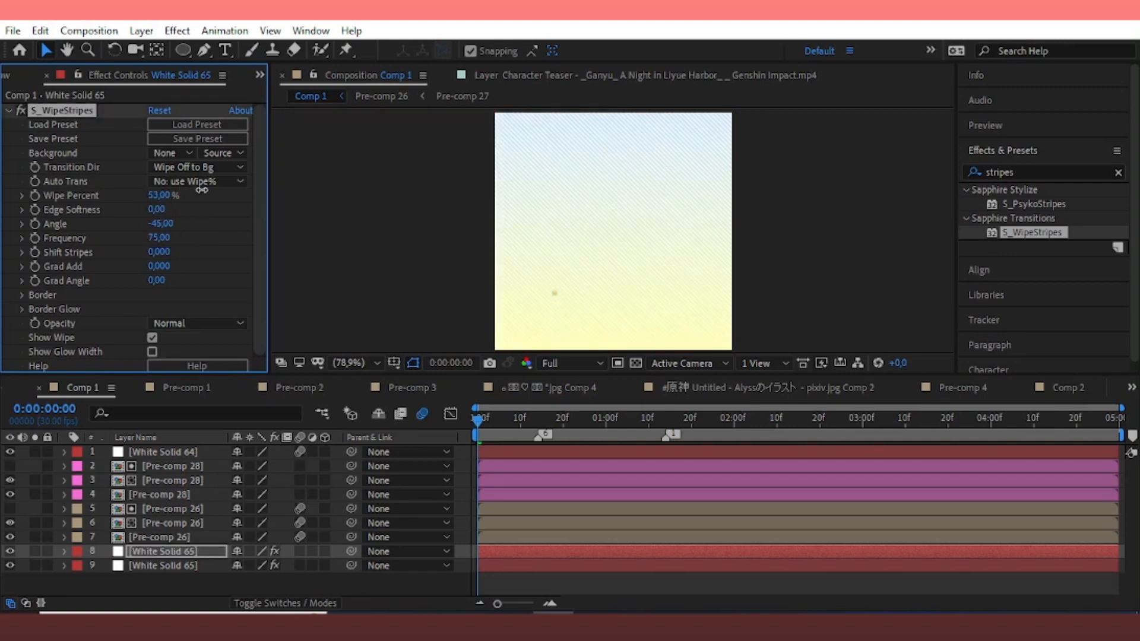
pyautogui.write('65')
pyautogui.click(207, 220)
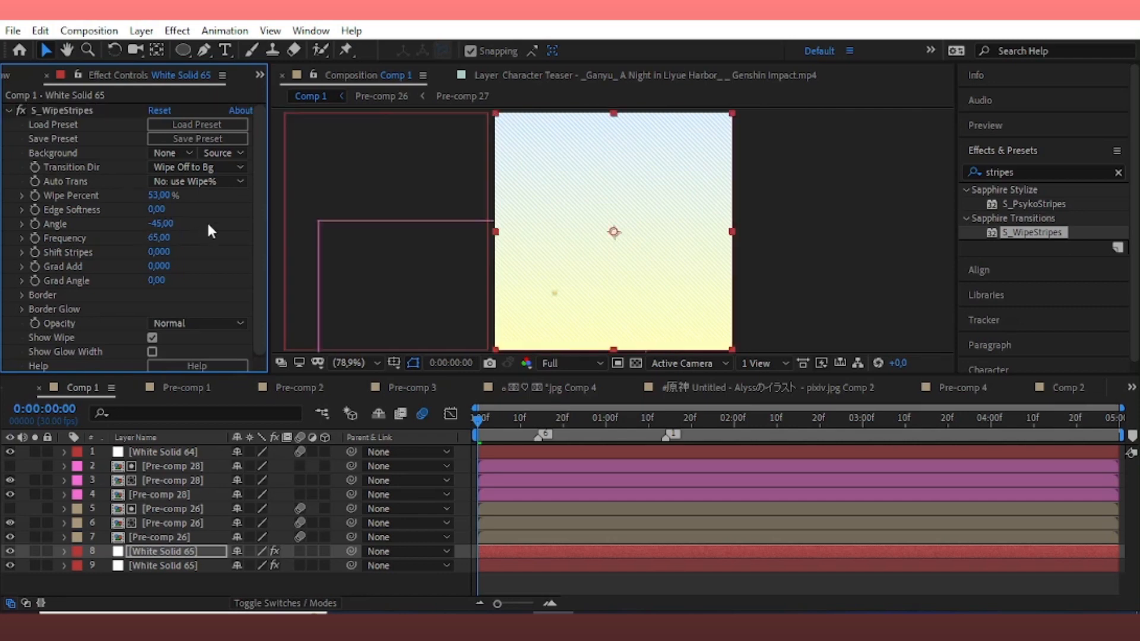
pyautogui.moveTo(161, 202); pyautogui.dragTo(170, 197)
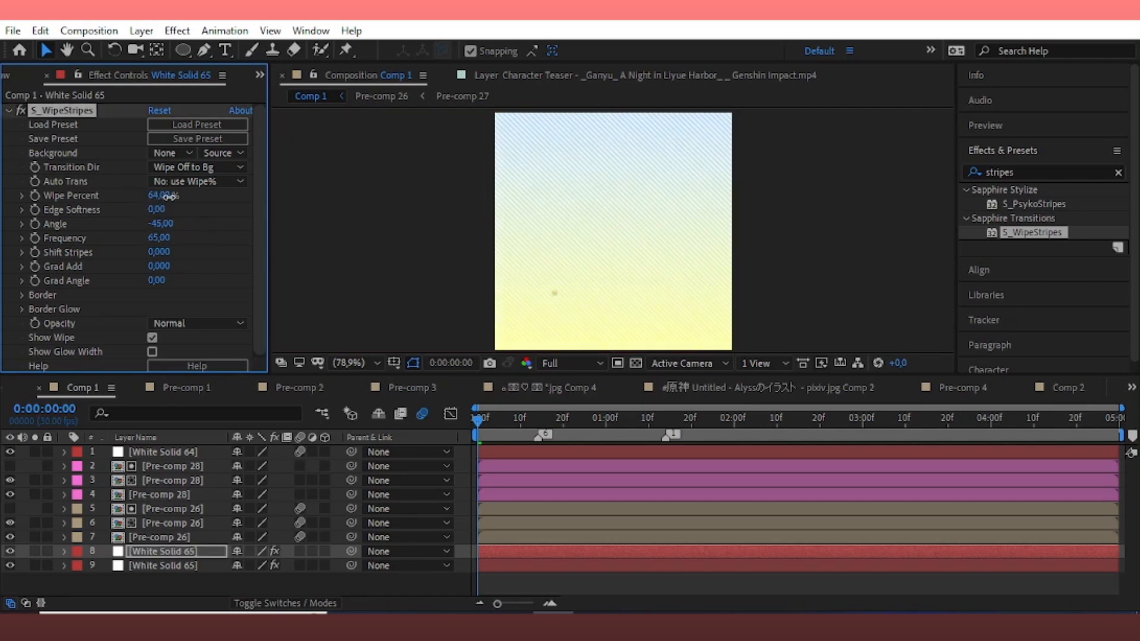
# Preview the striped background, and apply the Drop Shadow effect to the lowest Pre-comp 26 layer.
pyautogui.click(801, 205)
pyautogui.press('space')
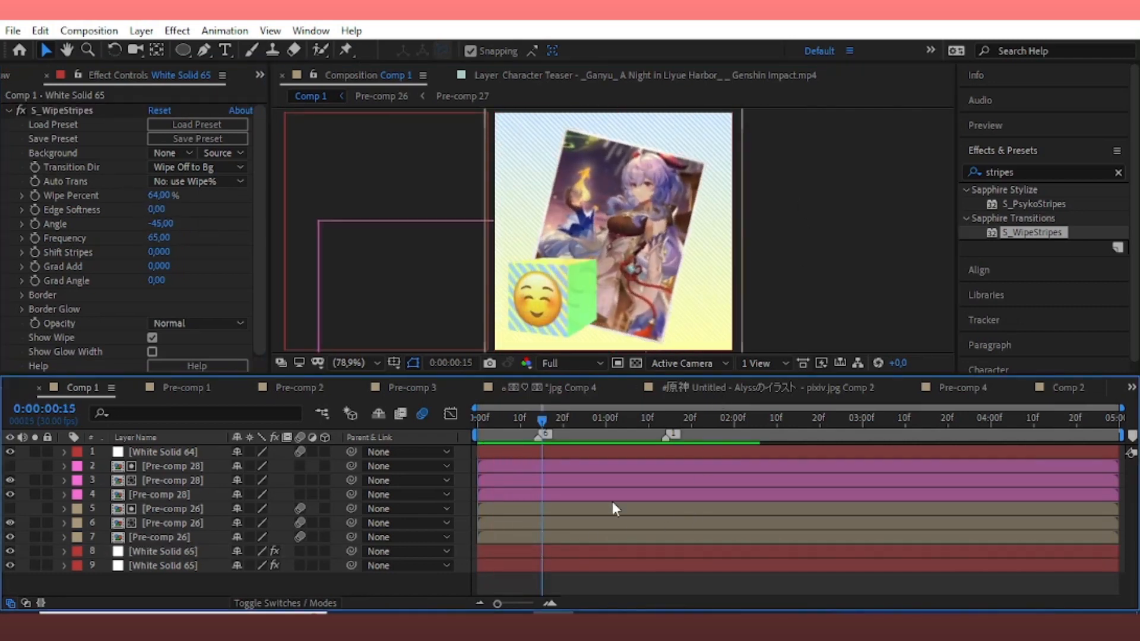
pyautogui.click(582, 538)
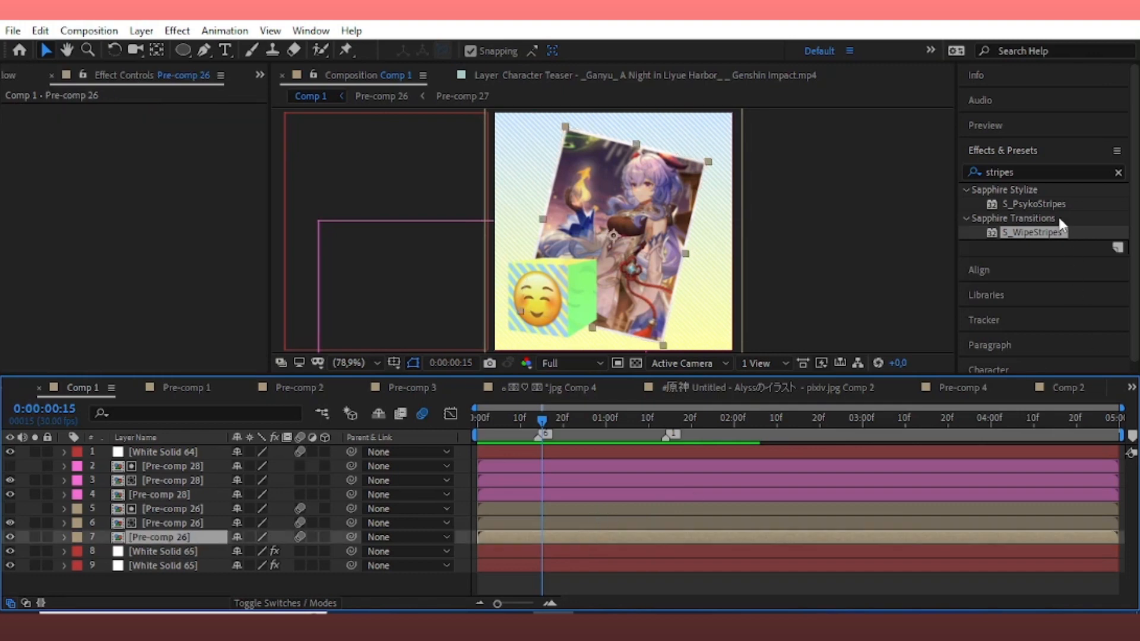
pyautogui.click(961, 178)
pyautogui.write('drop')
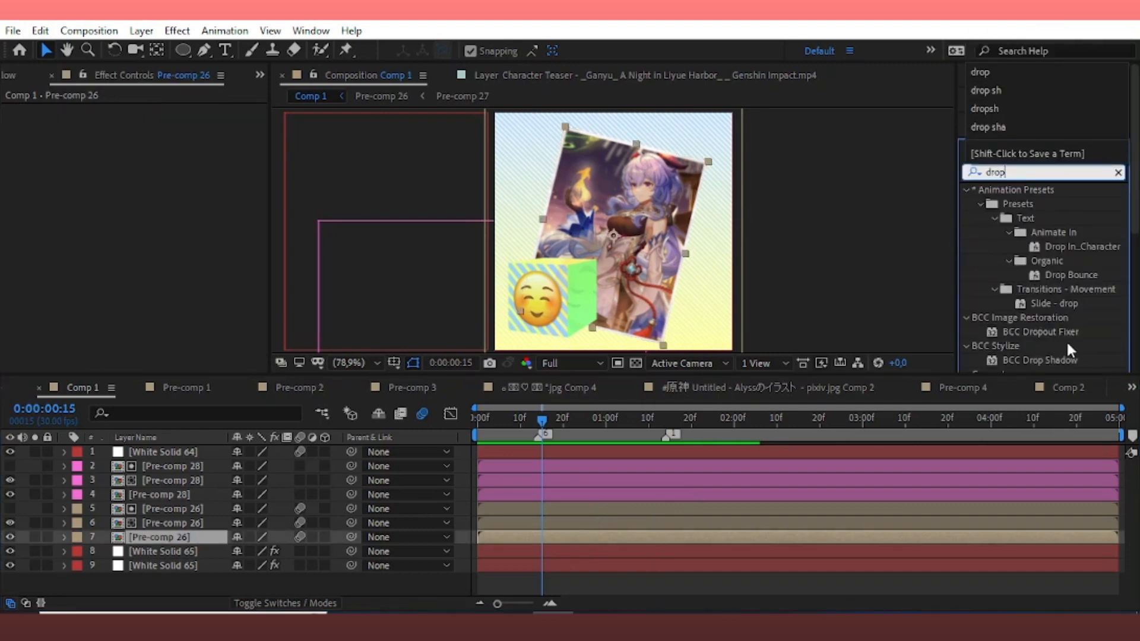
pyautogui.click(1045, 332)
pyautogui.moveTo(1045, 332); pyautogui.dragTo(668, 265)
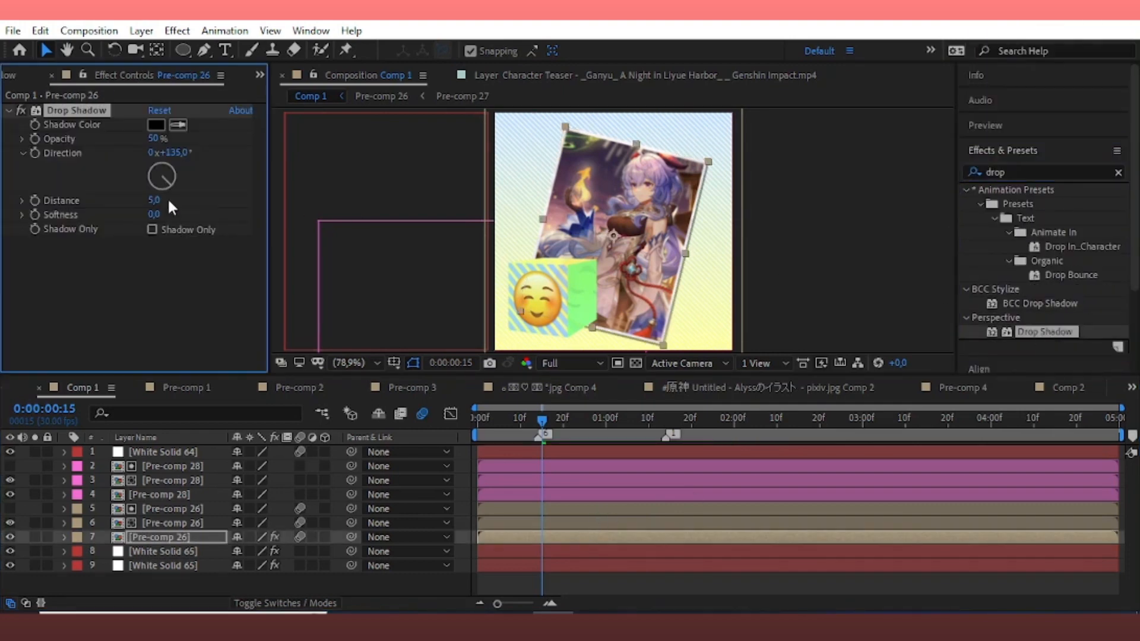
# Set the Drop Shadow on the lowest Pre-comp 26 layer to a Distance of 8 and an Opacity of 25%.
pyautogui.moveTo(152, 204); pyautogui.dragTo(155, 200)
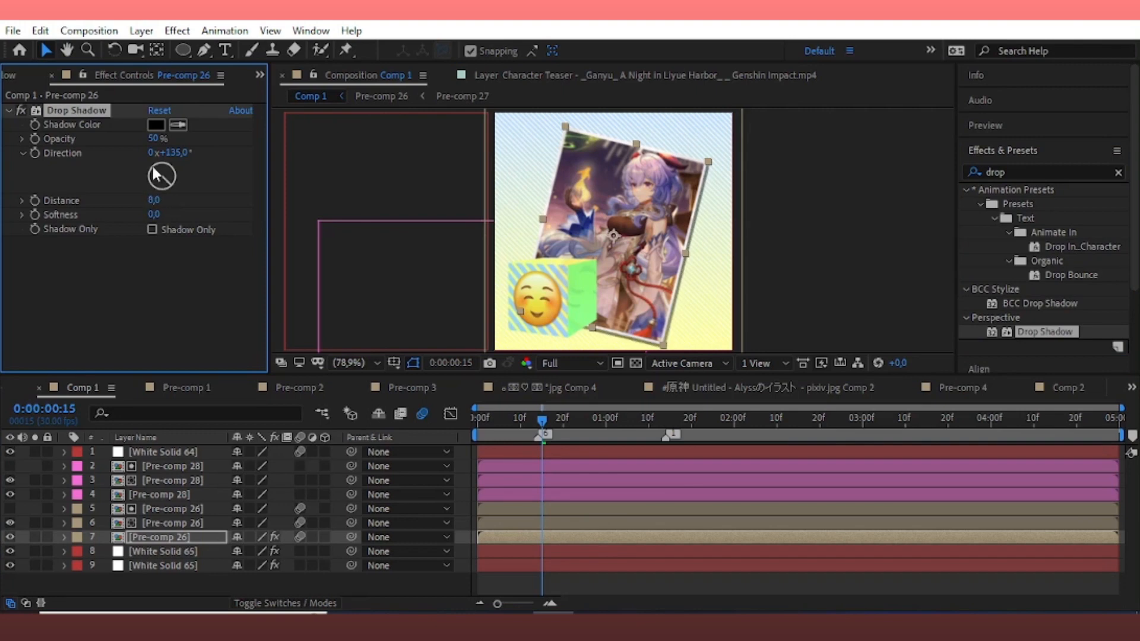
pyautogui.write('25')
pyautogui.press('Return')
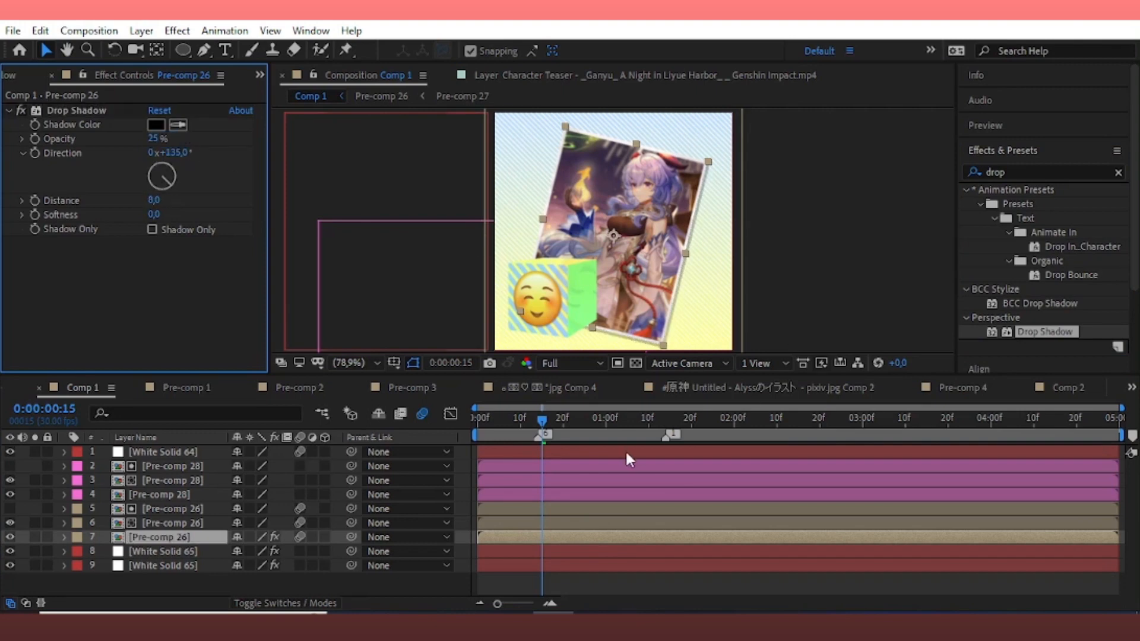
# Apply Drop Shadow to the lowest Pre-comp 28 layer with Distance 8, Direction 127° and Opacity 25%.
pyautogui.click(565, 493)
pyautogui.doubleClick(1063, 332)
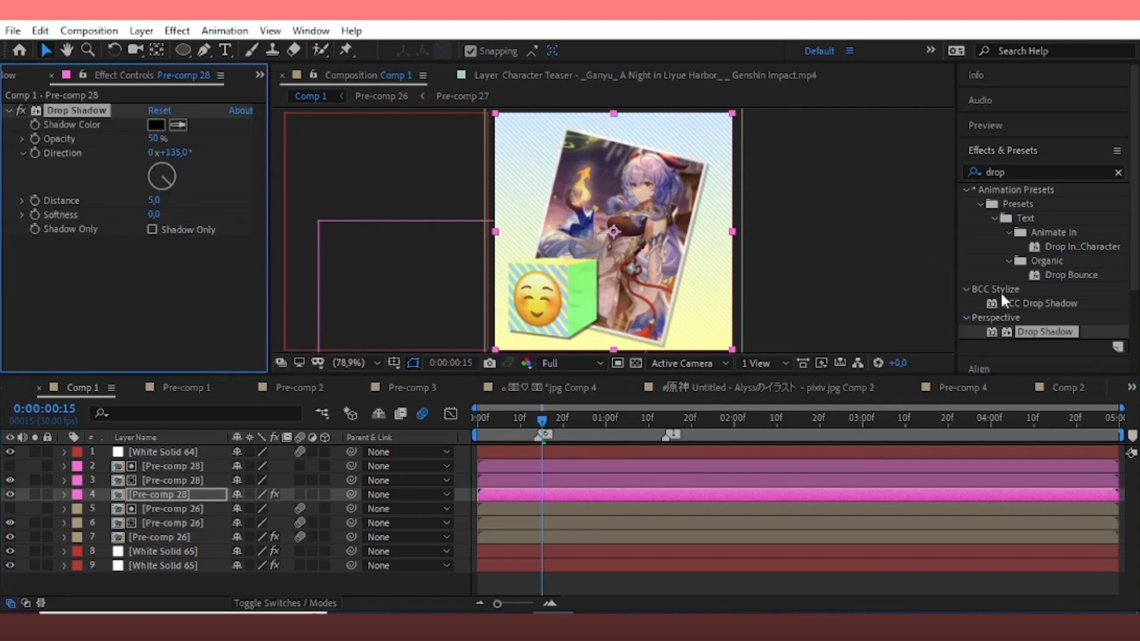
pyautogui.moveTo(156, 200); pyautogui.dragTo(172, 182)
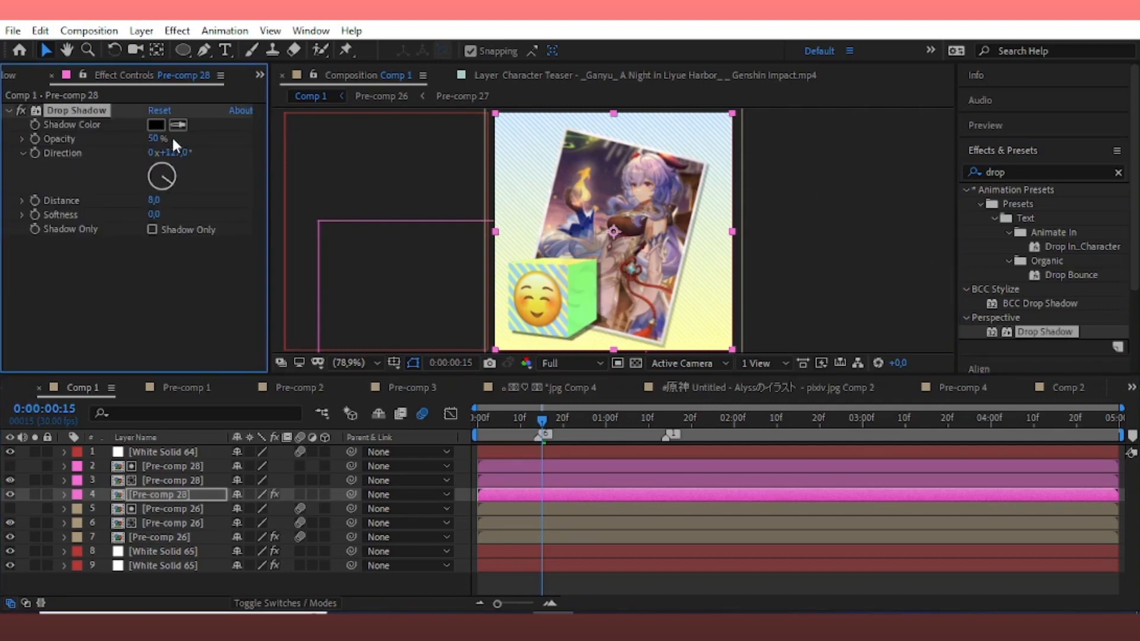
pyautogui.click(159, 138)
pyautogui.write('25')
pyautogui.press('Return')
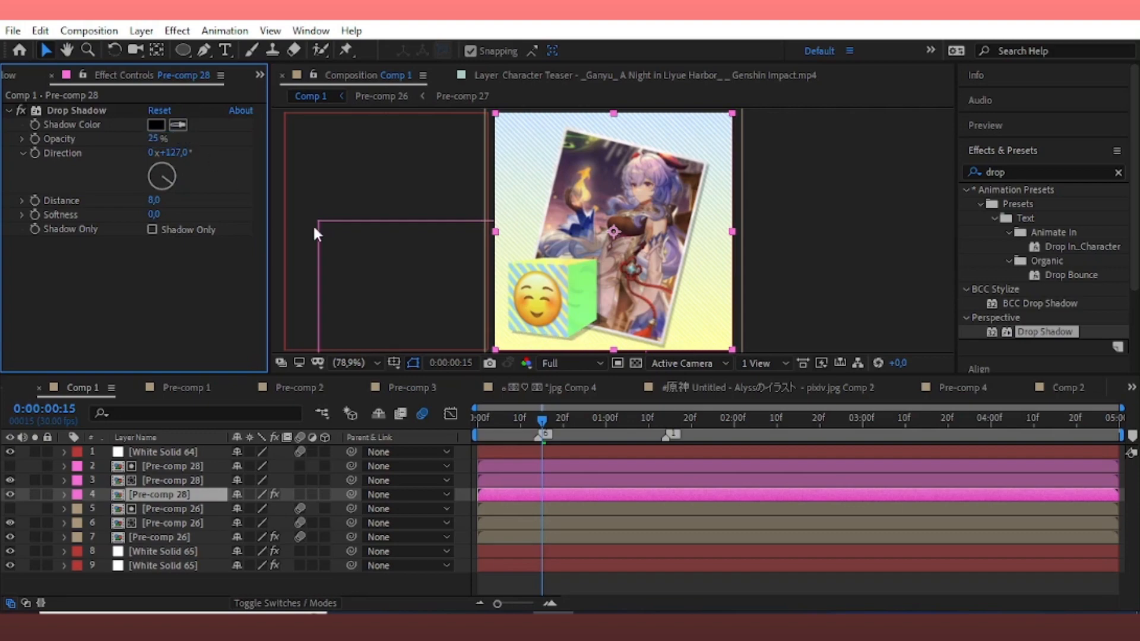
# Deselect the layers and preview Comp 1 from its first frame to check the shadows.
pyautogui.click(713, 336)
pyautogui.moveTo(549, 431); pyautogui.dragTo(455, 446)
pyautogui.press('space')
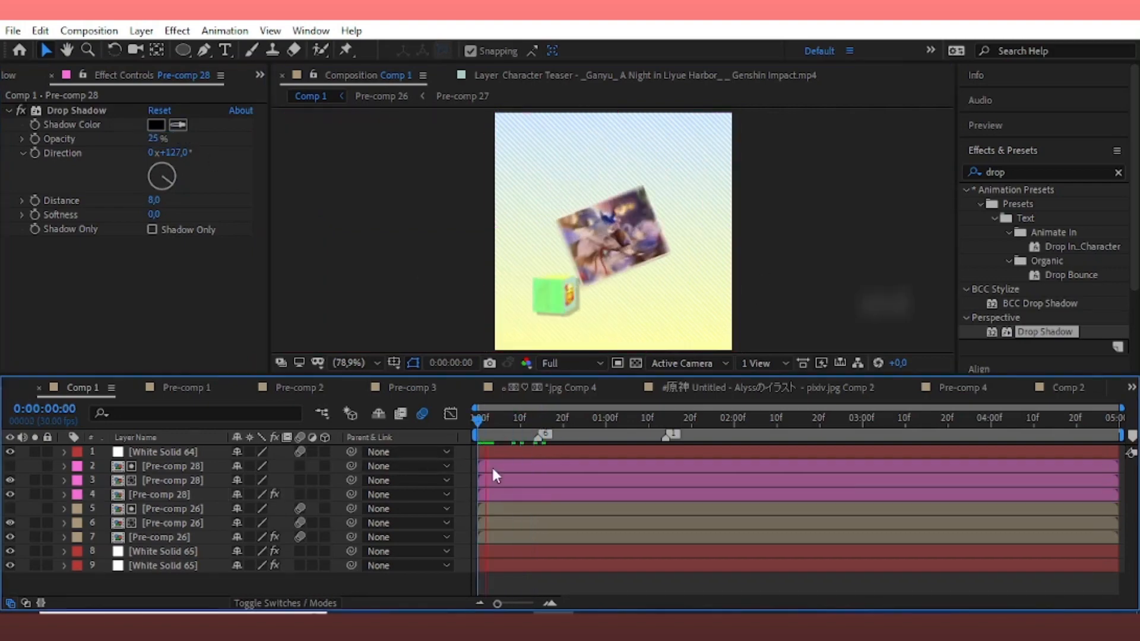